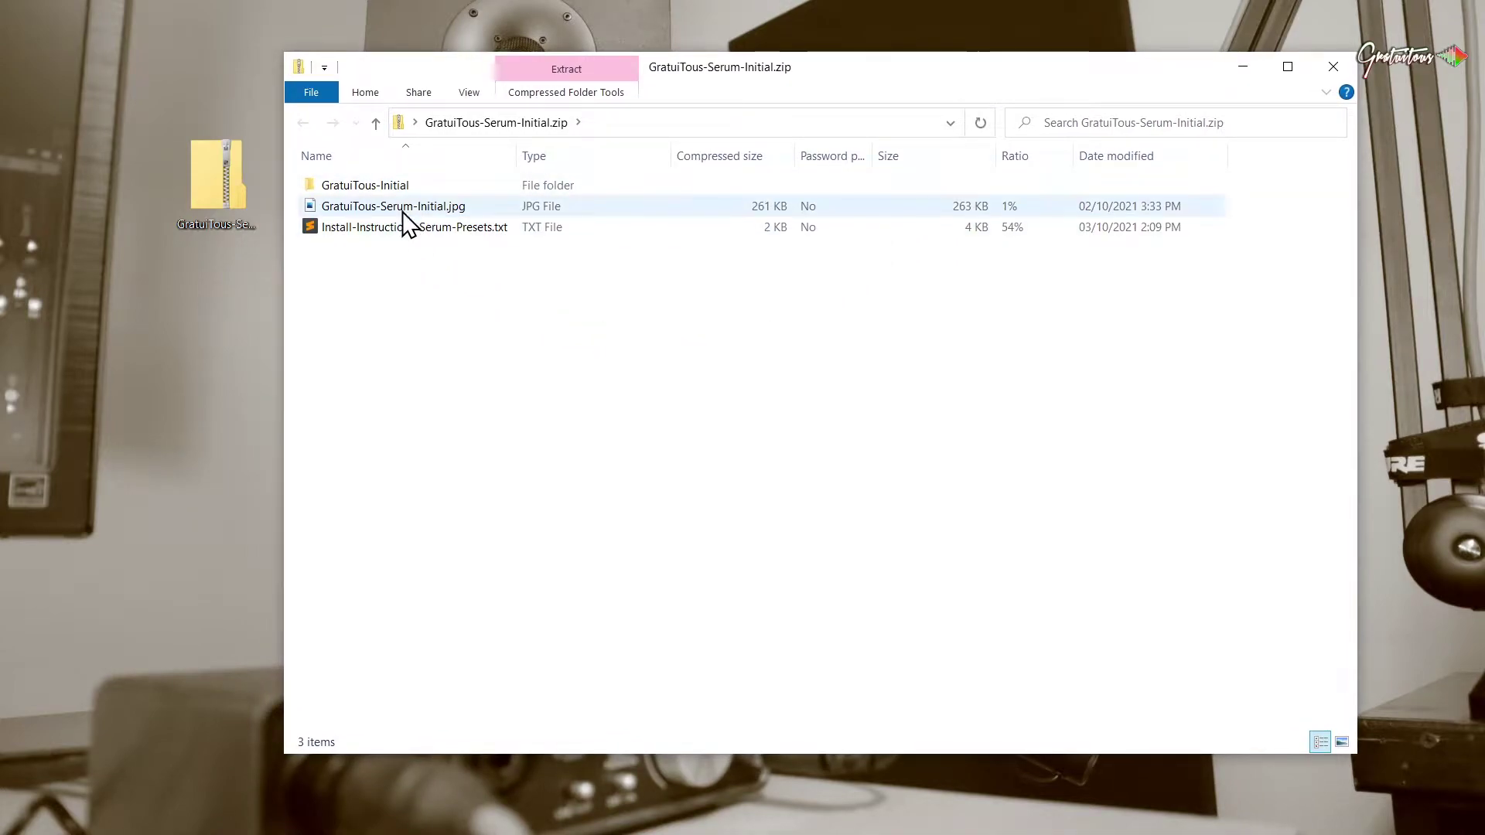
- Examine the GratuiTous-Initial preset folder, the cover image and the install instructions inside GratuiTous-Serum-Initial.zip
{"action": "double_click", "coordinate": [397, 188]}
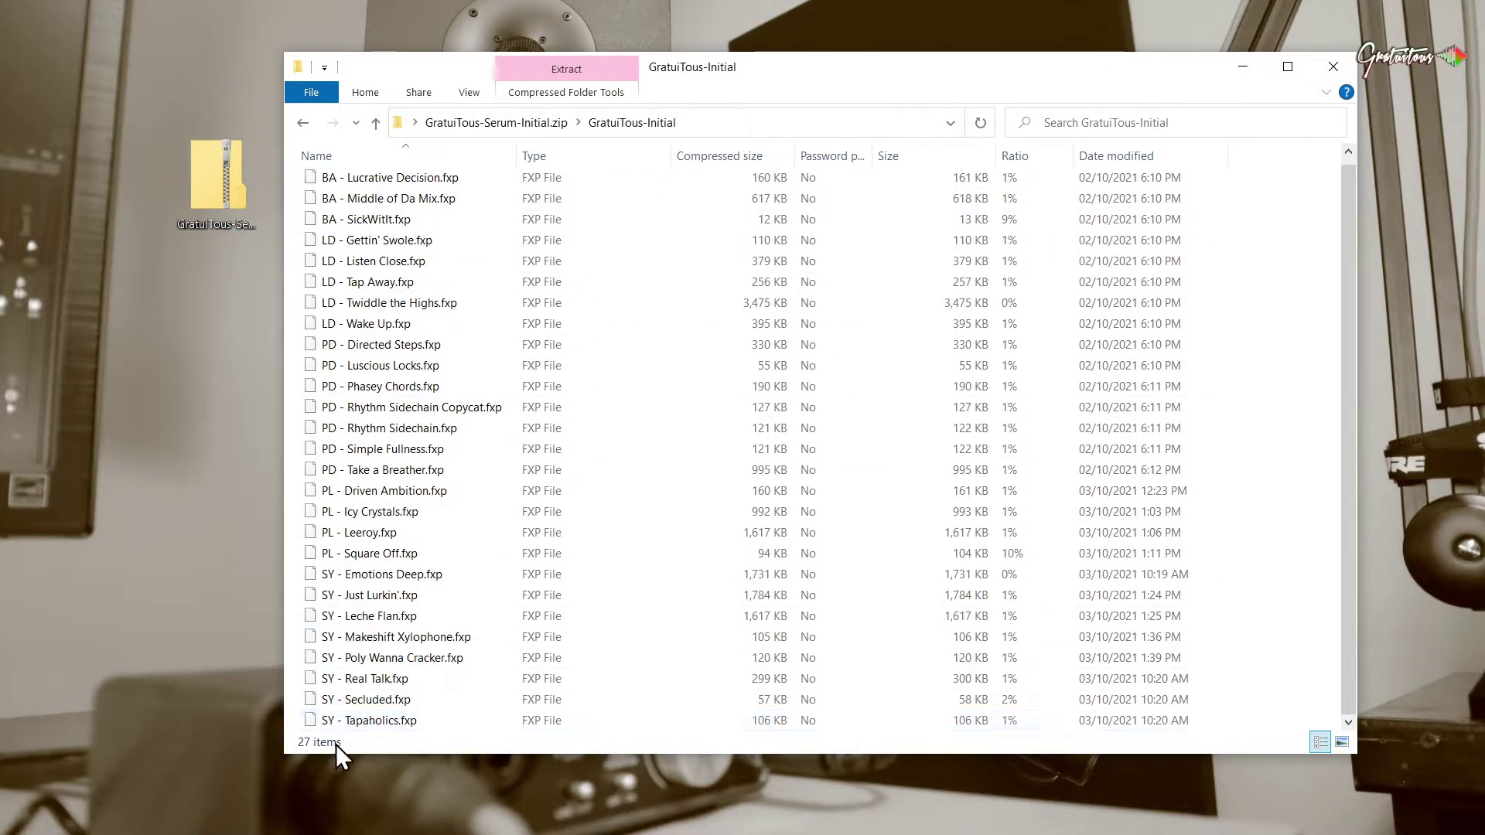
{"action": "key", "text": "alt+Left"}
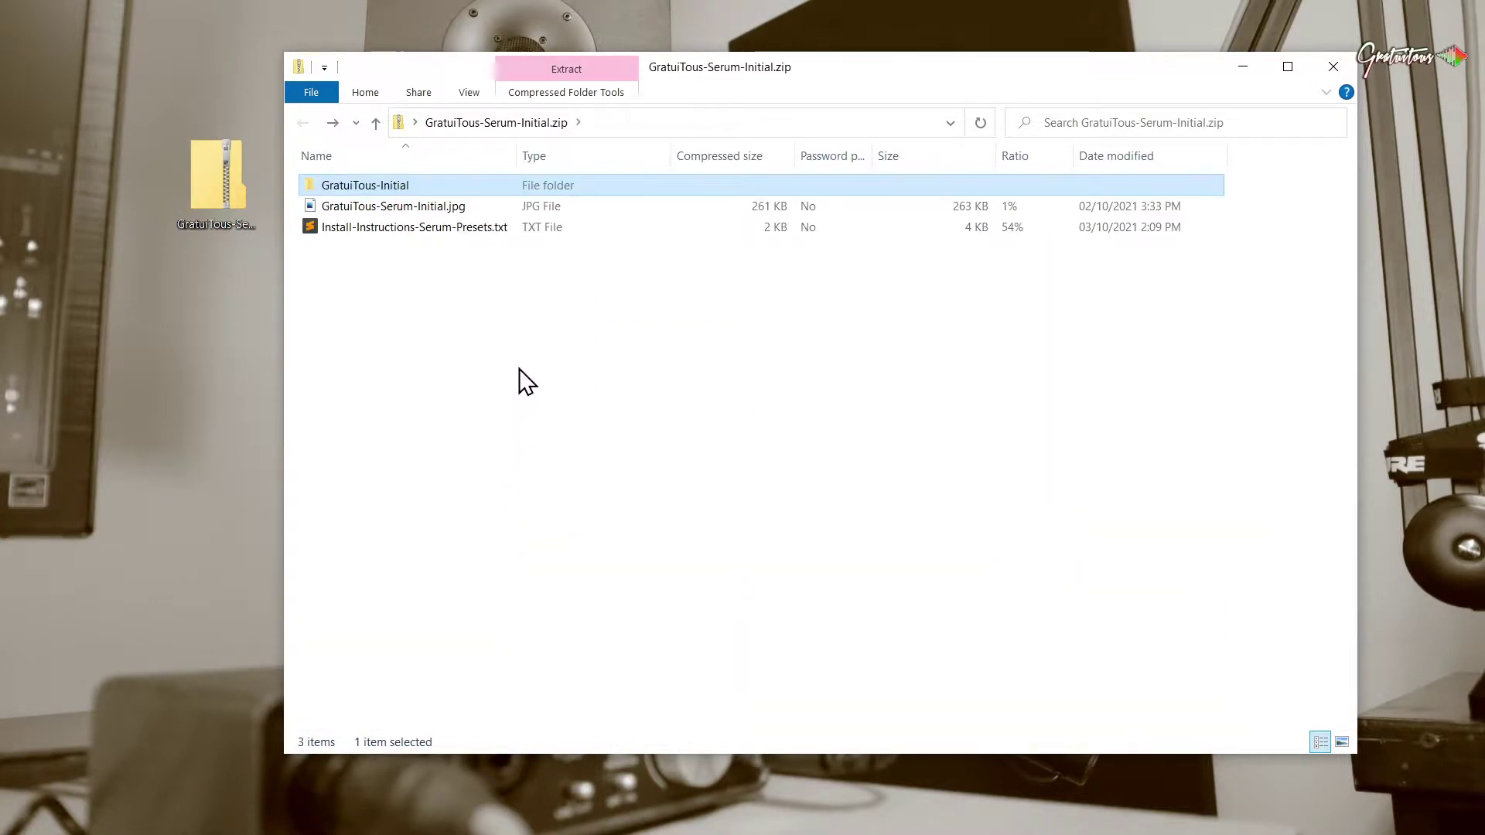
{"action": "double_click", "coordinate": [433, 207]}
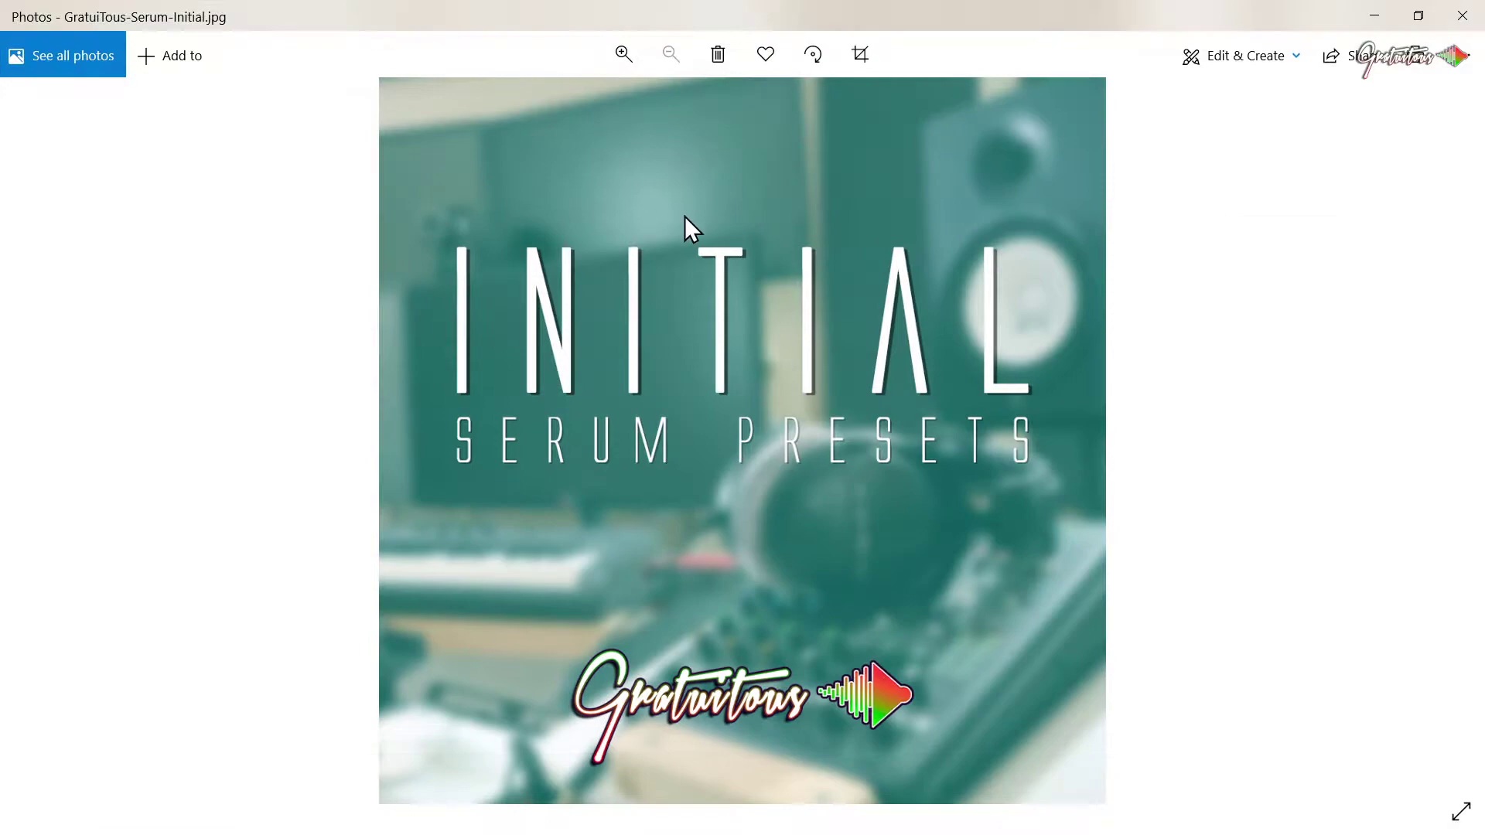
{"action": "left_click", "coordinate": [1469, 17]}
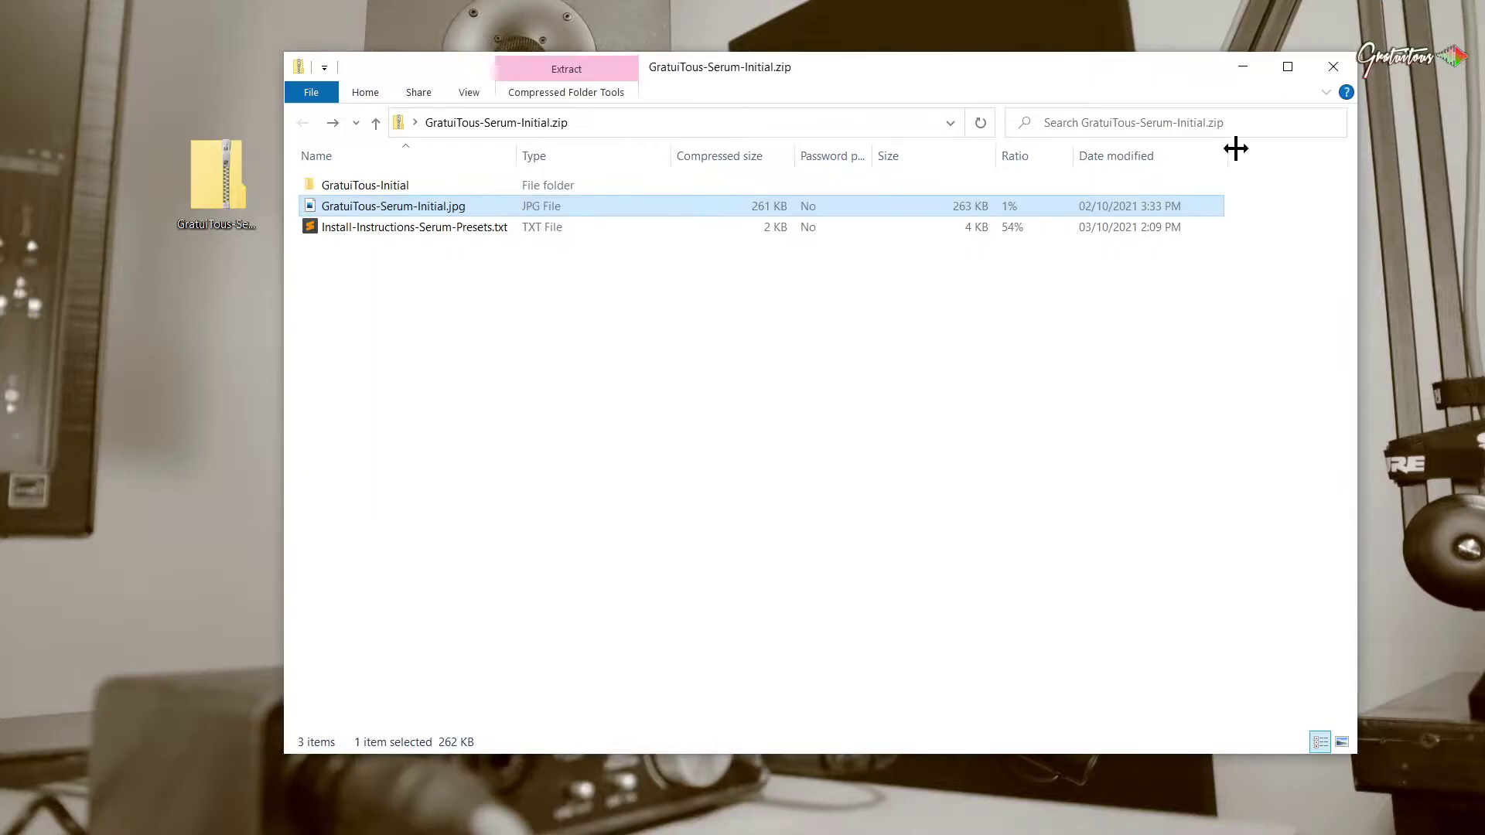
{"action": "double_click", "coordinate": [415, 229]}
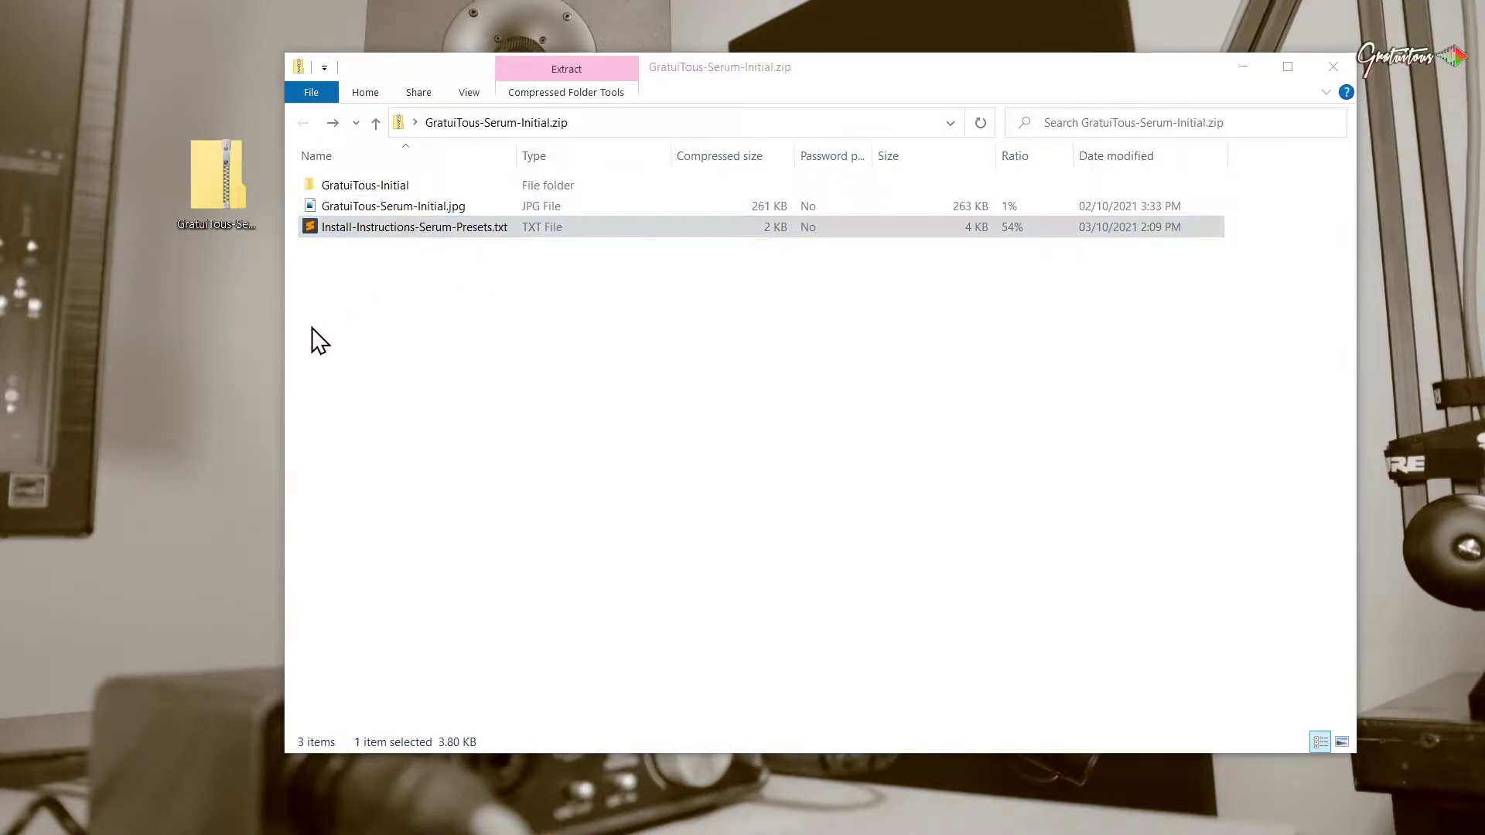
{"action": "left_click", "coordinate": [559, 383]}
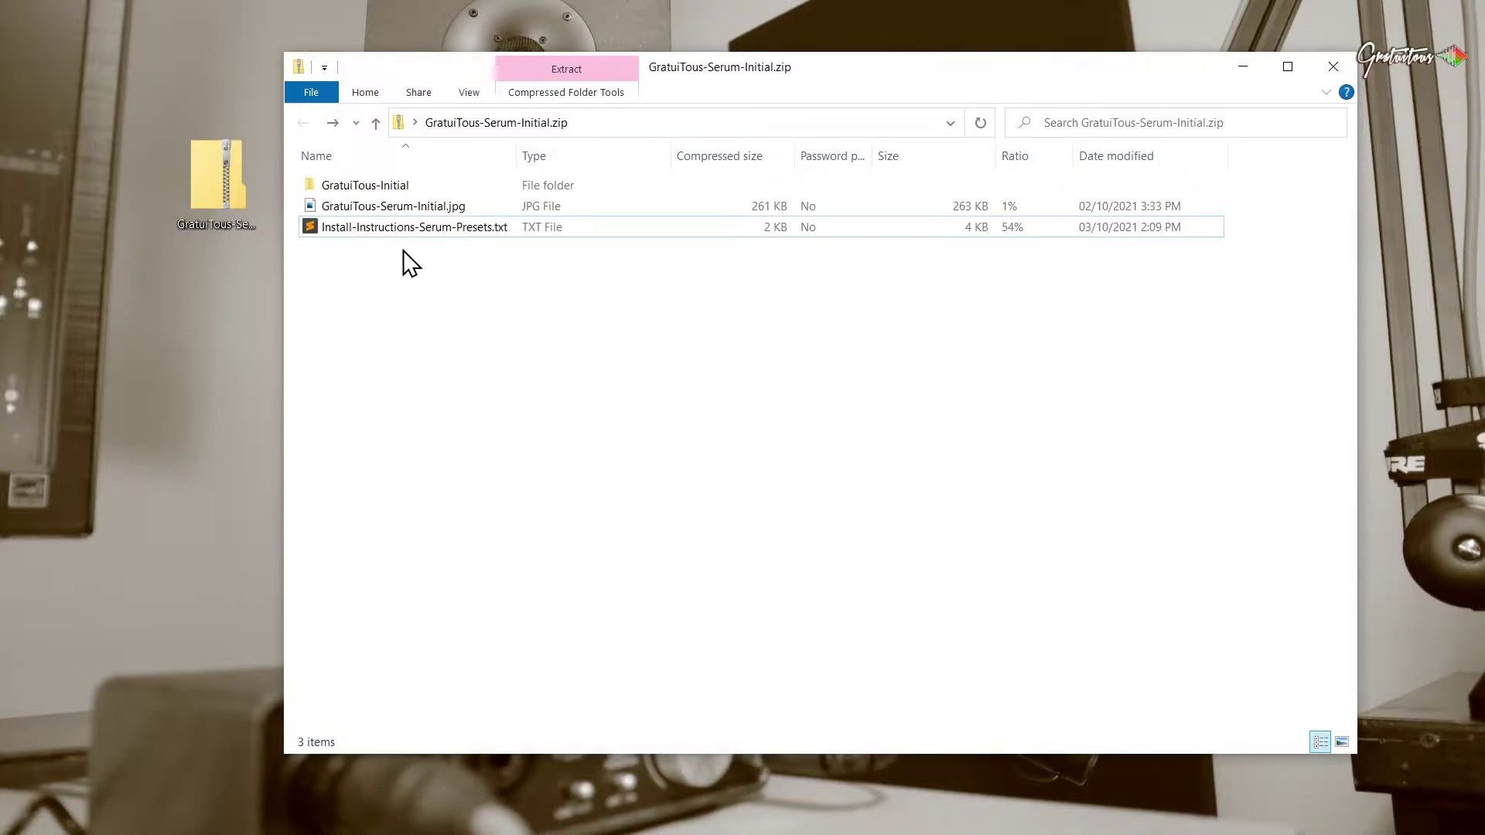
{"action": "double_click", "coordinate": [365, 185]}
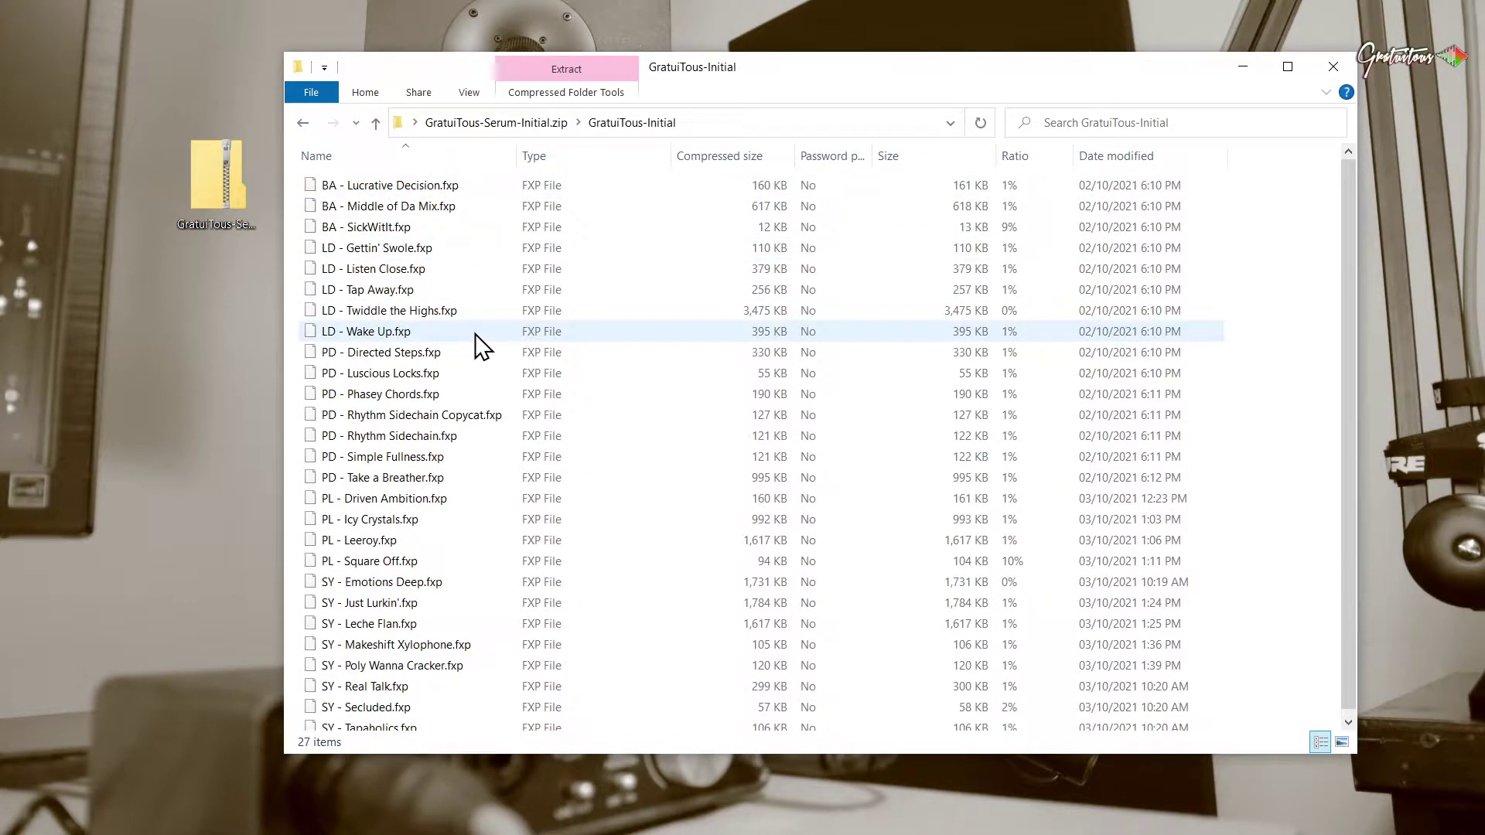
- Switch to FL Studio, show Serum's presets folder on disk and look through Presets > GratuiTous
{"action": "key", "text": "alt+Tab"}
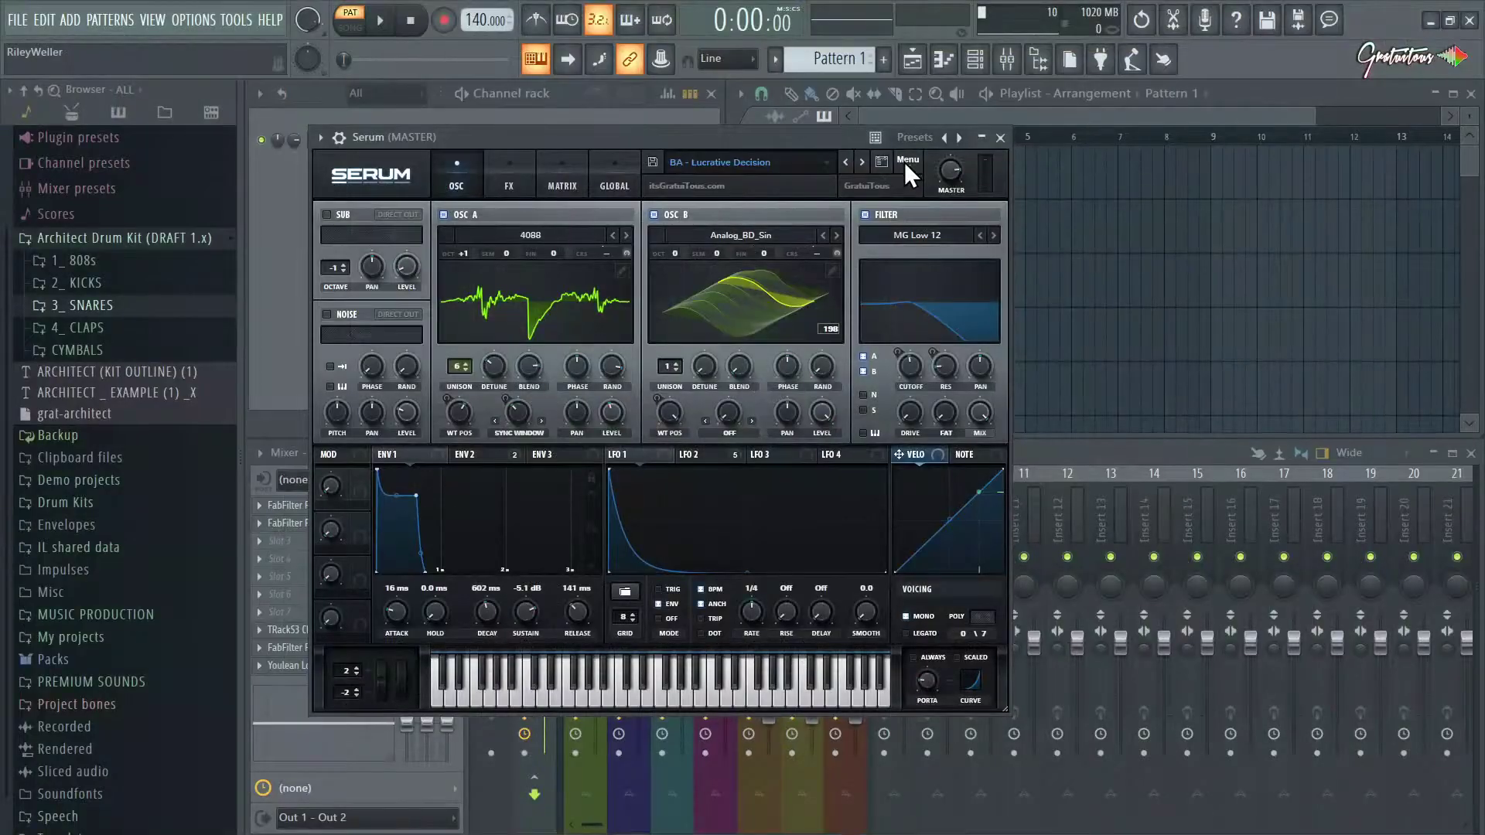
{"action": "left_click", "coordinate": [907, 162]}
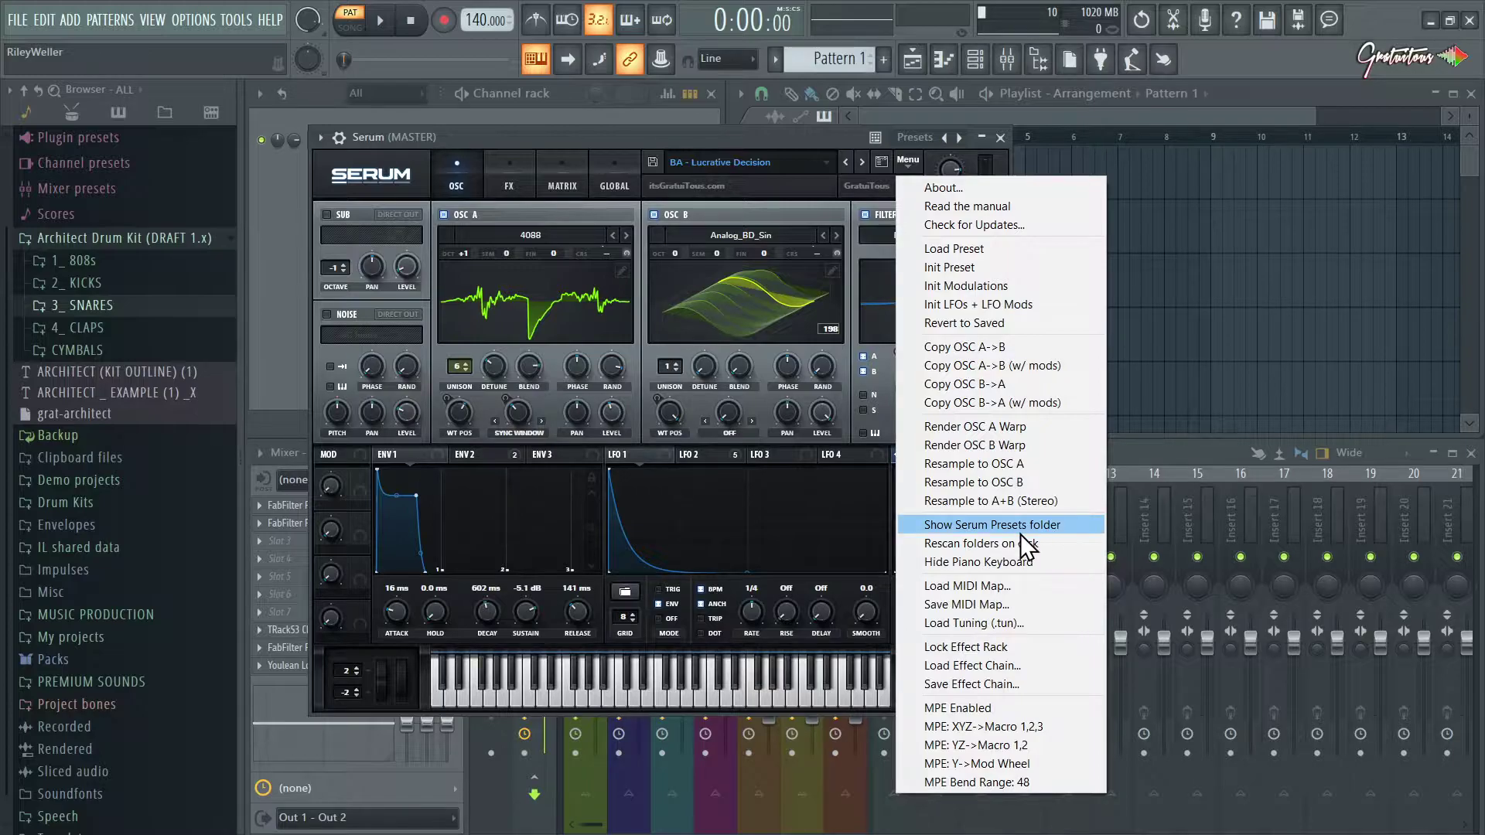
{"action": "left_click", "coordinate": [1057, 522]}
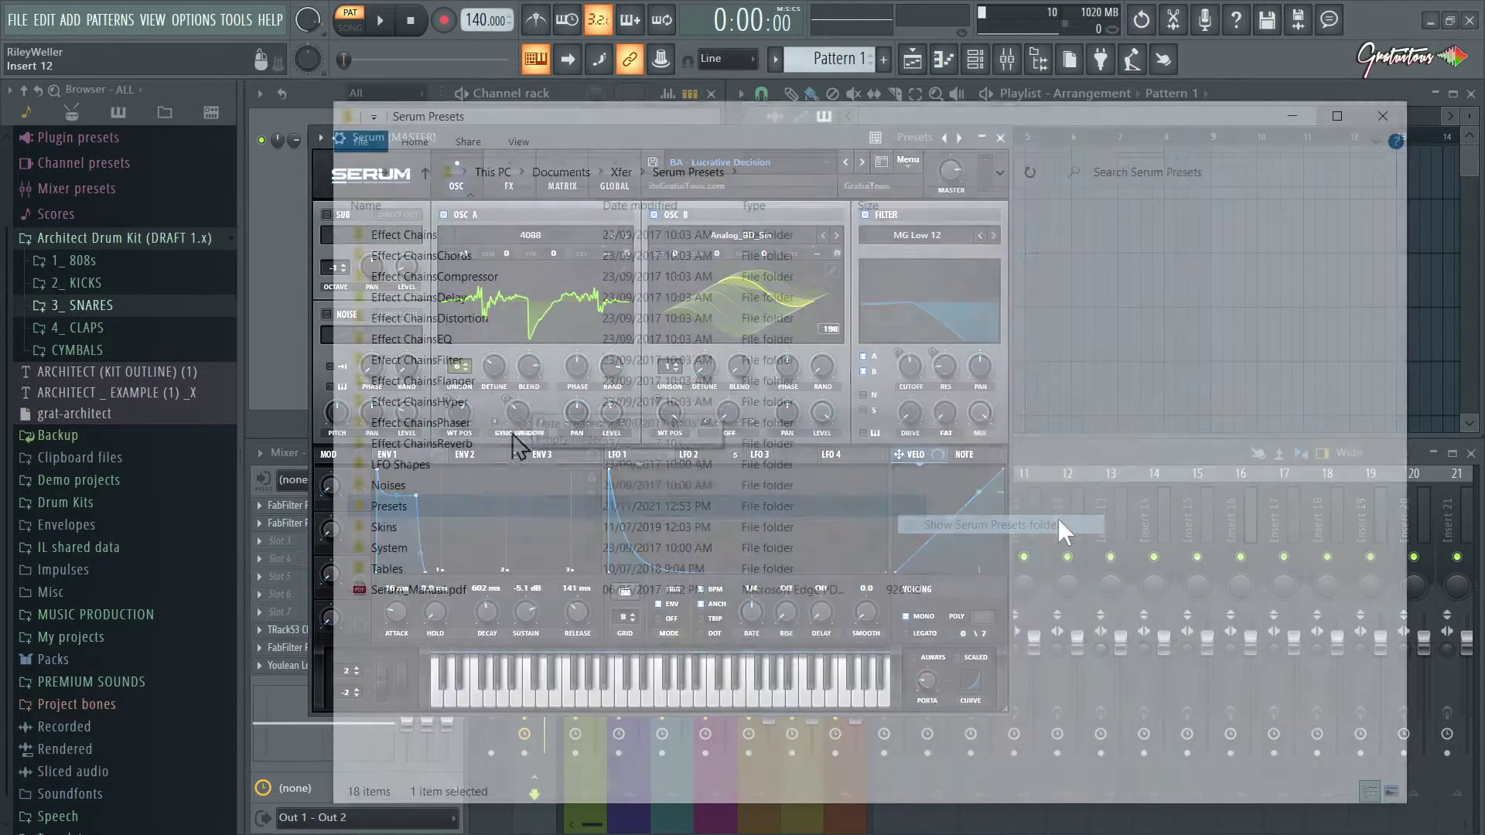
{"action": "double_click", "coordinate": [477, 510]}
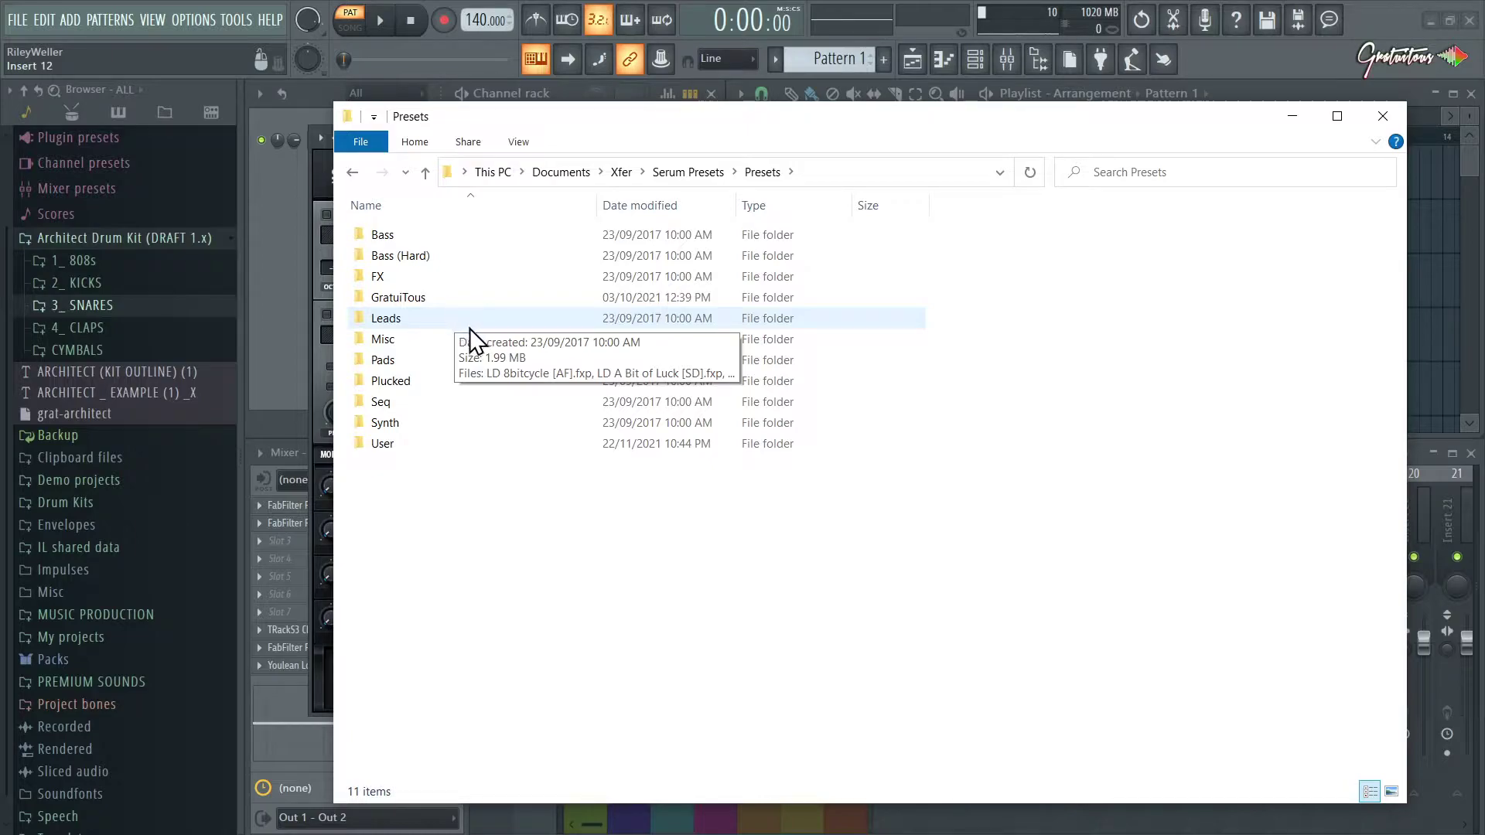
{"action": "double_click", "coordinate": [397, 301]}
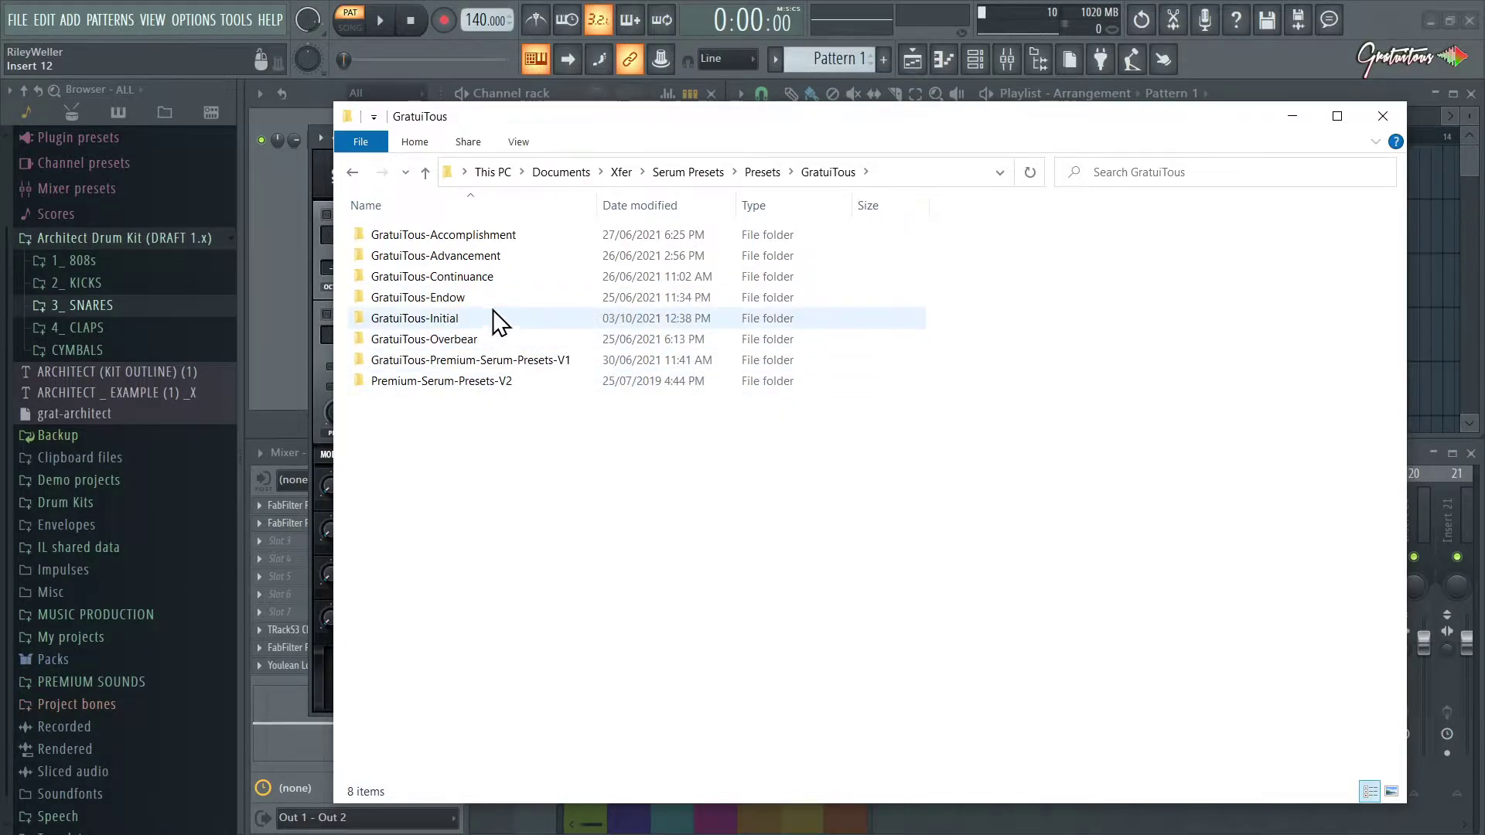
{"action": "left_click", "coordinate": [472, 236]}
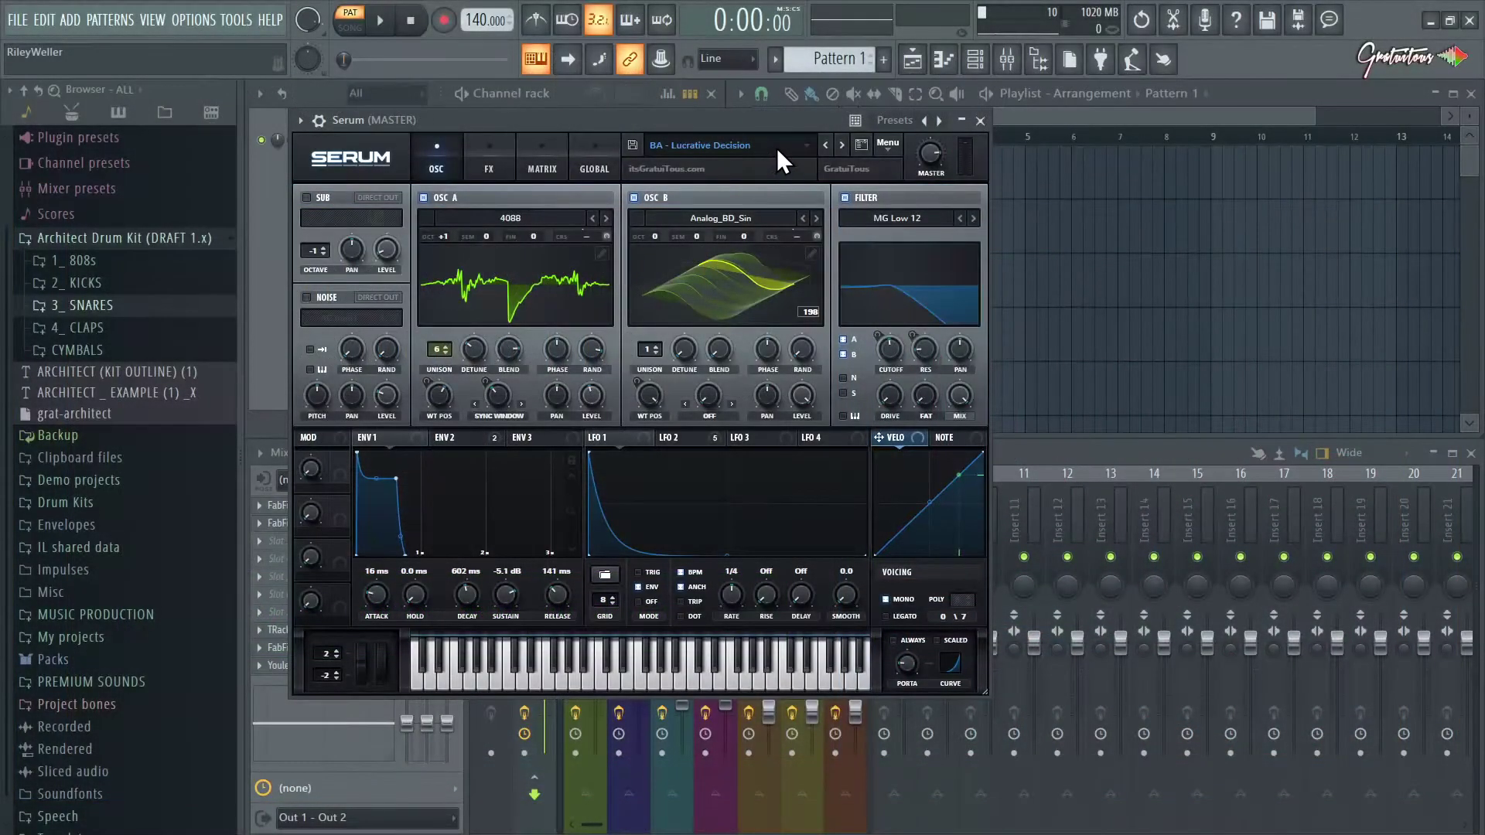
- Load the BA - Lucrative Decision preset from GratuiTous-Initial in Serum and move the plugin window clear of the Channel rack
{"action": "left_click", "coordinate": [777, 147]}
{"action": "mouse_move", "coordinate": [732, 224]}
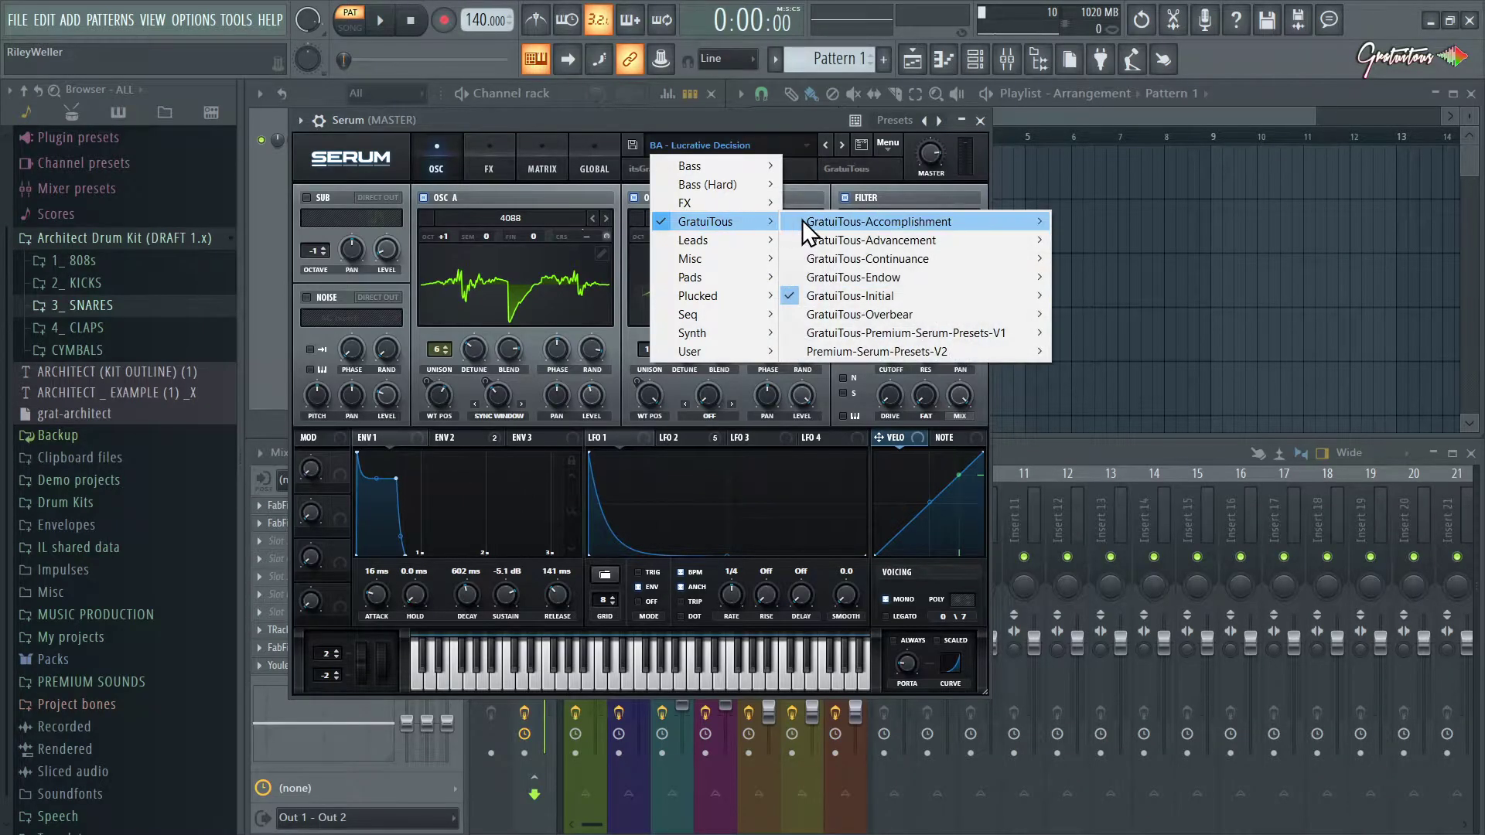
{"action": "mouse_move", "coordinate": [890, 297]}
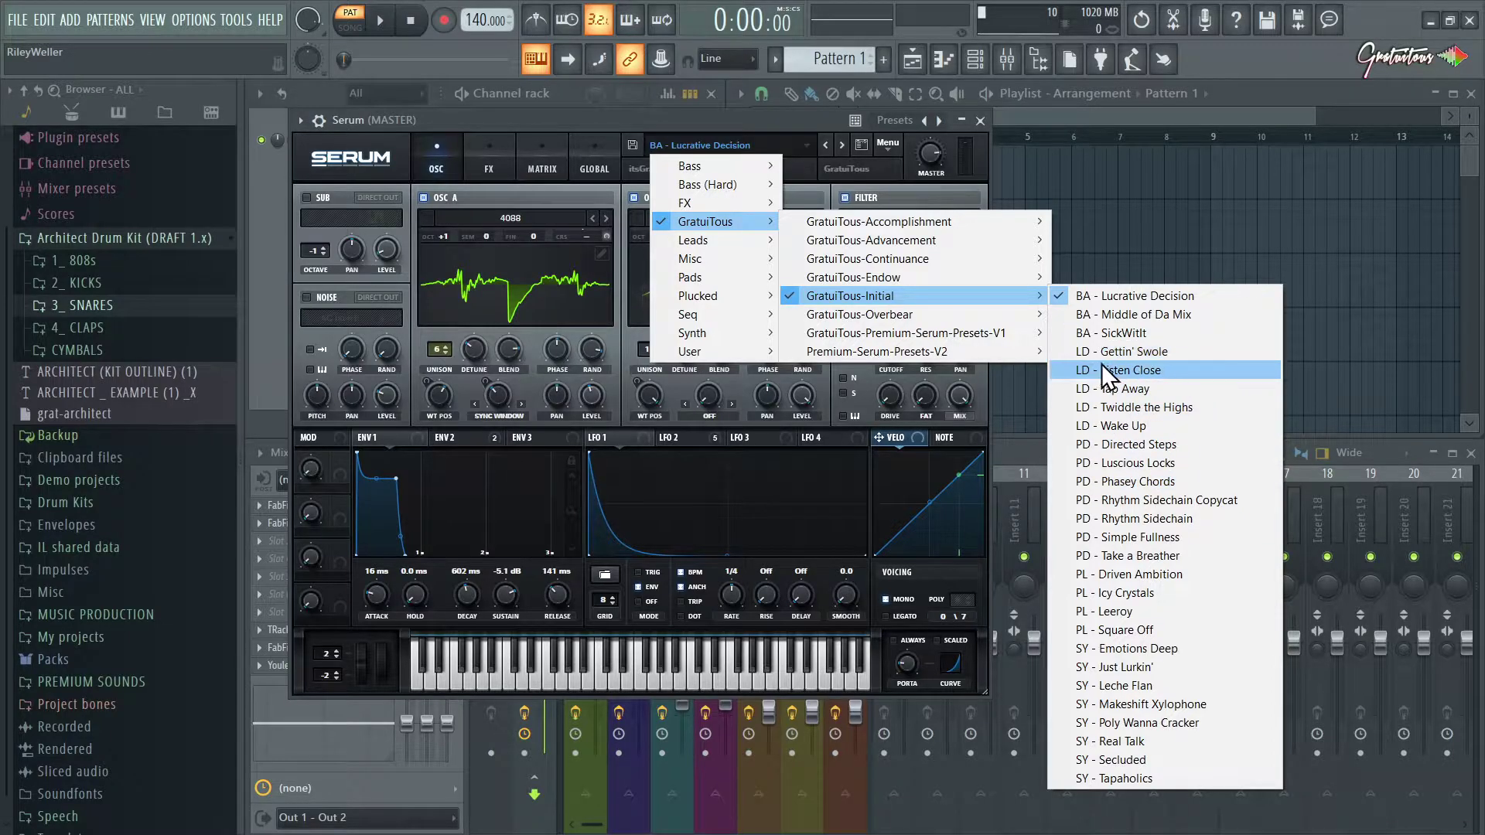
{"action": "left_click", "coordinate": [1126, 294]}
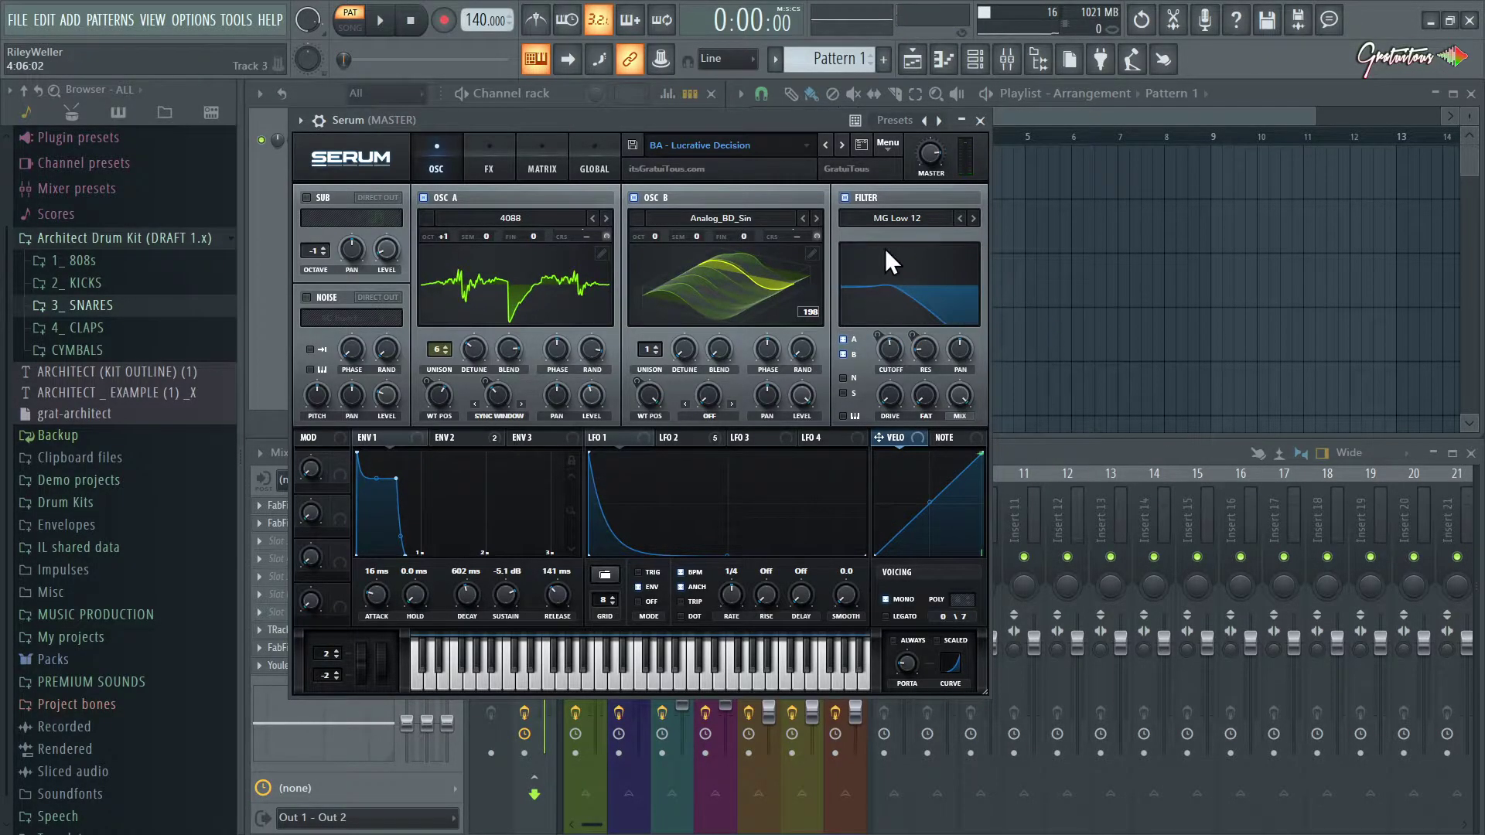
{"action": "left_click_drag", "start_coordinate": [743, 120], "coordinate": [1126, 106]}
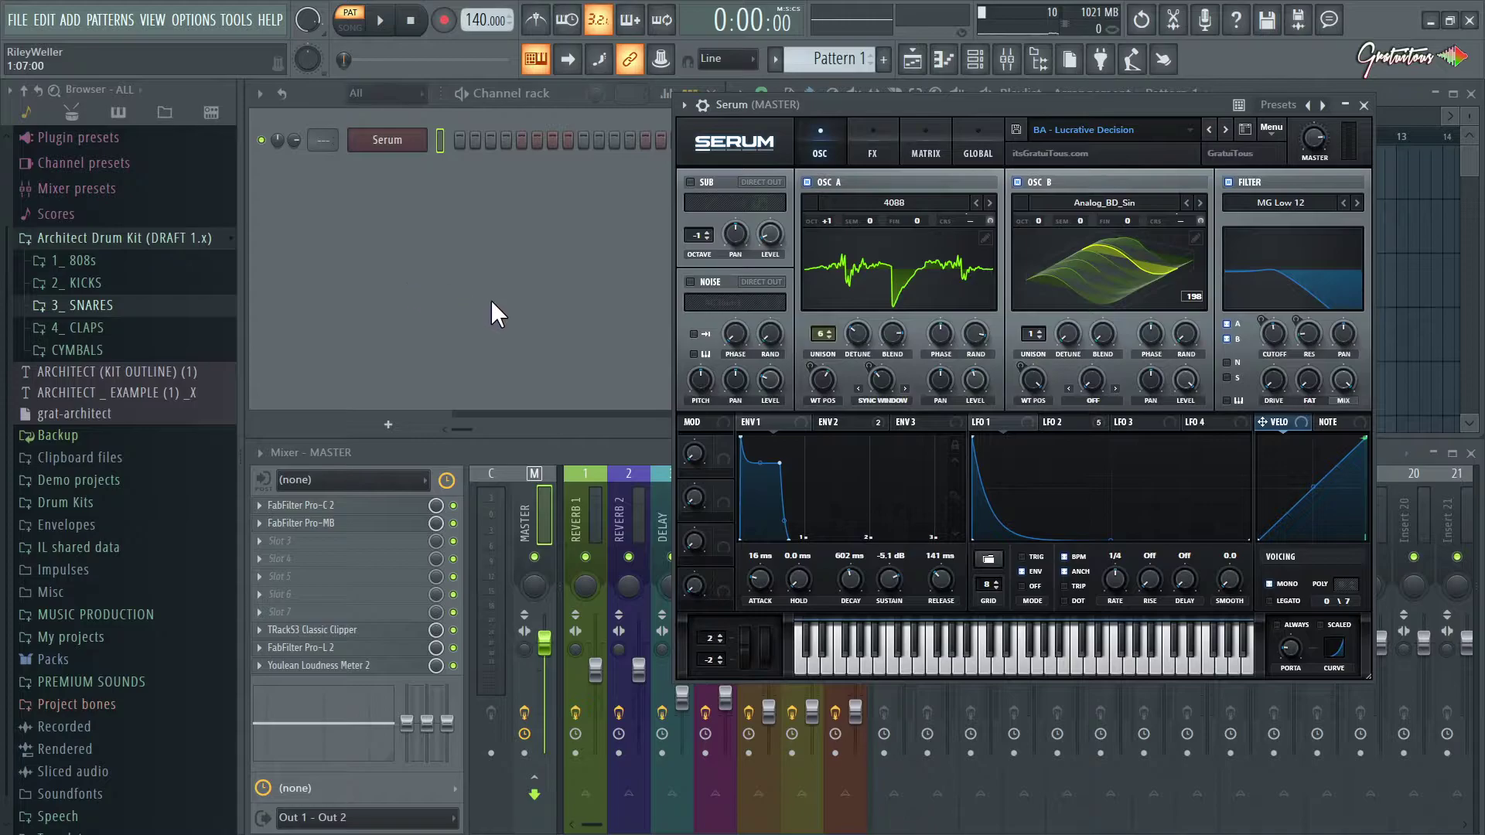
{"action": "left_click_drag", "start_coordinate": [800, 113], "coordinate": [859, 95]}
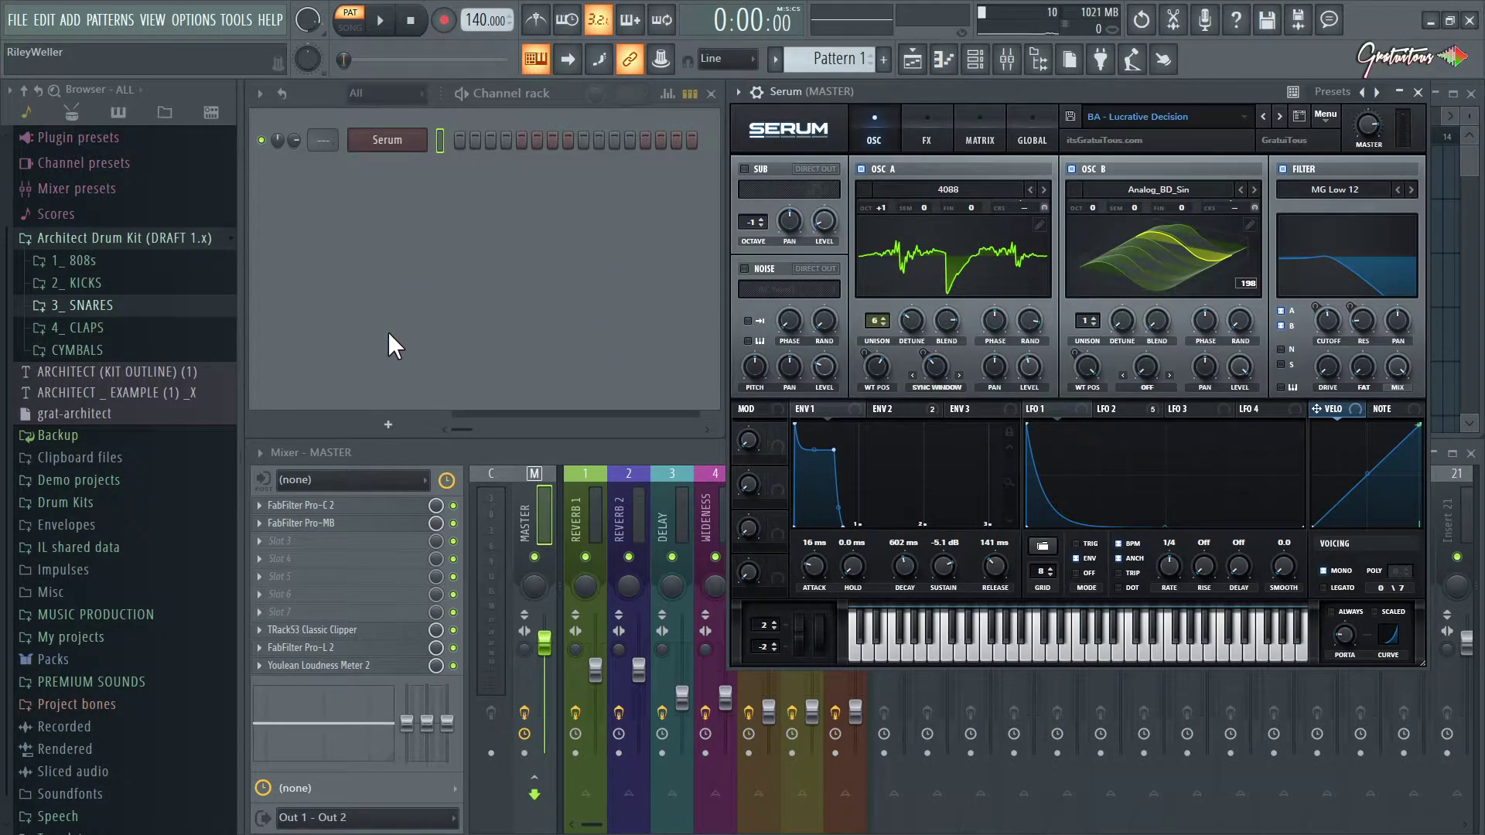
- Audition samples in the Architect Drum Kit's 2_ KICKS folder and add ARCHITECT _ KICK (43) as a new channel
{"action": "left_click", "coordinate": [124, 283]}
{"action": "scroll", "coordinate": [166, 453], "scroll_direction": "down", "scroll_amount": 5}
{"action": "left_click", "coordinate": [155, 417]}
{"action": "scroll", "coordinate": [131, 449], "scroll_direction": "down", "scroll_amount": 3}
{"action": "left_click", "coordinate": [121, 462]}
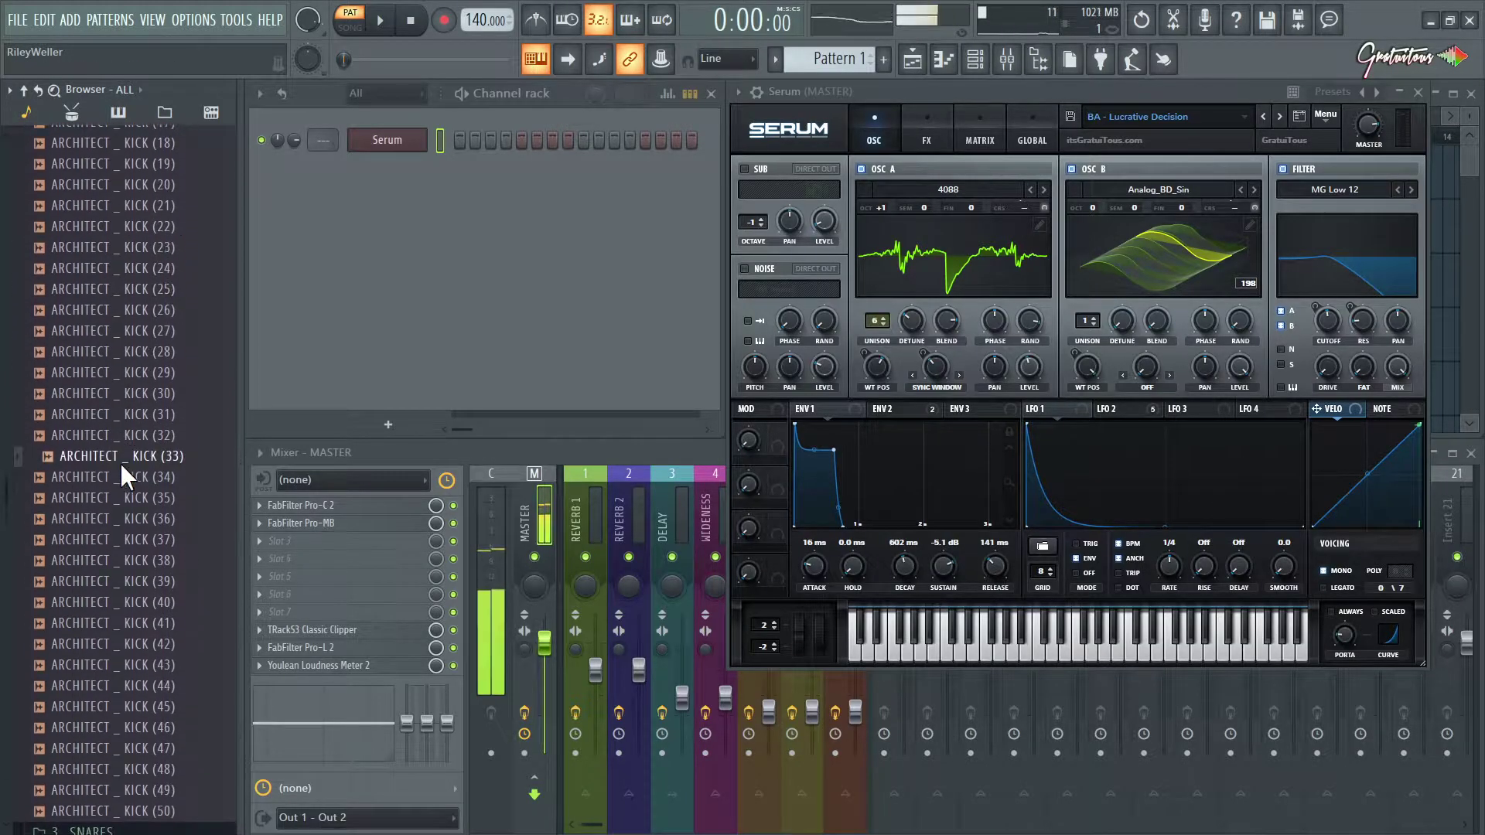
{"action": "scroll", "coordinate": [141, 515], "scroll_direction": "down", "scroll_amount": 3}
{"action": "left_click", "coordinate": [135, 481]}
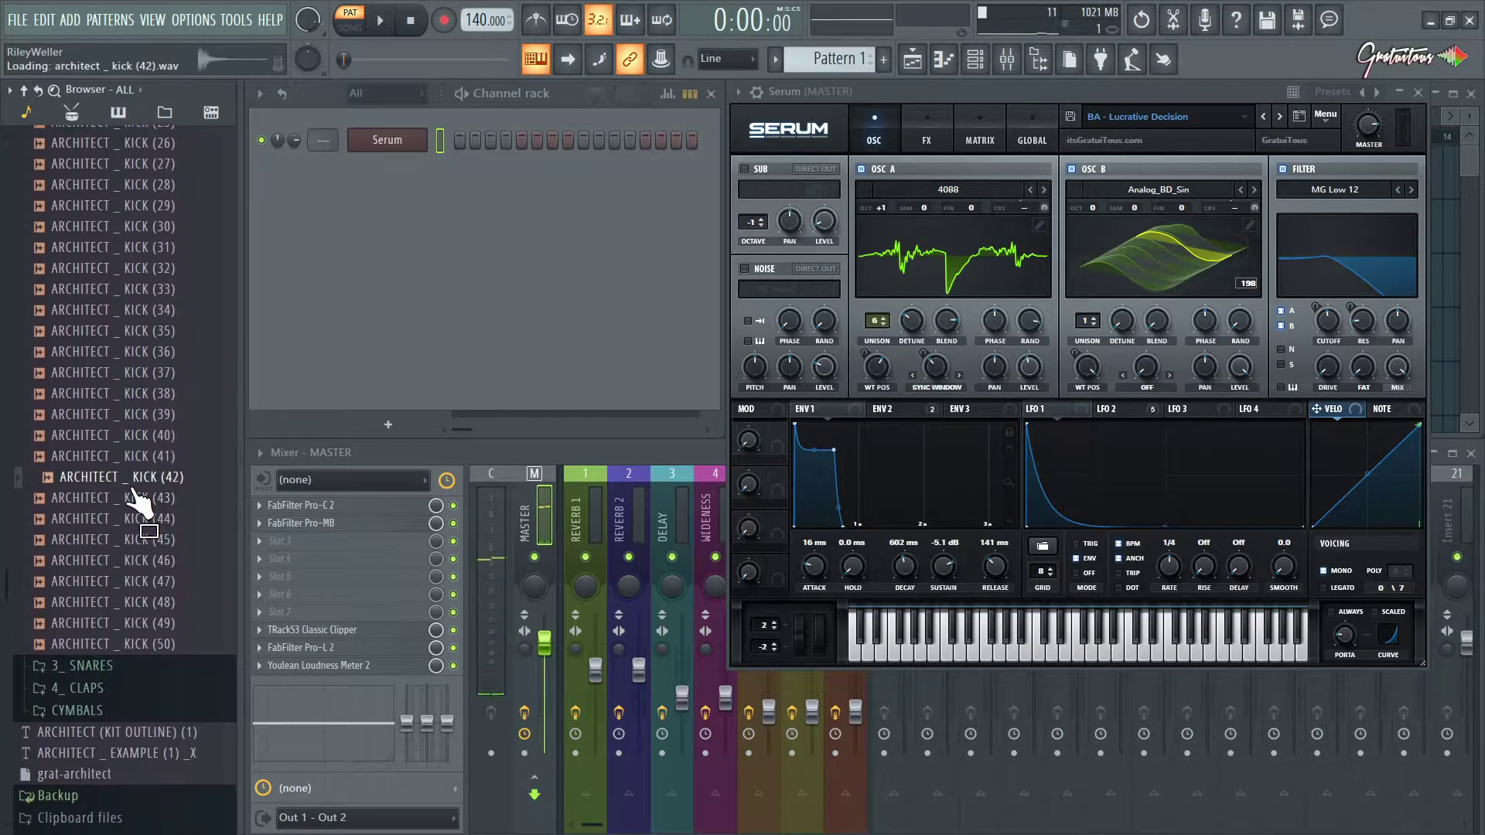
{"action": "left_click", "coordinate": [144, 499]}
{"action": "left_click_drag", "start_coordinate": [145, 501], "coordinate": [404, 213]}
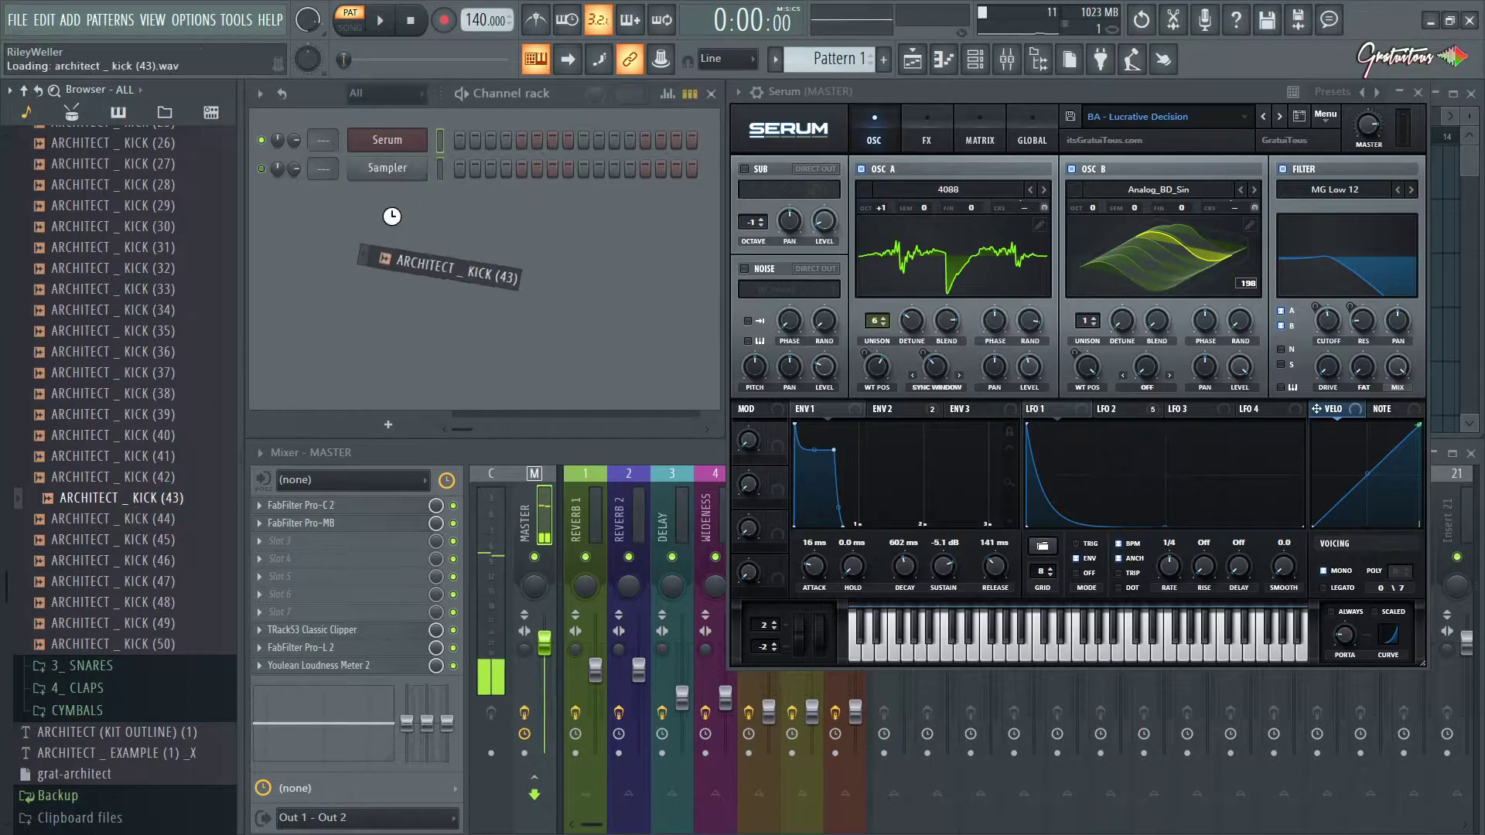
- Look through the drum kits in the XA - DRUM BUNDLE TRIO folder and return to the full browser view
{"action": "scroll", "coordinate": [109, 387], "scroll_direction": "up", "scroll_amount": 12}
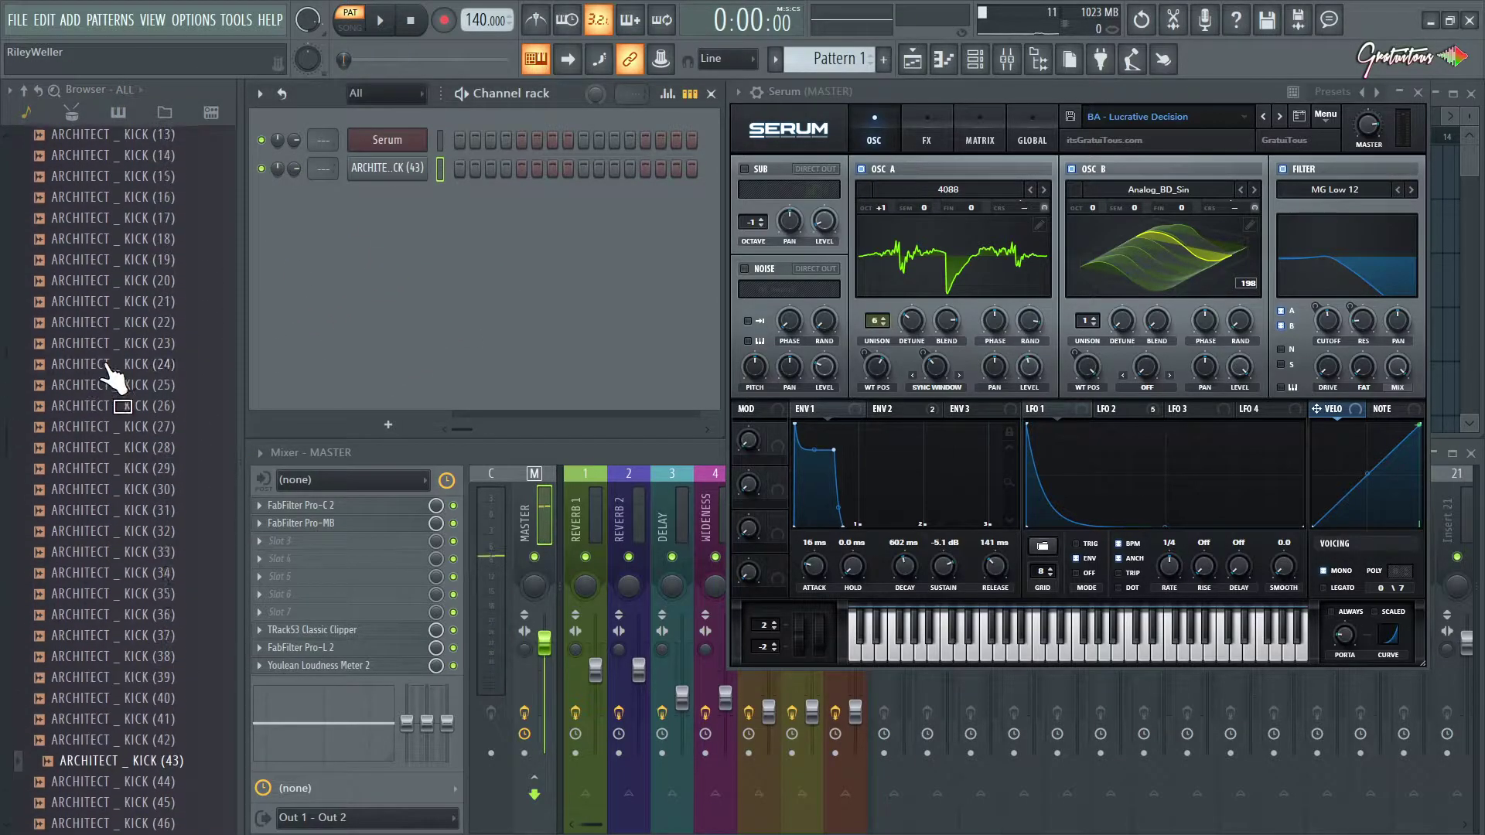
{"action": "left_click", "coordinate": [213, 111]}
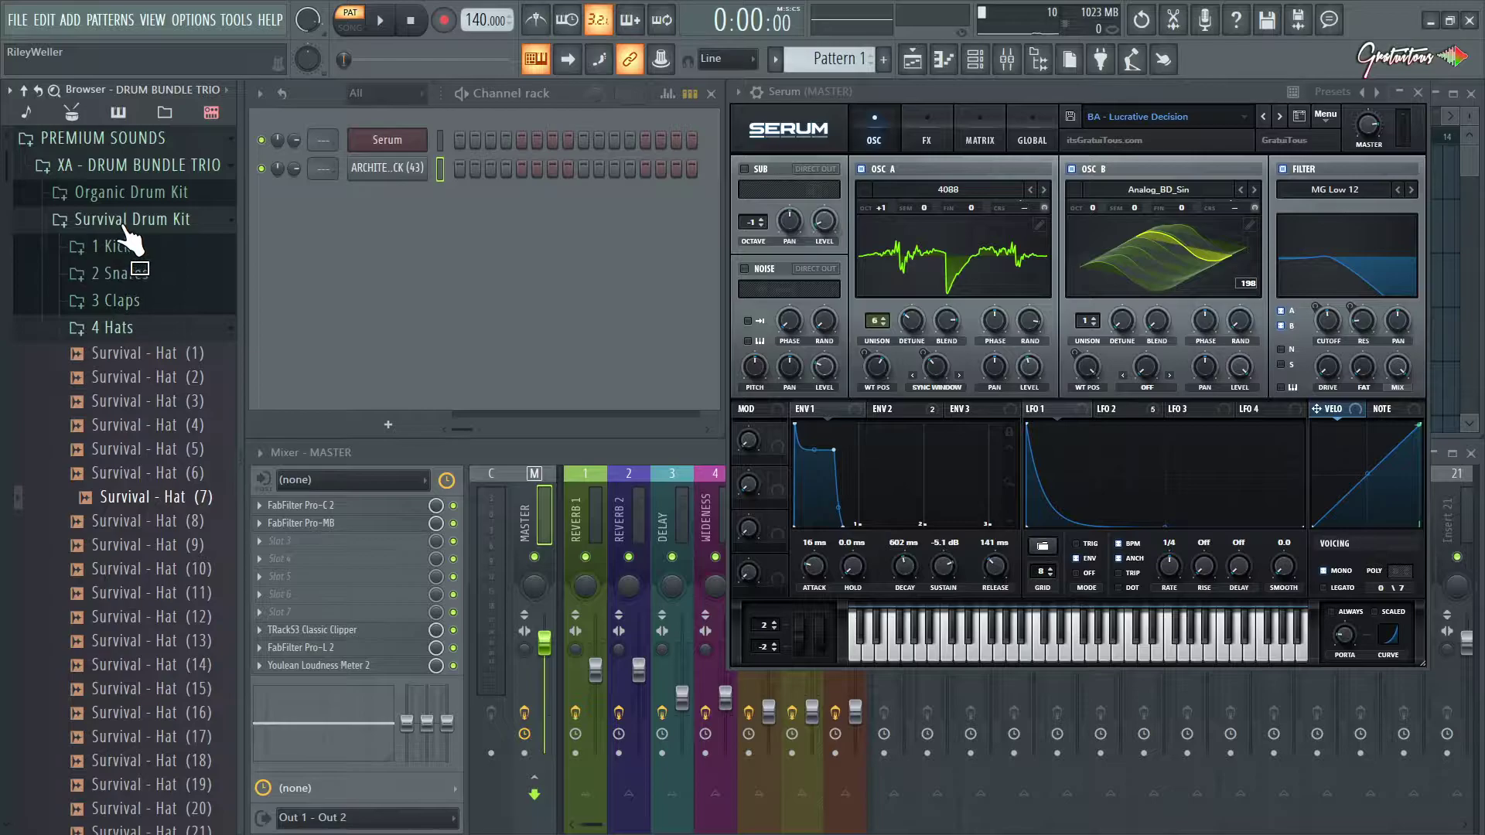
{"action": "left_click", "coordinate": [122, 223]}
{"action": "left_click", "coordinate": [143, 166]}
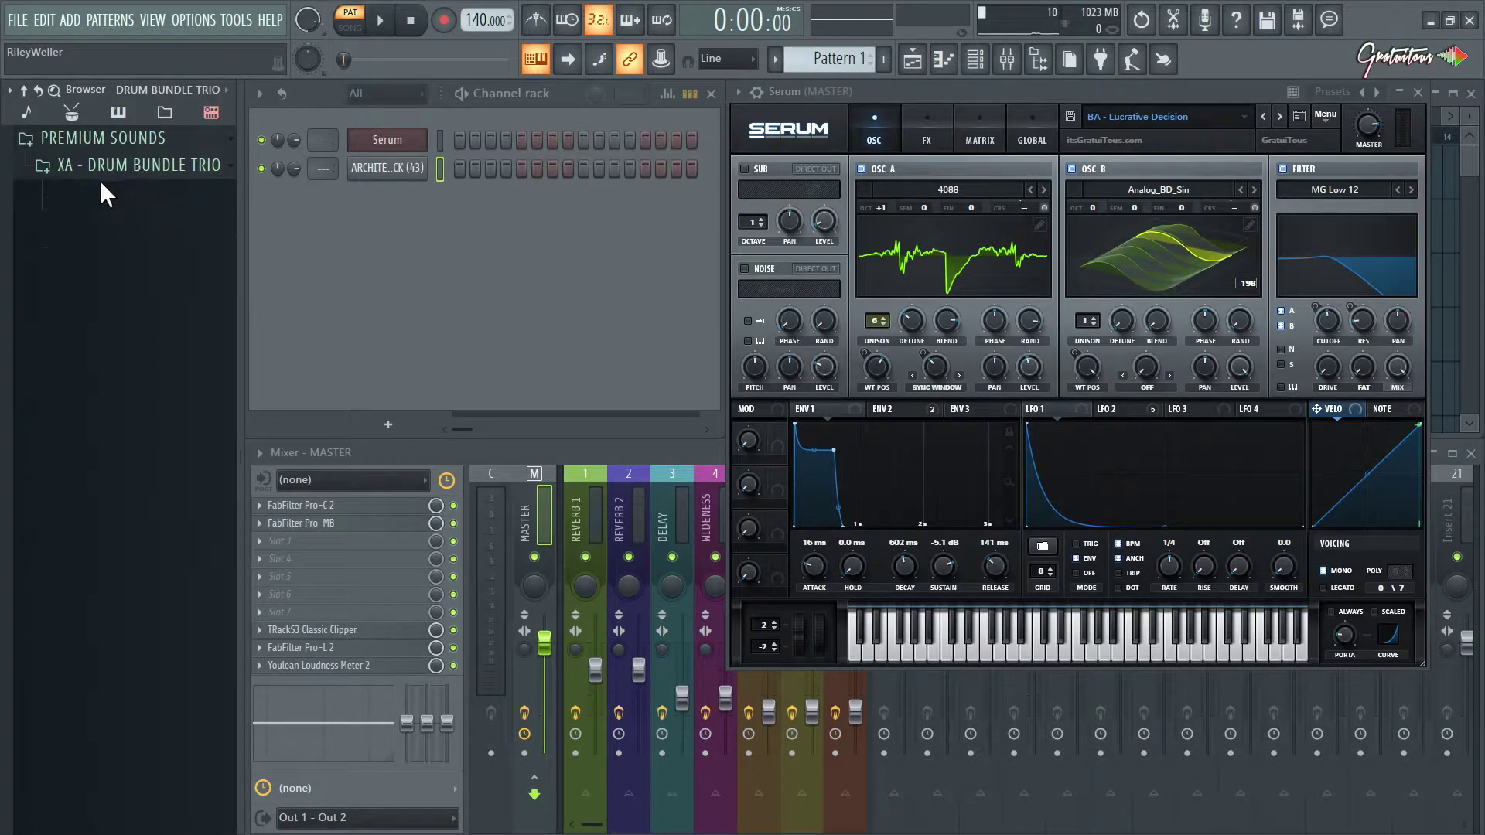
{"action": "left_click", "coordinate": [209, 169]}
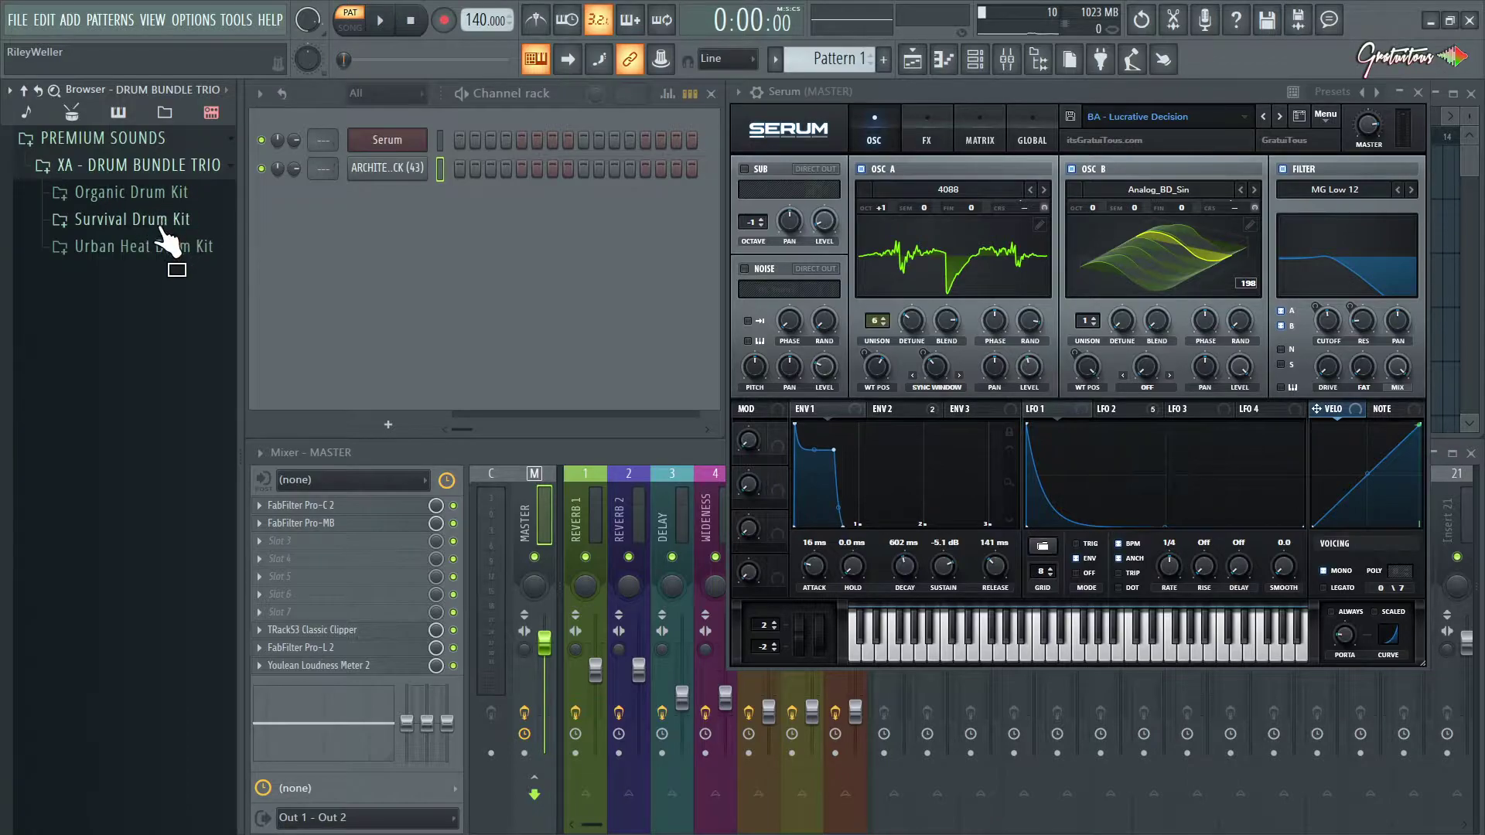
{"action": "left_click", "coordinate": [26, 112]}
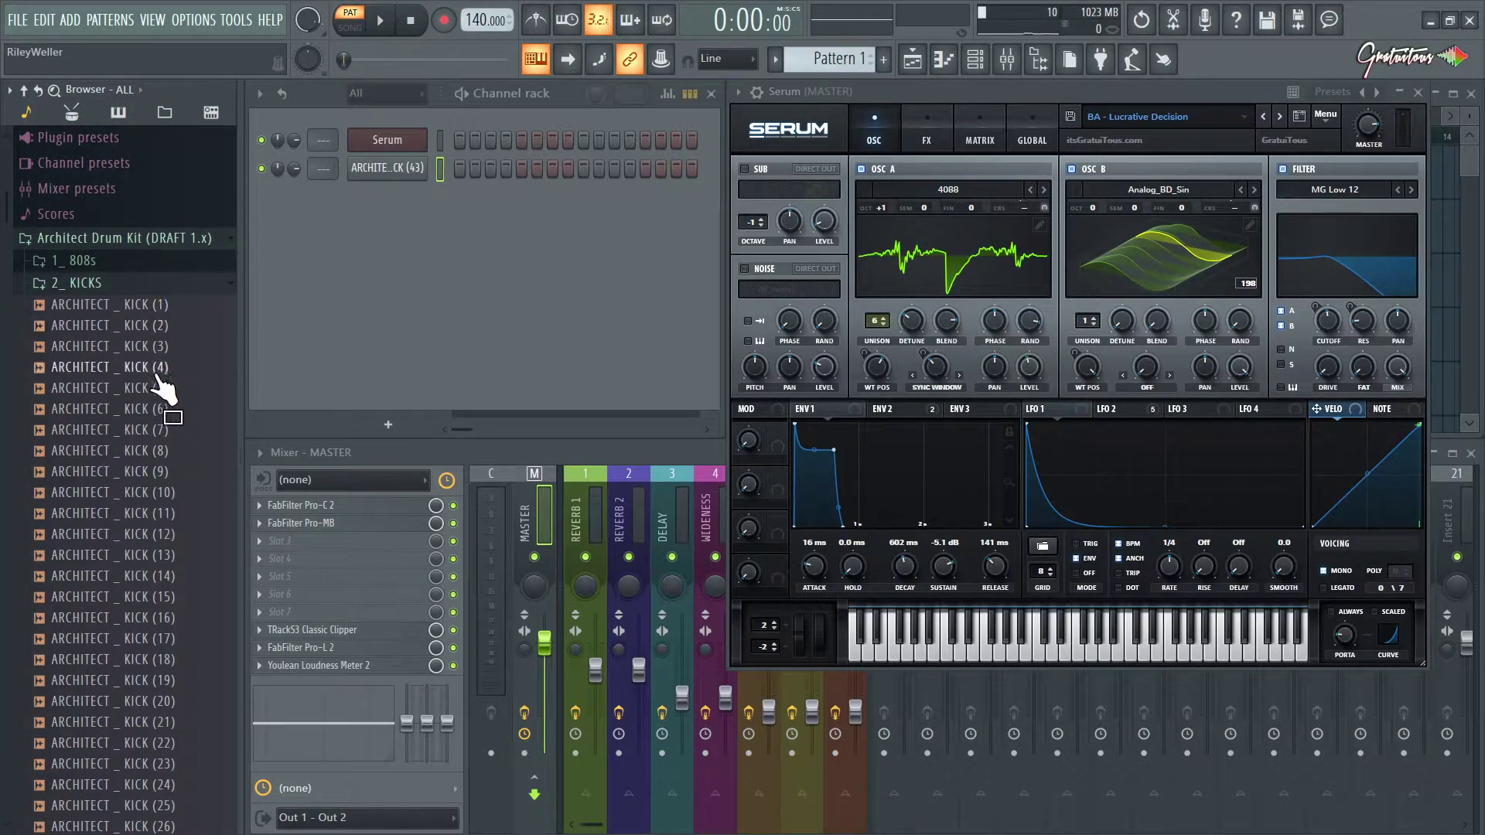
- Audition more Architect kicks and add ARCHITECT _ KICK (19) and ARCHITECT _ KICK (24) as new channels
{"action": "left_click", "coordinate": [164, 415]}
{"action": "scroll", "coordinate": [162, 426], "scroll_direction": "down", "scroll_amount": 4}
{"action": "left_click", "coordinate": [160, 430]}
{"action": "left_click_drag", "start_coordinate": [163, 434], "coordinate": [341, 345]}
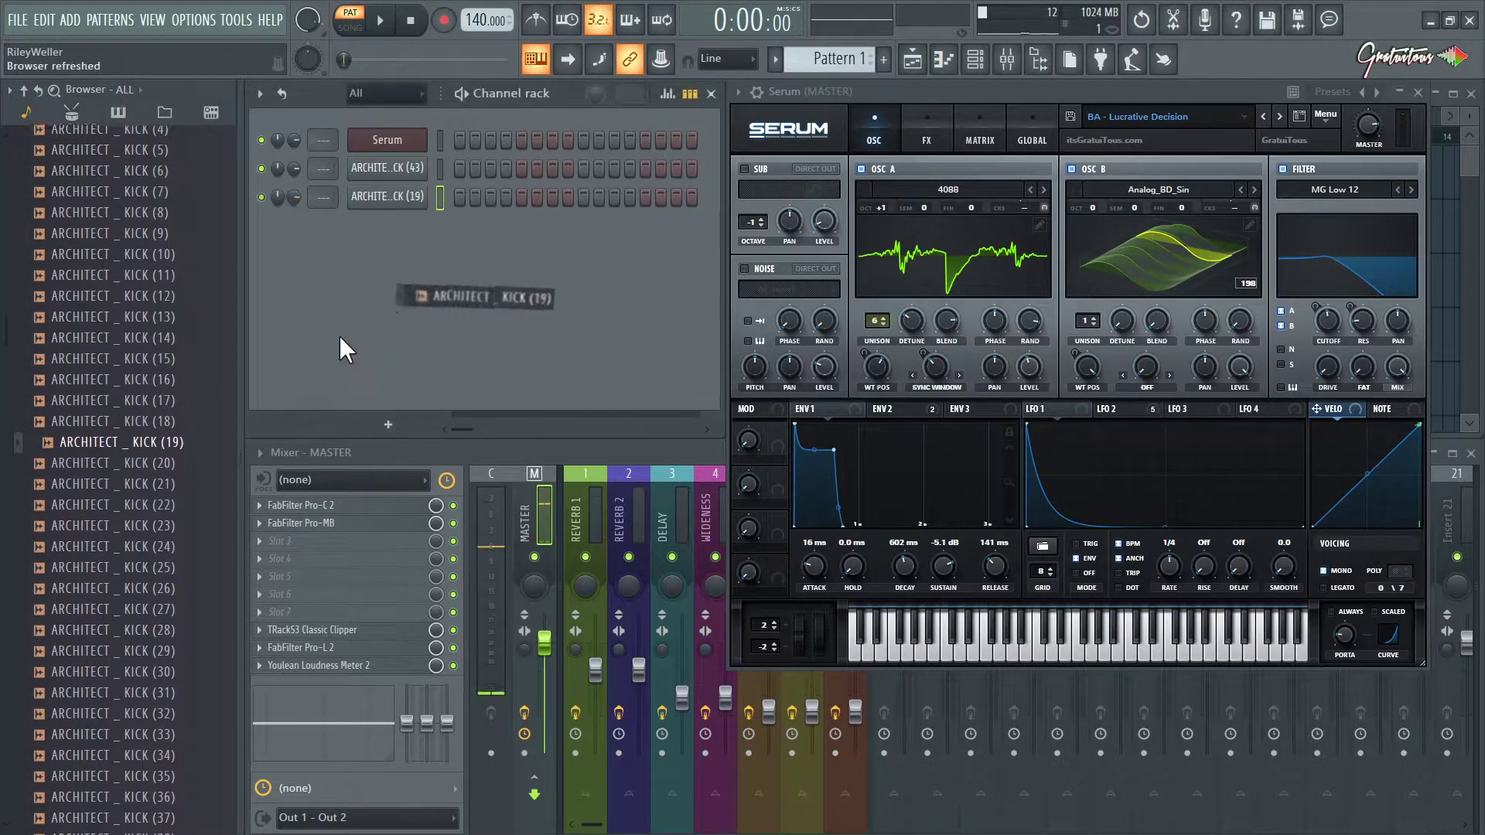
{"action": "left_click", "coordinate": [124, 556]}
{"action": "left_click_drag", "start_coordinate": [128, 571], "coordinate": [395, 325]}
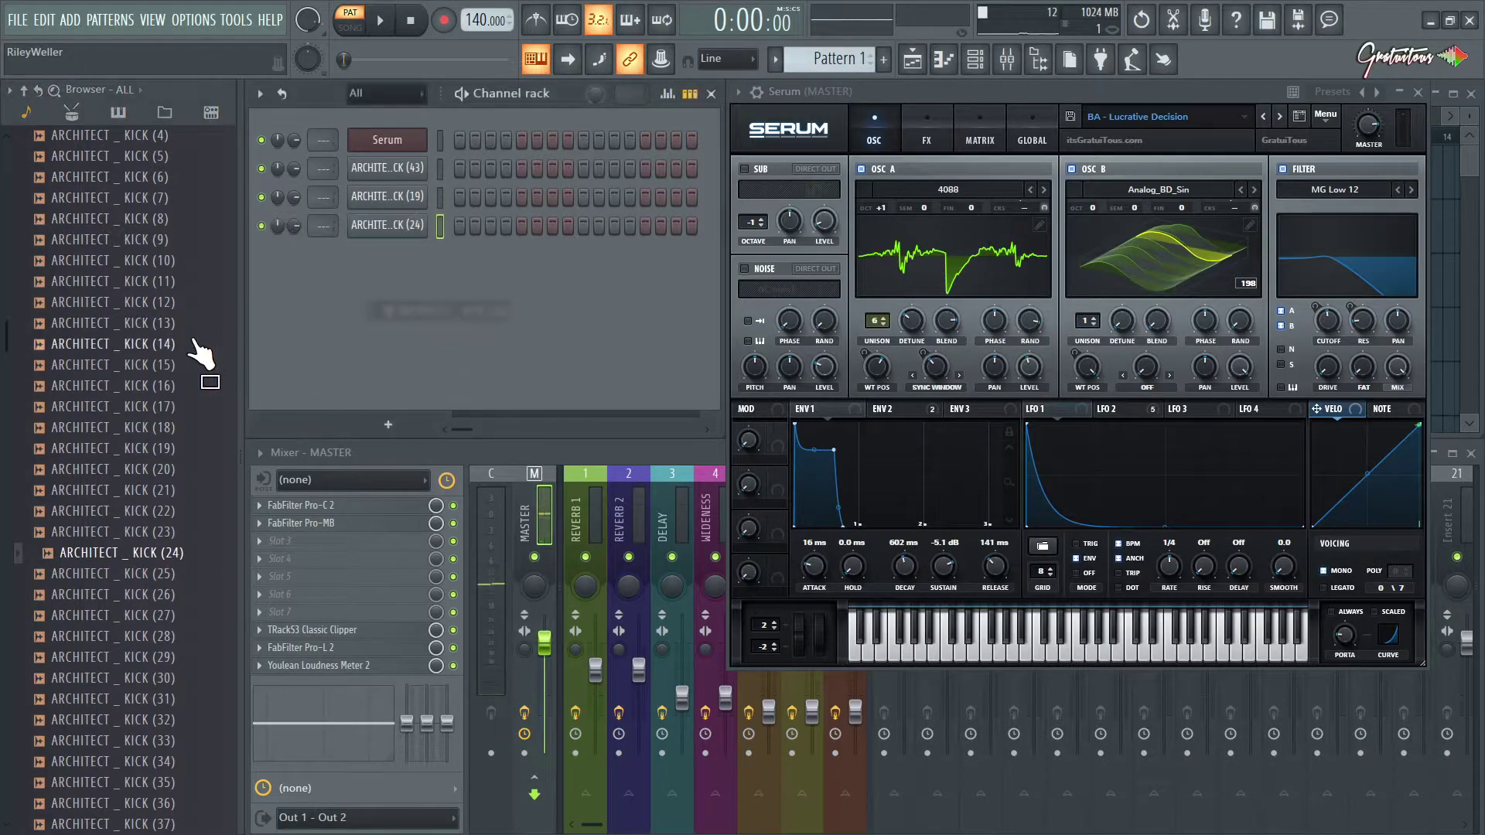
- Expand the 3_ SNARES folder and add ARCHITECT _ SNARE (5) as a new channel in the Channel rack
{"action": "scroll", "coordinate": [155, 341], "scroll_direction": "up", "scroll_amount": 4}
{"action": "left_click", "coordinate": [116, 302]}
{"action": "left_click", "coordinate": [114, 324]}
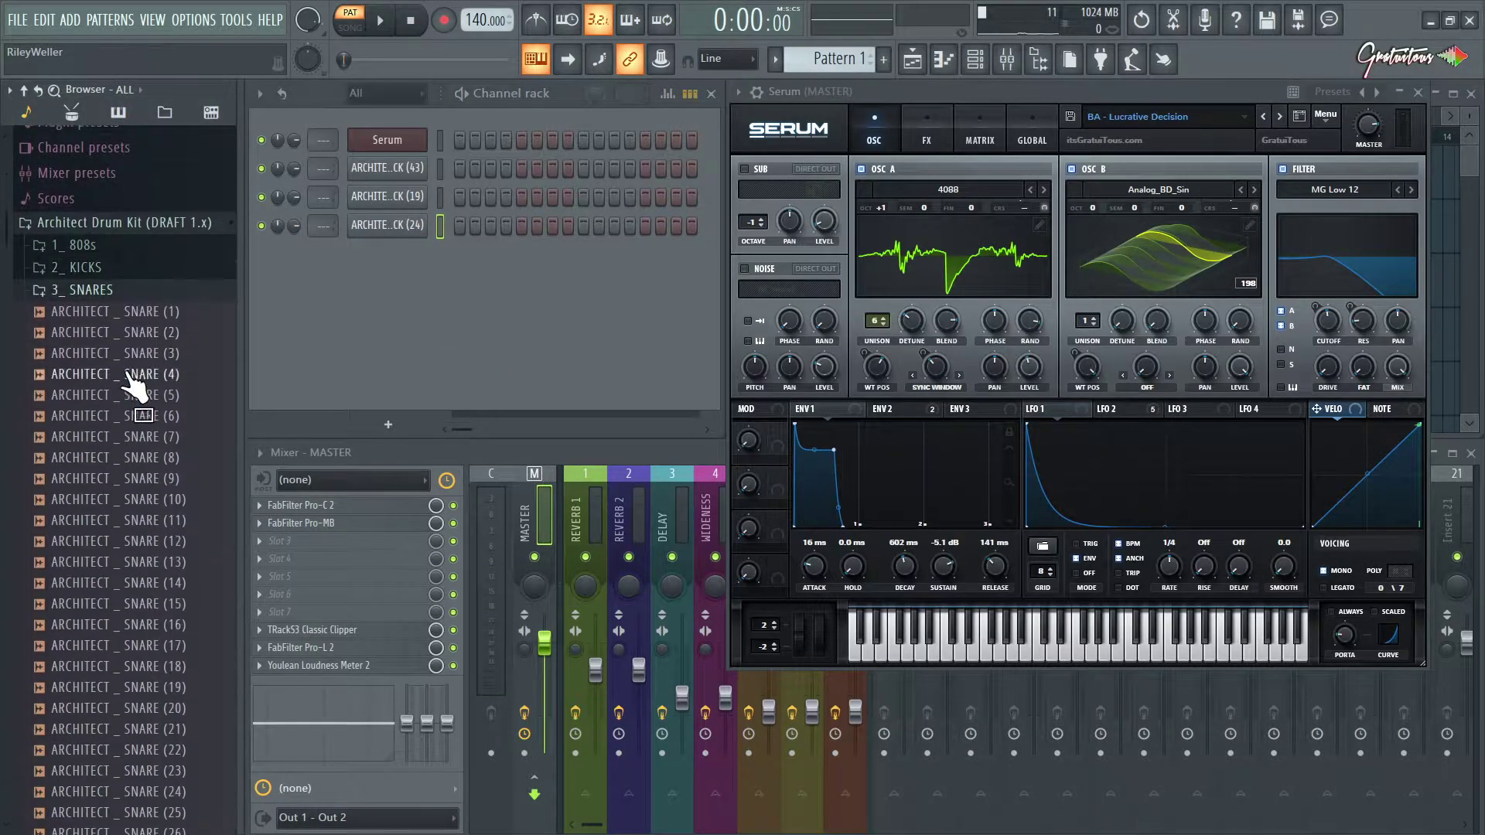
{"action": "left_click", "coordinate": [129, 392]}
{"action": "left_click_drag", "start_coordinate": [136, 403], "coordinate": [371, 325]}
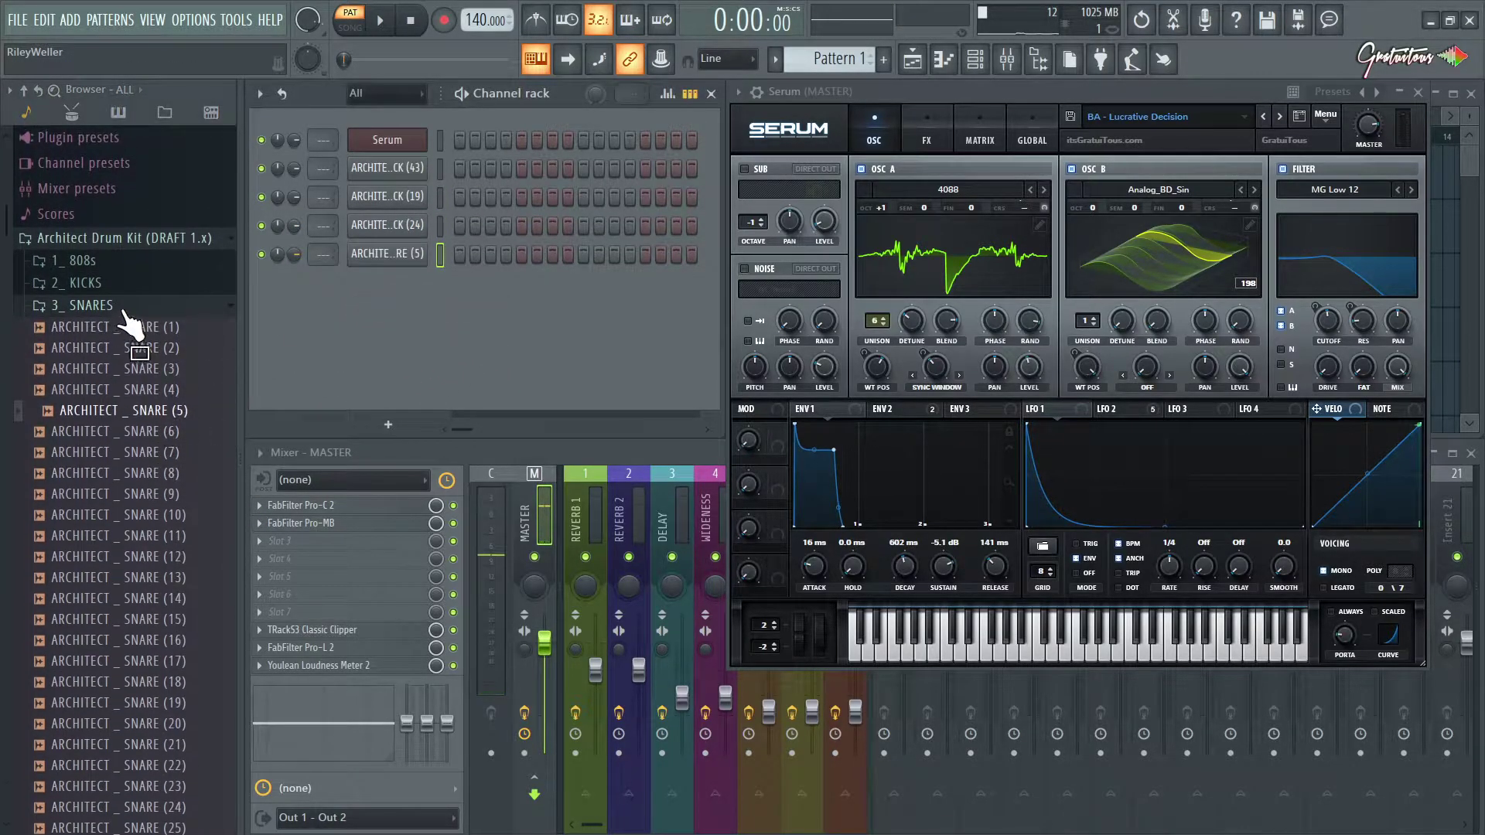
- Audition further Architect snares and add ARCHITECT _ SNARE (35) and ARCHITECT _ SNARE (21) as new channels
{"action": "scroll", "coordinate": [123, 457], "scroll_direction": "down", "scroll_amount": 5}
{"action": "scroll", "coordinate": [126, 455], "scroll_direction": "down", "scroll_amount": 5}
{"action": "left_click_drag", "start_coordinate": [130, 492], "coordinate": [129, 485]}
{"action": "left_click", "coordinate": [144, 537]}
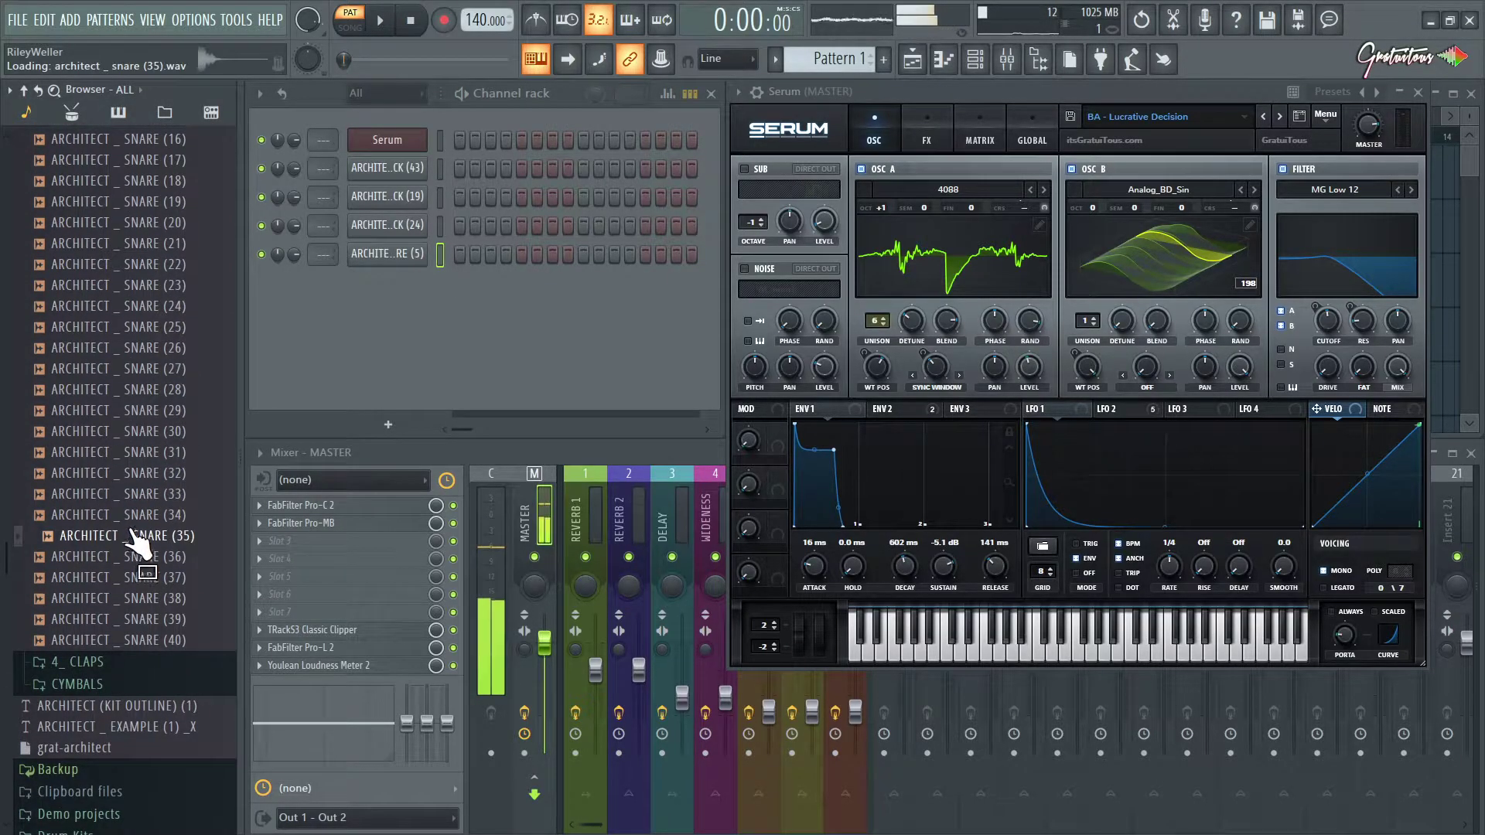
{"action": "left_click_drag", "start_coordinate": [150, 534], "coordinate": [367, 321]}
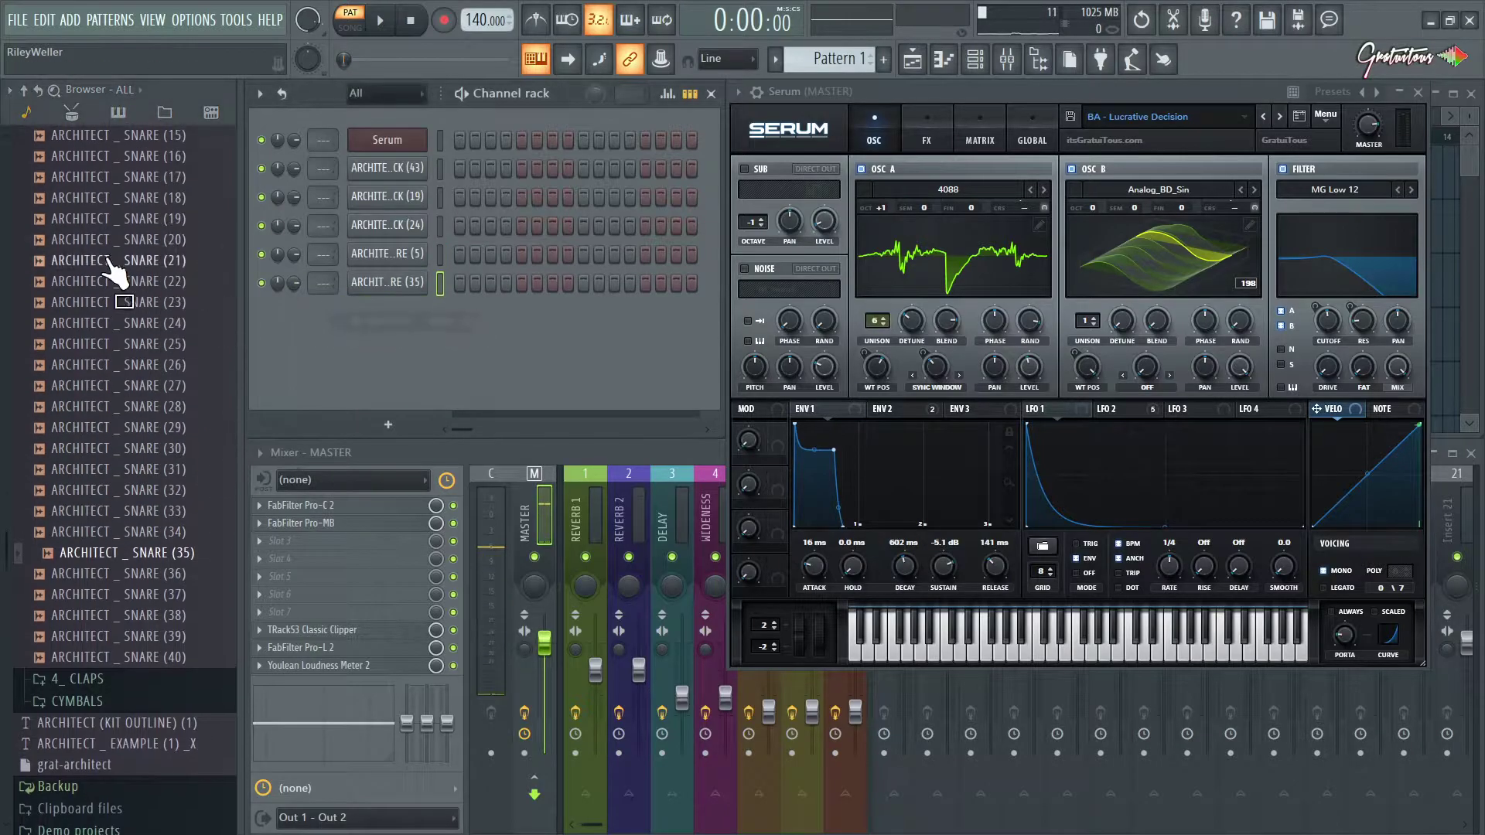
{"action": "left_click_drag", "start_coordinate": [123, 263], "coordinate": [435, 344]}
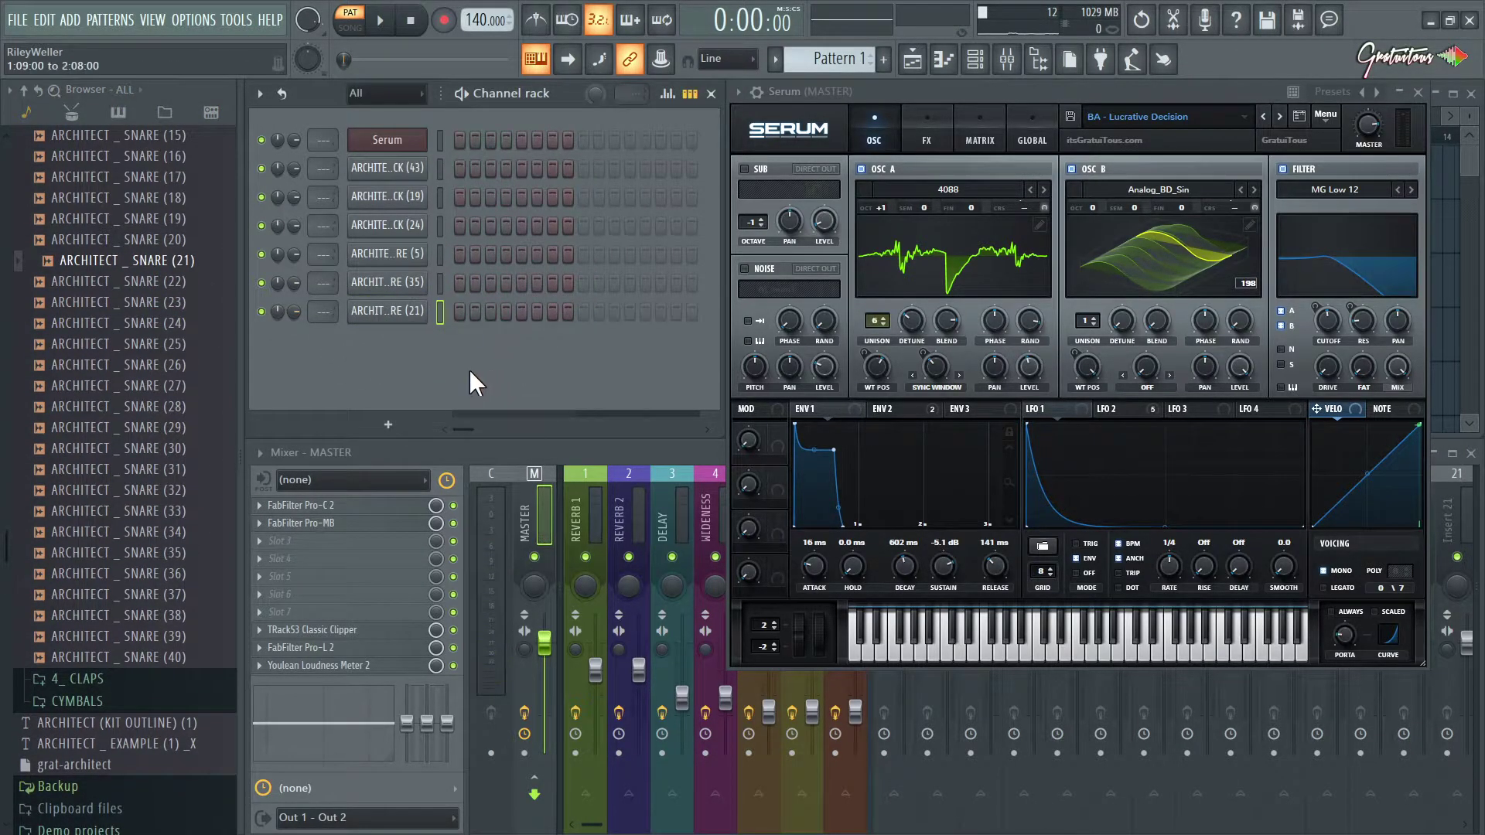
{"action": "scroll", "coordinate": [147, 267], "scroll_direction": "up", "scroll_amount": 4}
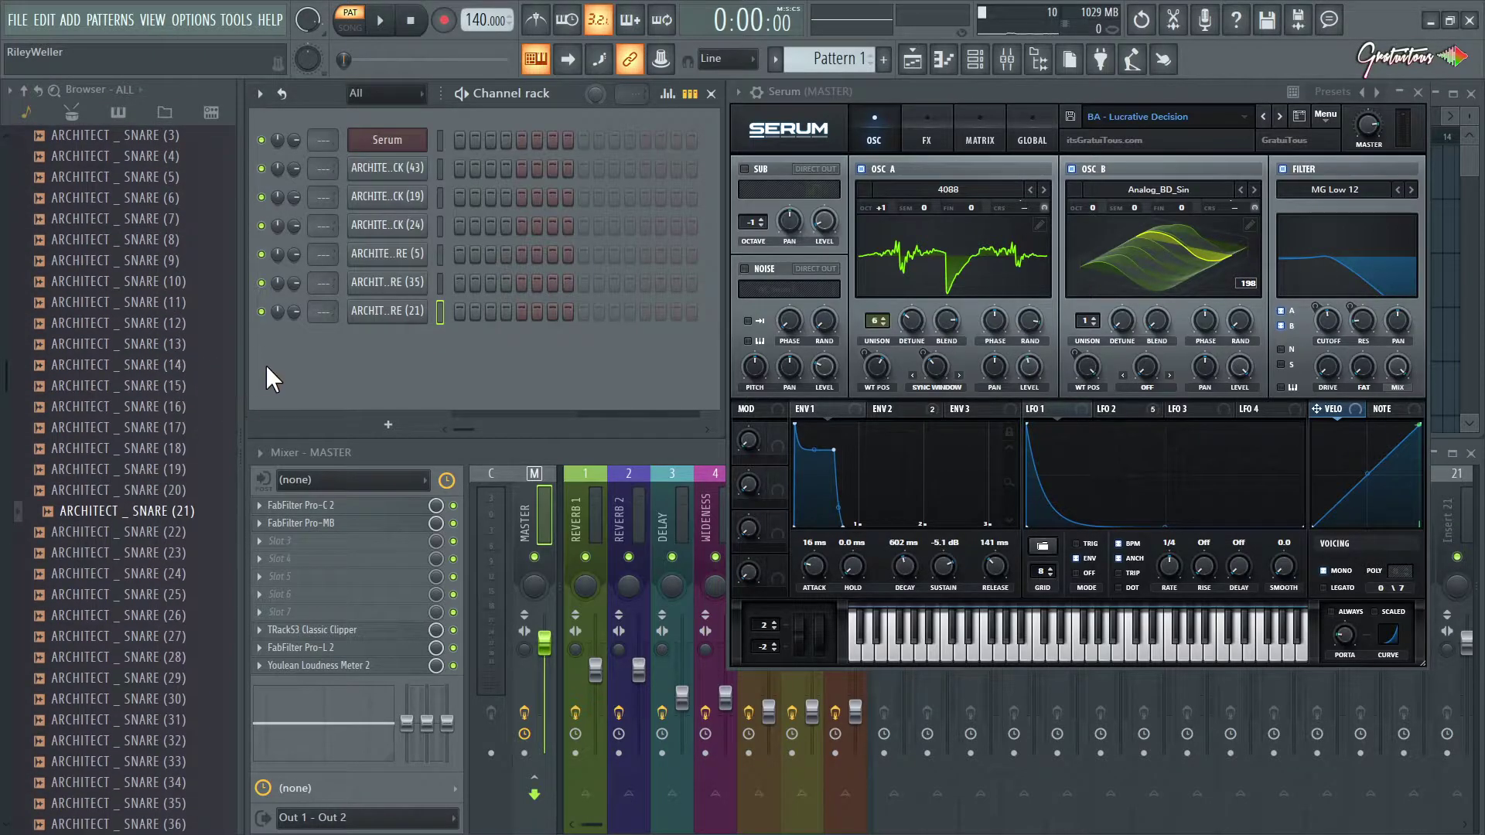
{"action": "scroll", "coordinate": [281, 388], "scroll_direction": "down", "scroll_amount": 1}
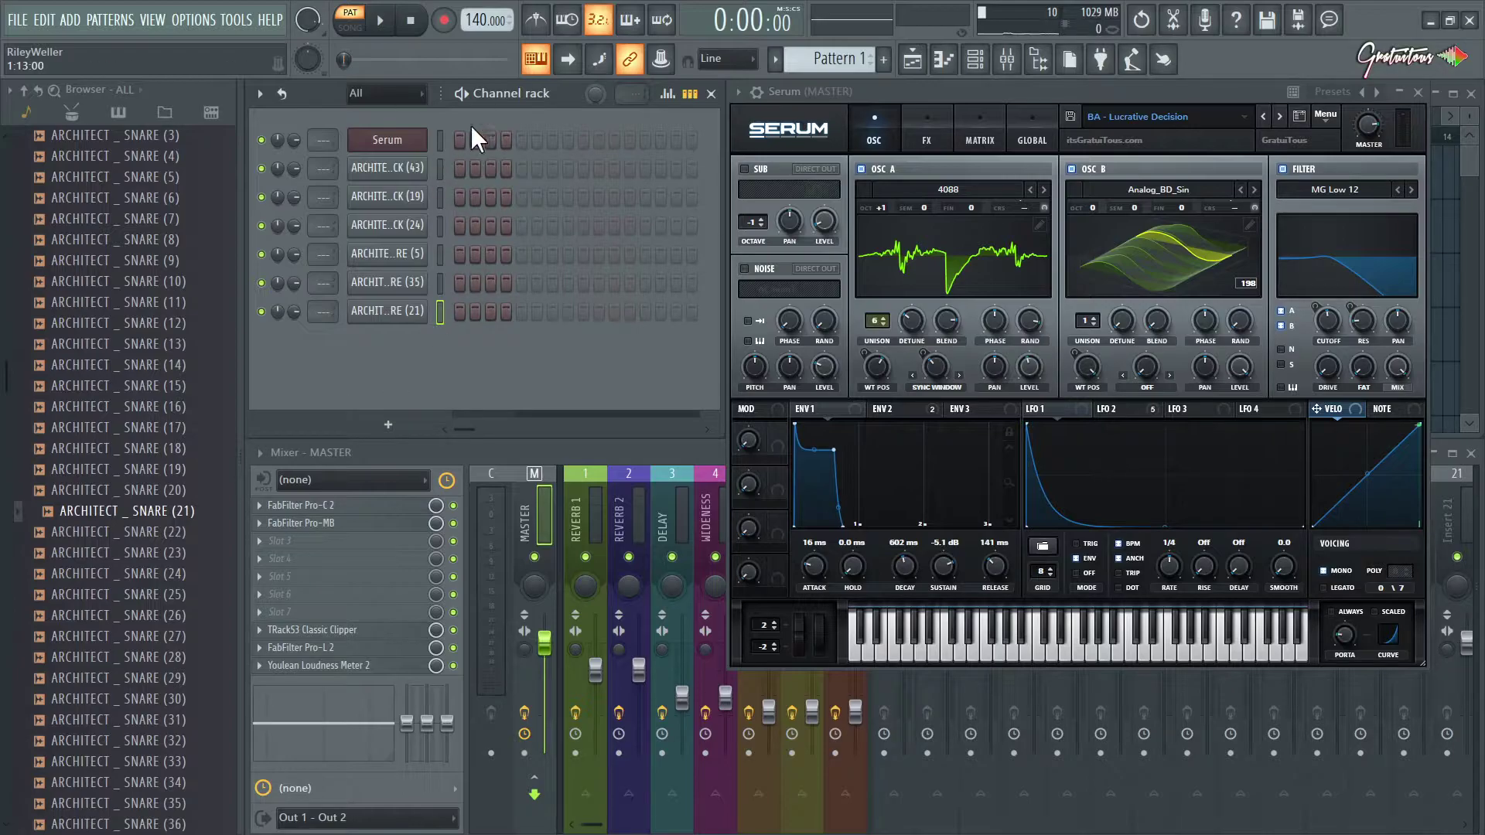
- Collapse the 3_ SNARES folder, expand 4_ CLAPS and audition ARCHITECT - CLAP (3)
{"action": "scroll", "coordinate": [515, 113], "scroll_direction": "down", "scroll_amount": 1}
{"action": "scroll", "coordinate": [560, 241], "scroll_direction": "up", "scroll_amount": 4}
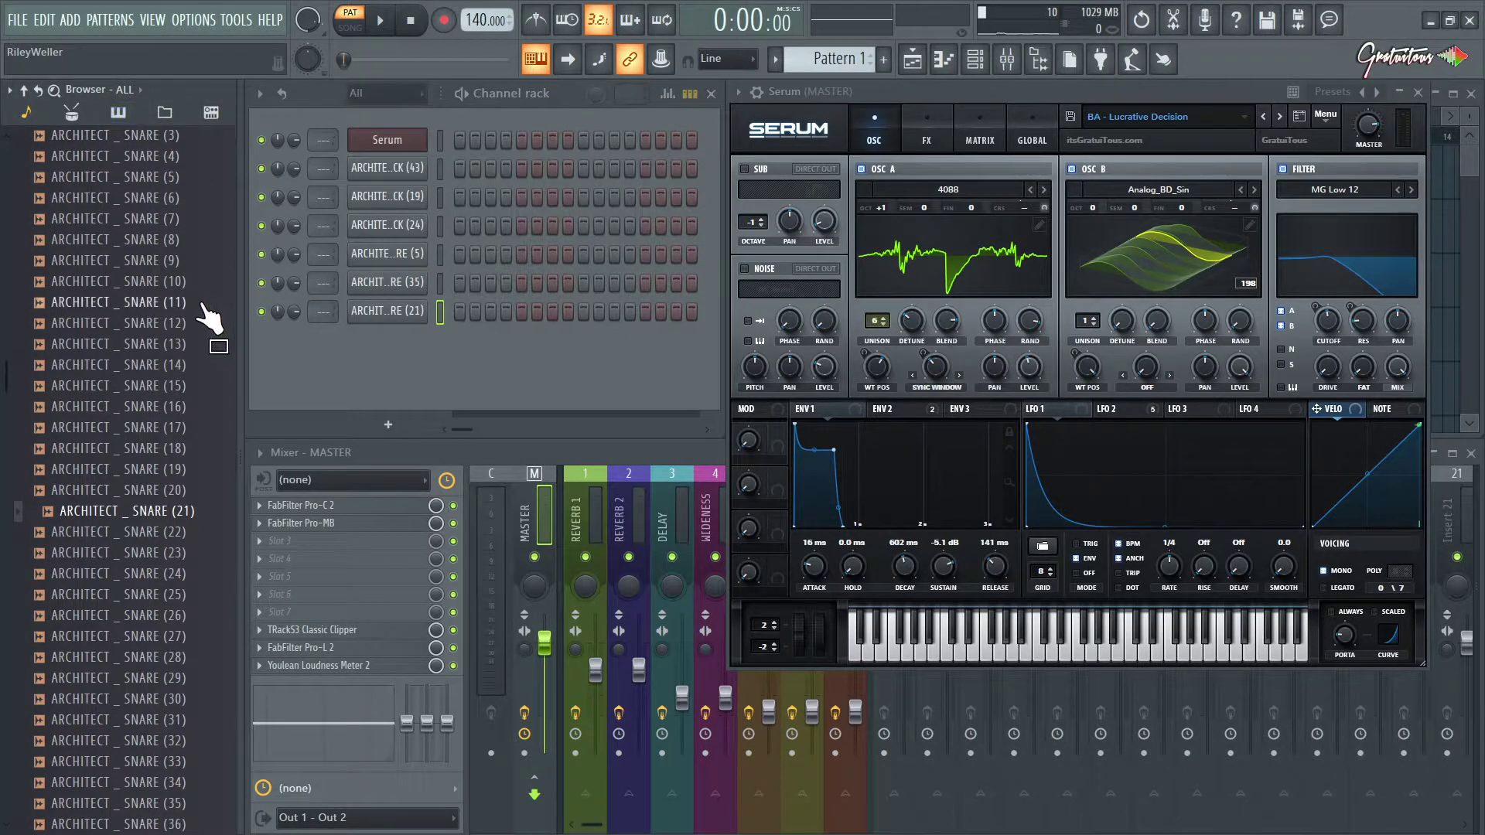
{"action": "scroll", "coordinate": [191, 306], "scroll_direction": "up", "scroll_amount": 2}
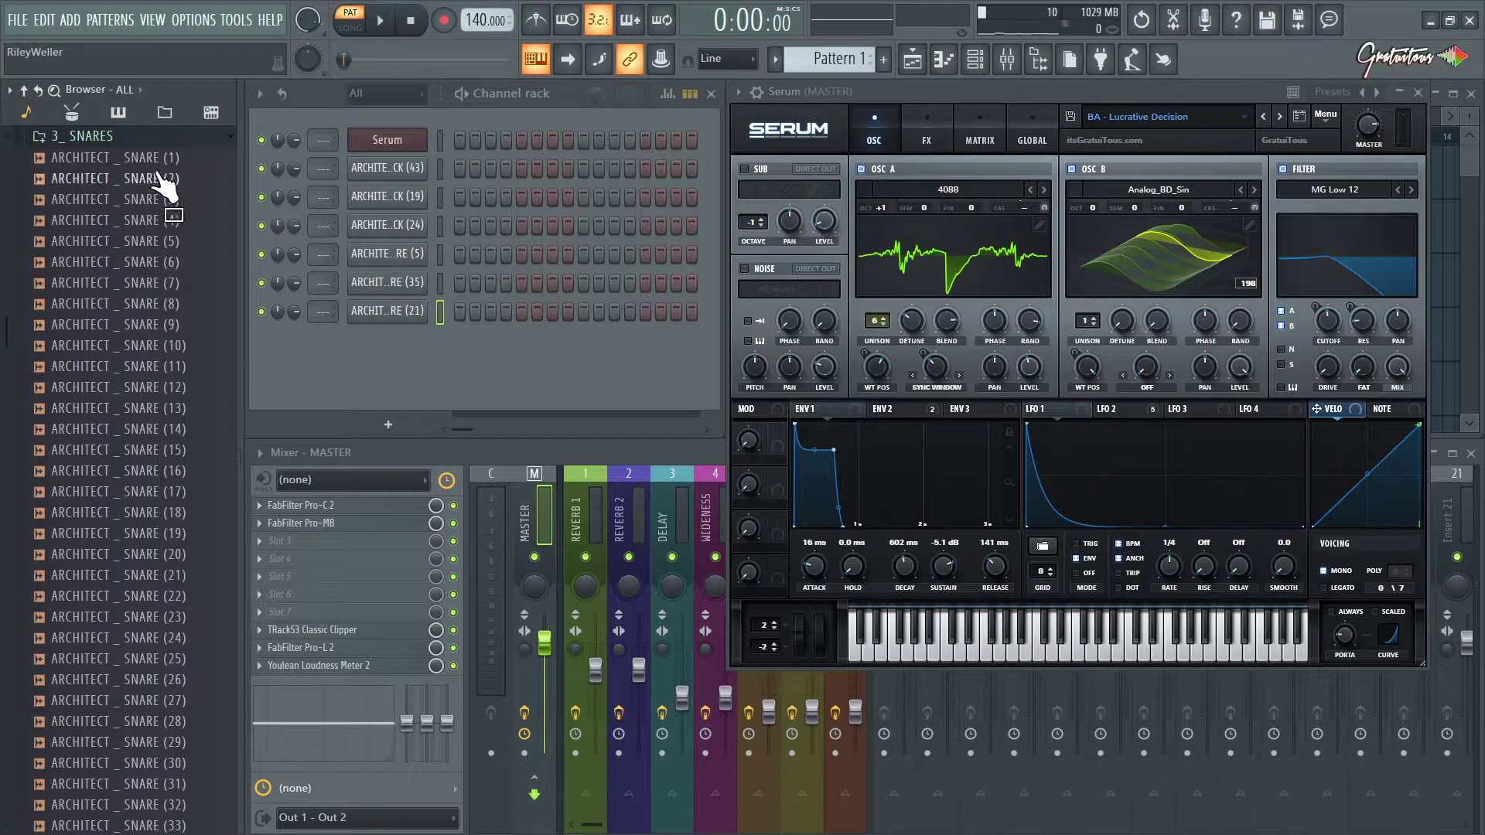
{"action": "left_click", "coordinate": [226, 309]}
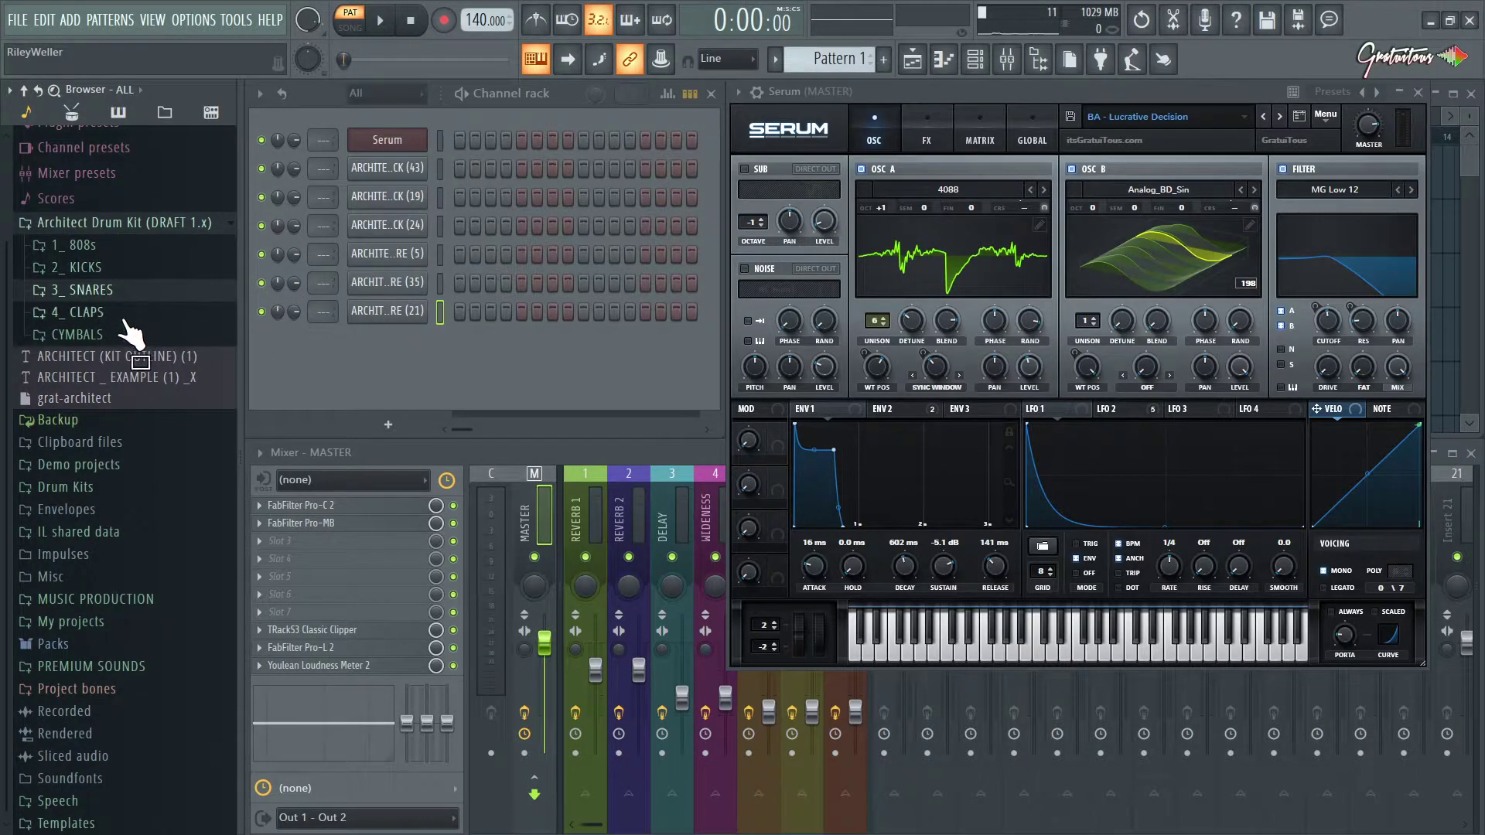
{"action": "left_click", "coordinate": [124, 317]}
{"action": "left_click", "coordinate": [148, 376]}
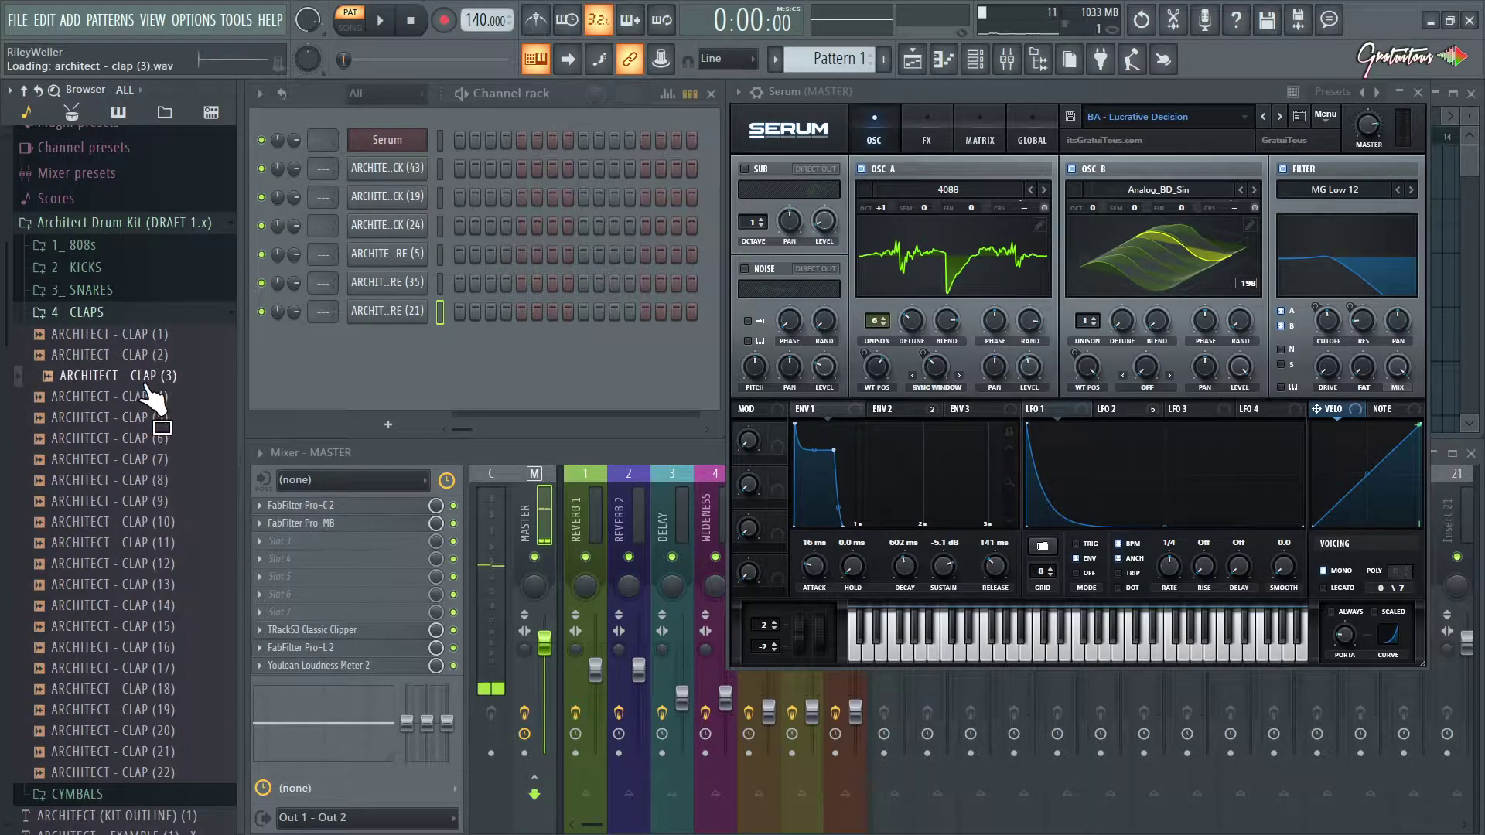
- Audition further Architect claps and add ARCHITECT - CLAP (4) and ARCHITECT - CLAP (1) as new channels
{"action": "left_click_drag", "start_coordinate": [154, 391], "coordinate": [219, 369]}
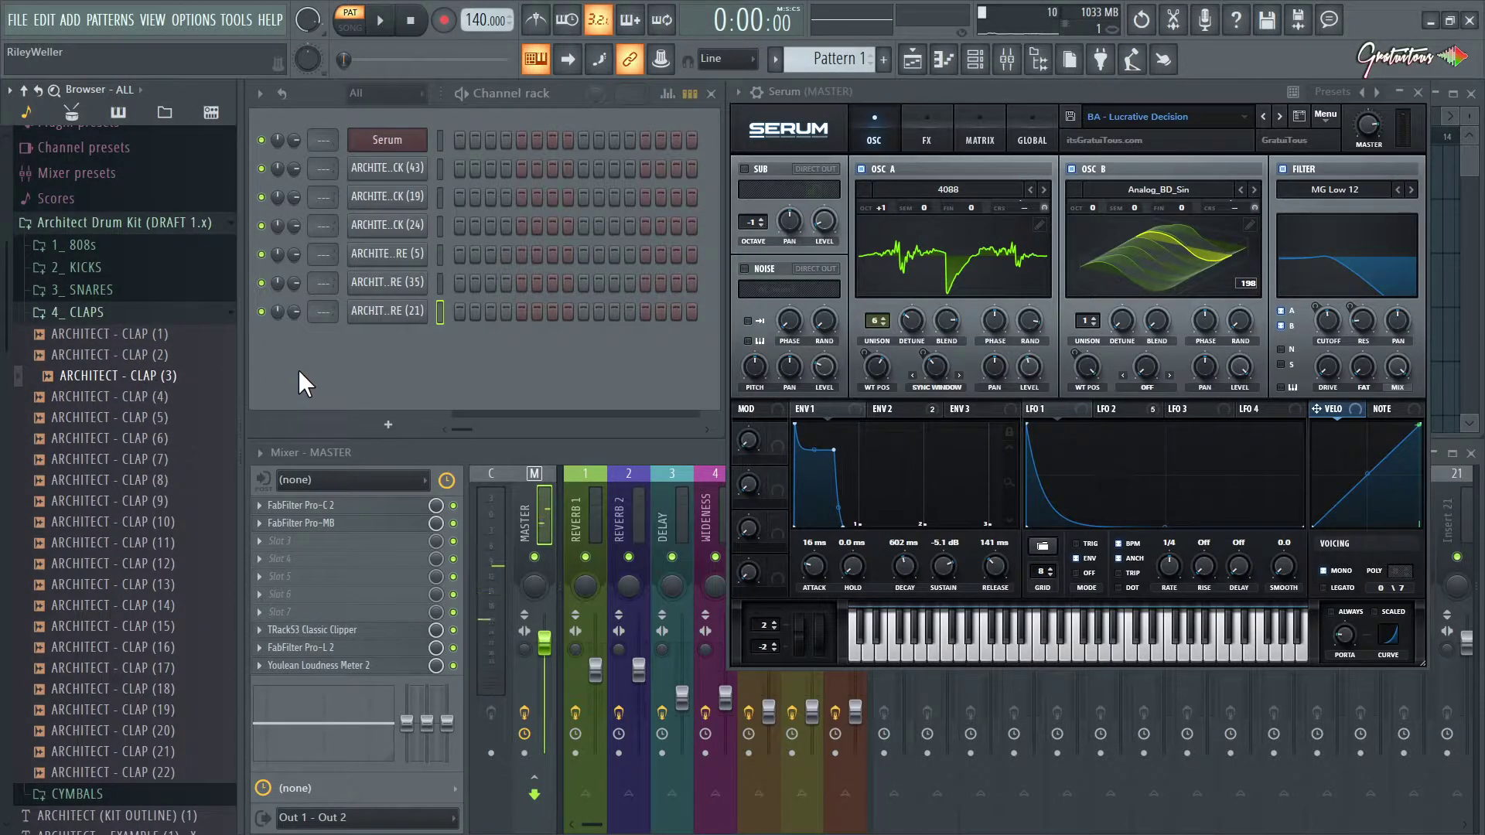
{"action": "key", "text": "Down"}
{"action": "key", "text": "Down"}
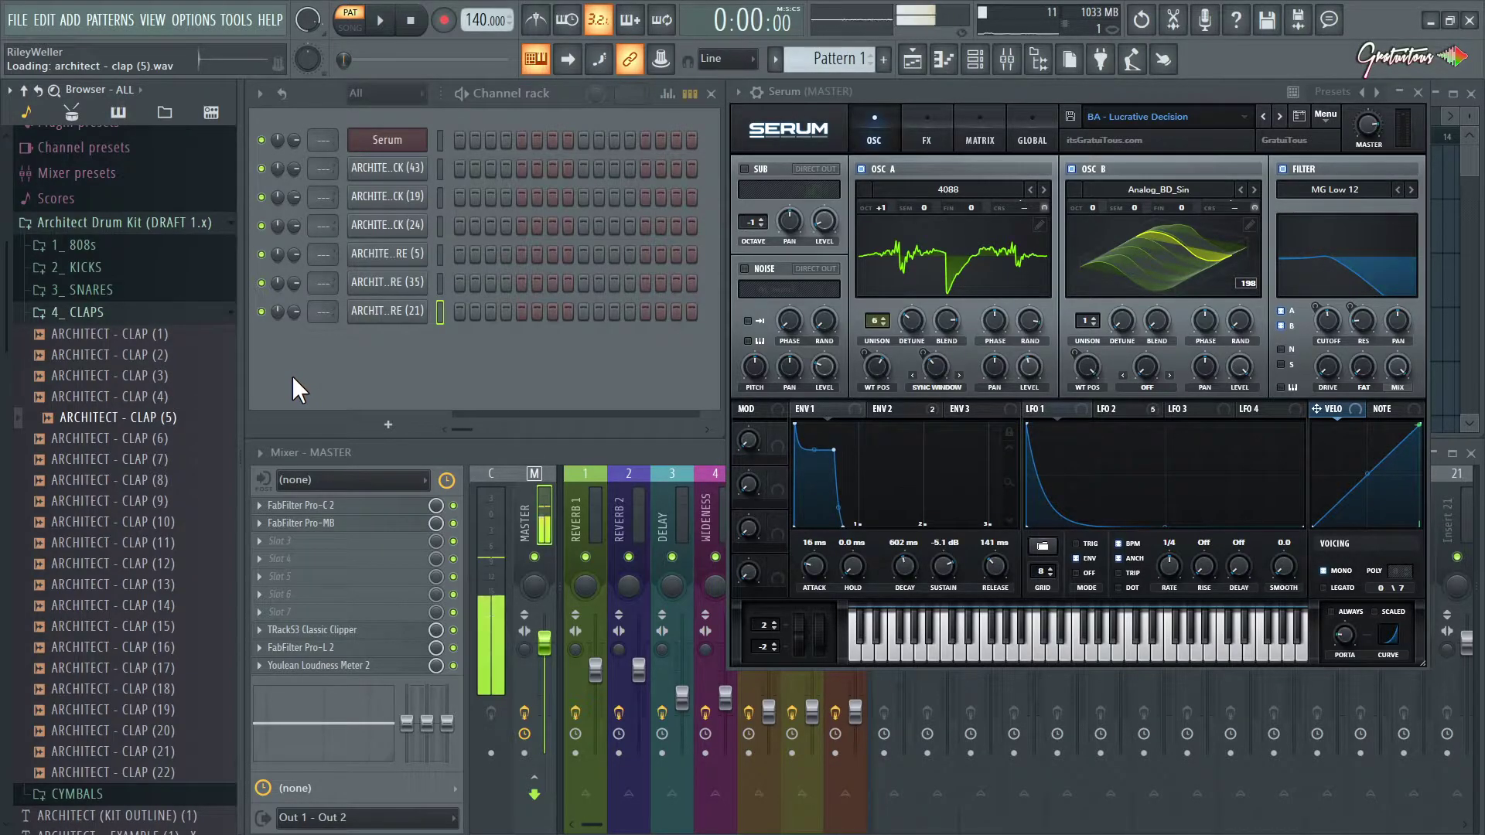
{"action": "key", "text": "Down"}
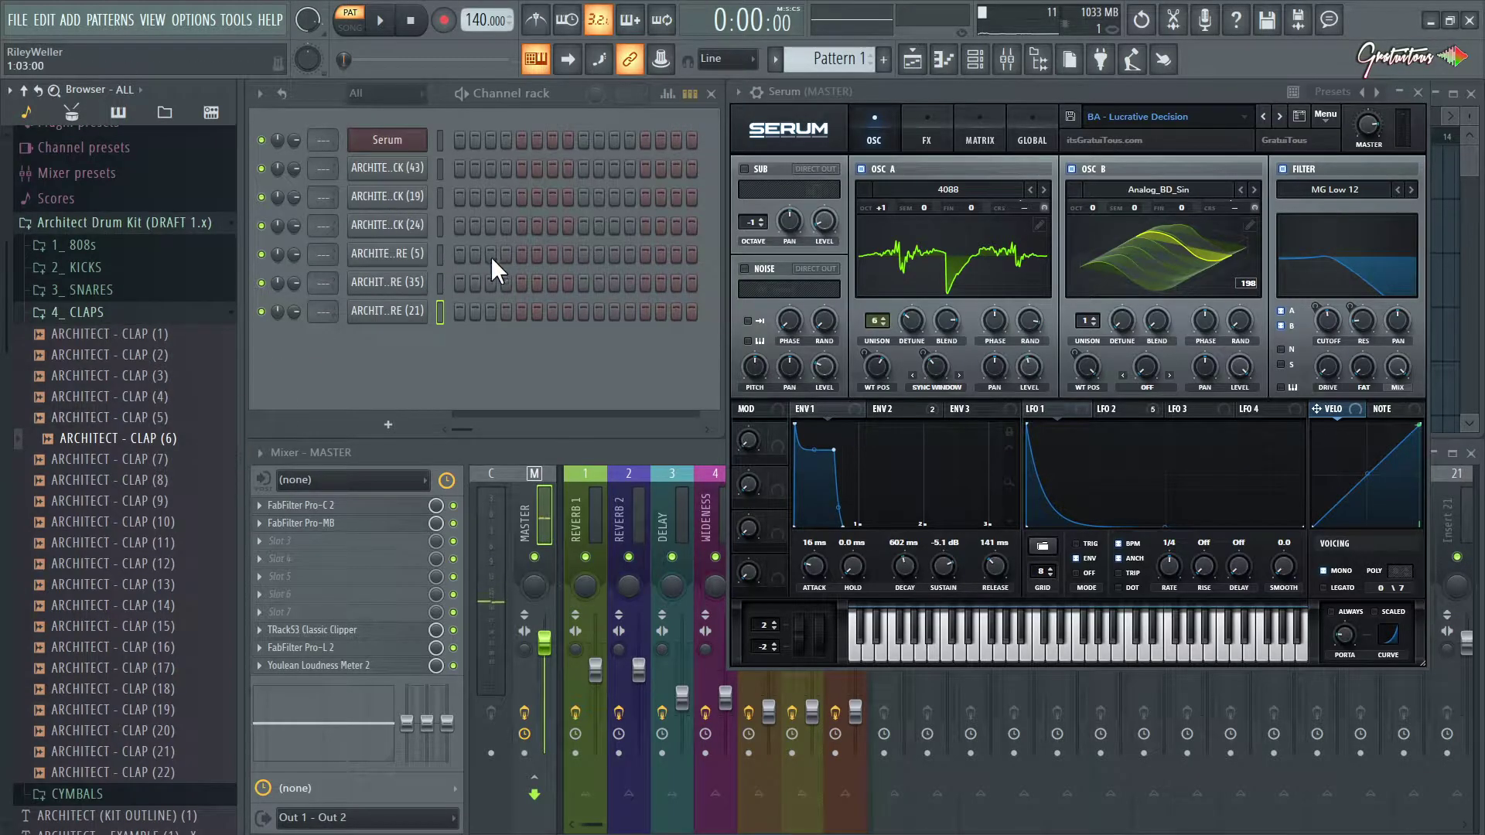
{"action": "left_click", "coordinate": [189, 365]}
{"action": "left_click_drag", "start_coordinate": [147, 350], "coordinate": [427, 379]}
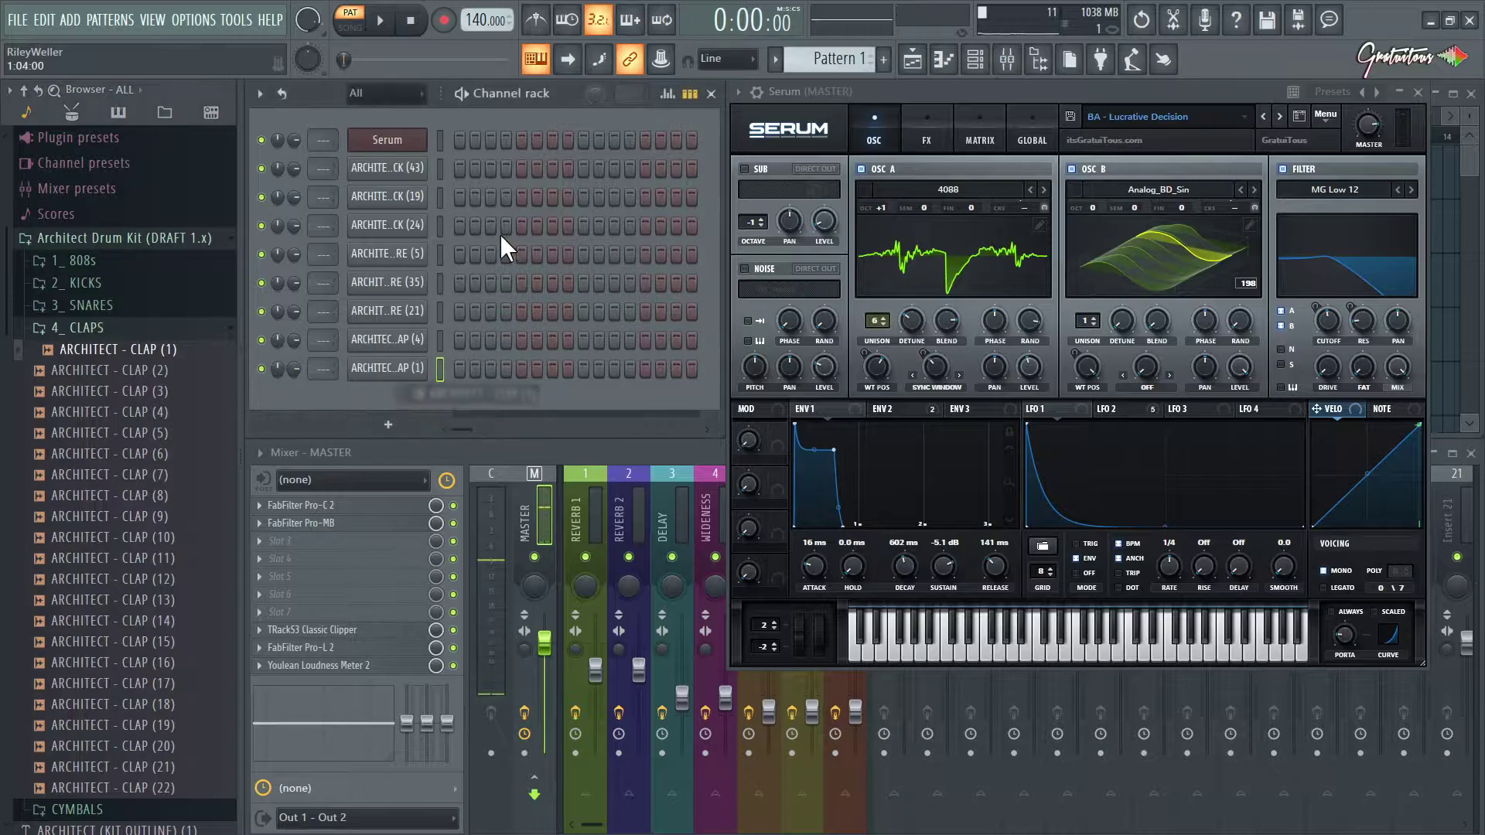
- Audition the kick channels, move ARCHITECT _ KICK (24) above the other kicks and place its hit on step 1
{"action": "left_click", "coordinate": [440, 168]}
{"action": "left_click", "coordinate": [439, 195]}
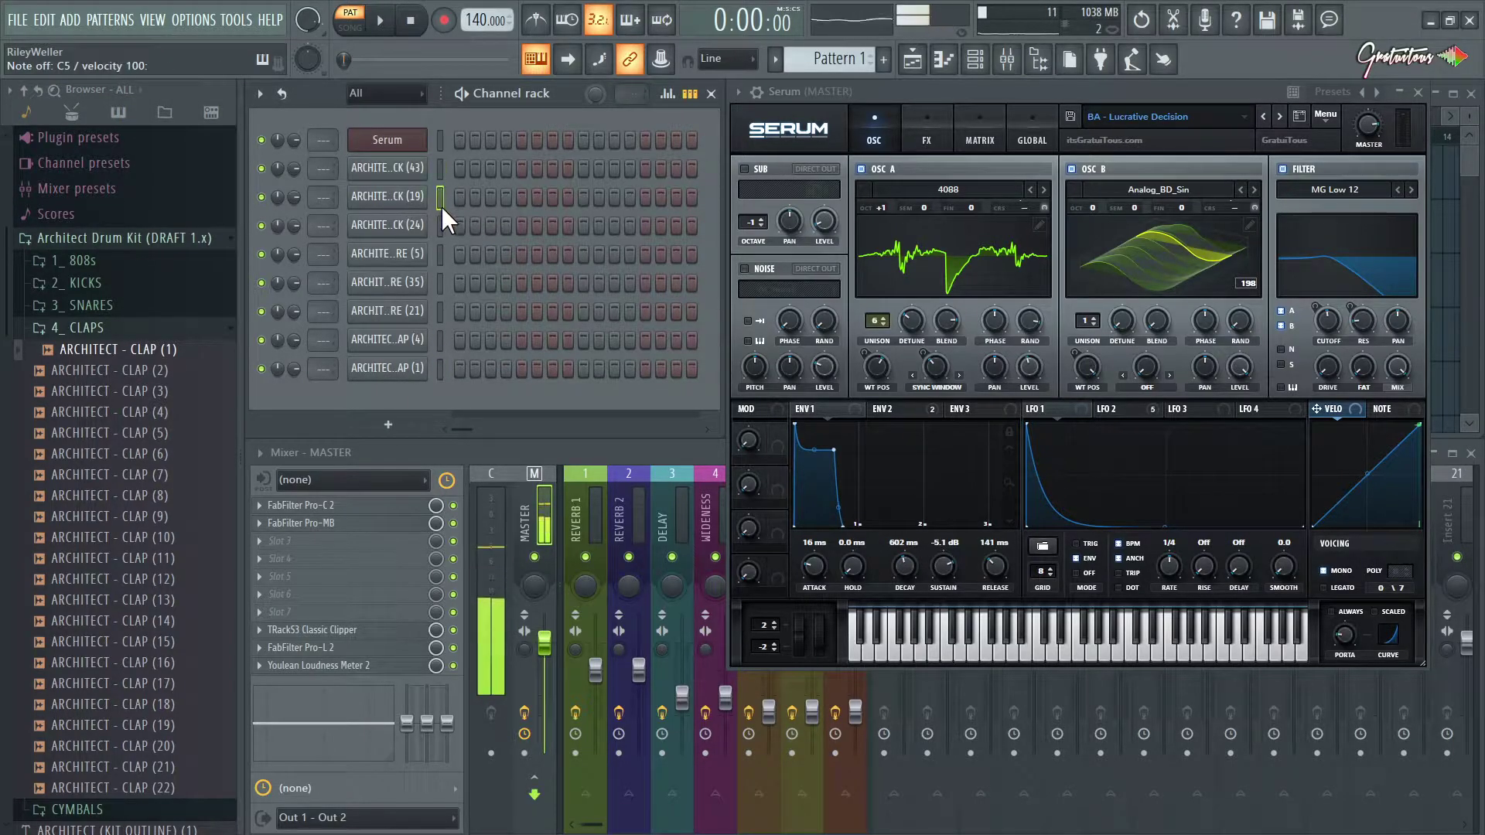
{"action": "key", "text": "alt+Up"}
{"action": "key", "text": "alt+Up"}
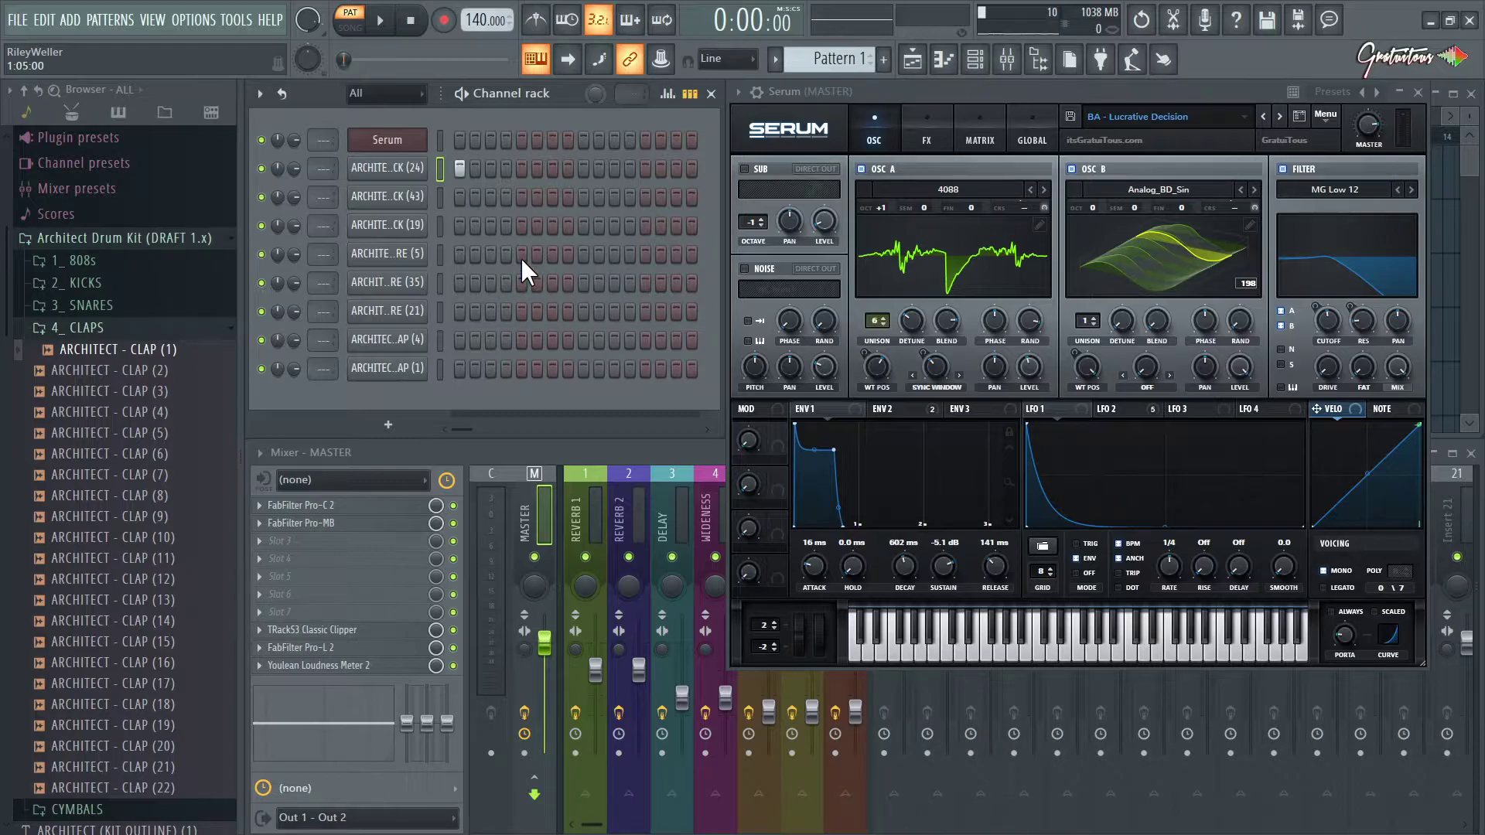
- Place ARCHITECT _ SNARE (5) hits on steps 5 and 13
{"action": "left_click", "coordinate": [440, 254]}
{"action": "key", "text": "q"}
{"action": "key", "text": "q"}
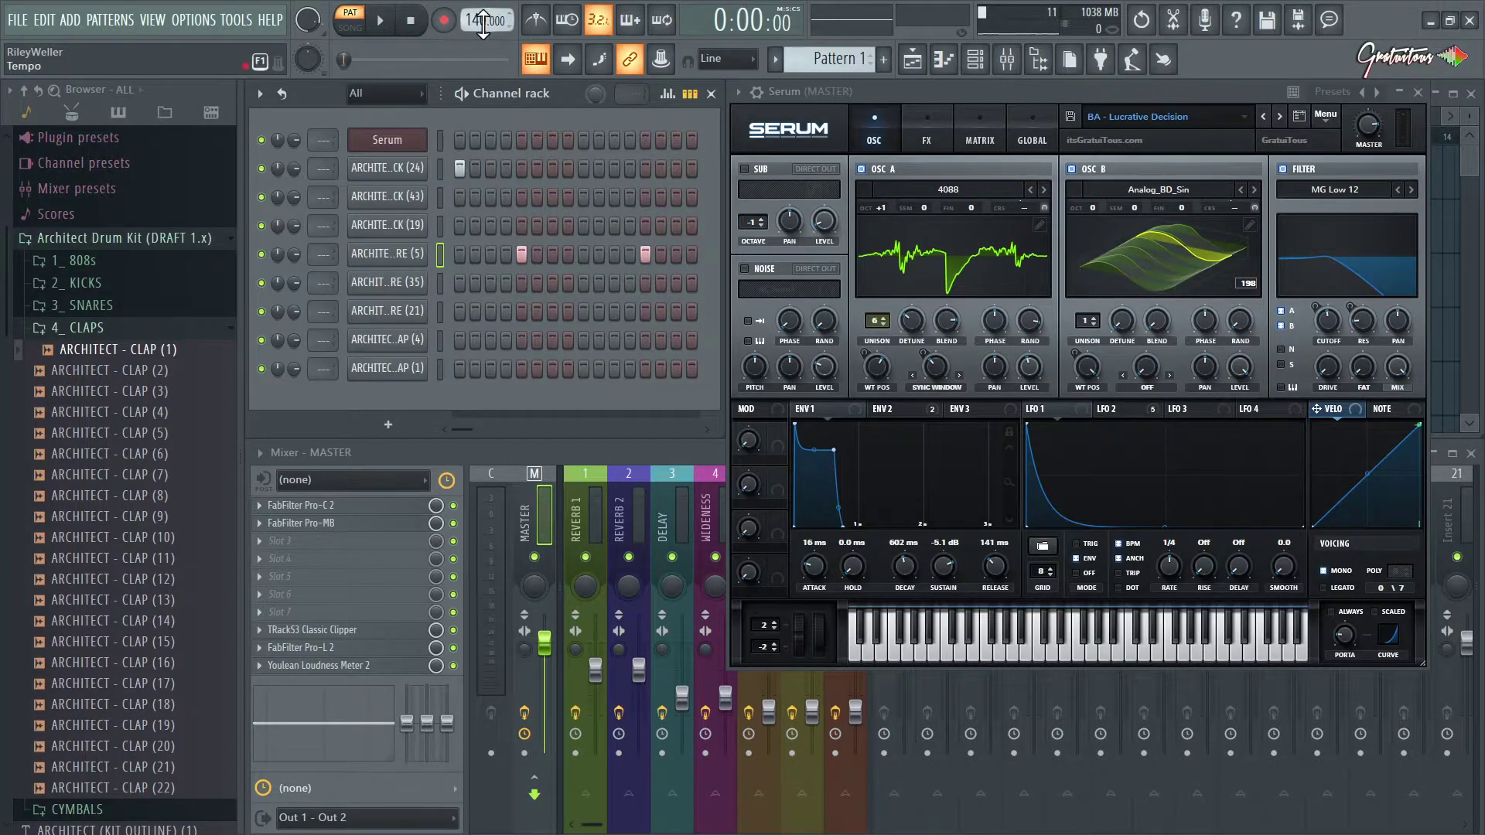
- Set the tempo to 93 BPM and raise the main swing to 19% while playing the pattern
{"action": "left_click_drag", "start_coordinate": [484, 24], "coordinate": [484, 24]}
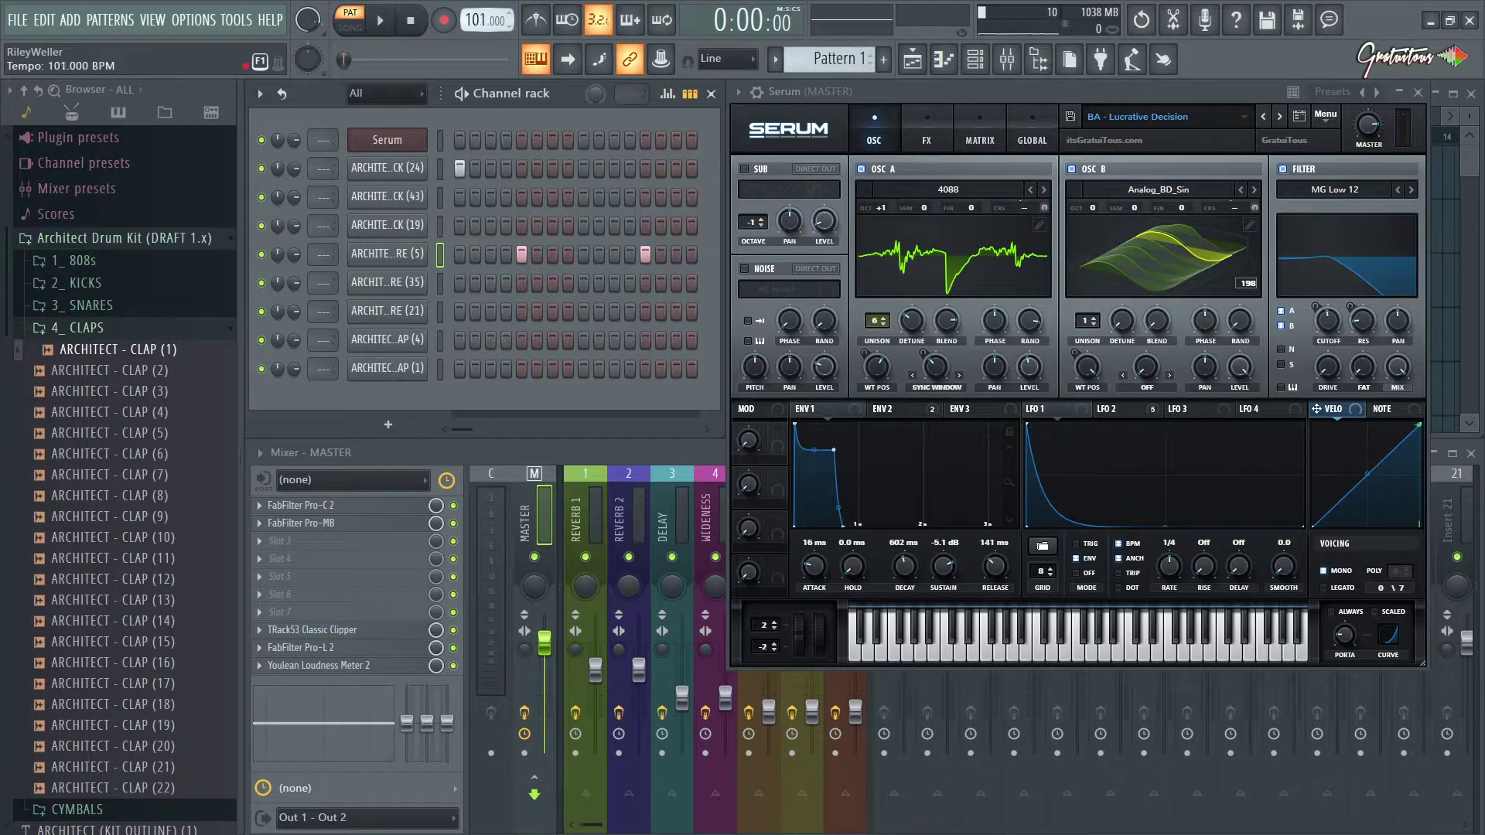
{"action": "left_click_drag", "start_coordinate": [483, 24], "coordinate": [484, 23]}
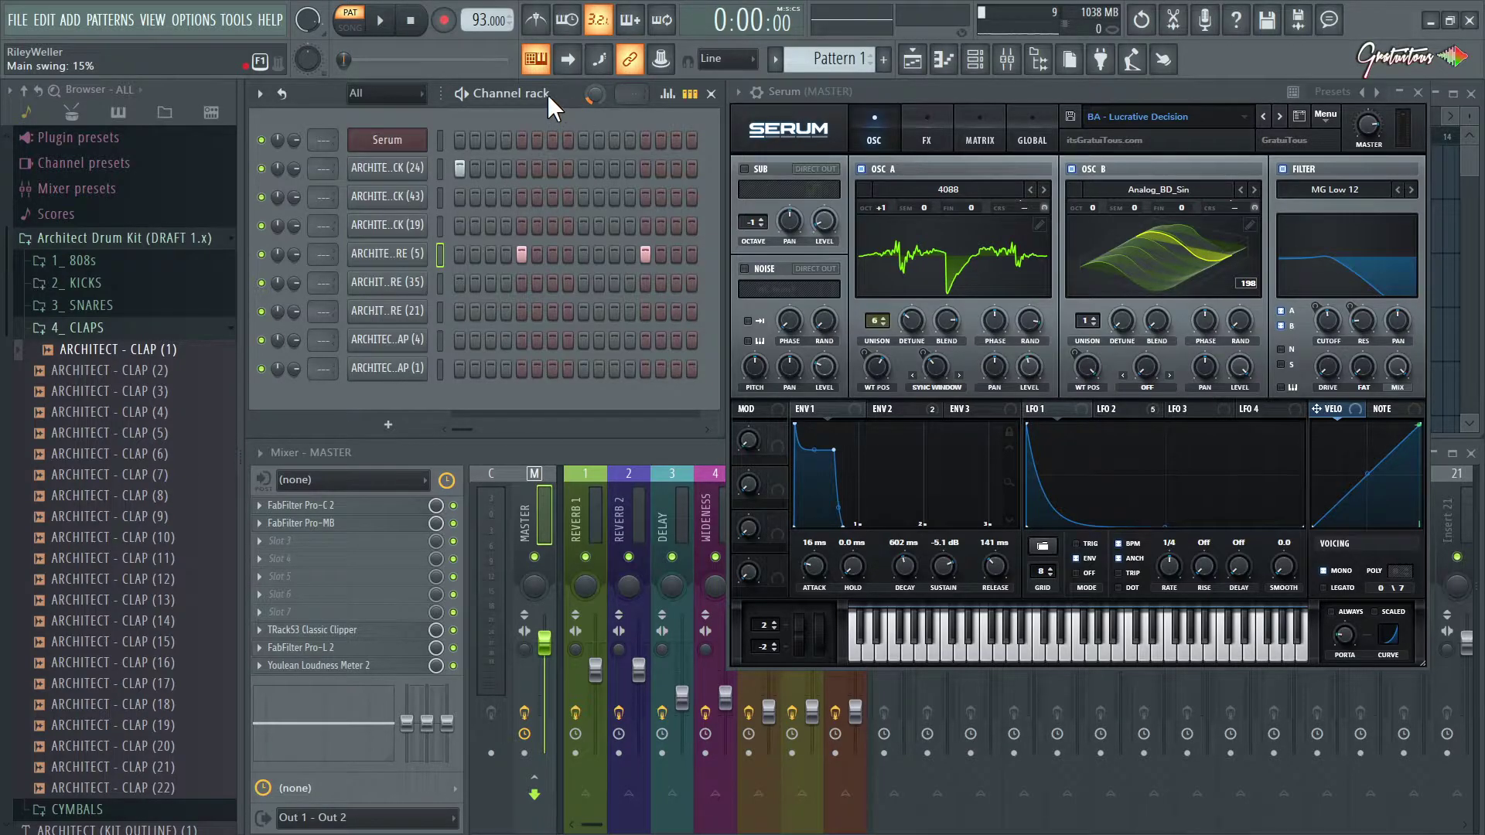
{"action": "key", "text": "space"}
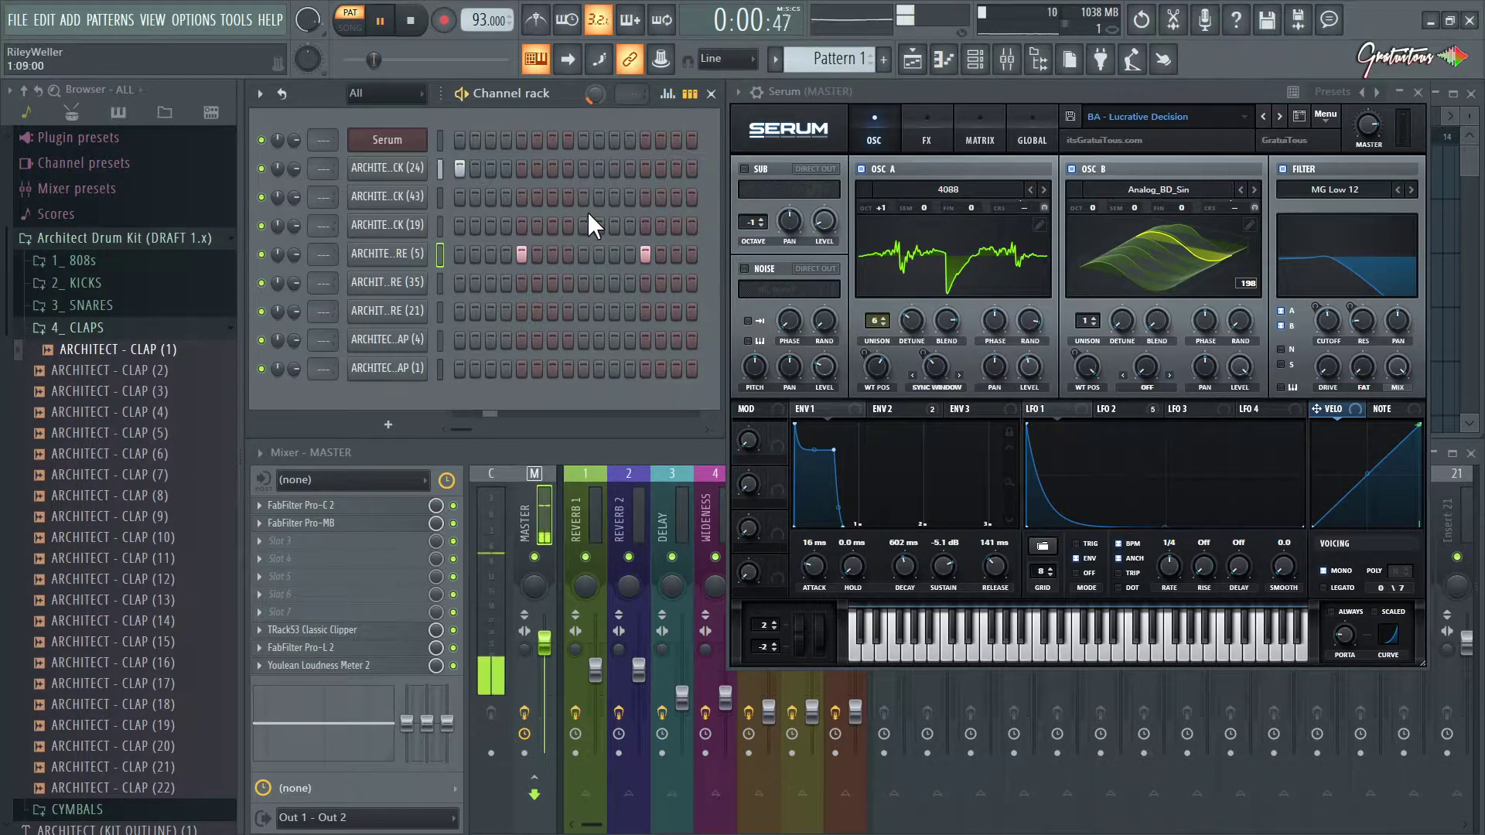
{"action": "left_click_drag", "start_coordinate": [405, 60], "coordinate": [435, 60]}
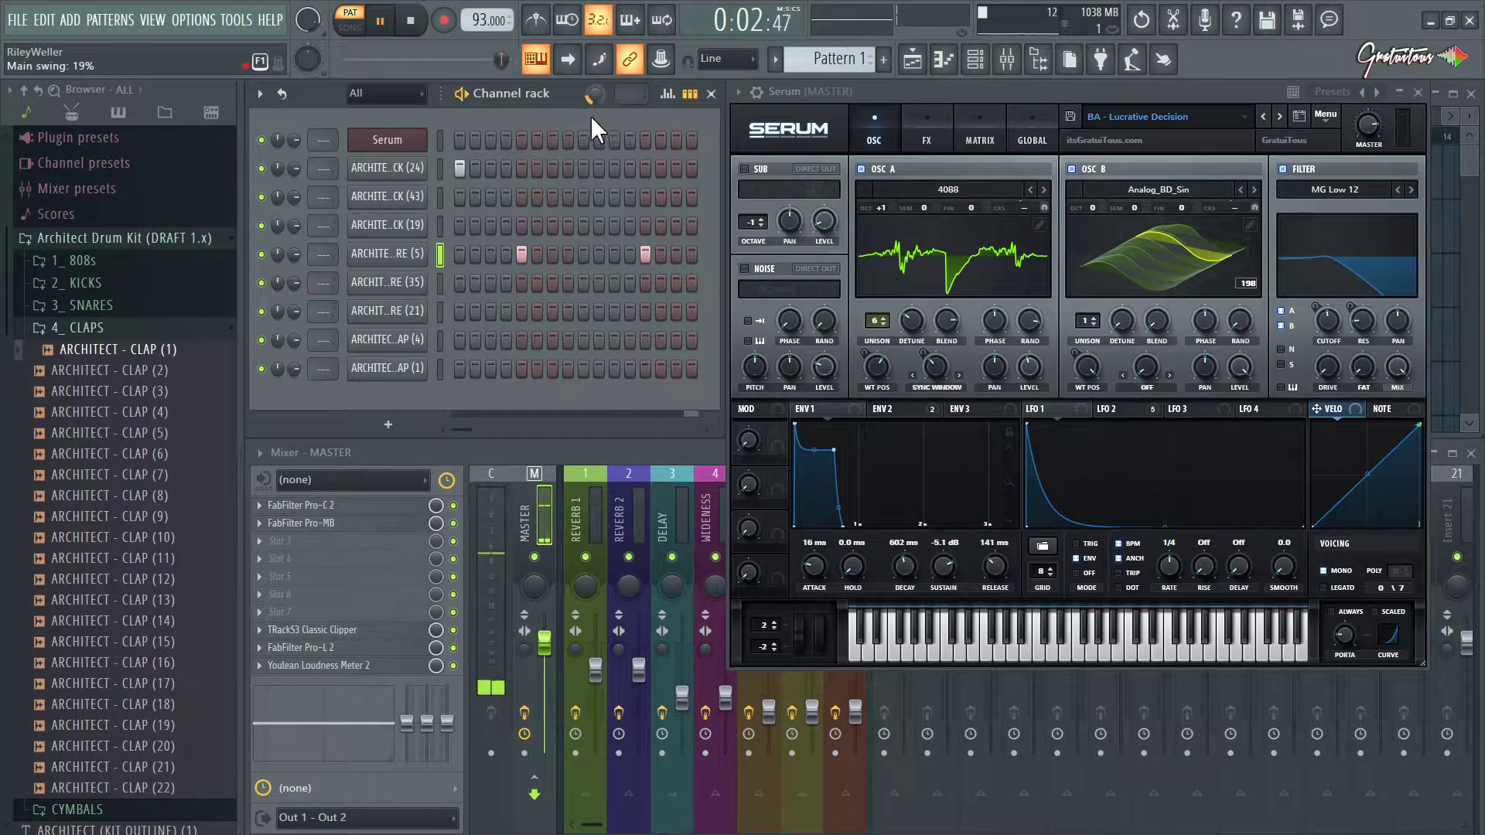
- Audition the remaining kicks and place ARCHITECT _ KICK (19) hits on steps 7 and 9 during playback
{"action": "left_click", "coordinate": [438, 203]}
{"action": "right_click", "coordinate": [437, 226]}
{"action": "key", "text": "q"}
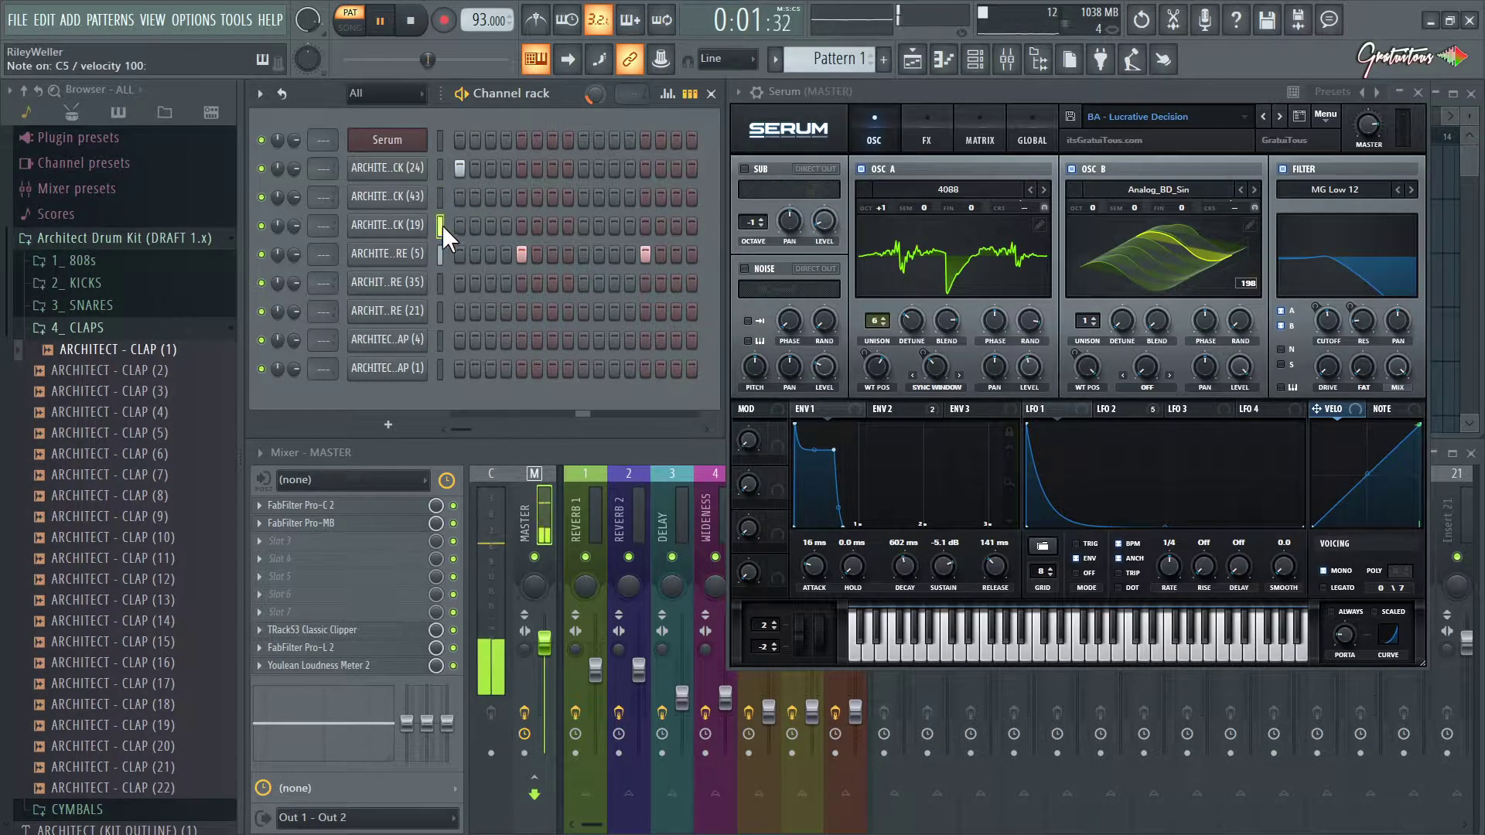
{"action": "left_click", "coordinate": [552, 226]}
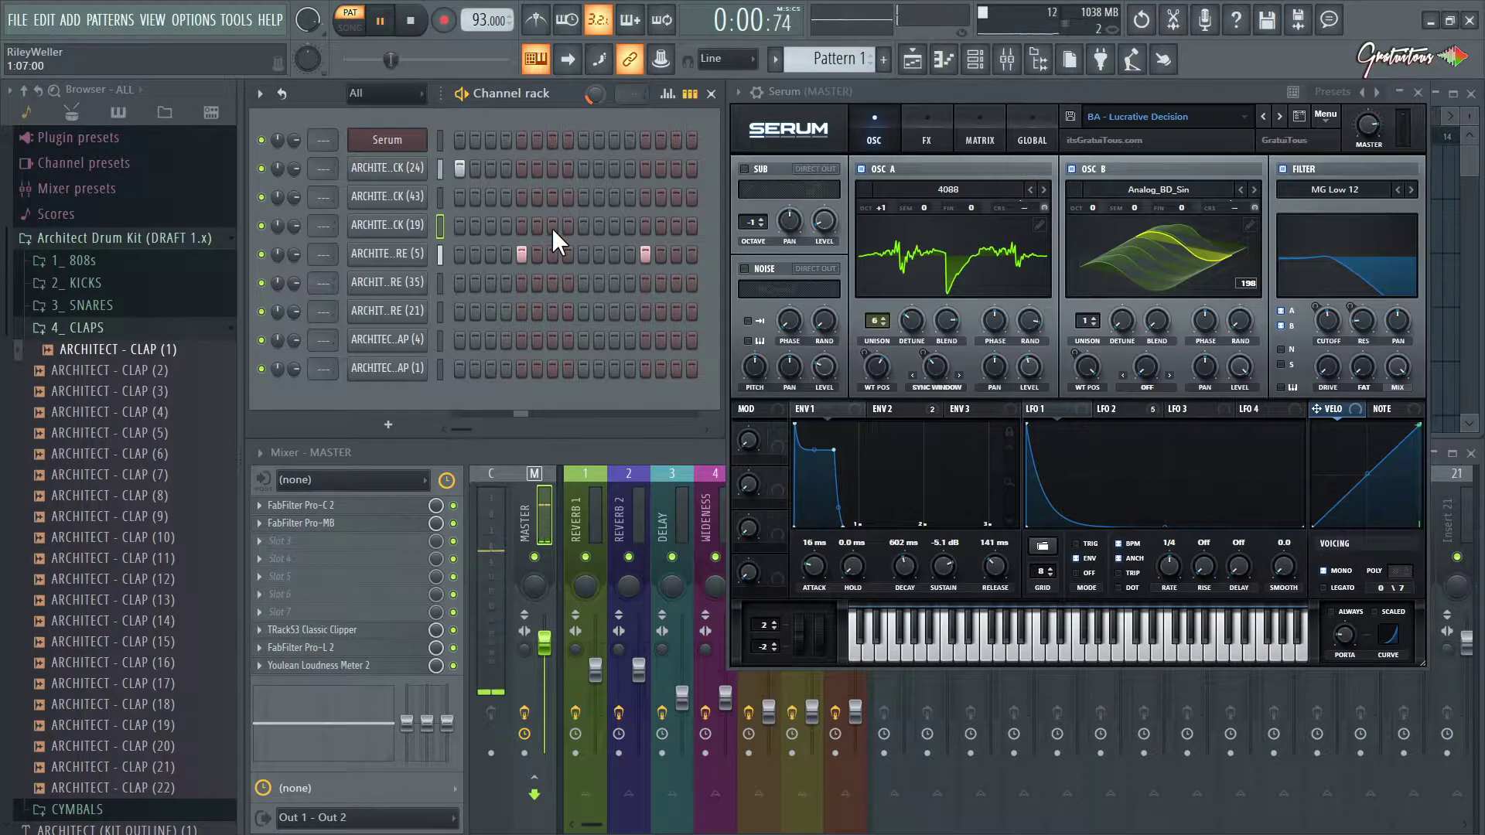
{"action": "left_click", "coordinate": [615, 225]}
{"action": "key", "text": "space"}
{"action": "left_click", "coordinate": [614, 224]}
{"action": "key", "text": "space"}
{"action": "left_click", "coordinate": [583, 226]}
- Place an ARCHITECT _ KICK (43) hit on step 16 and check it in playback
{"action": "left_click", "coordinate": [442, 200]}
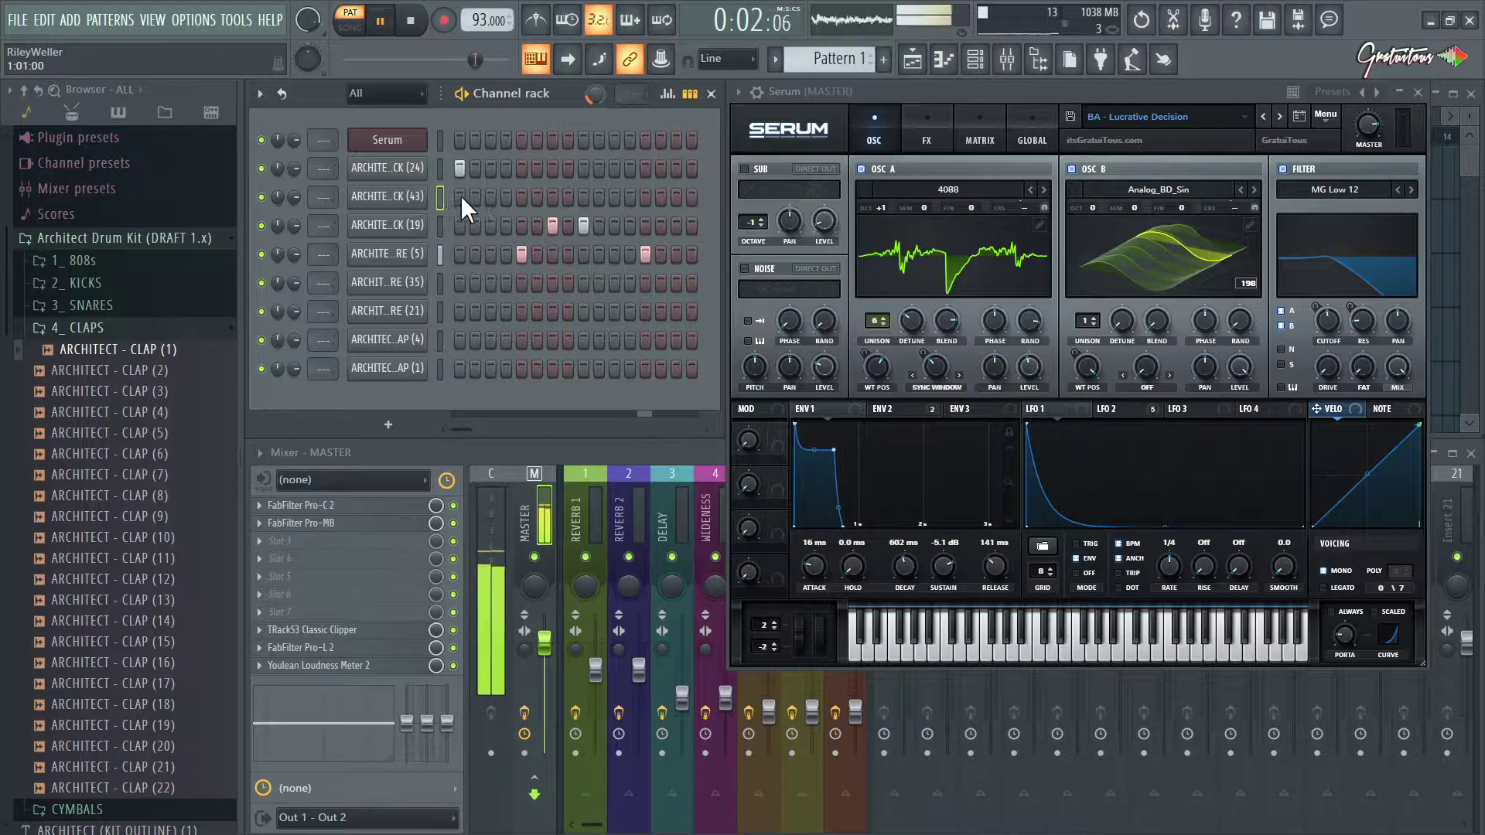
{"action": "key", "text": "space"}
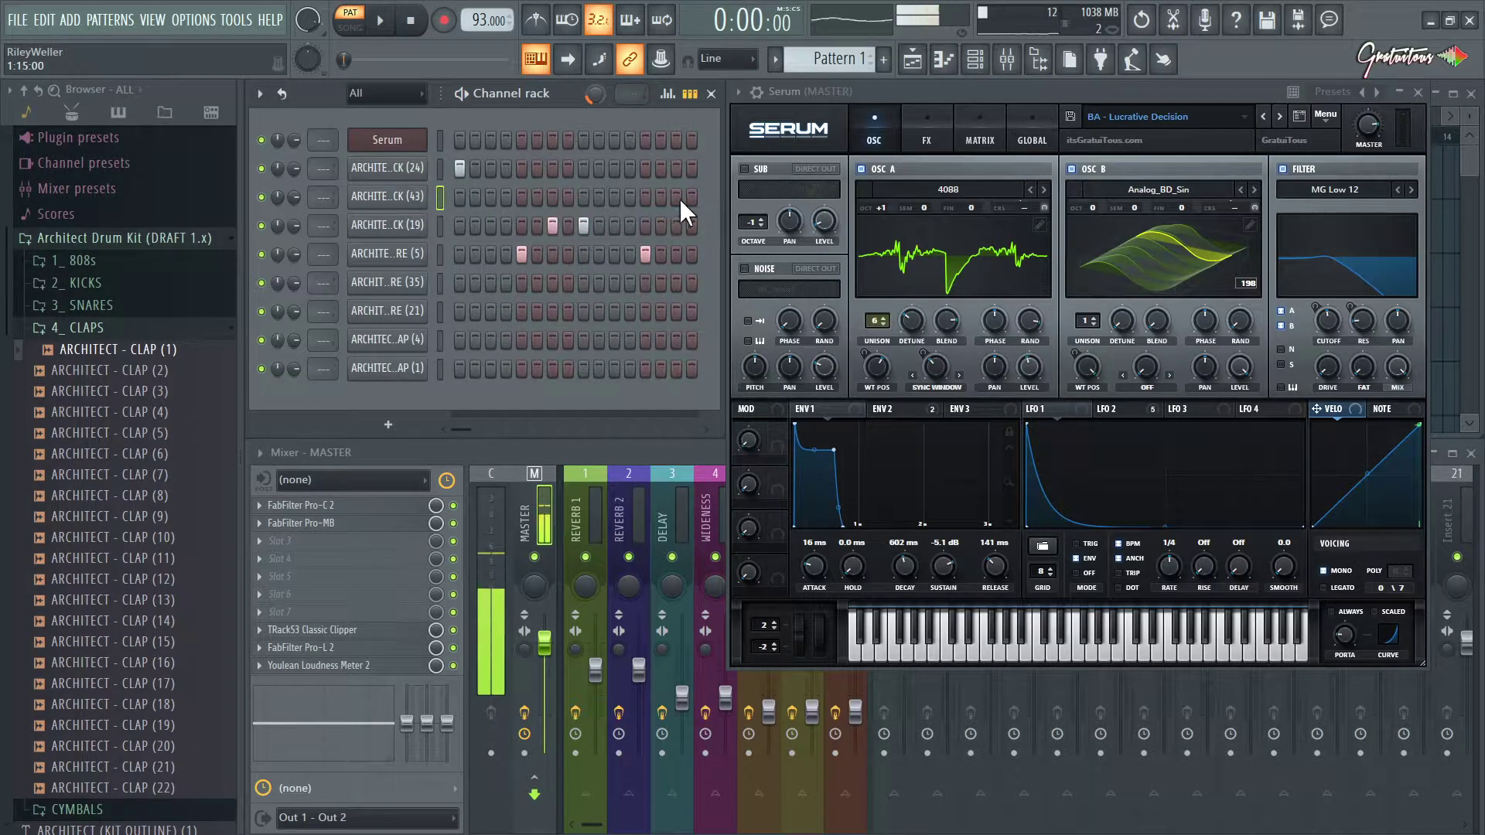
{"action": "key", "text": "Up"}
{"action": "key", "text": "space"}
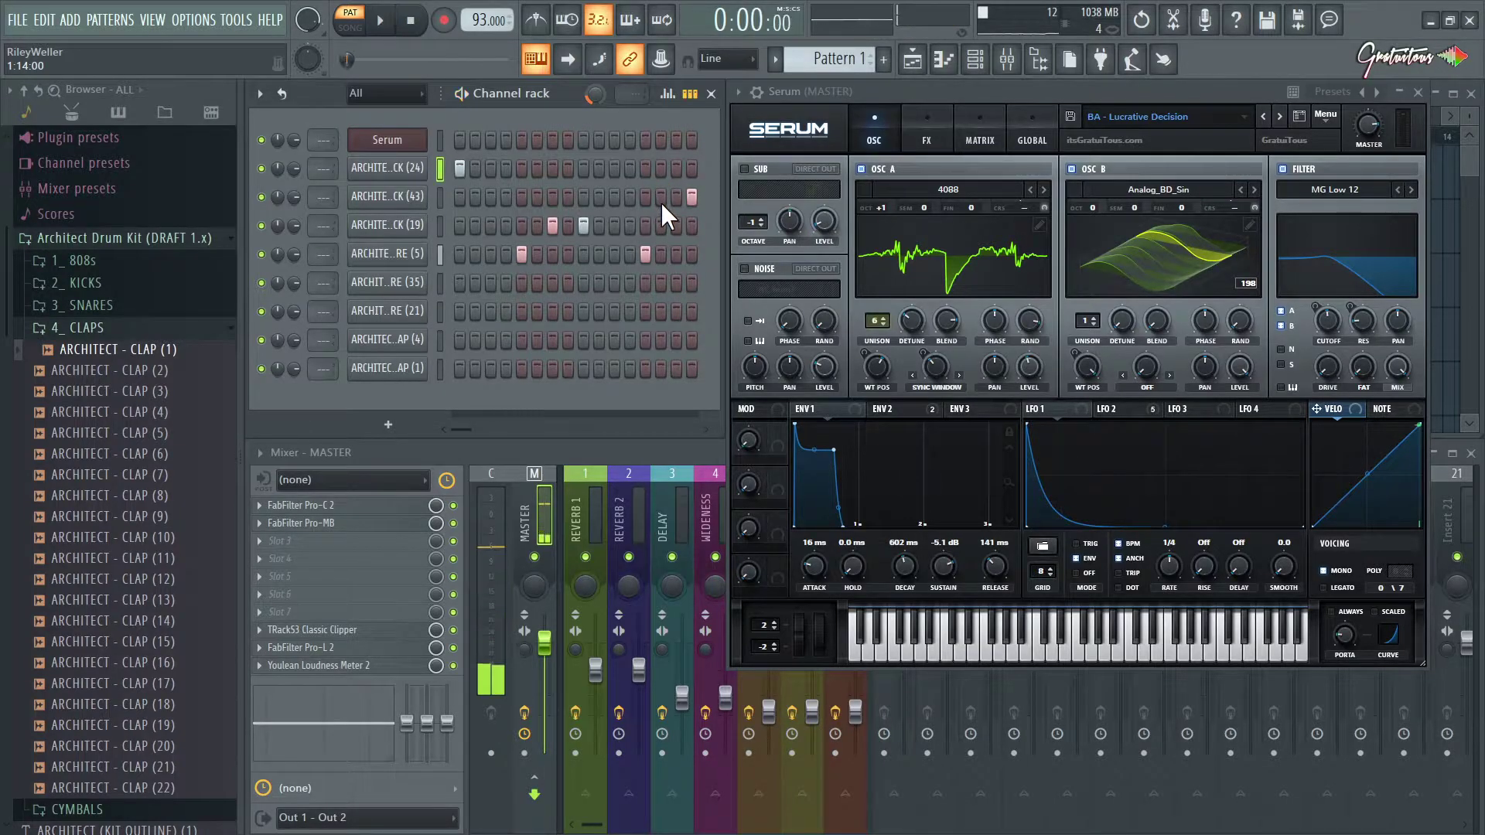
- Put the step 14 hit on ARCHITECT _ KICK (19) after trying KICK (43), and set the KICK (24) channel volume to 70%
{"action": "left_click", "coordinate": [661, 199]}
{"action": "key", "text": "space"}
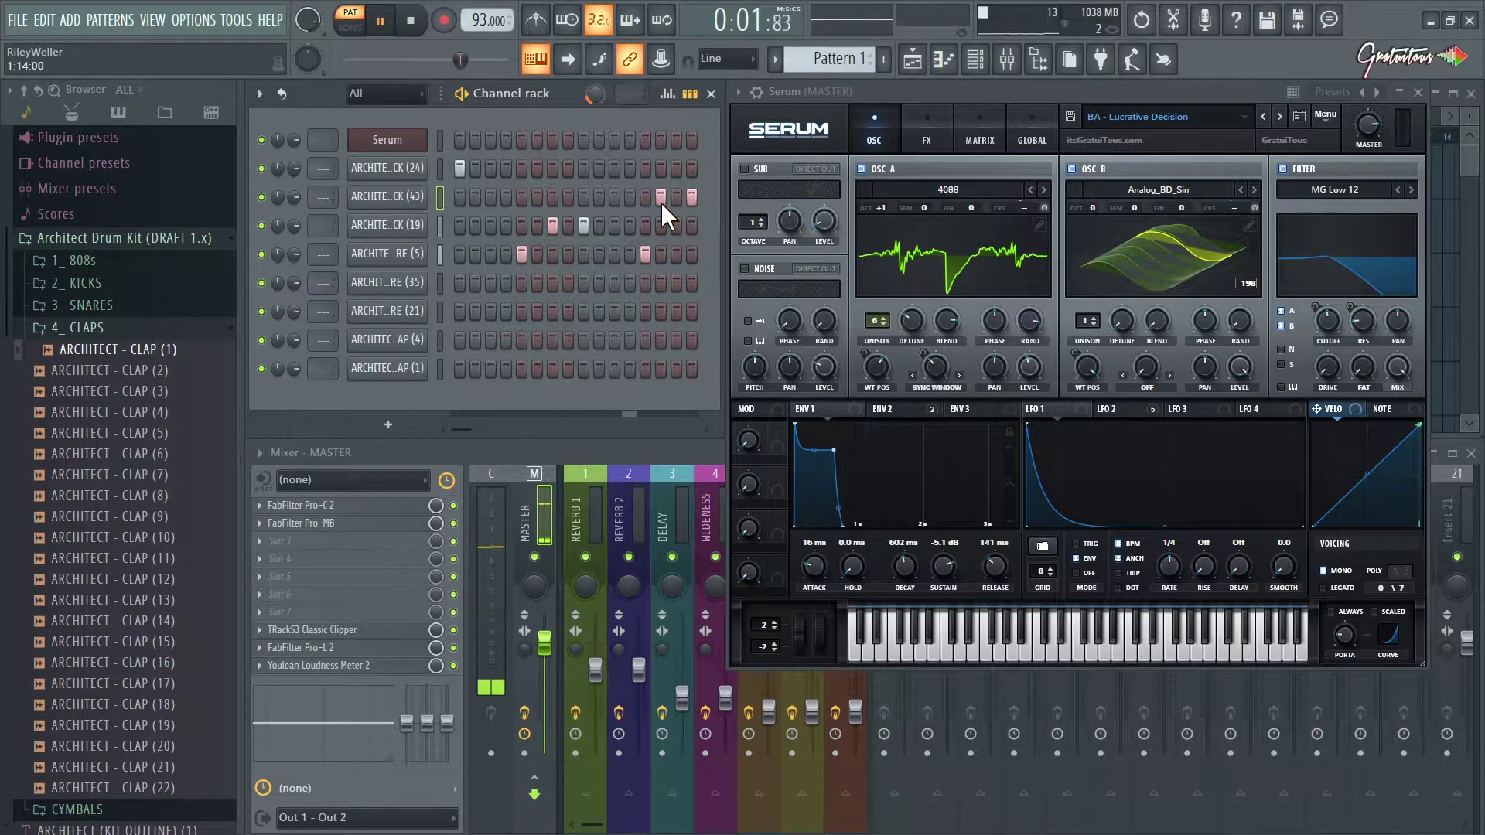
{"action": "key", "text": "space"}
{"action": "left_click", "coordinate": [661, 203]}
{"action": "left_click", "coordinate": [661, 223]}
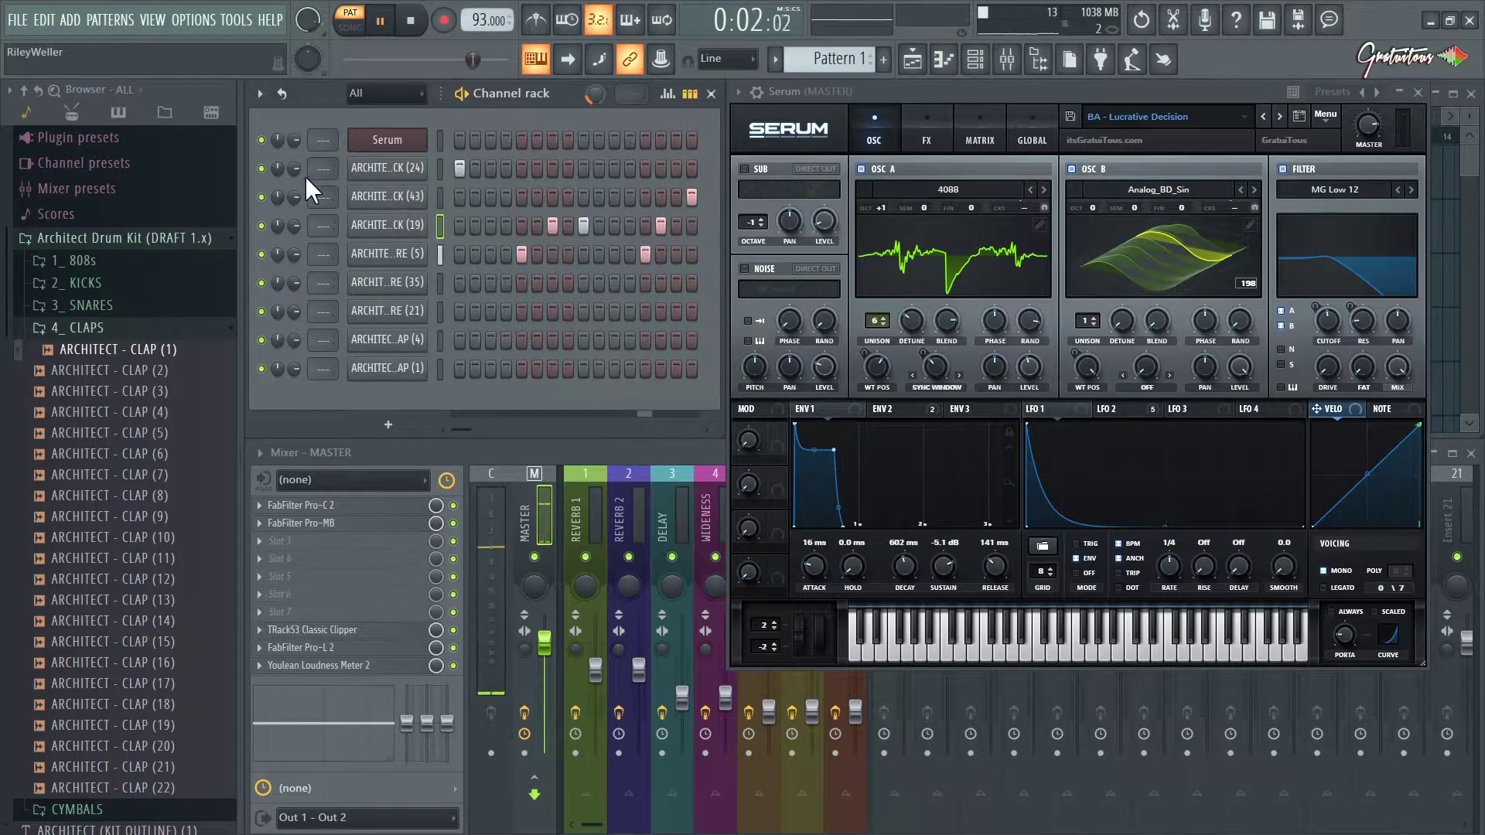
{"action": "left_click_drag", "start_coordinate": [296, 170], "coordinate": [295, 174]}
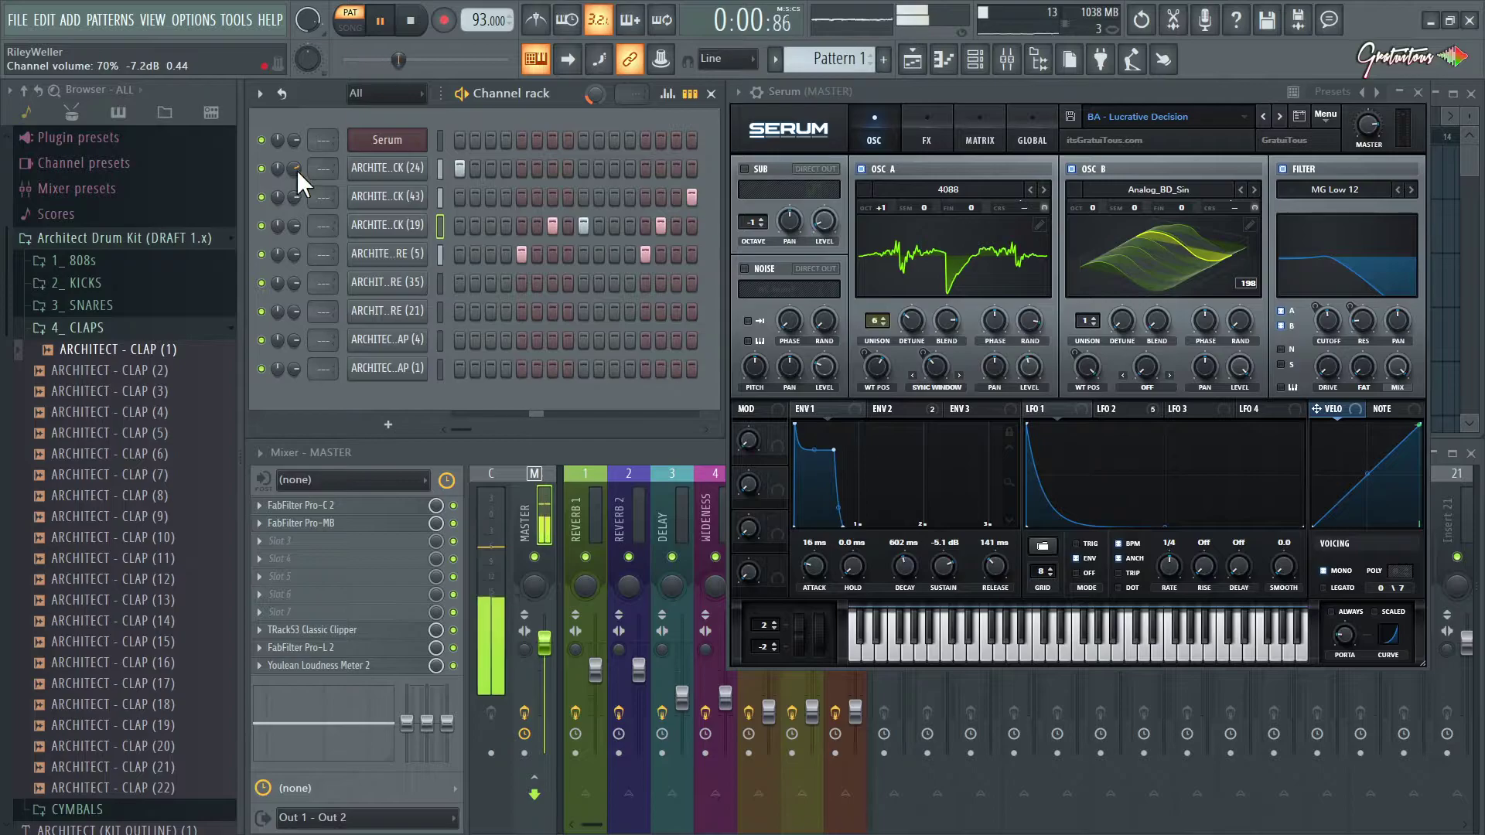
- Move ARCHITECT _ SNARE (21) above SNARE (35) and layer its hits on steps 5 and 13 at 64% channel volume
{"action": "left_click", "coordinate": [444, 312]}
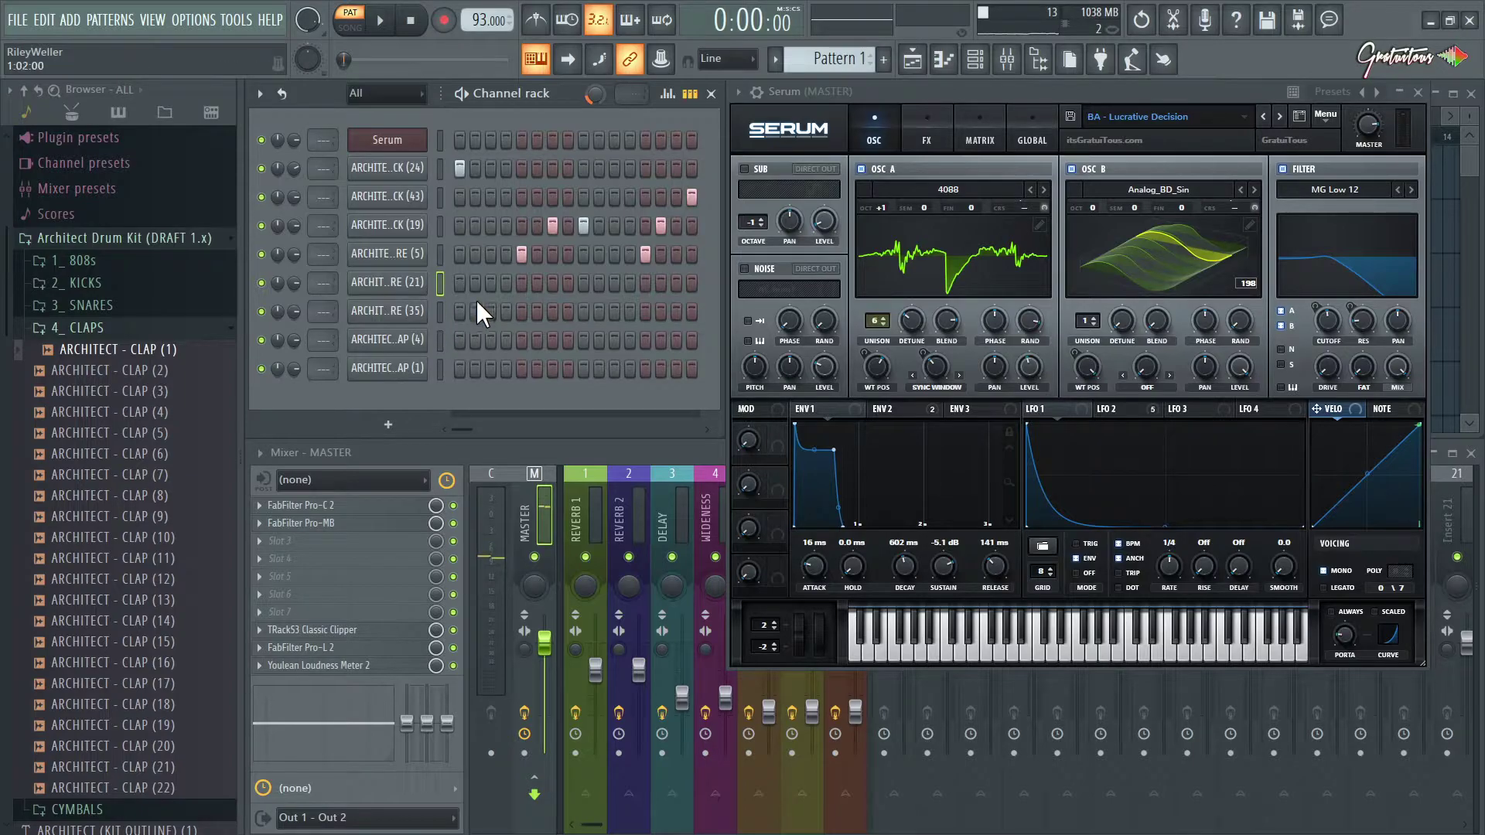
{"action": "left_click", "coordinate": [521, 284]}
{"action": "key", "text": "space"}
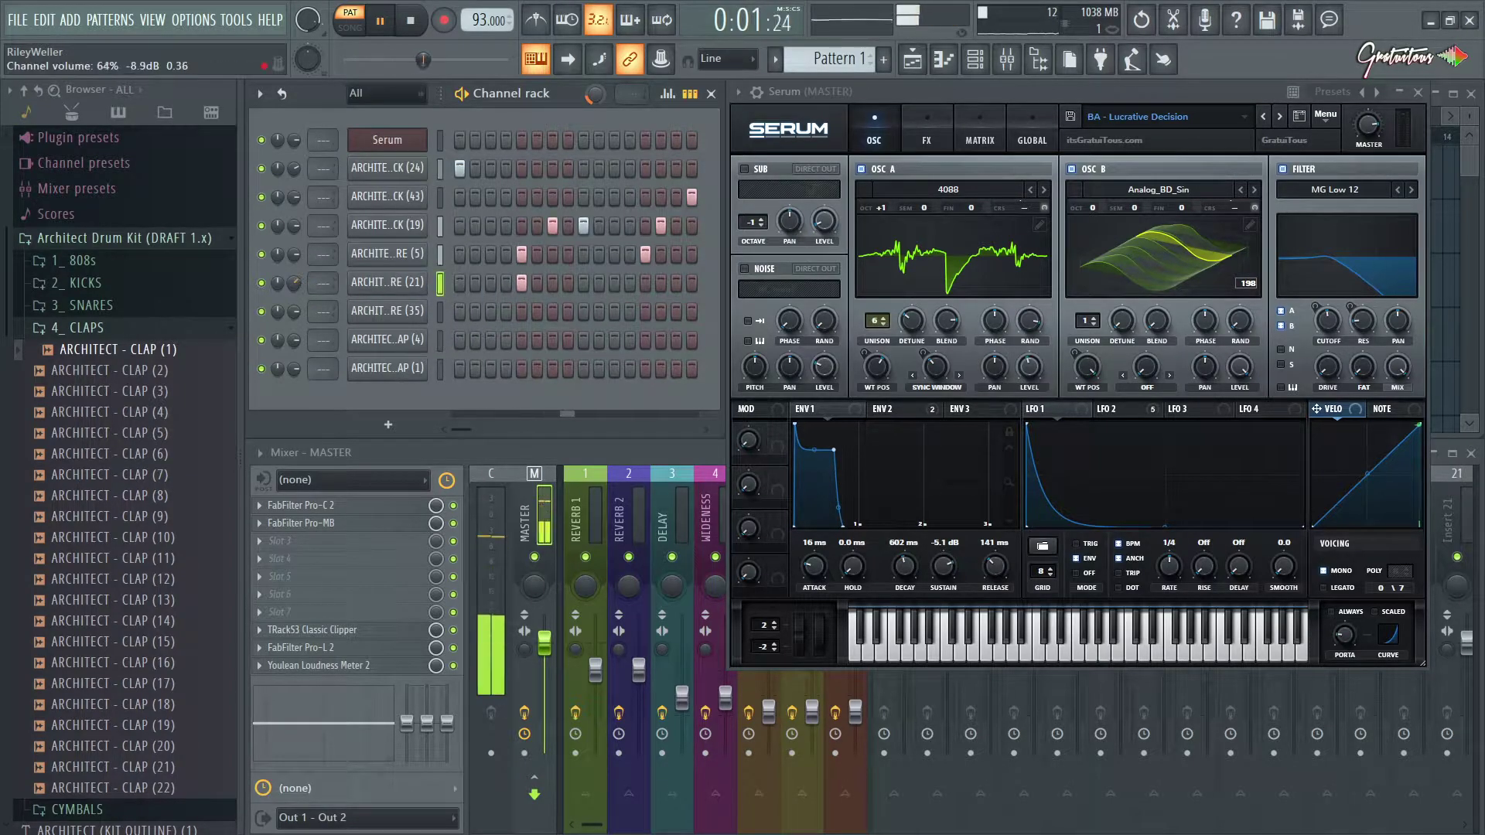
{"action": "left_click", "coordinate": [647, 285]}
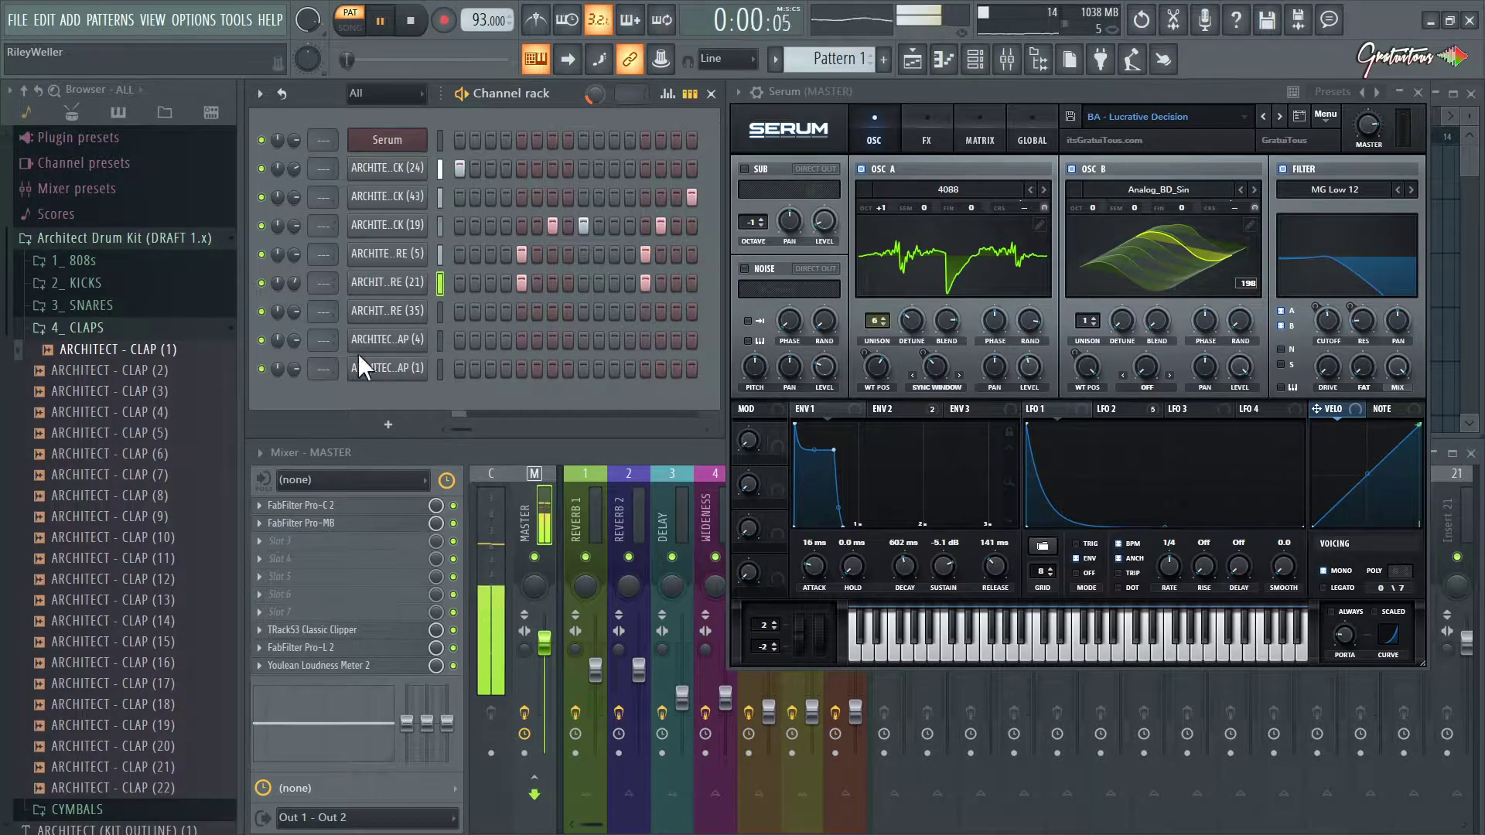
- Compare the two claps, move ARCHITECT - CLAP (1) below SNARE (21) and place its hits on steps 5 and 13
{"action": "key", "text": "space"}
{"action": "left_click", "coordinate": [438, 338]}
{"action": "key", "text": "q"}
{"action": "left_click", "coordinate": [439, 367]}
{"action": "key", "text": "q"}
{"action": "key", "text": "alt+Up"}
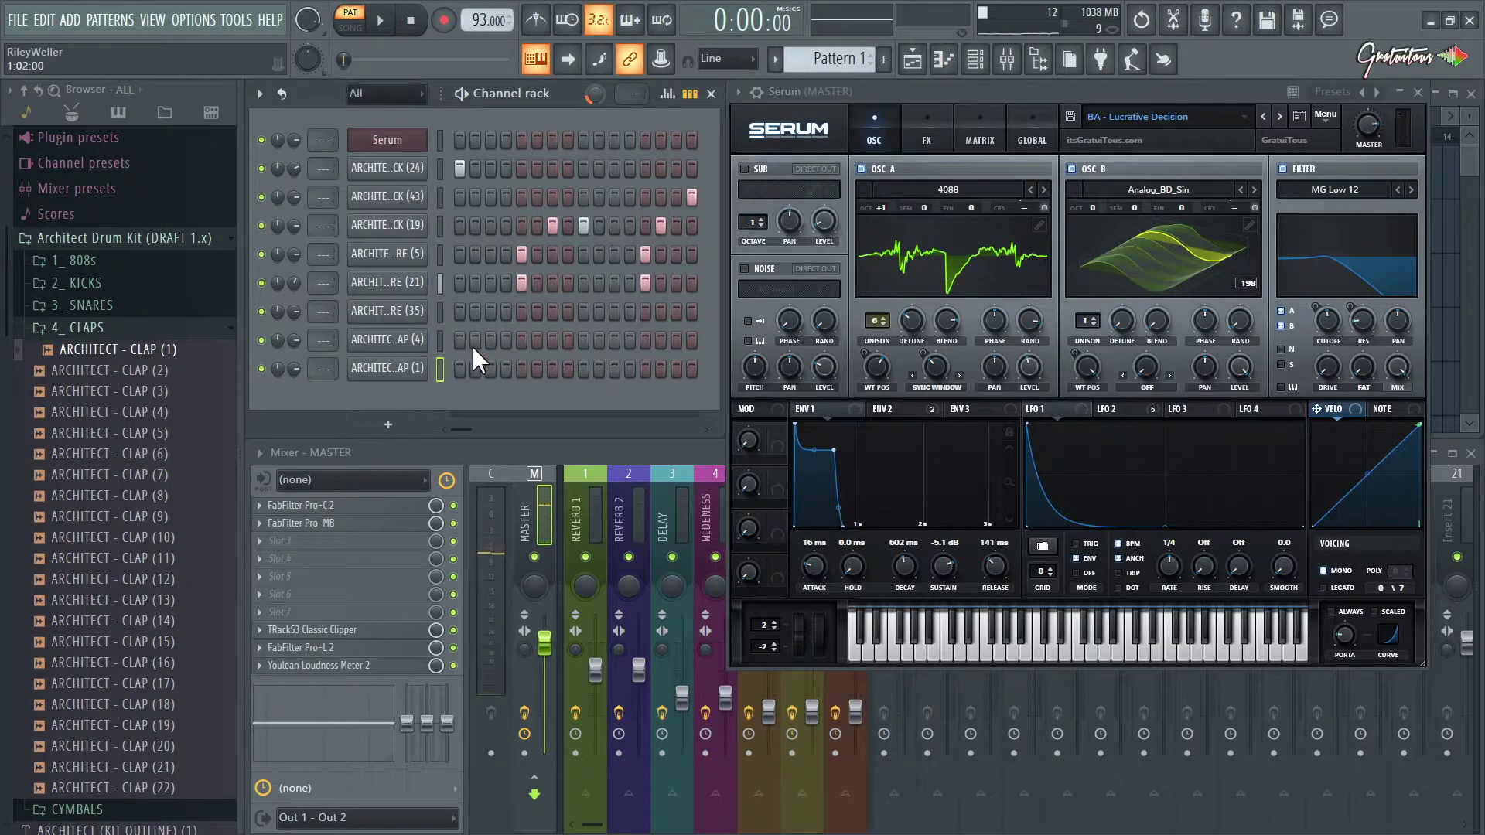
{"action": "key", "text": "alt+Up"}
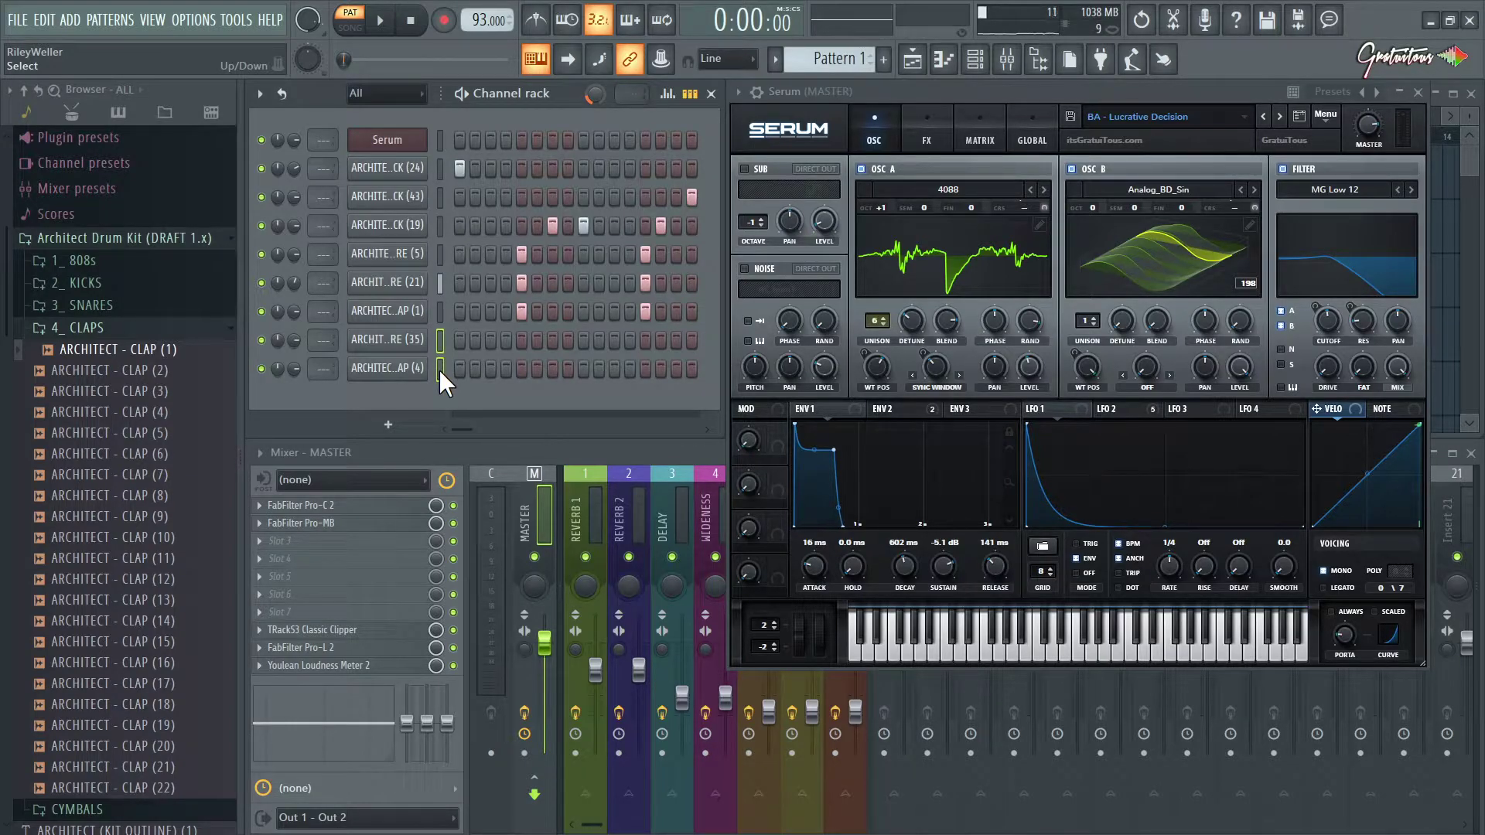
- Delete the unused ARCHITECT _ SNARE (35) and ARCHITECT - CLAP (4) channels
{"action": "key", "text": "alt+Delete"}
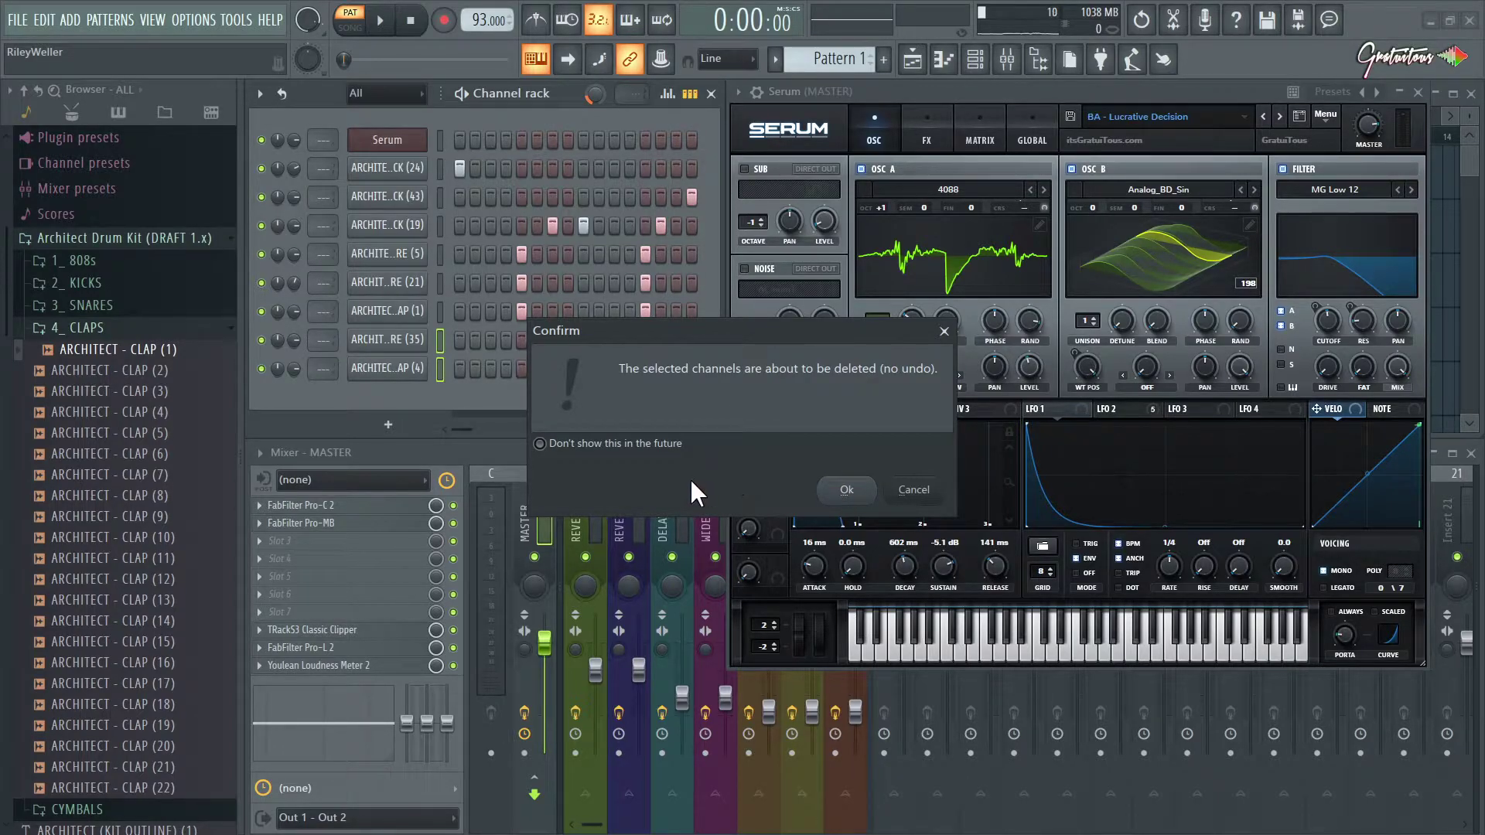
{"action": "left_click", "coordinate": [866, 492]}
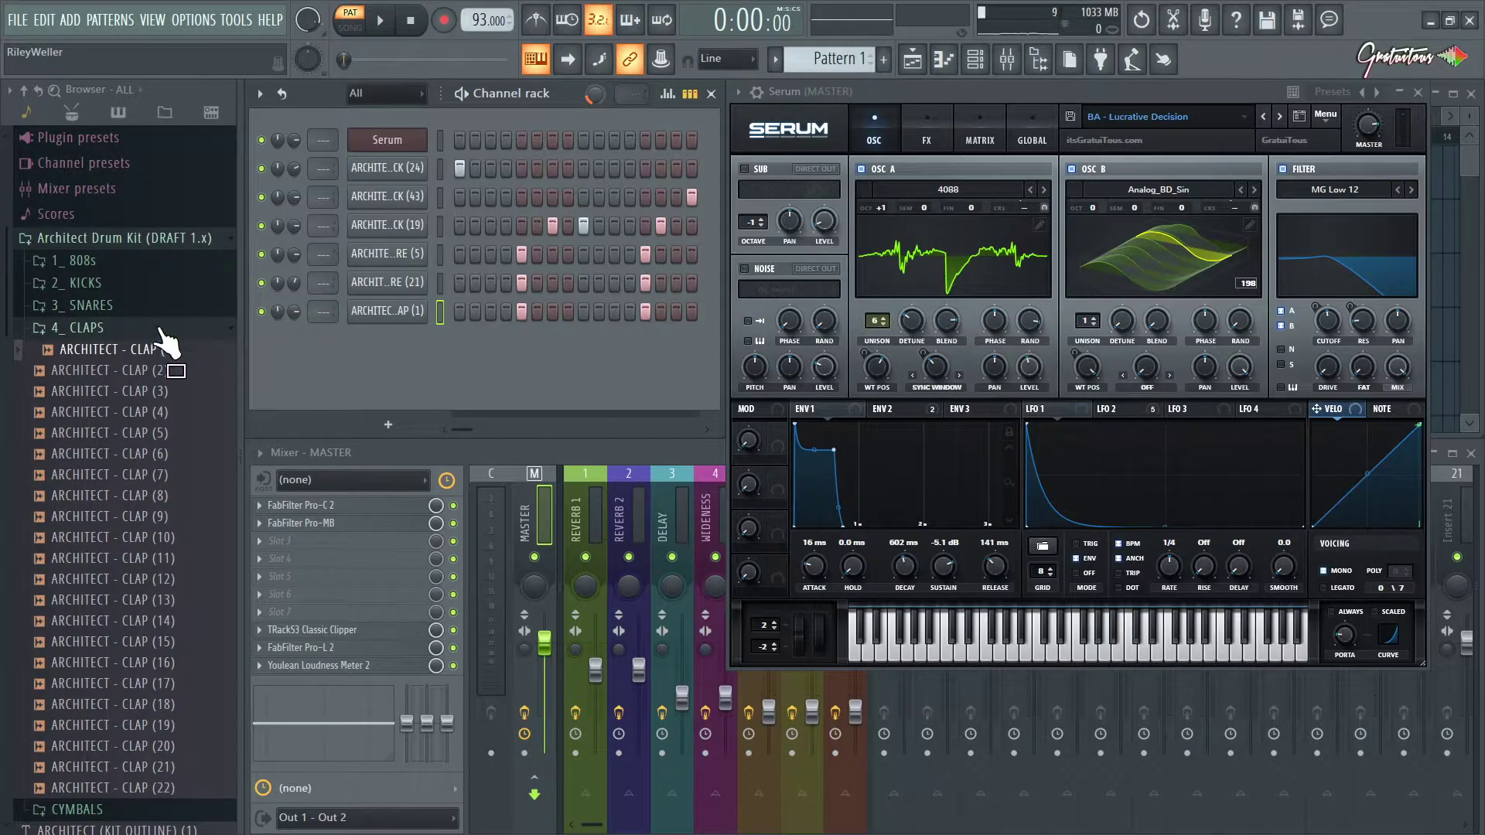
- Open the Organic Drum Kit's 1 Closed Hats folder and add Organic - HiHat (1) and Organic - HiHat (2) as new channels
{"action": "left_click", "coordinate": [212, 113]}
{"action": "left_click", "coordinate": [128, 186]}
{"action": "left_click", "coordinate": [133, 302]}
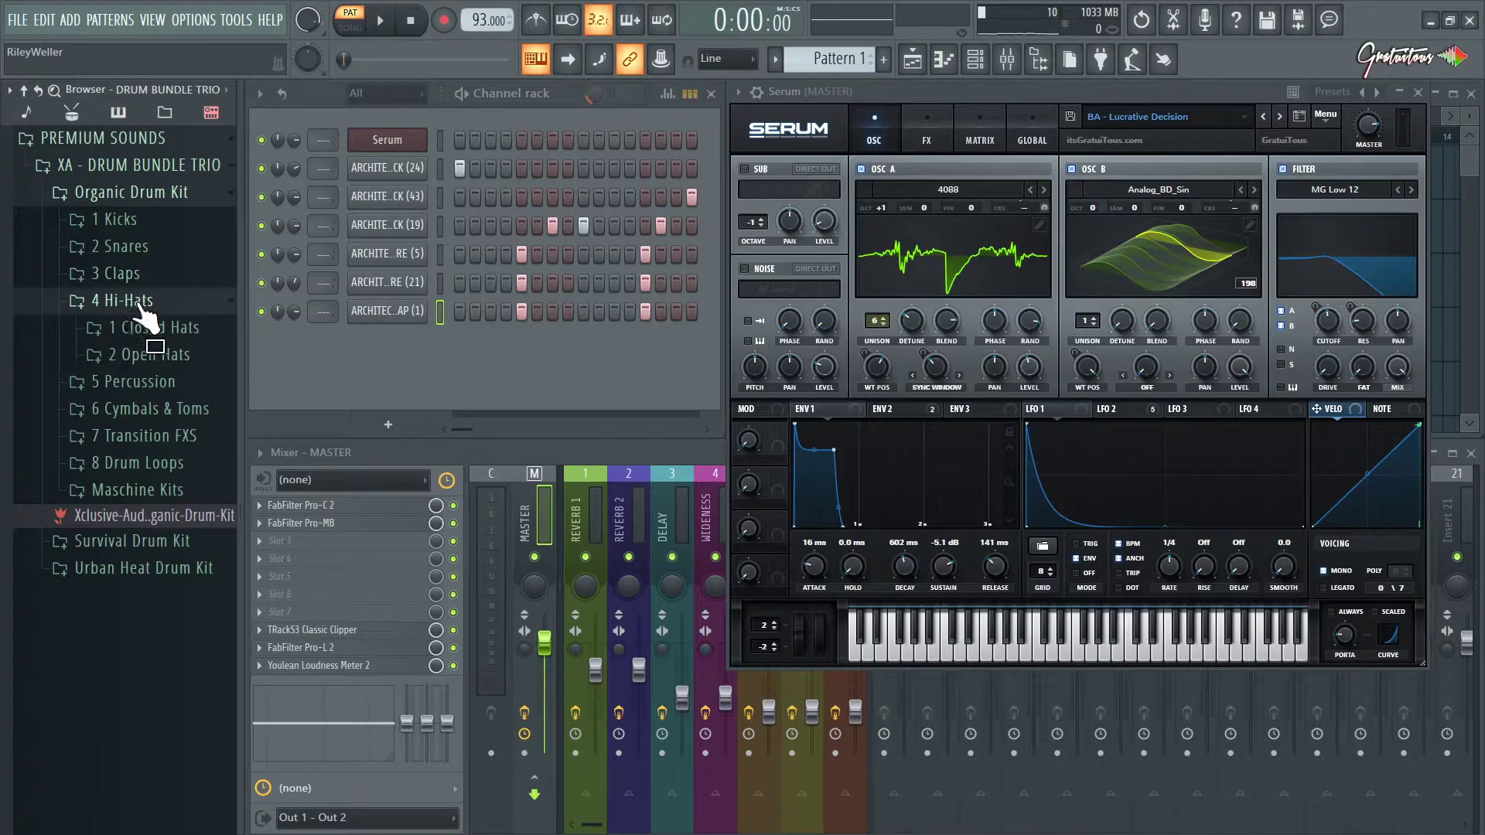
{"action": "left_click", "coordinate": [186, 330]}
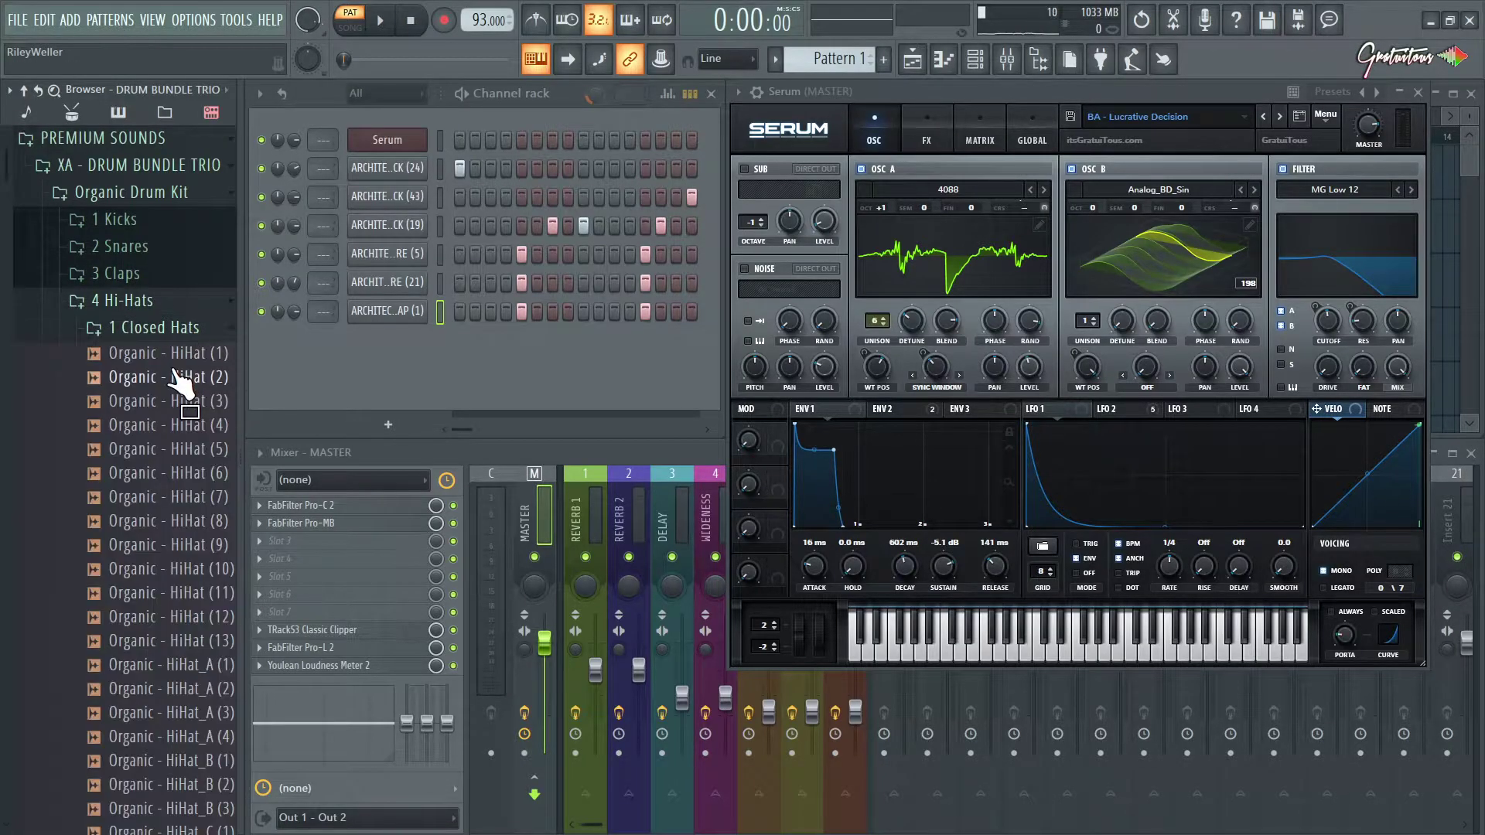
{"action": "left_click_drag", "start_coordinate": [174, 354], "coordinate": [363, 366]}
{"action": "left_click_drag", "start_coordinate": [204, 380], "coordinate": [444, 373]}
- Place Organic - HiHat (1) hits on steps 1, 2, 3, 11 and 15 while the pattern plays
{"action": "left_click", "coordinate": [440, 342]}
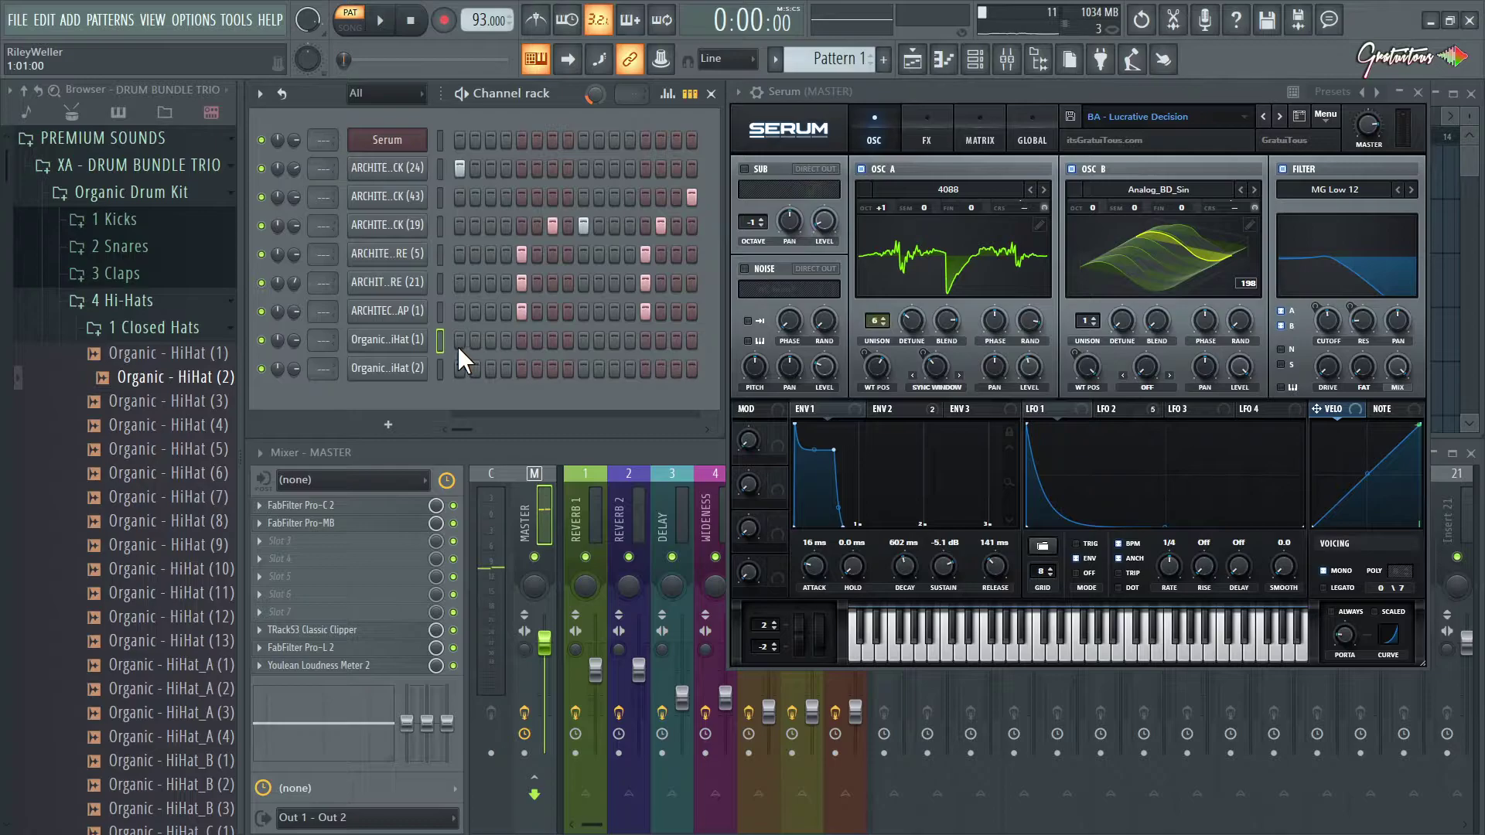
{"action": "left_click_drag", "start_coordinate": [458, 342], "coordinate": [491, 342]}
{"action": "key", "text": "space"}
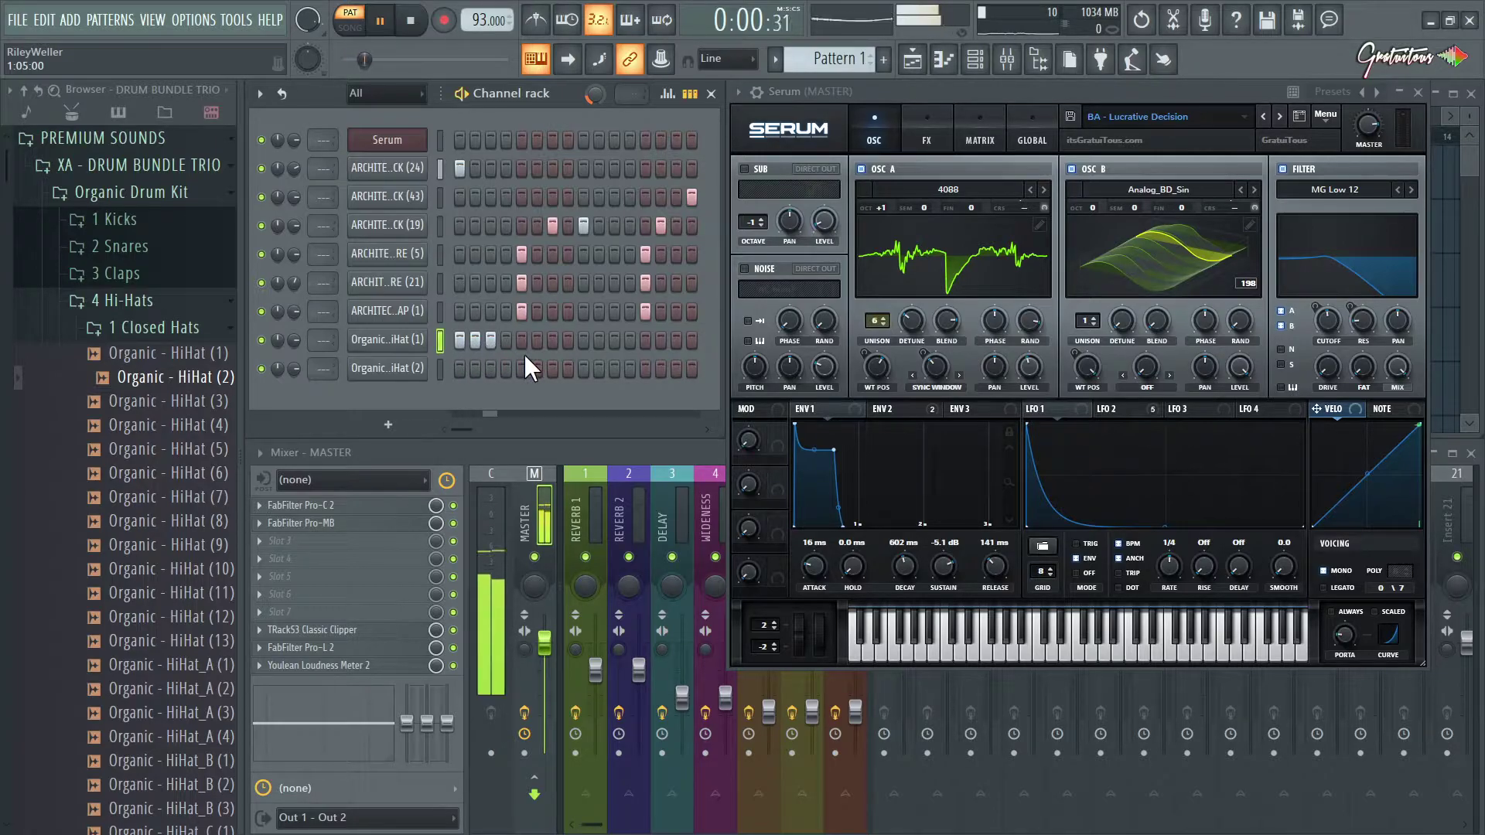
{"action": "left_click", "coordinate": [614, 340]}
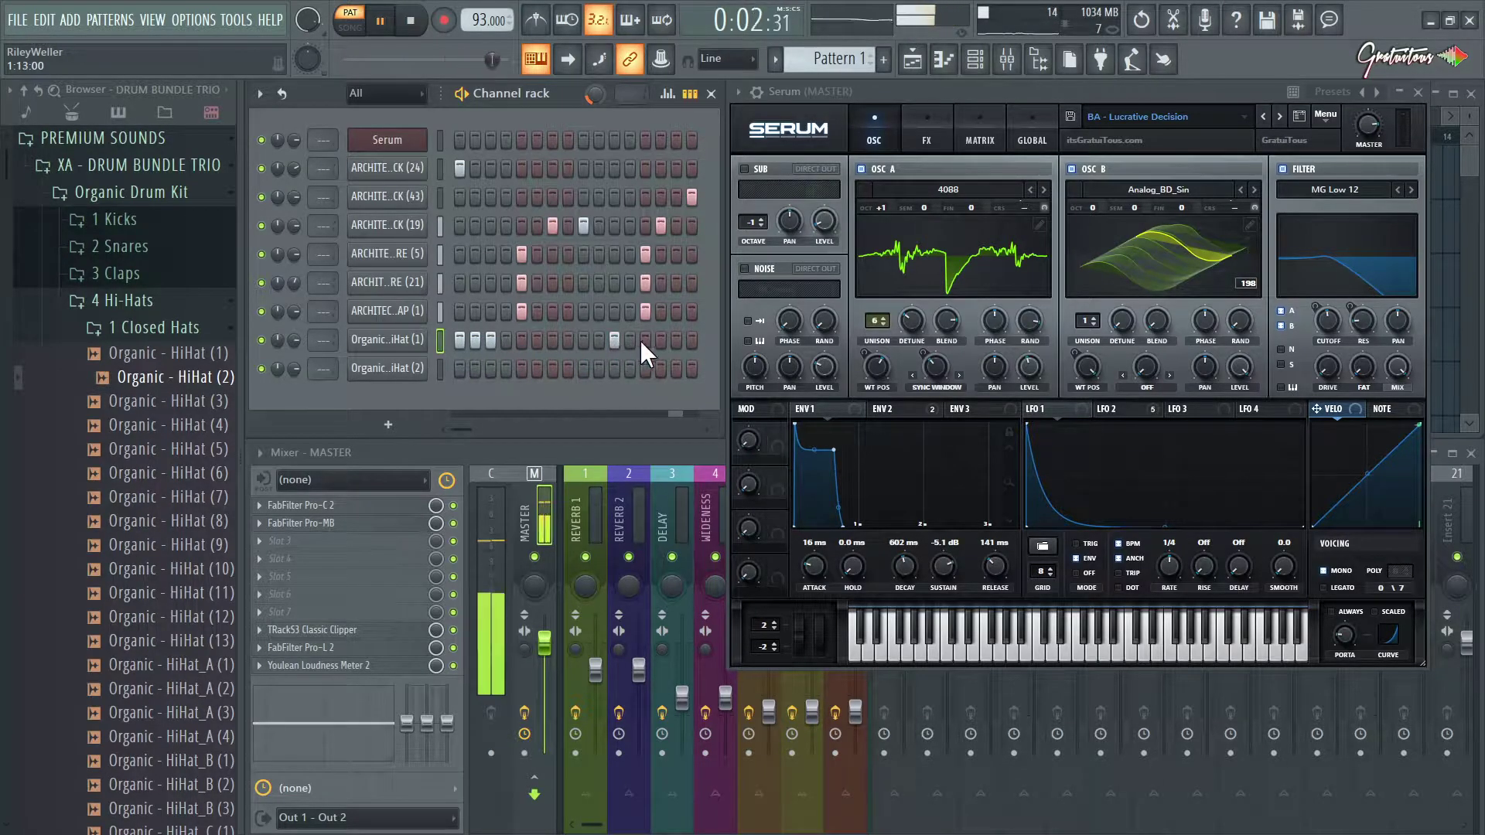
{"action": "left_click", "coordinate": [676, 341]}
- Place Organic - HiHat (2) hits on steps 13 and 14, and set HiHat (1)'s channel volume to 75%
{"action": "left_click", "coordinate": [440, 369]}
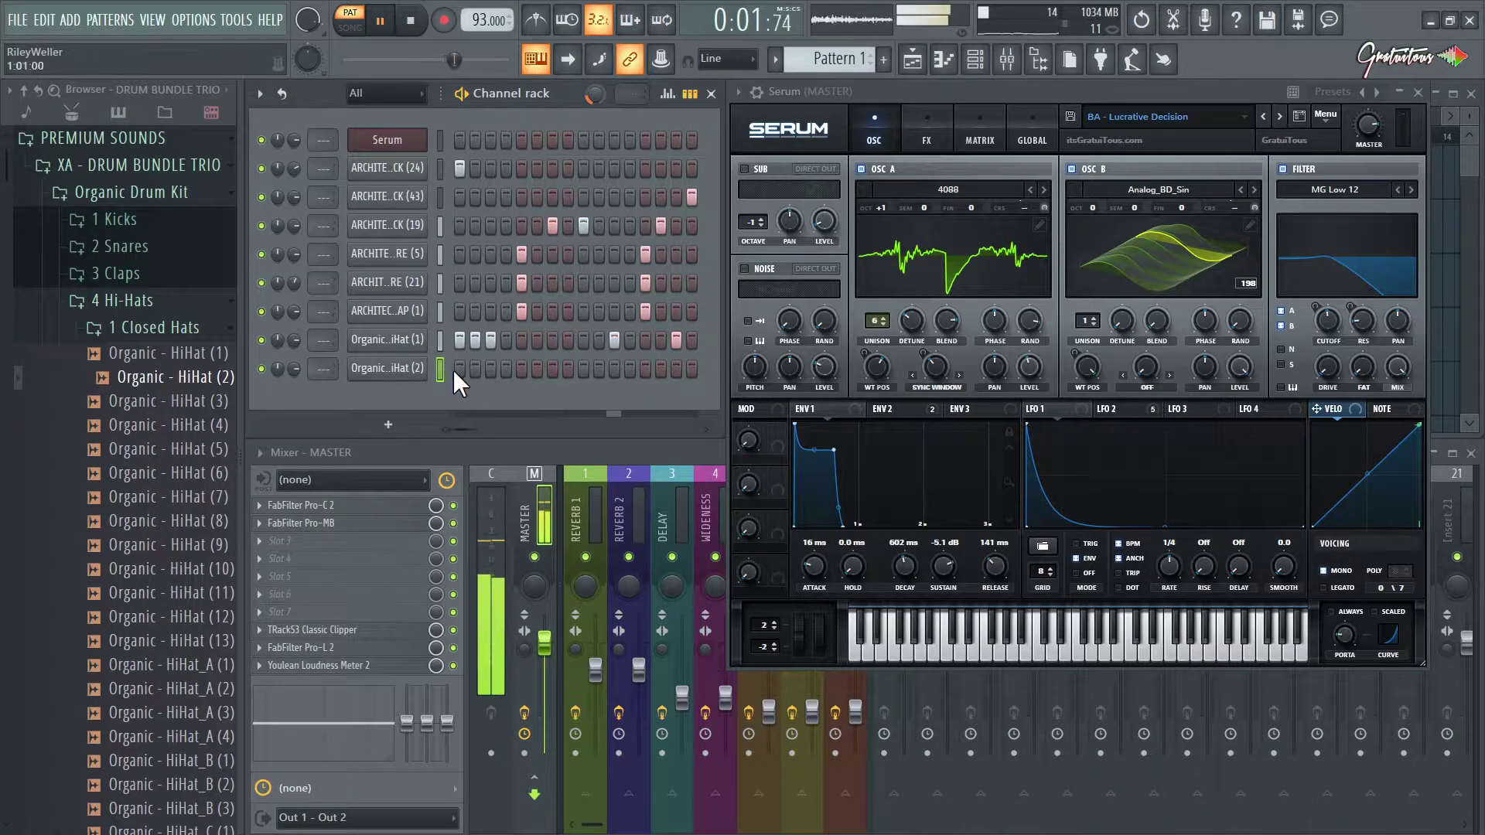
{"action": "left_click", "coordinate": [647, 370]}
{"action": "left_click", "coordinate": [662, 370]}
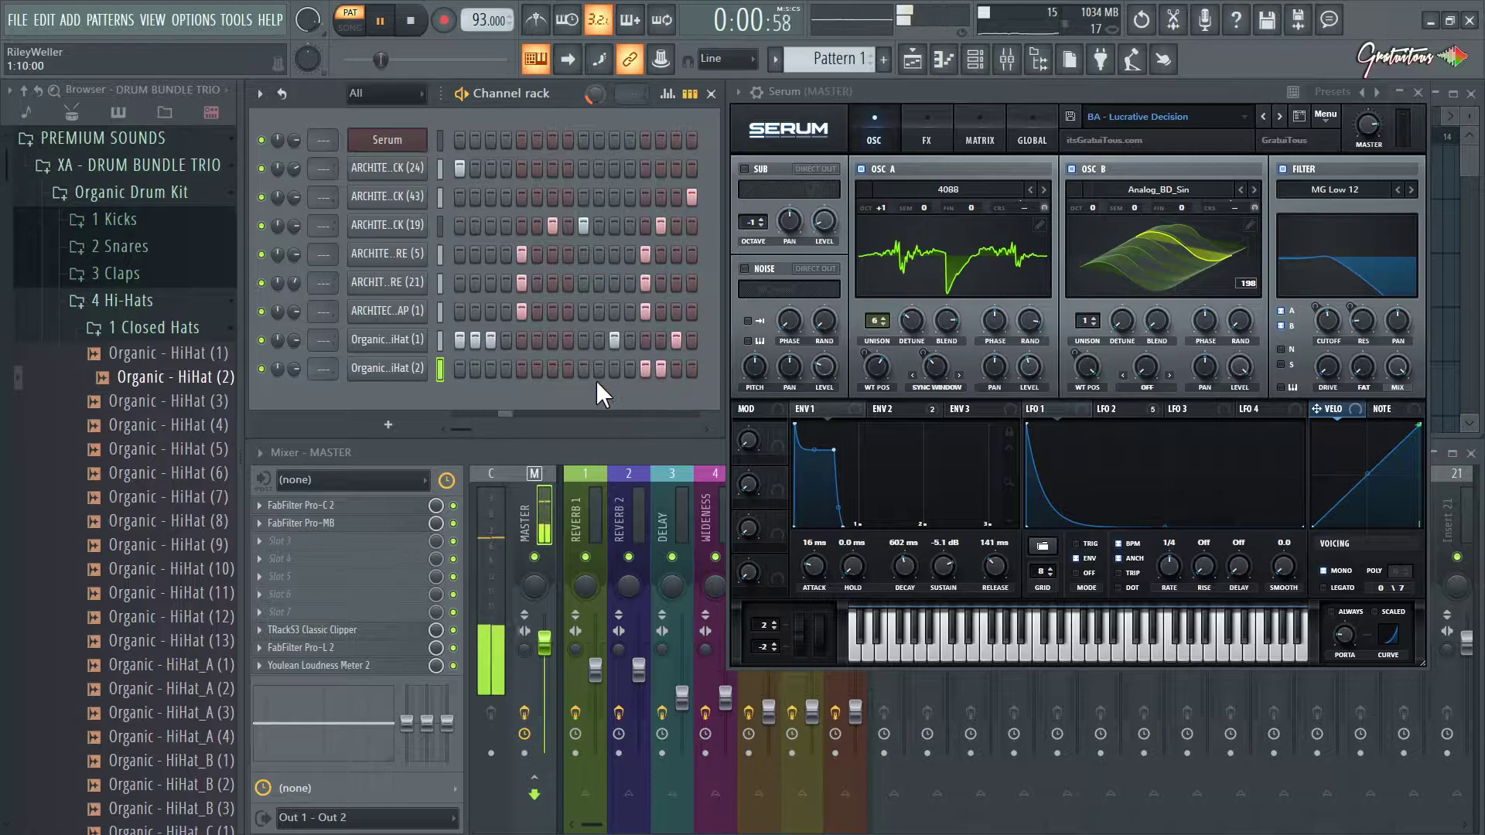
{"action": "left_click_drag", "start_coordinate": [294, 340], "coordinate": [294, 347]}
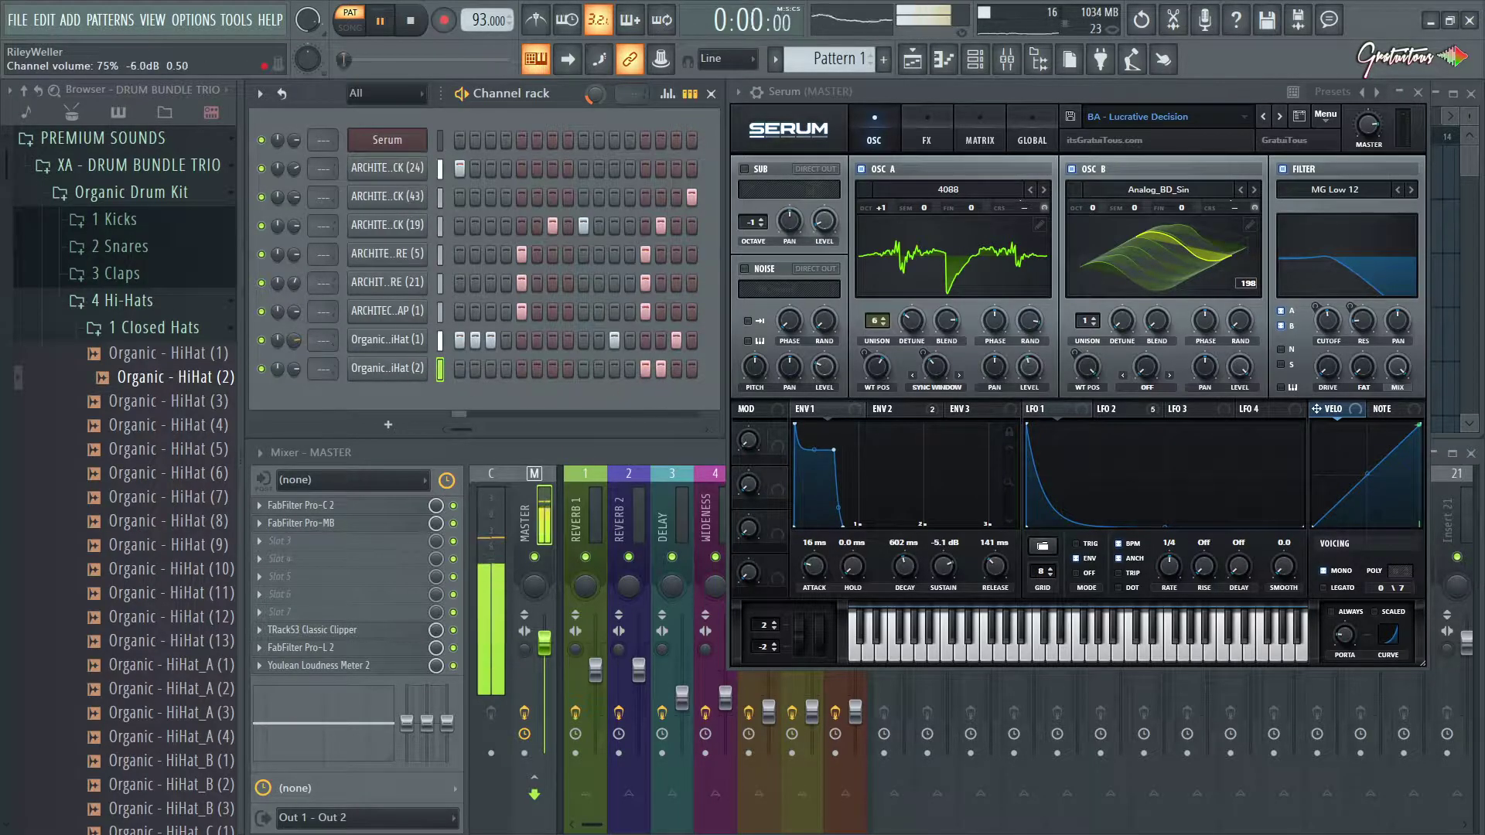
{"action": "right_click", "coordinate": [424, 339]}
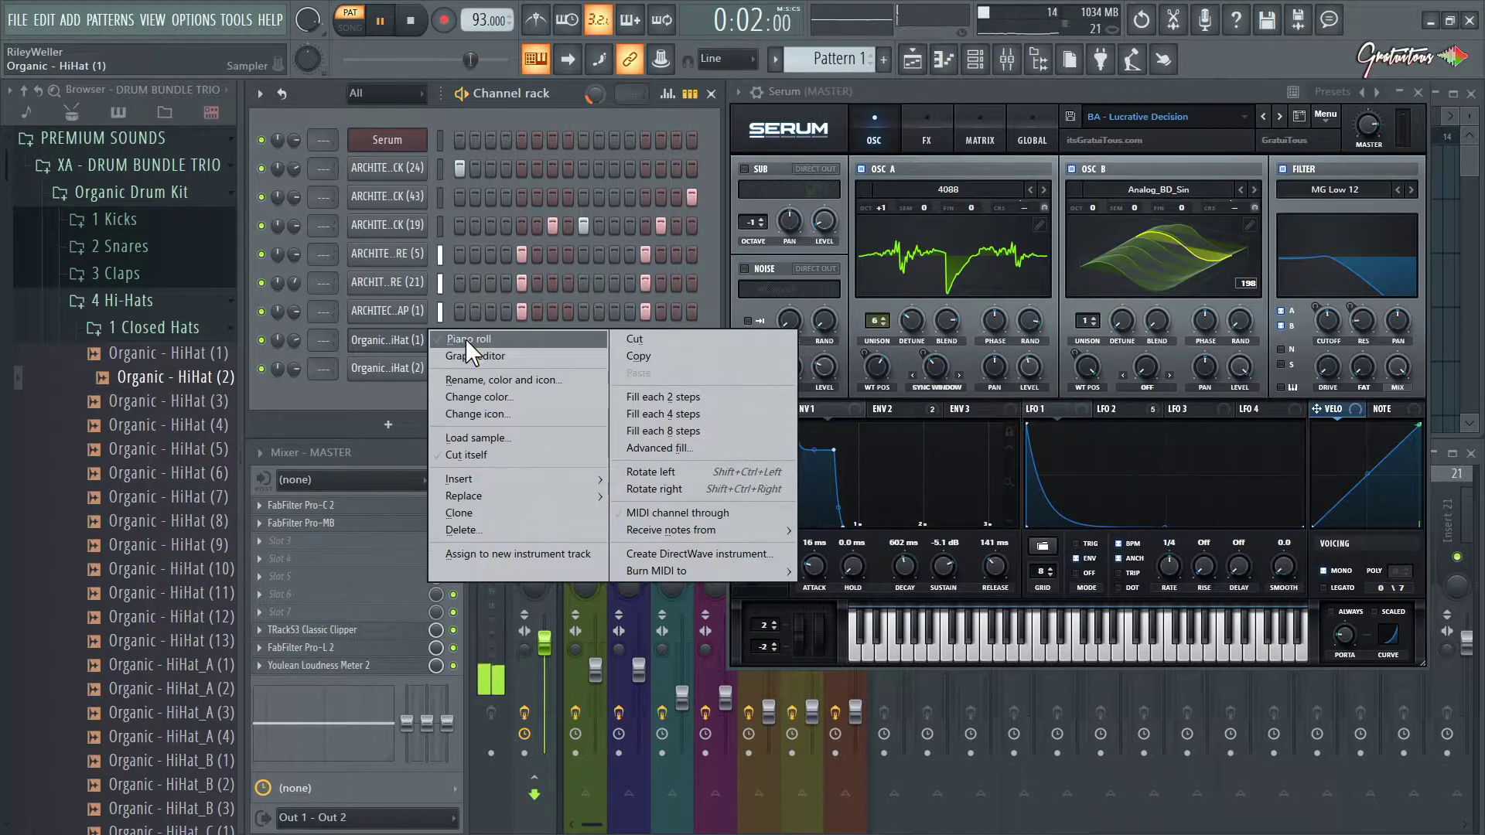
{"action": "left_click", "coordinate": [466, 340]}
{"action": "key", "text": "Escape"}
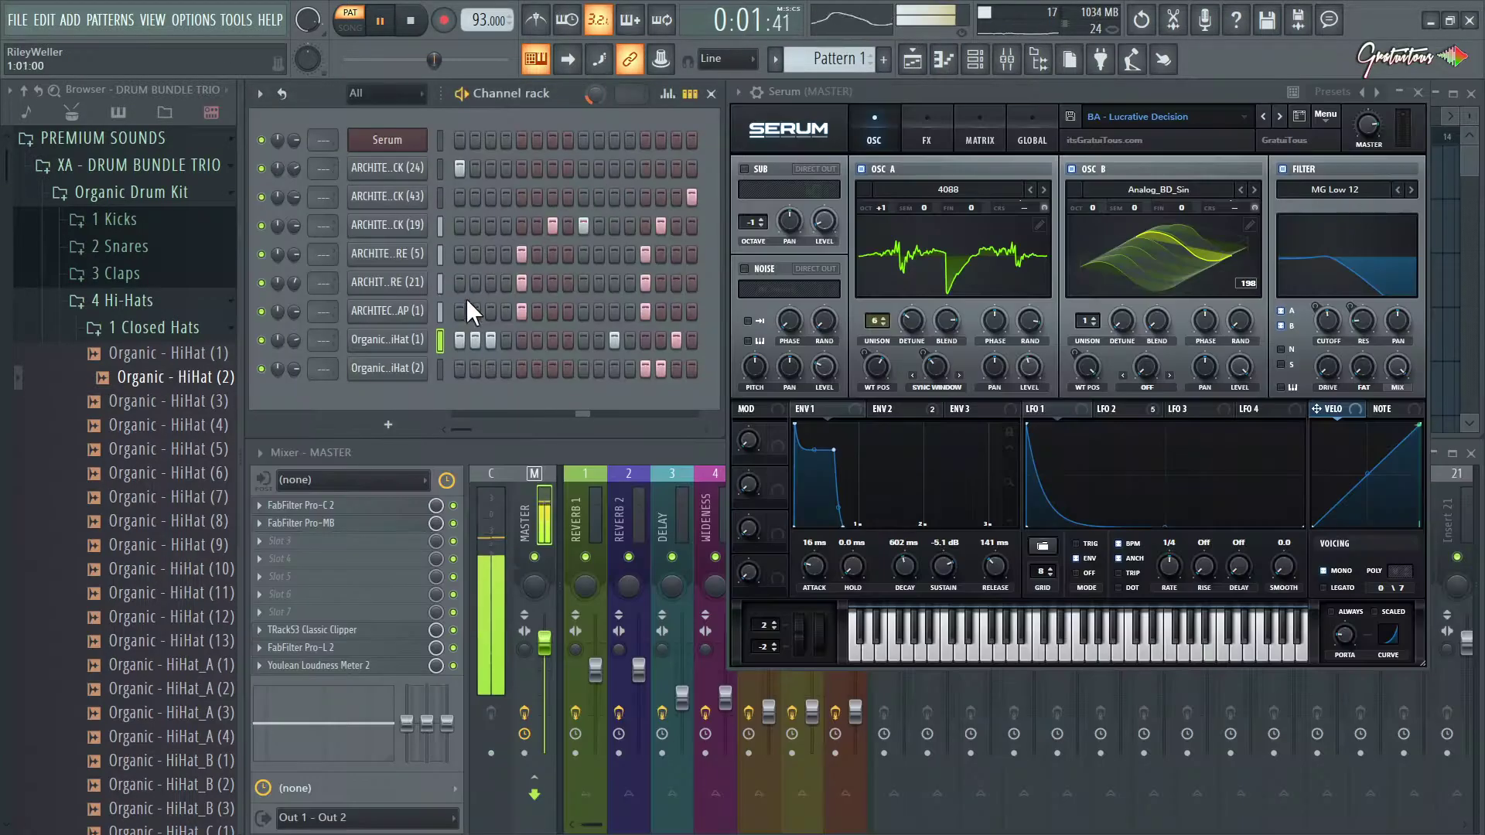
{"action": "left_click", "coordinate": [691, 96]}
{"action": "left_click", "coordinate": [691, 96]}
- Set the velocity of HiHat (1)'s hit on step 2 to 60% in the graph editor
{"action": "left_click", "coordinate": [667, 93]}
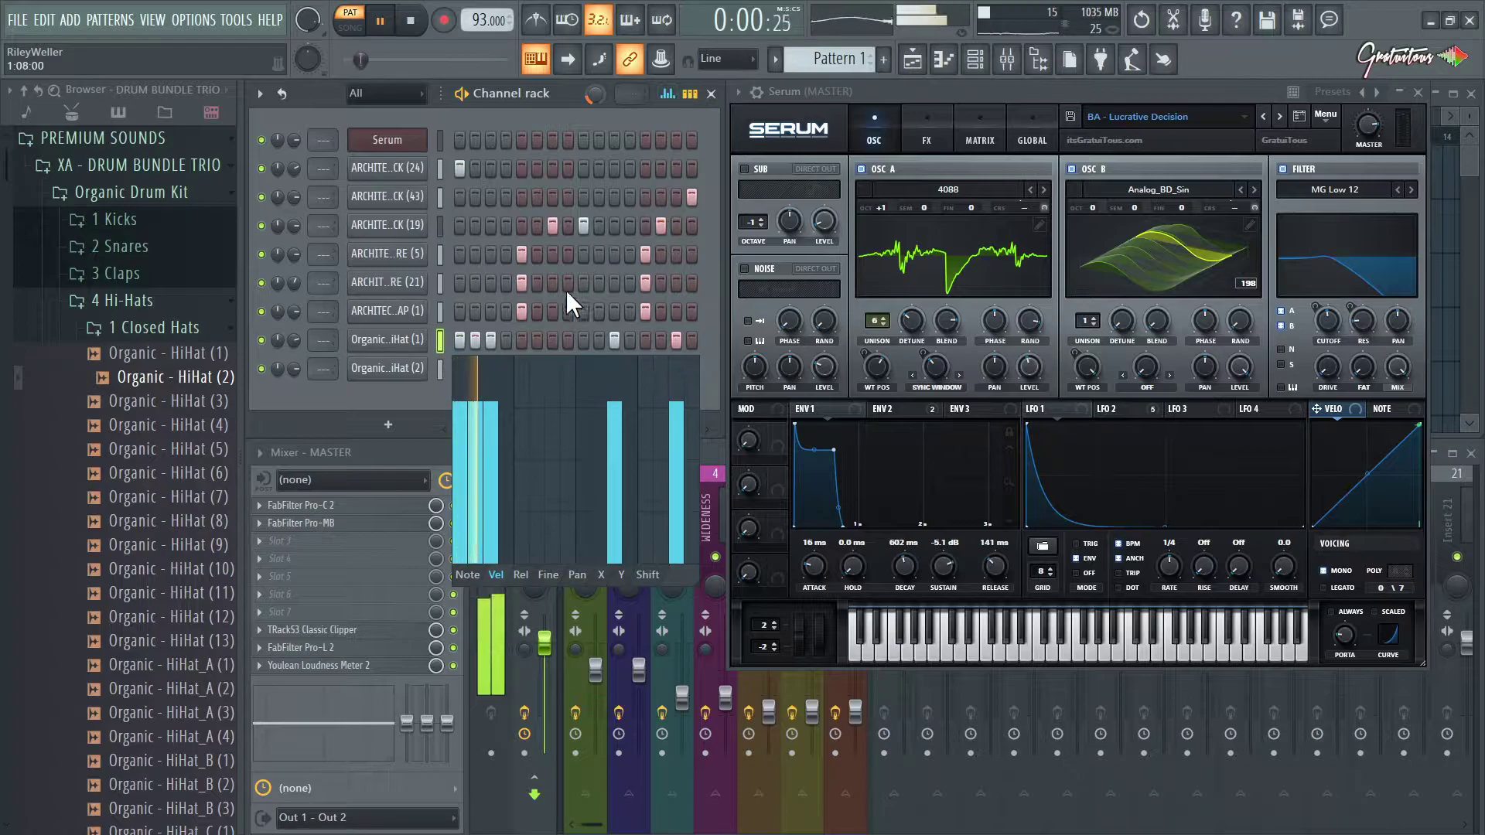
{"action": "left_click", "coordinate": [477, 438]}
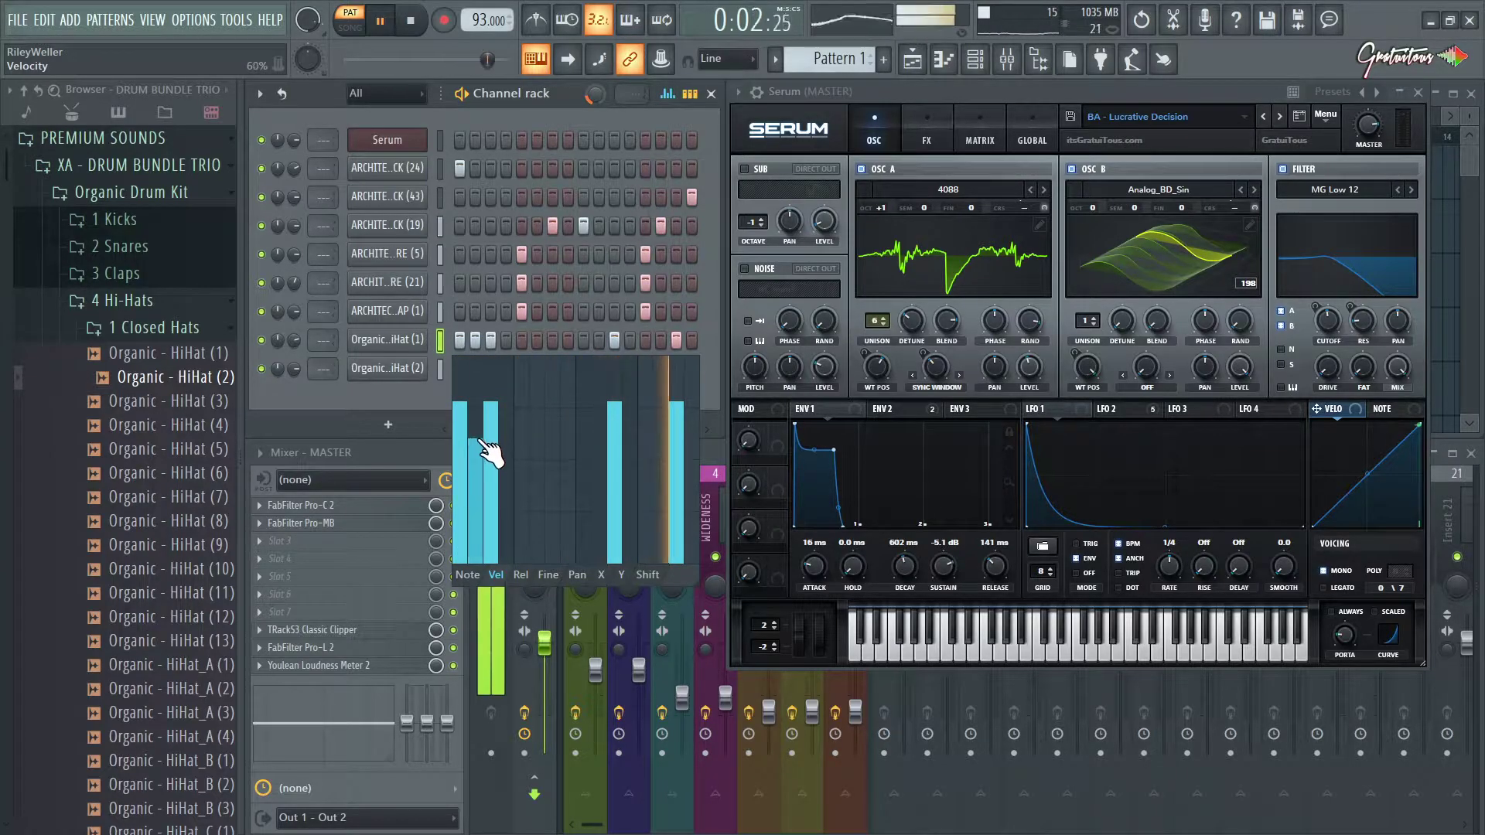
{"action": "right_click", "coordinate": [403, 341]}
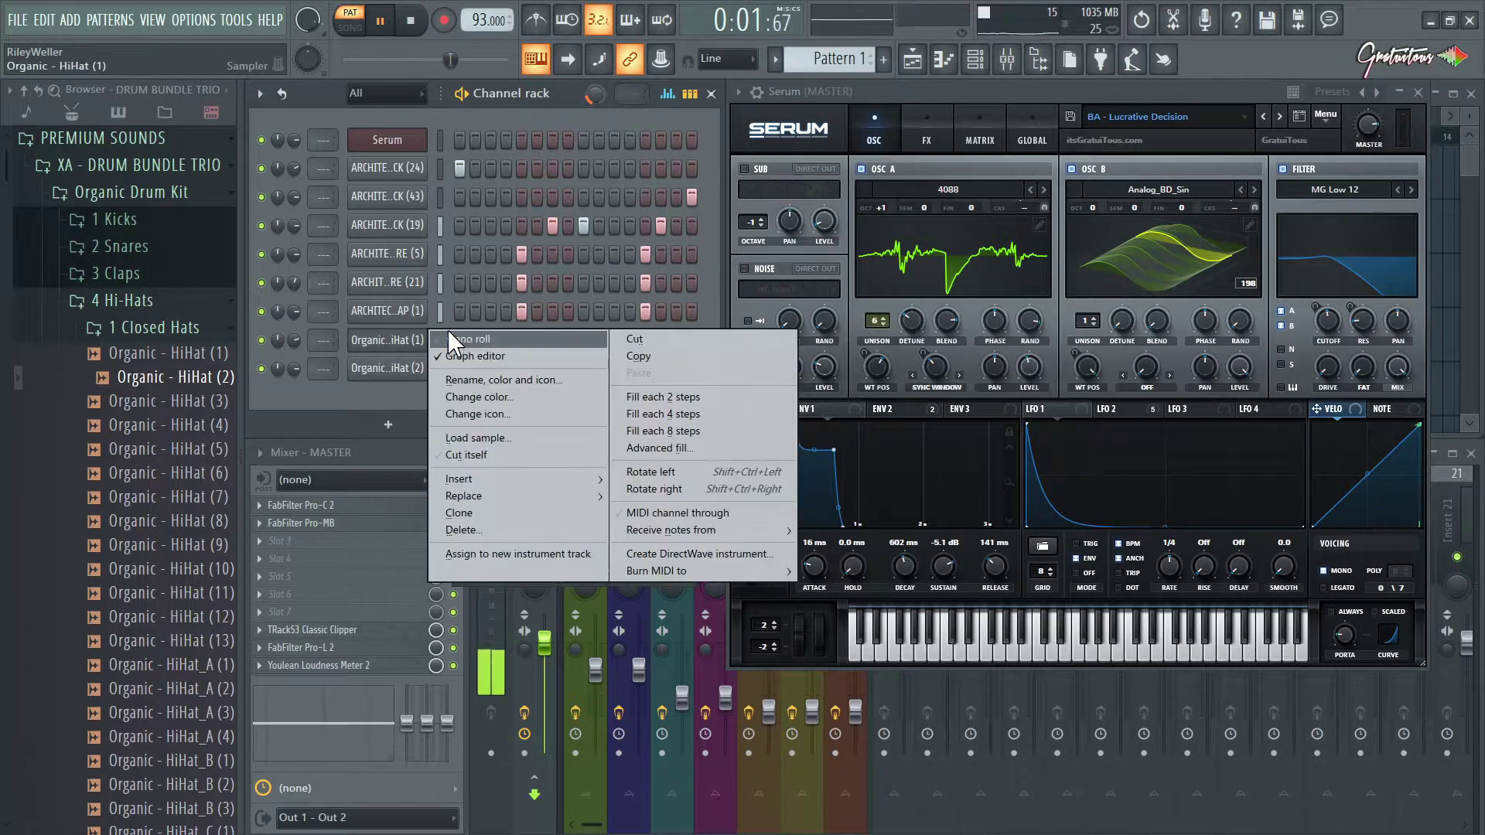
{"action": "left_click", "coordinate": [447, 338]}
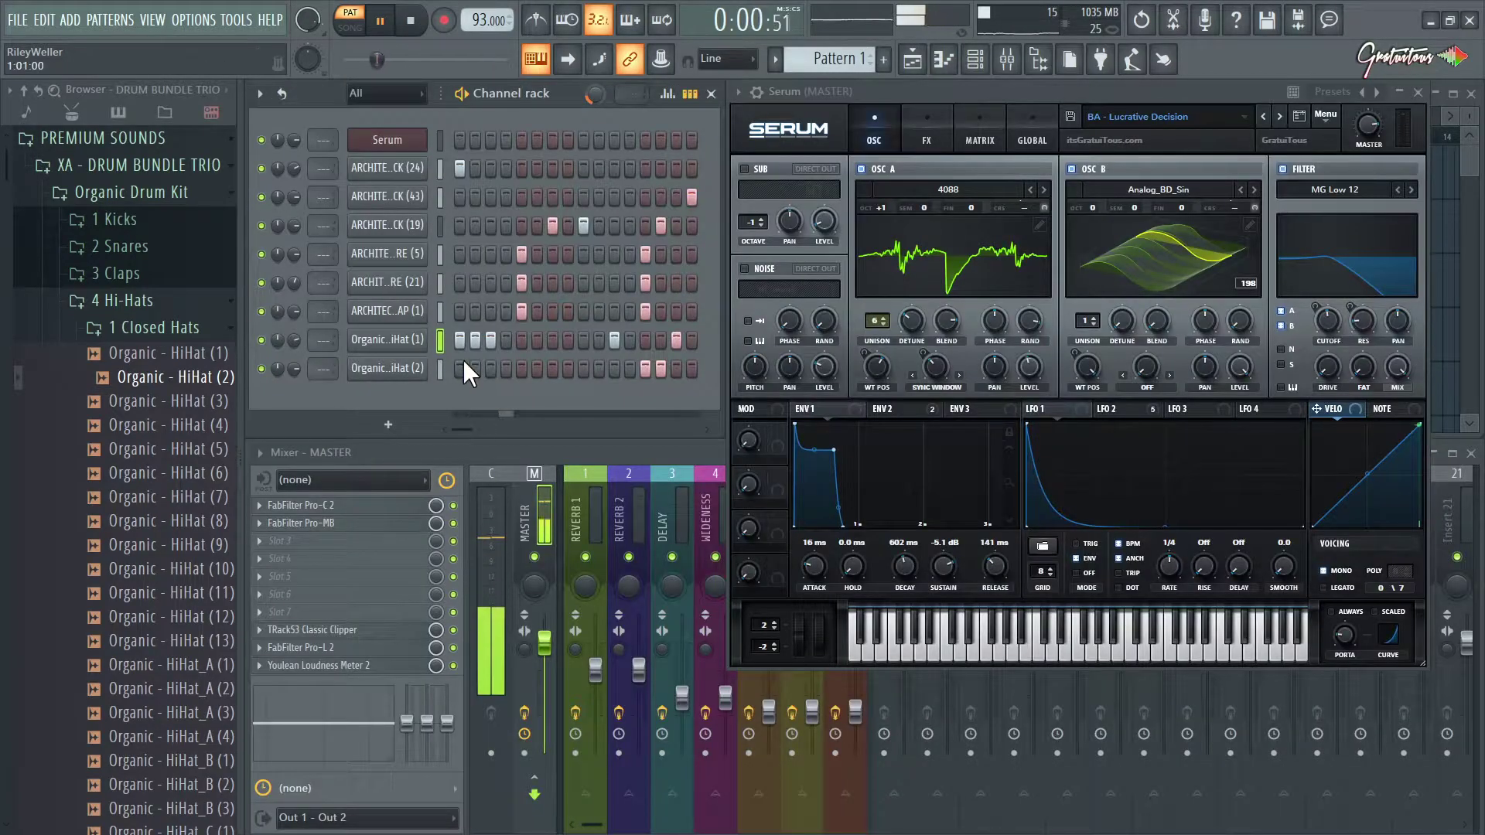
- Slightly lower the velocity of HiHat (1)'s step 11 hit and add a hit on step 12 at 40% velocity
{"action": "left_click", "coordinate": [667, 93]}
{"action": "left_click", "coordinate": [628, 414]}
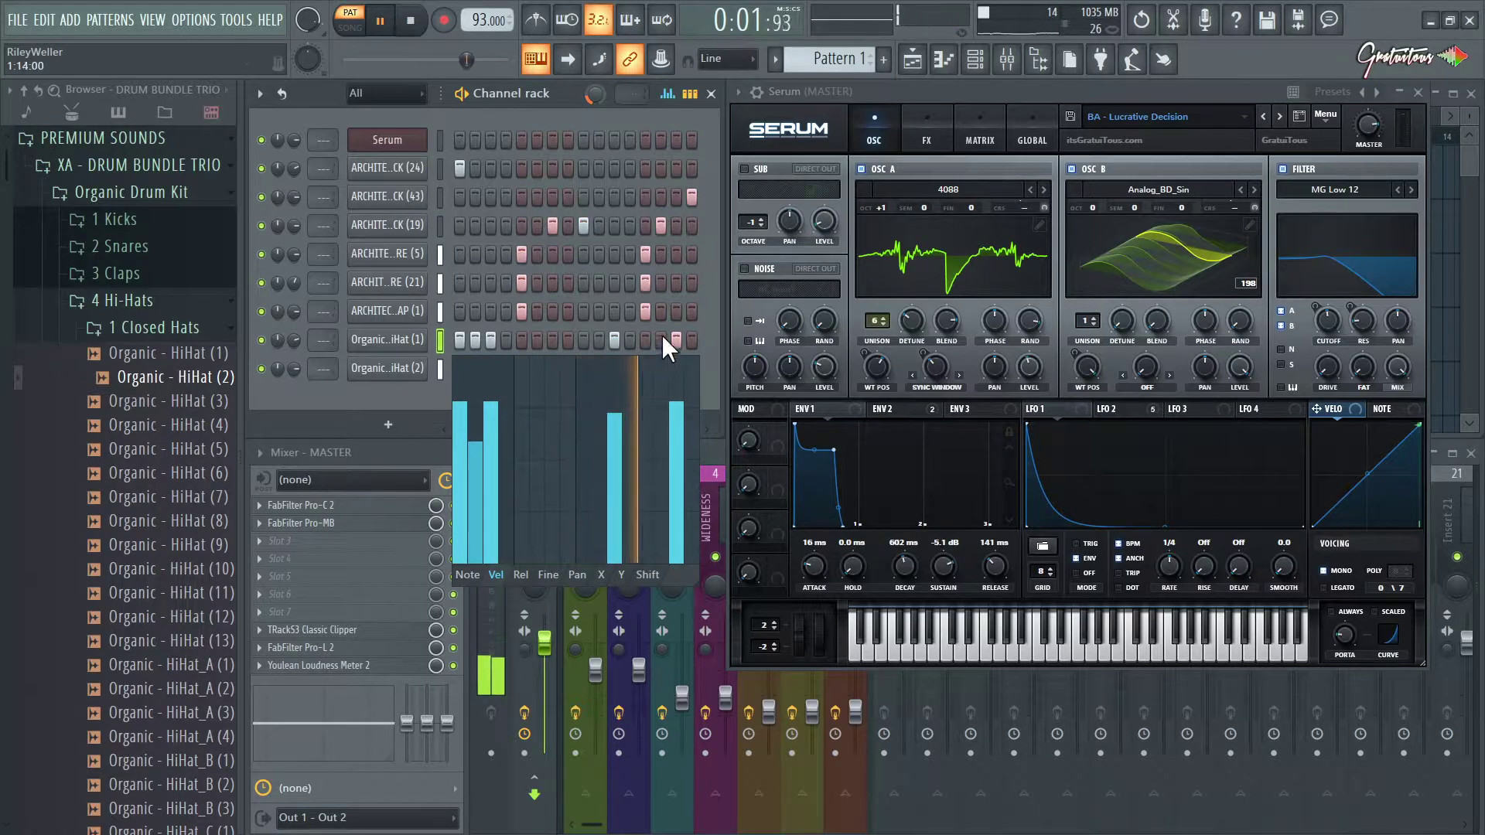
{"action": "left_click", "coordinate": [630, 341]}
{"action": "left_click", "coordinate": [631, 462]}
{"action": "left_click", "coordinate": [646, 474]}
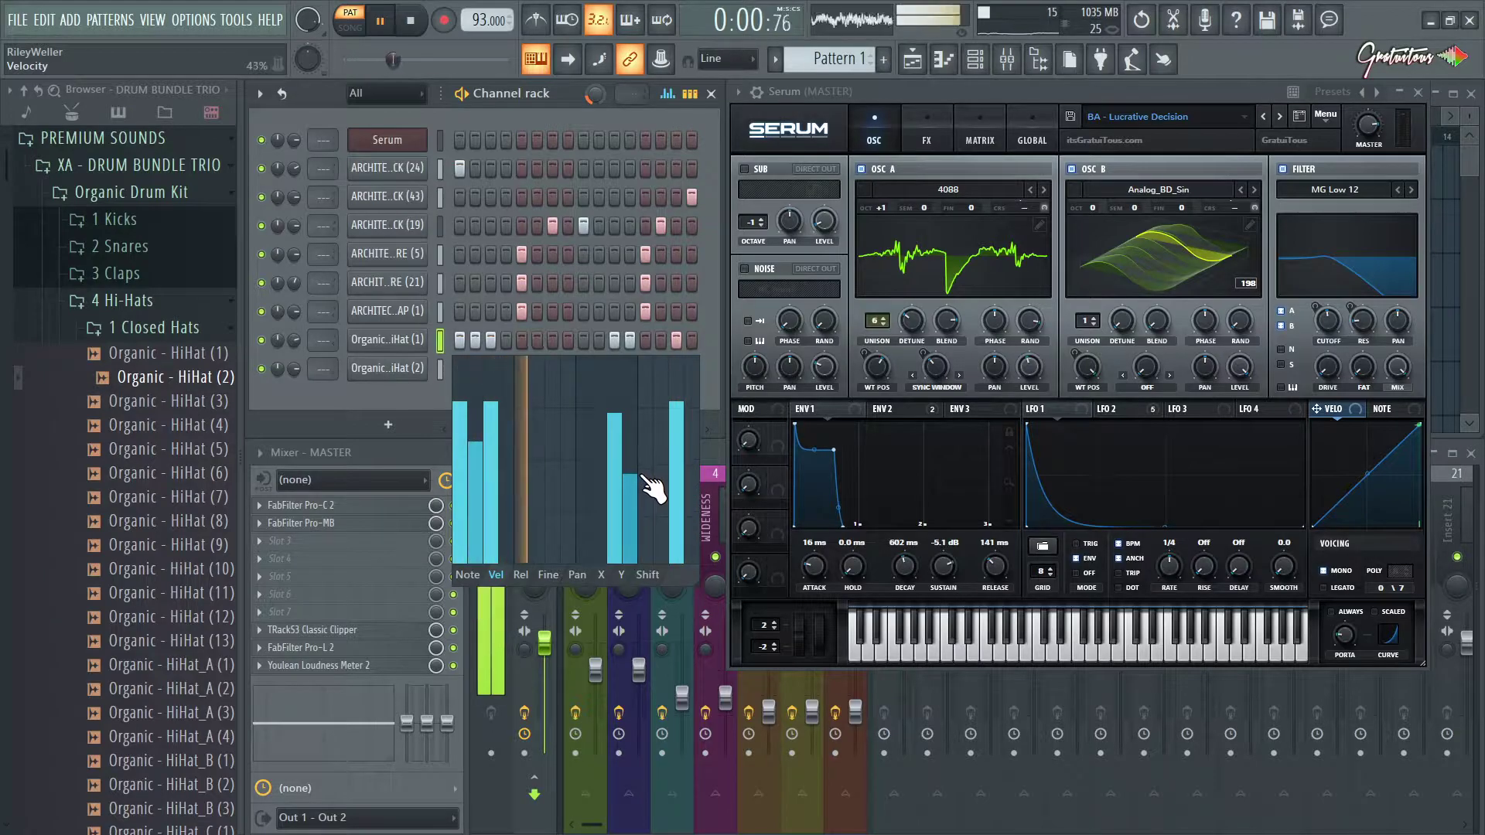
{"action": "left_click", "coordinate": [645, 482]}
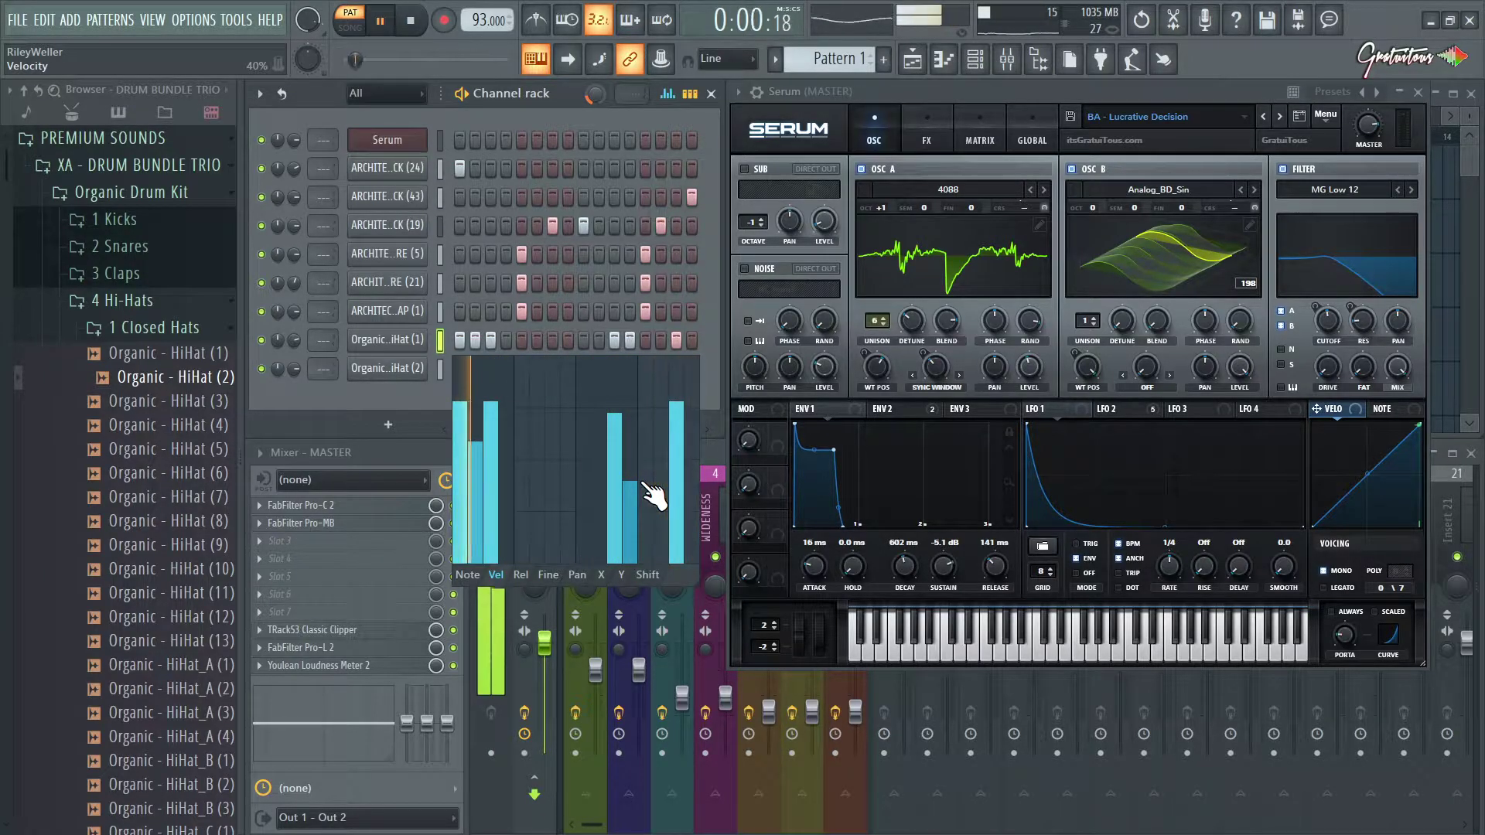
{"action": "left_click", "coordinate": [661, 99]}
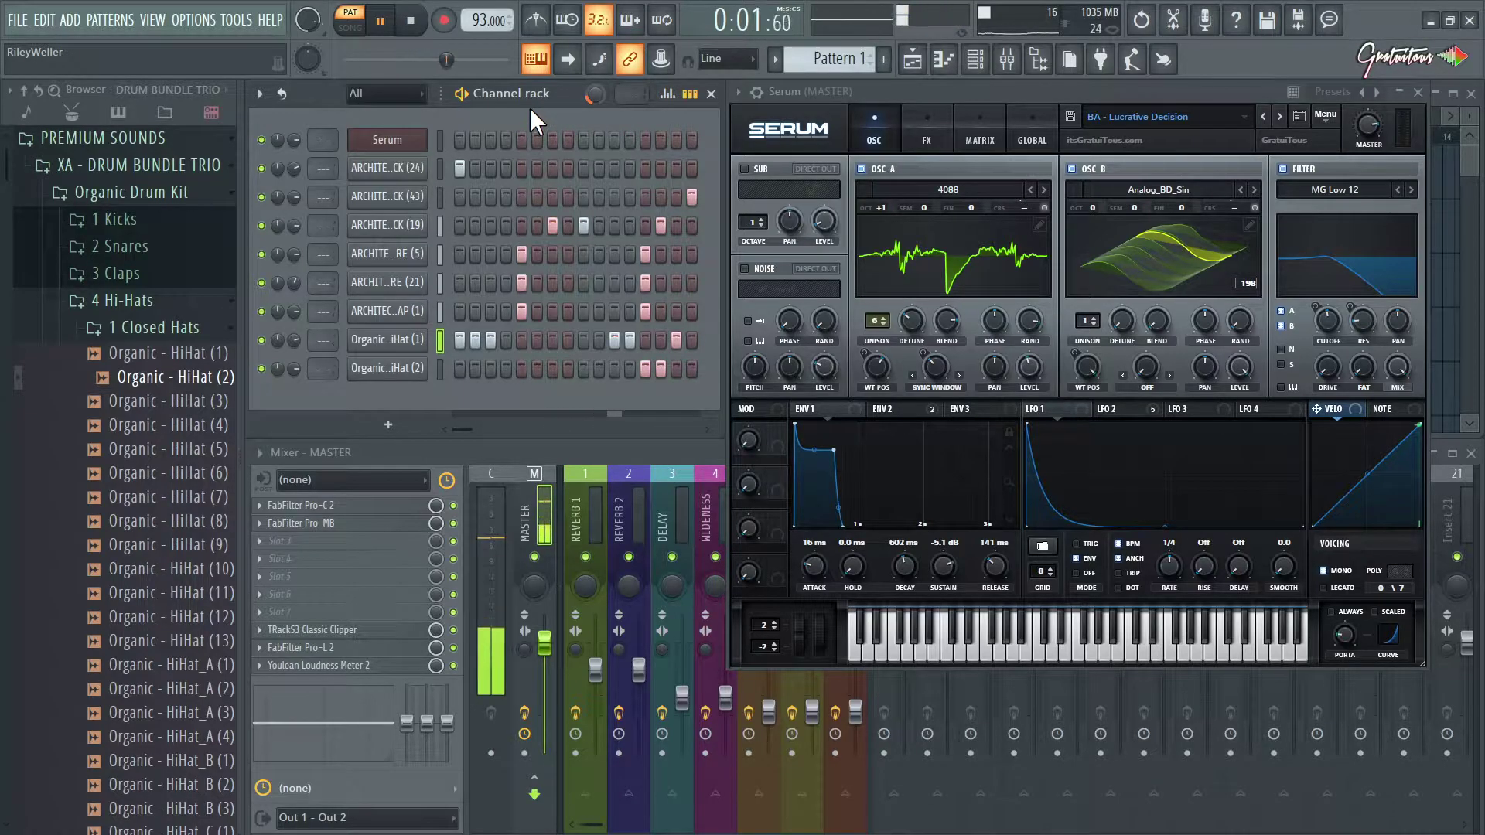
- Stop playback and add Organic - Shaker_A (3) and Shaker_A (4) from the Organic kit's 1 Shaker Set A folder as new channels
{"action": "left_click", "coordinate": [193, 331]}
{"action": "key", "text": "space"}
{"action": "left_click", "coordinate": [197, 383]}
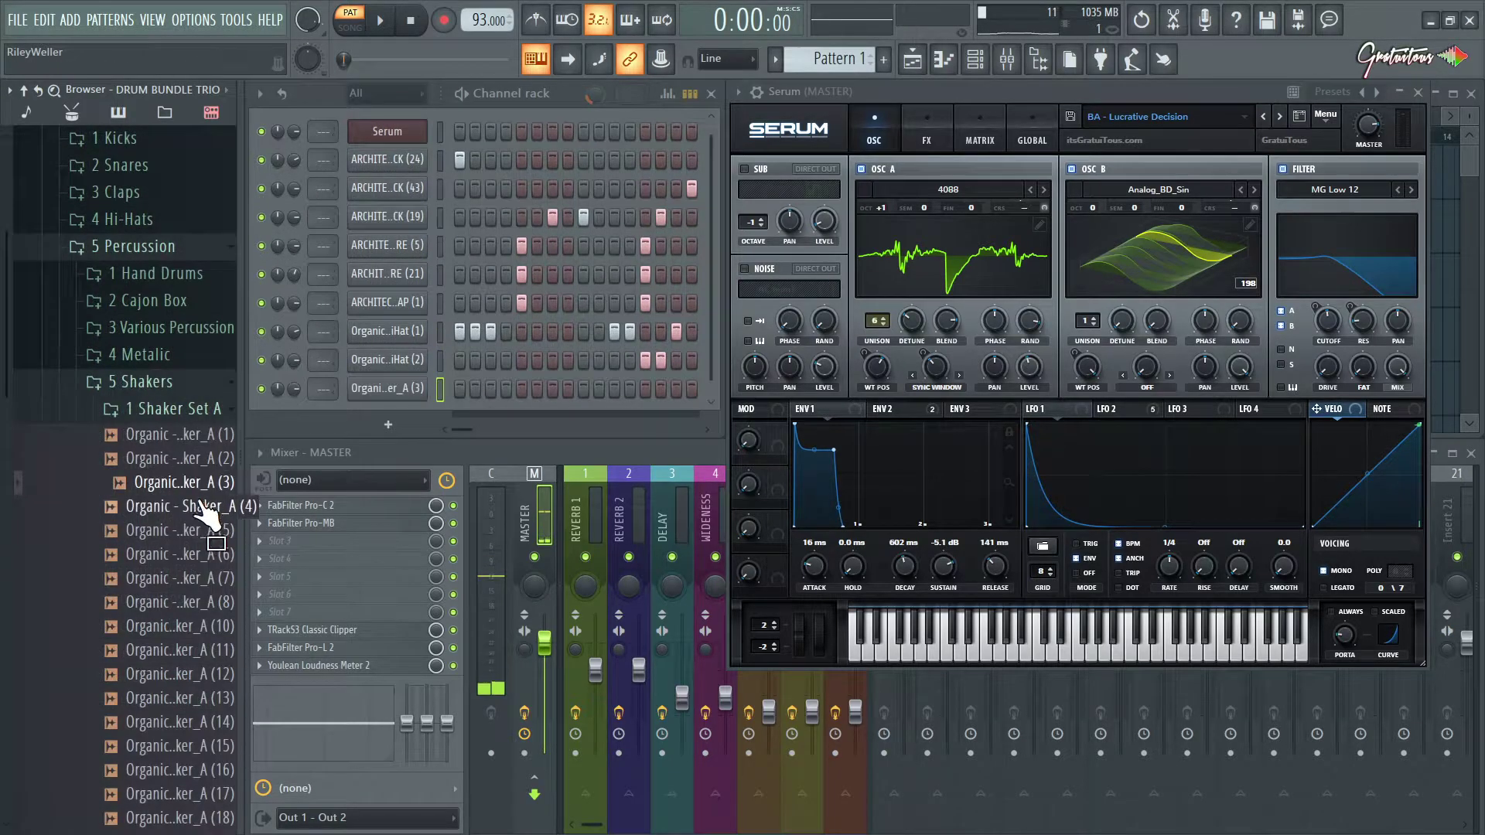
{"action": "left_click_drag", "start_coordinate": [196, 502], "coordinate": [413, 404]}
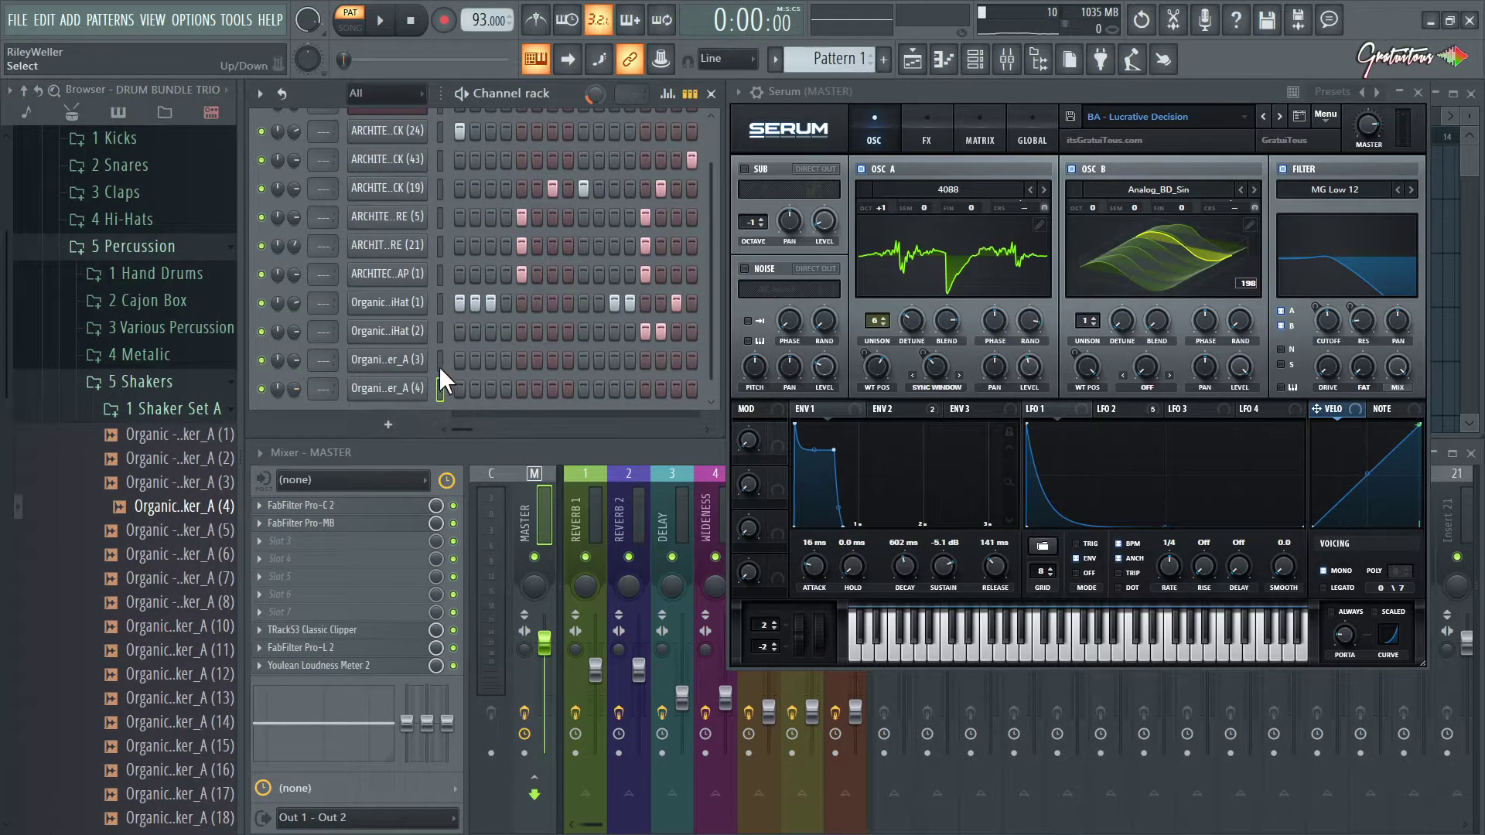
- Audition the two shaker channels and replace the Shaker_A (4) sample with Organic - Shaker_A (6)
{"action": "key", "text": "q"}
{"action": "key", "text": "Down"}
{"action": "key", "text": "q"}
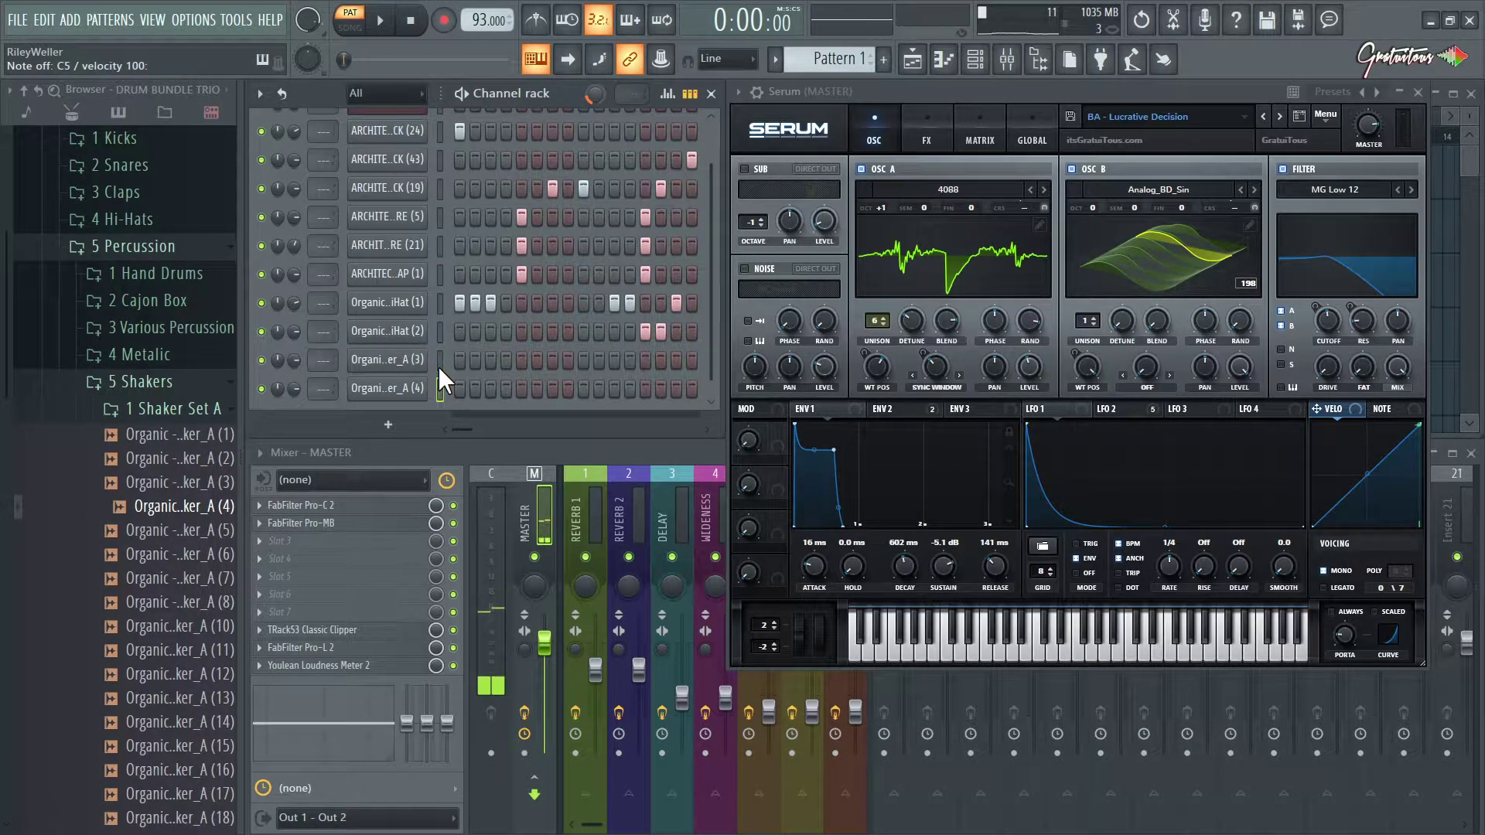
{"action": "left_click_drag", "start_coordinate": [176, 546], "coordinate": [442, 365]}
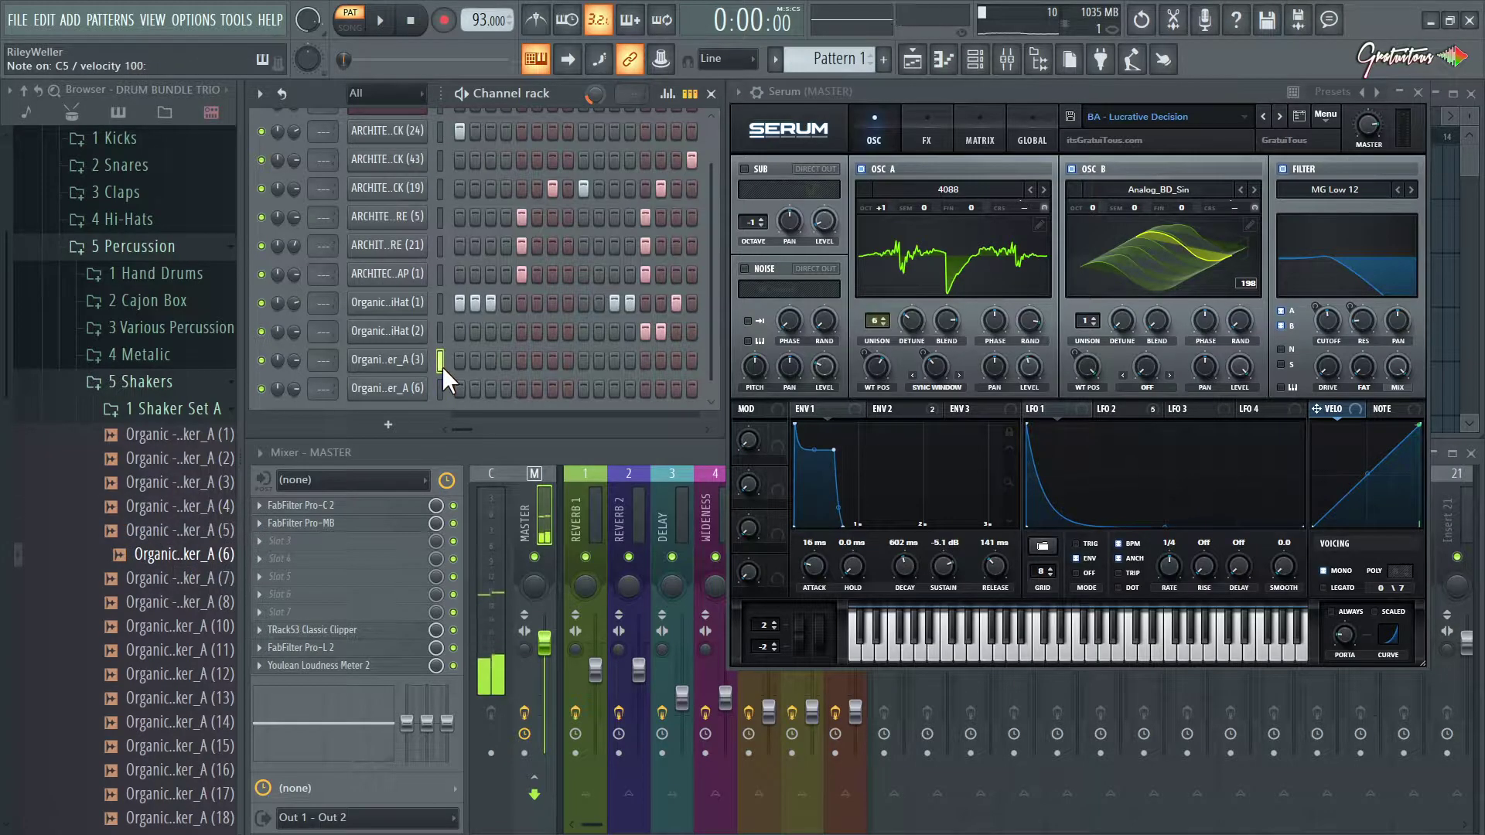
- Alternate the shakers, with Shaker_A (3) on steps 1, 5, 9 and 13 and Shaker_A (6) on steps 3, 7, 11 and 15
{"action": "left_click", "coordinate": [490, 388]}
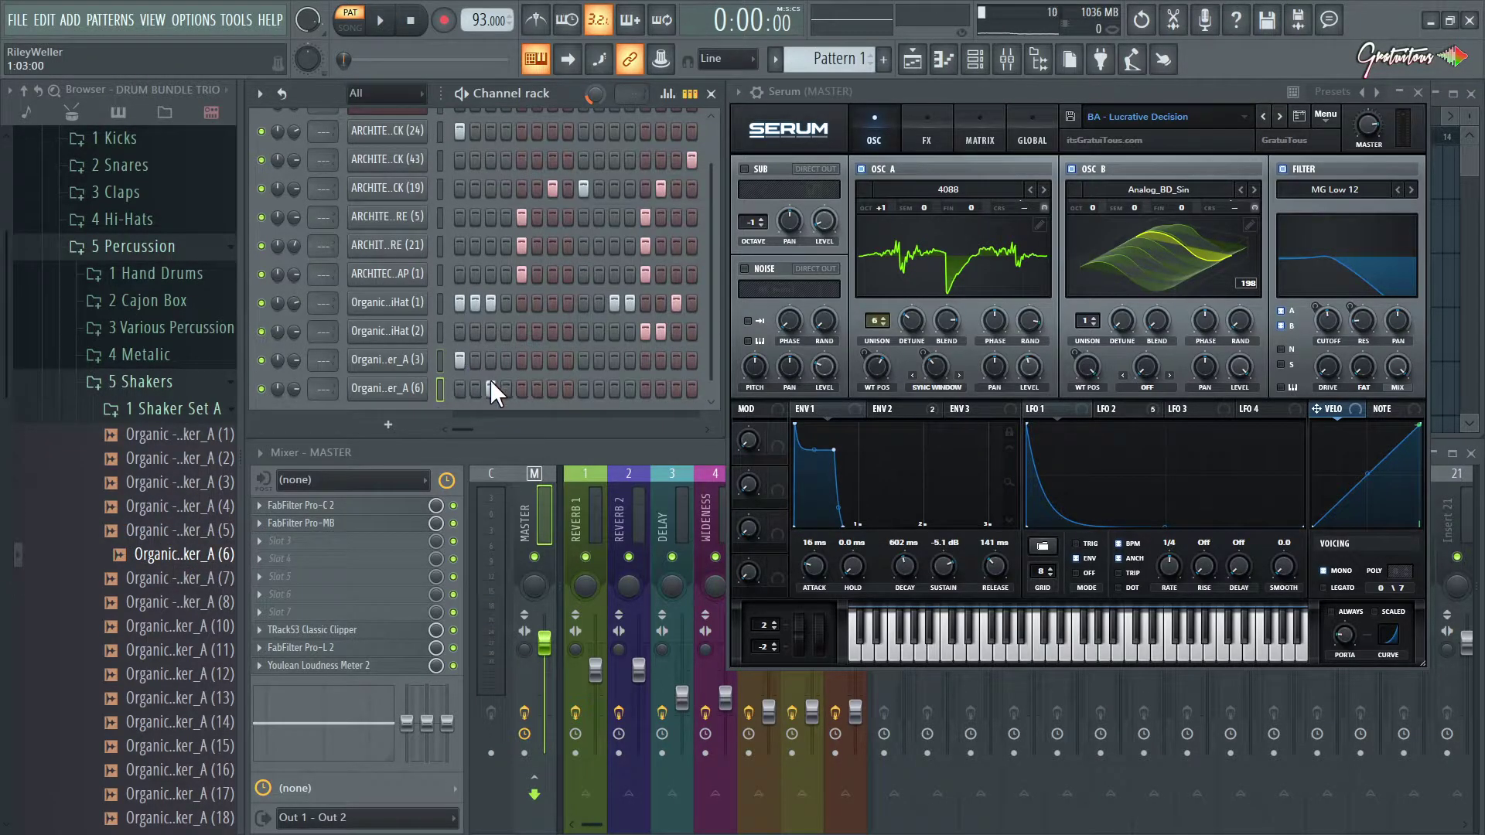
{"action": "left_click", "coordinate": [583, 361]}
{"action": "key", "text": "space"}
{"action": "left_click", "coordinate": [614, 388]}
{"action": "left_click", "coordinate": [645, 361]}
{"action": "left_click", "coordinate": [671, 391]}
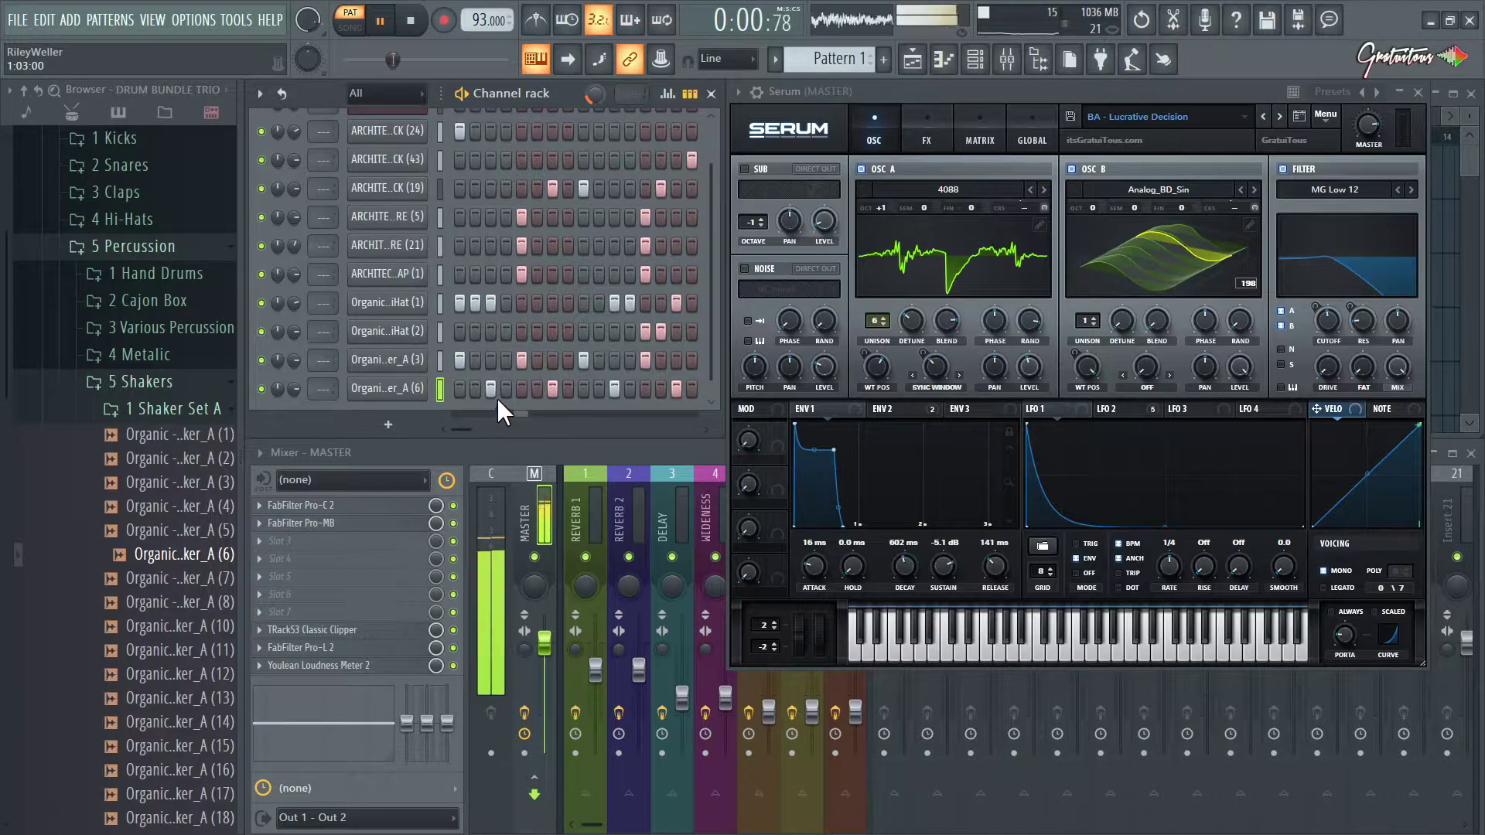
- Mute both shaker channels and play the pattern without them for comparison
{"action": "key", "text": "space"}
{"action": "left_click", "coordinate": [441, 361]}
{"action": "left_click_drag", "start_coordinate": [261, 360], "coordinate": [262, 388]}
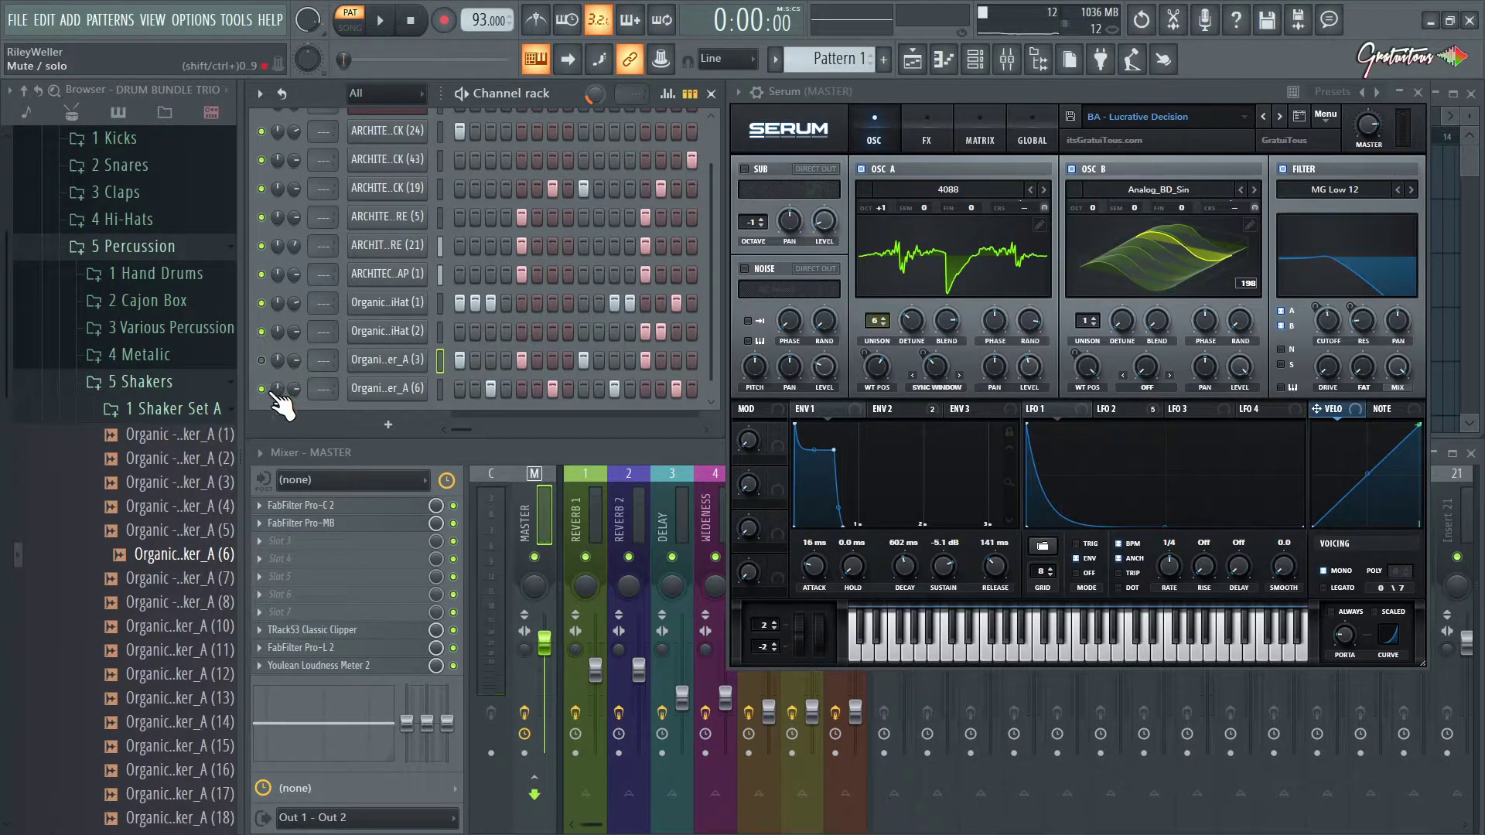
{"action": "key", "text": "space"}
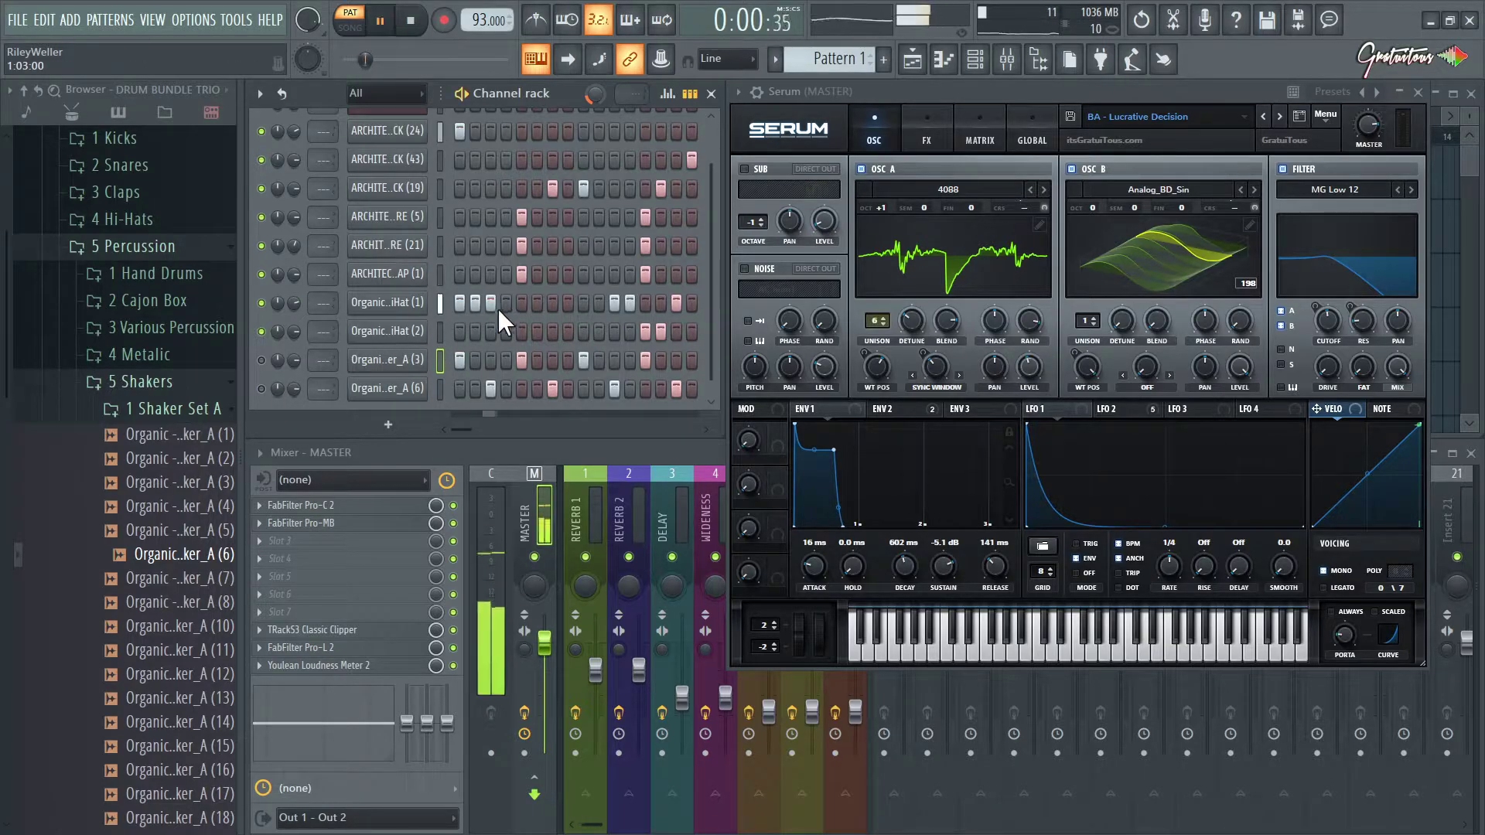
{"action": "left_click", "coordinate": [600, 386]}
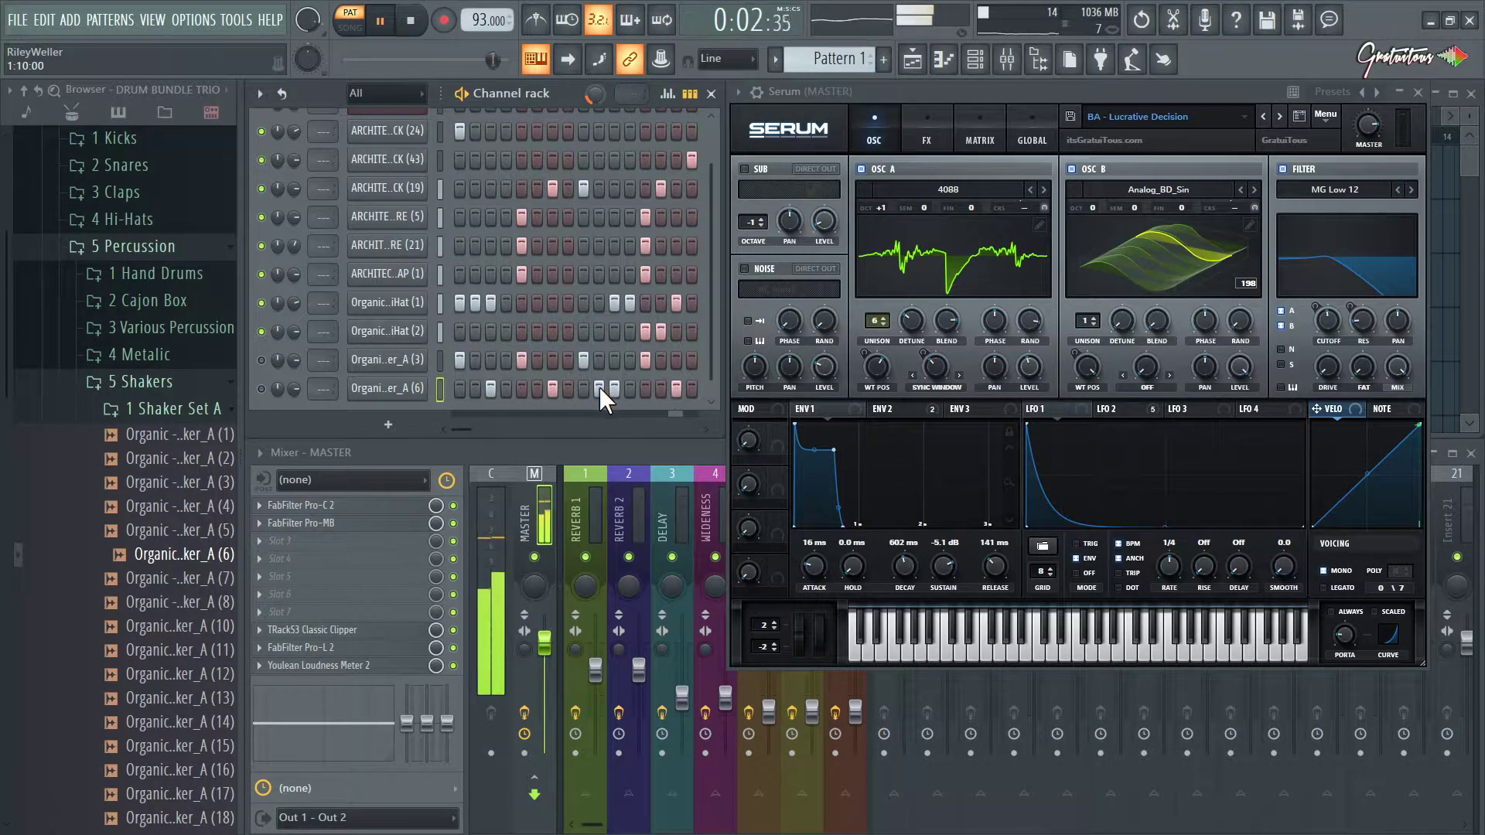
{"action": "right_click", "coordinate": [598, 387]}
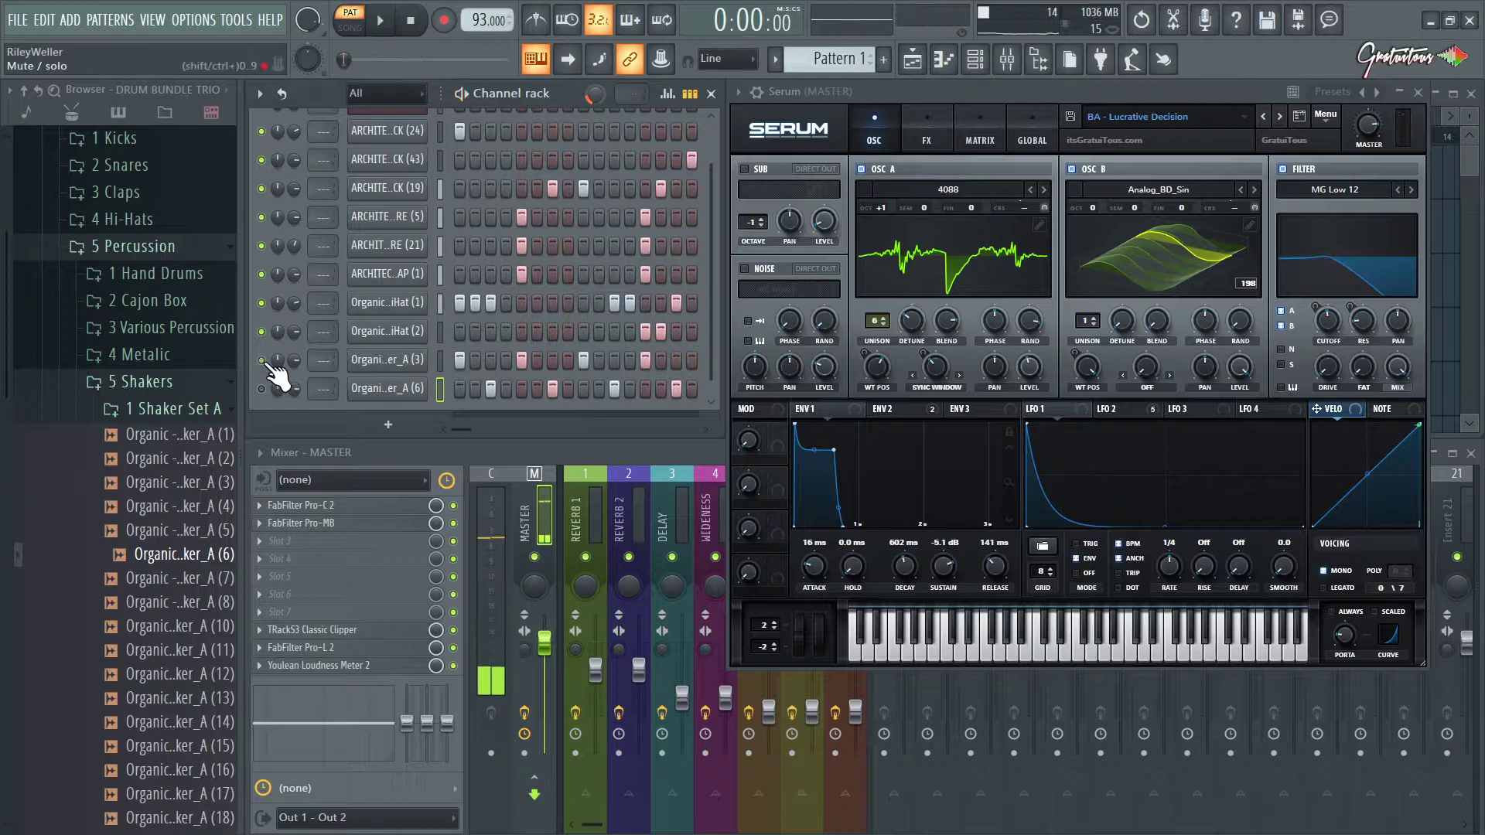
- Listen to the pattern with Shaker_A (3) unmuted and Shaker_A (6) still muted
{"action": "left_click", "coordinate": [437, 360]}
{"action": "key", "text": "space"}
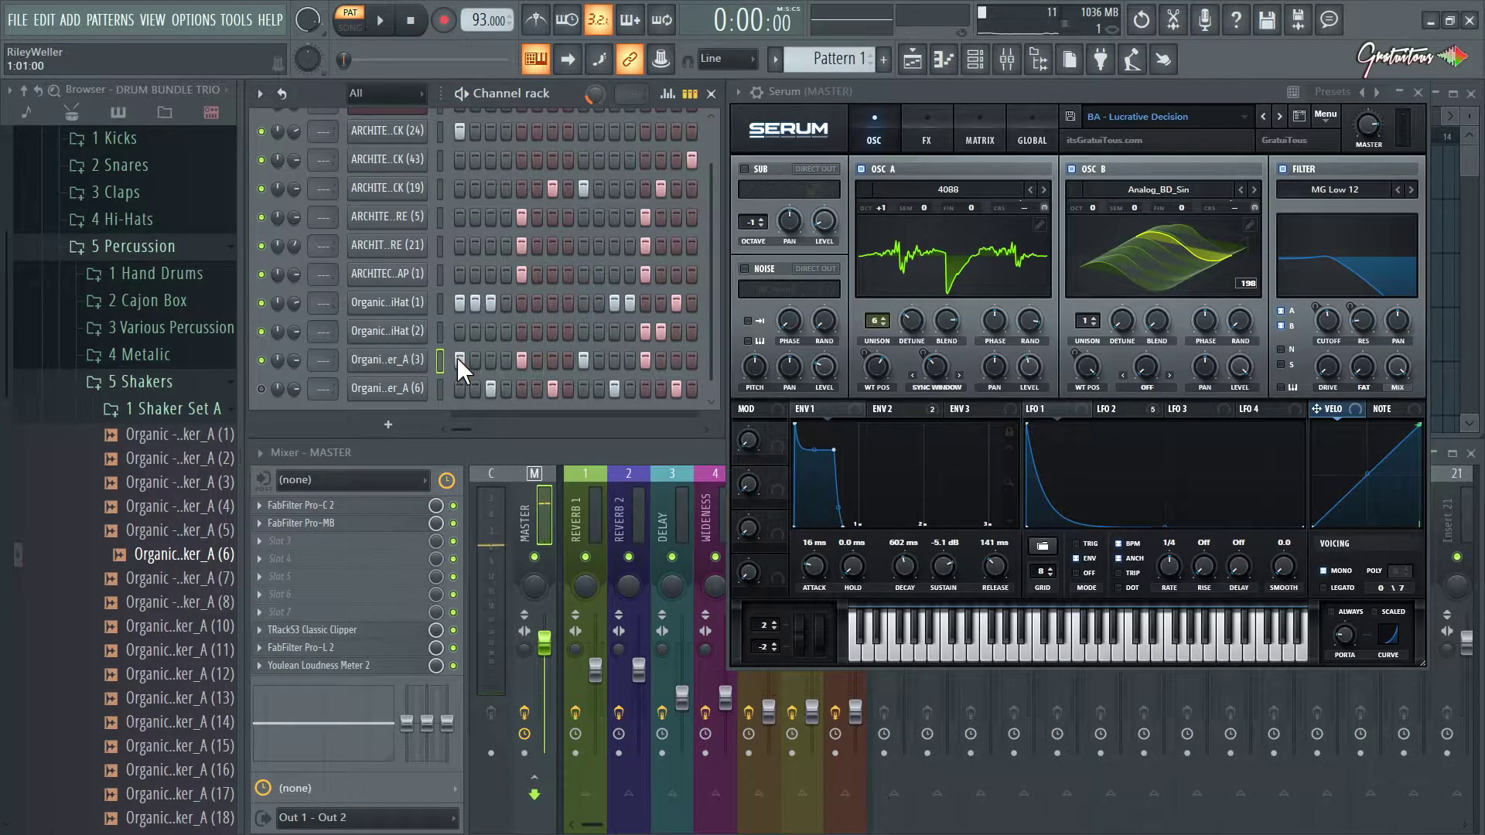
{"action": "key", "text": "space"}
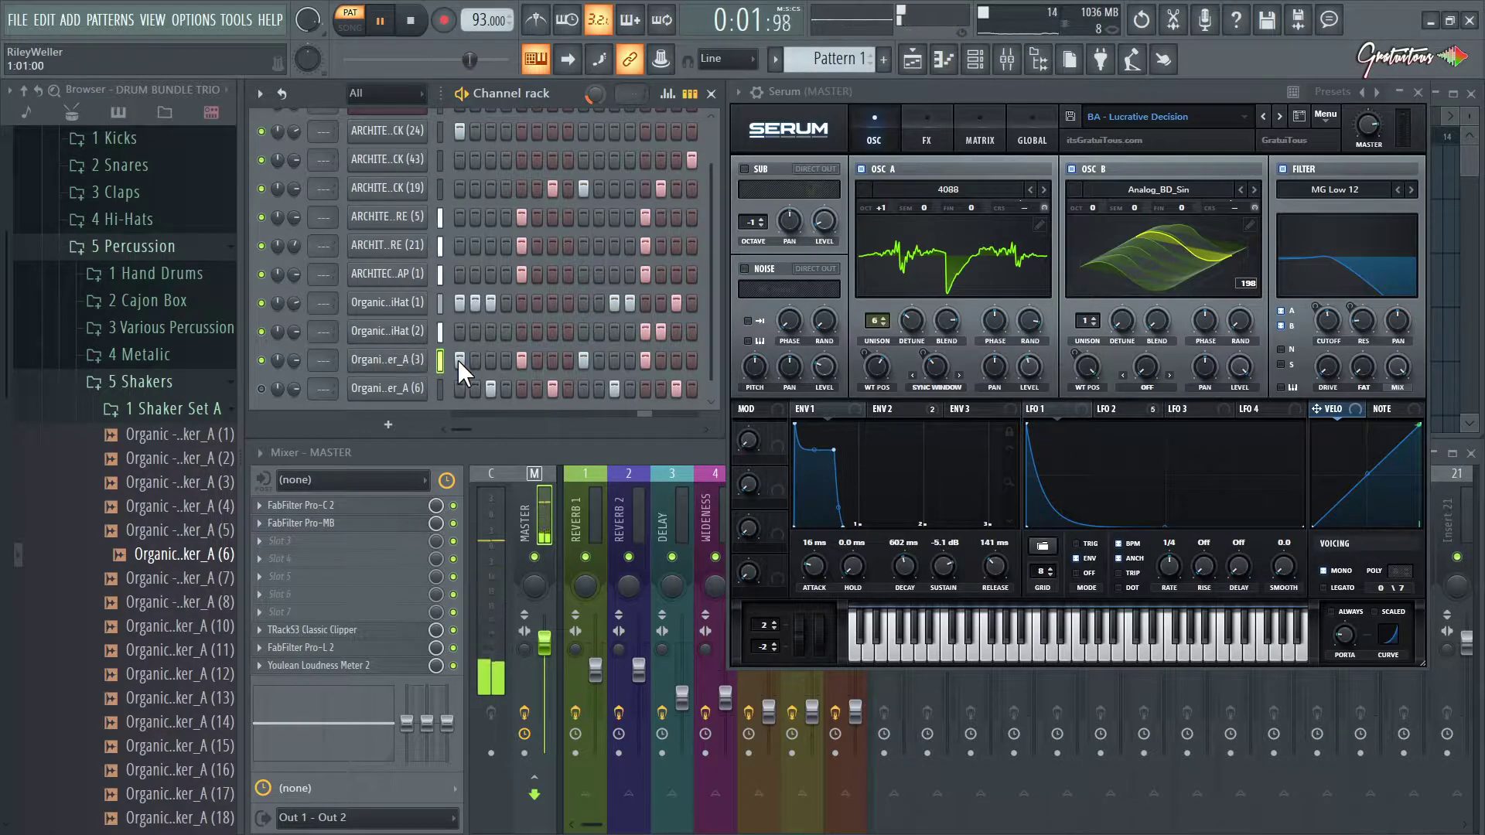
{"action": "key", "text": "space"}
- Open Shaker_A (3)'s sampler settings, trim the sample's silence and normalize it
{"action": "left_click", "coordinate": [394, 360]}
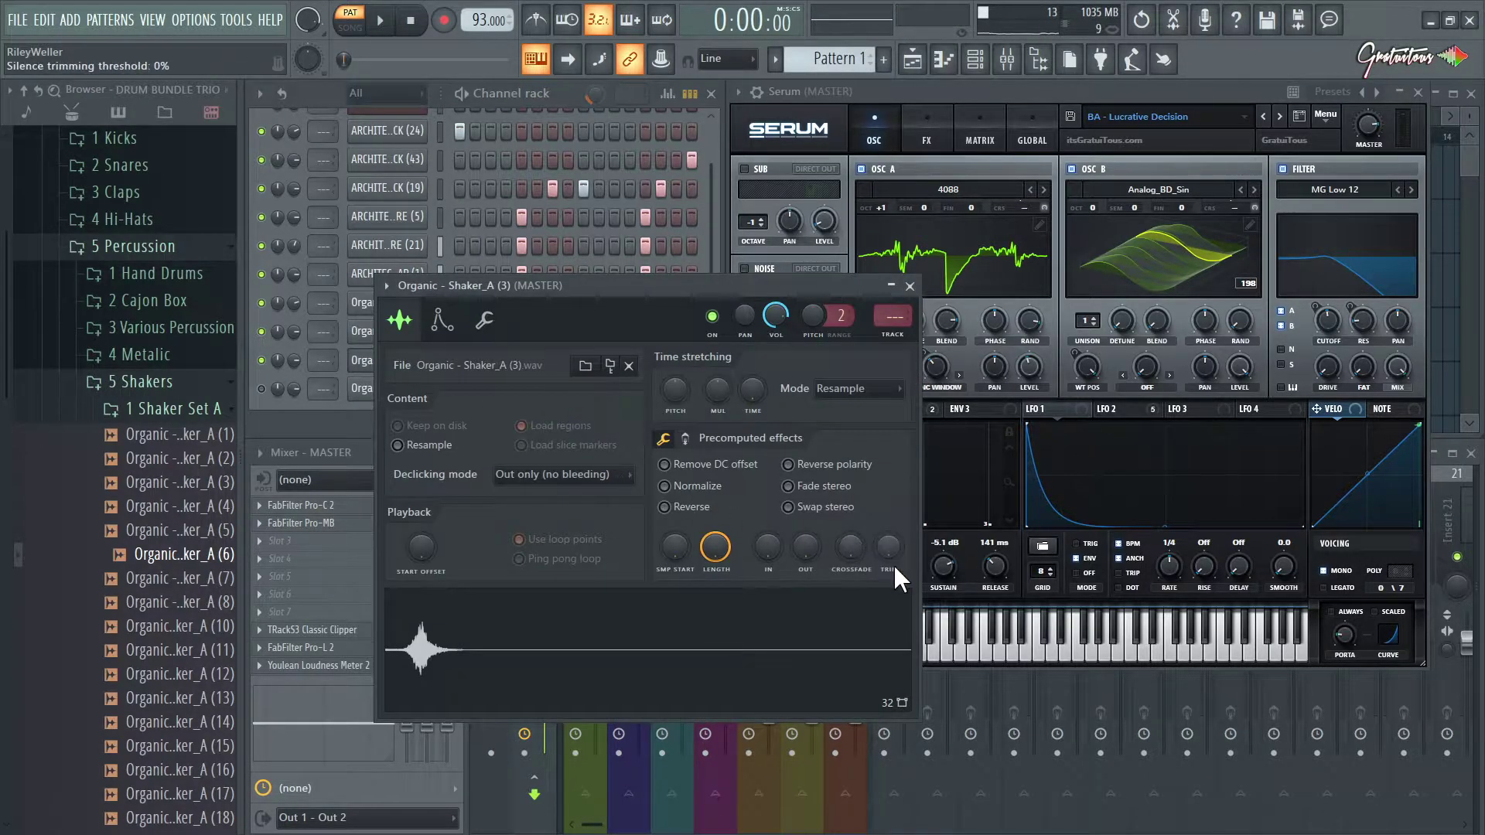
{"action": "left_click_drag", "start_coordinate": [894, 549], "coordinate": [894, 522]}
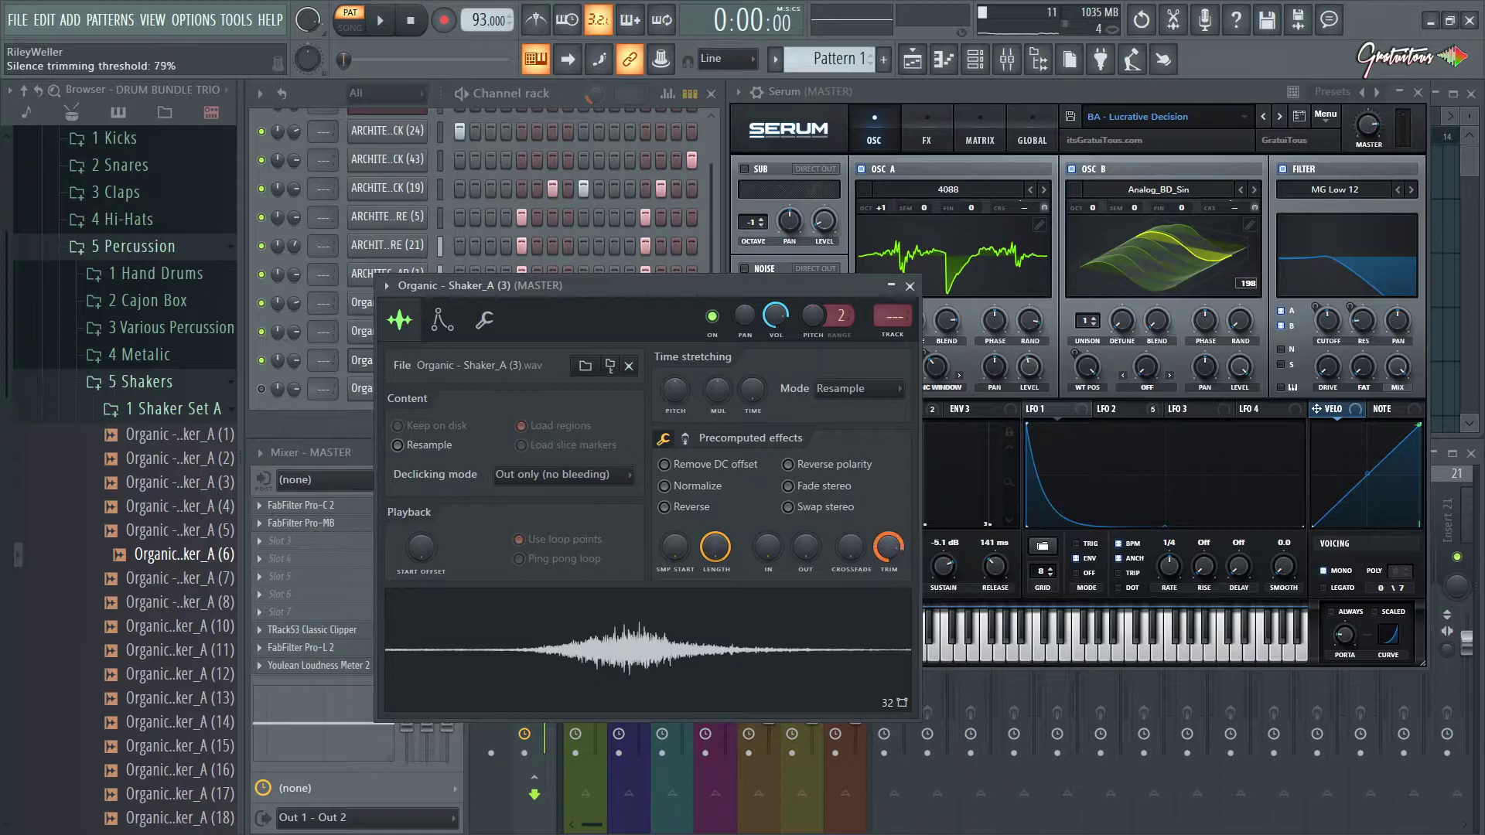
{"action": "left_click", "coordinate": [704, 488]}
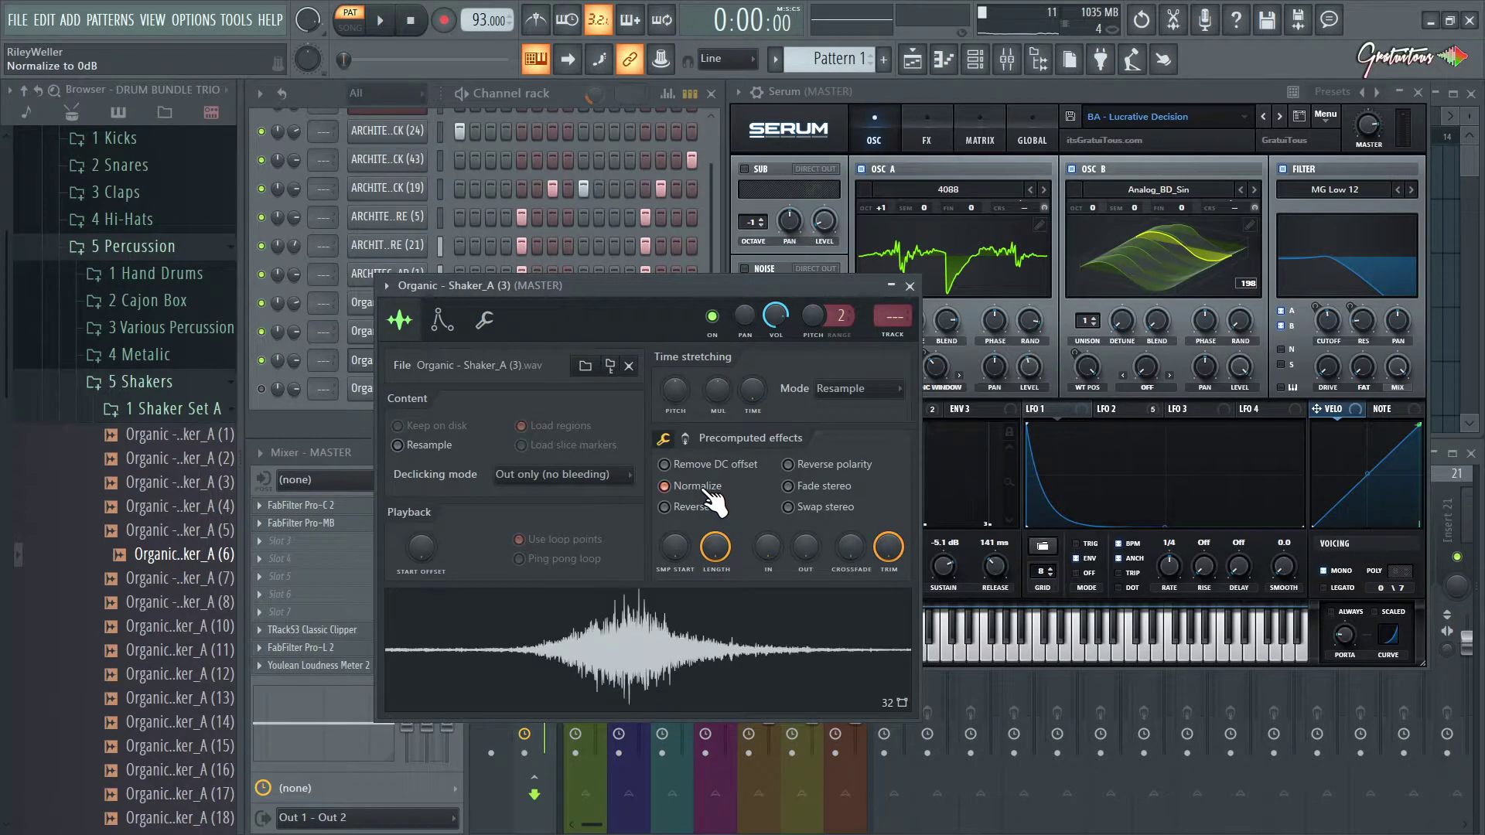
- Add a quick fade in and fade out to Shaker_A (3) and set its sample start offset to 5%
{"action": "left_click_drag", "start_coordinate": [768, 546], "coordinate": [767, 533]}
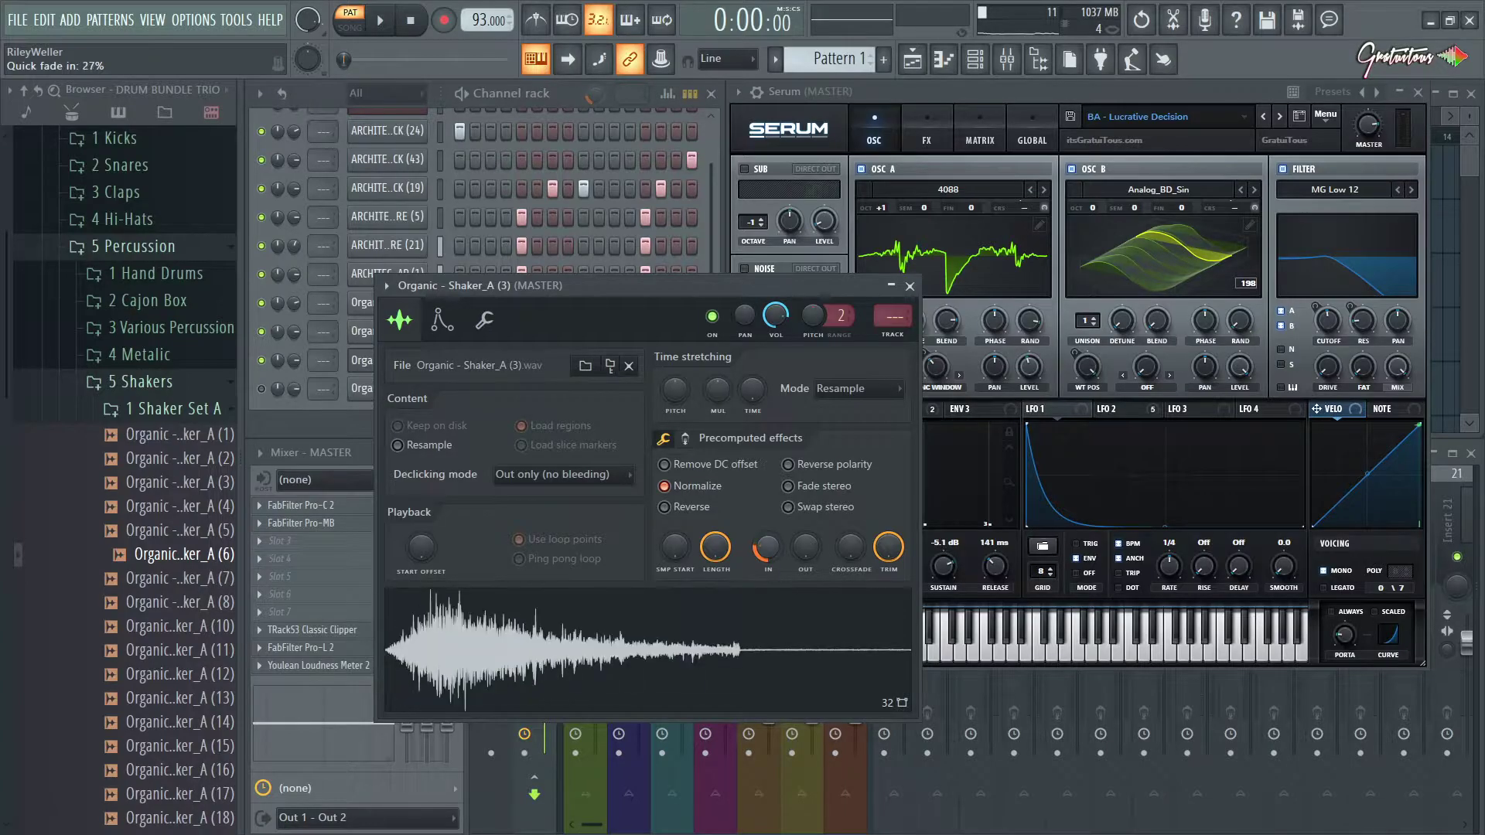
{"action": "left_click", "coordinate": [424, 659]}
{"action": "left_click_drag", "start_coordinate": [805, 547], "coordinate": [806, 534]}
{"action": "left_click_drag", "start_coordinate": [804, 547], "coordinate": [674, 537]}
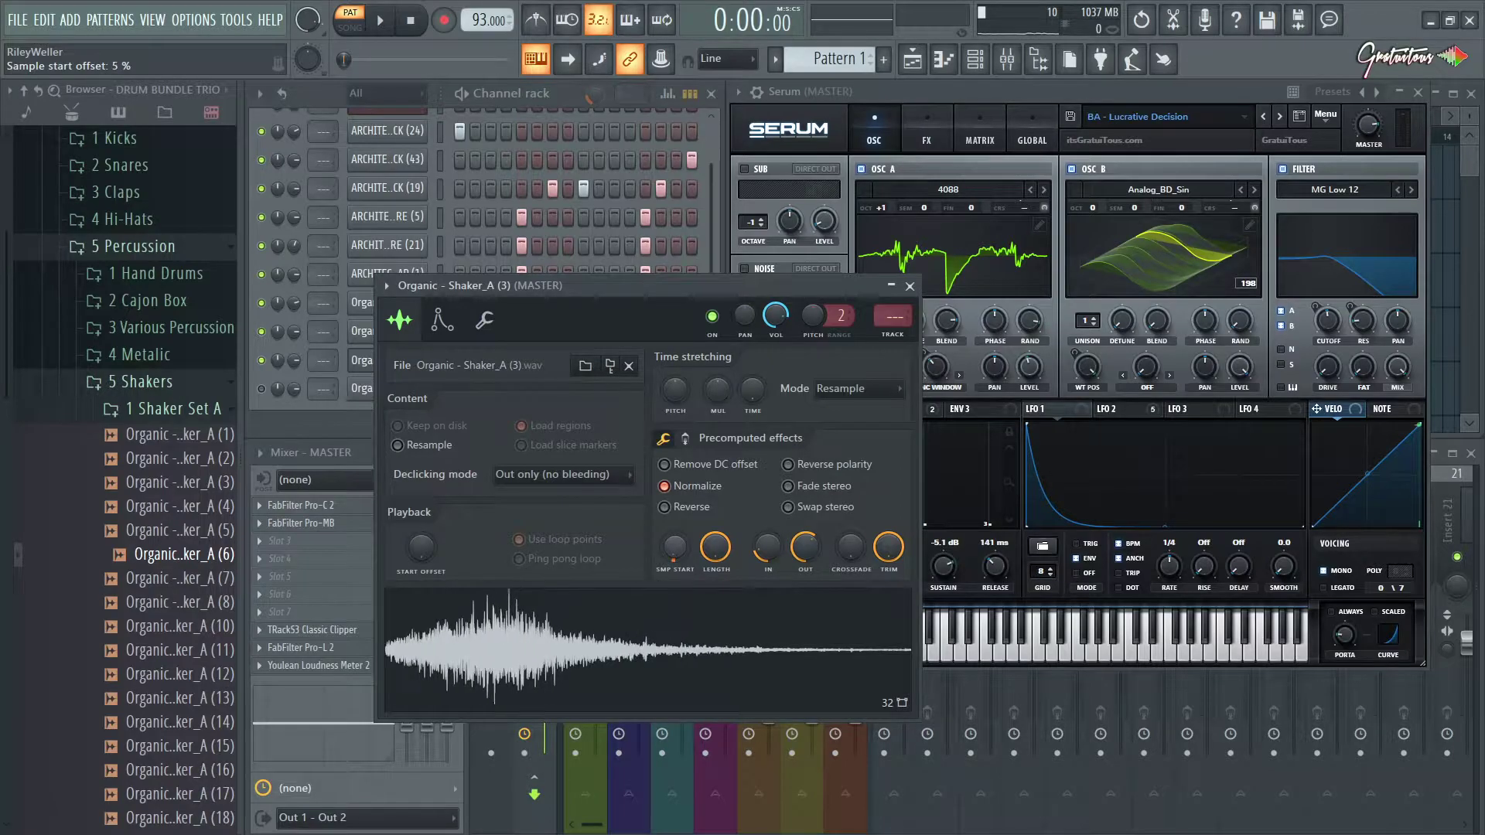
{"action": "left_click", "coordinate": [911, 286]}
- Play the pattern, unmute Shaker_A (6) and set its channel volume to 64%
{"action": "key", "text": "space"}
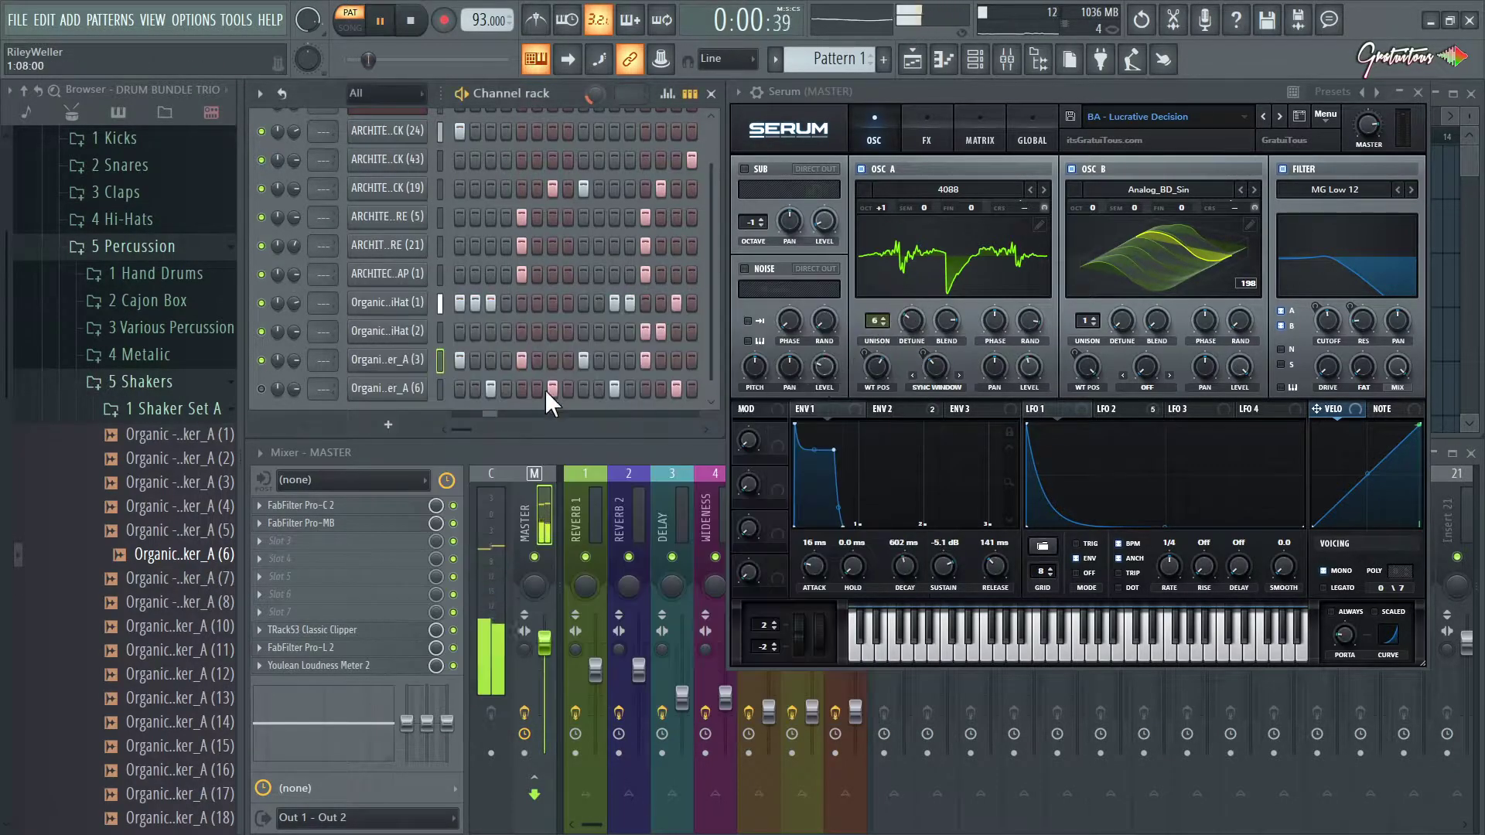
{"action": "left_click", "coordinate": [261, 388]}
{"action": "mouse_move", "coordinate": [296, 383]}
{"action": "left_mouse_down"}
{"action": "mouse_move", "coordinate": [296, 400]}
{"action": "mouse_move", "coordinate": [296, 366]}
{"action": "mouse_move", "coordinate": [296, 379]}
{"action": "left_mouse_up"}
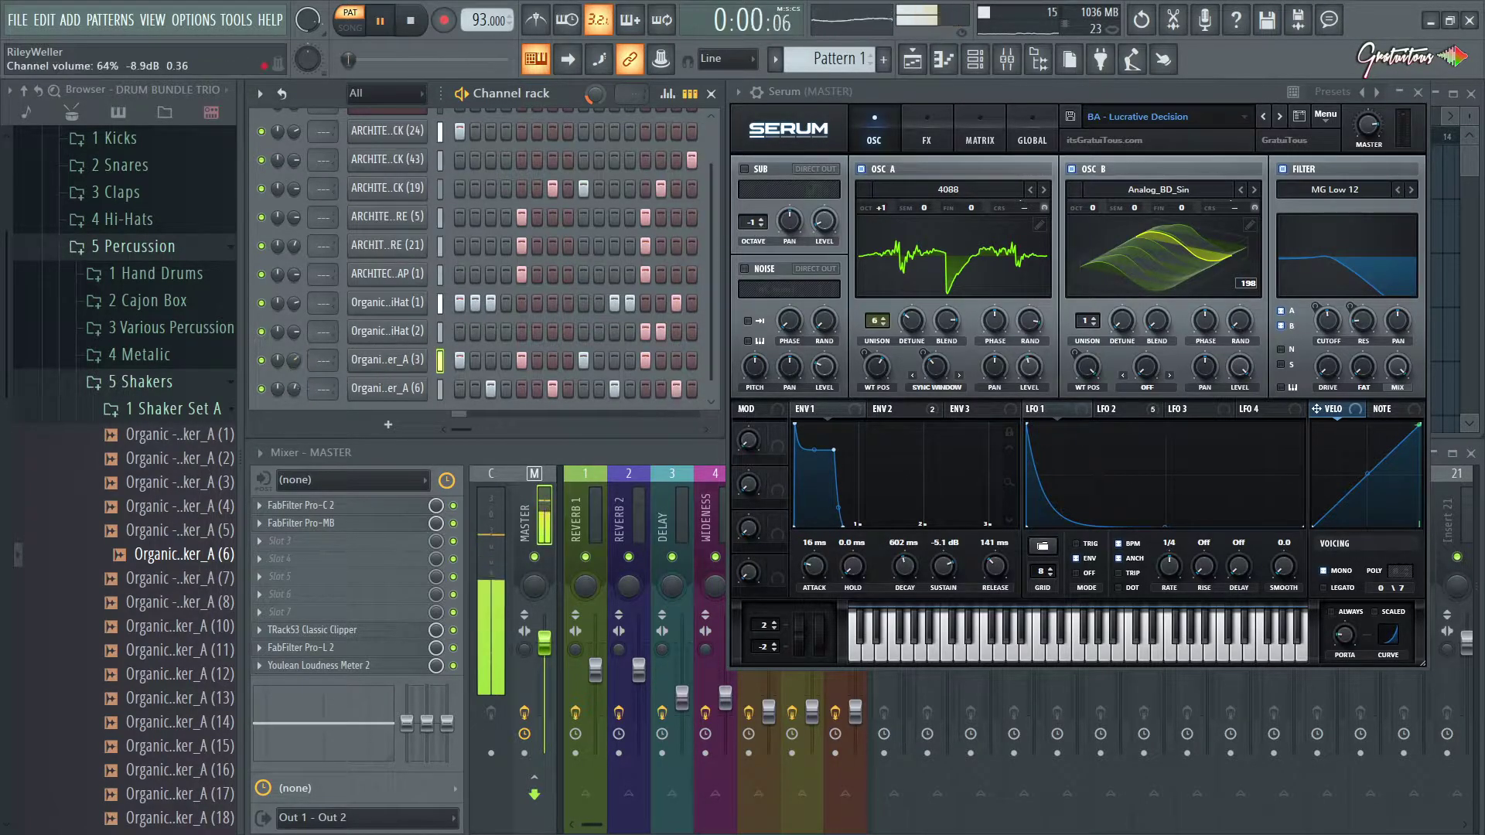
- Lower the channel volume of Organic - HiHat (1) and stop playback
{"action": "left_click_drag", "start_coordinate": [294, 305], "coordinate": [296, 323]}
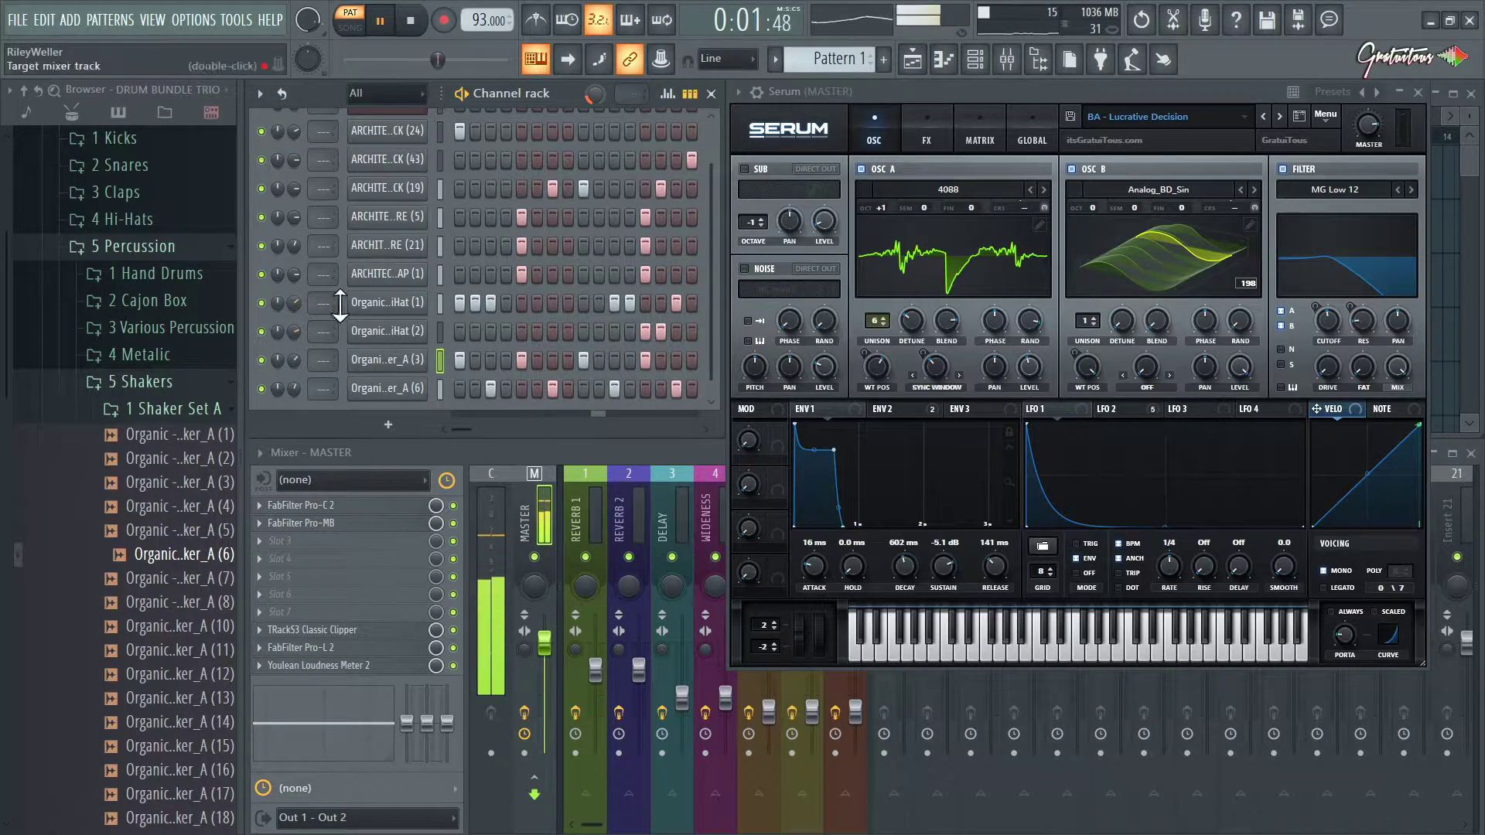
{"action": "key", "text": "space"}
{"action": "scroll", "coordinate": [388, 398], "scroll_direction": "up", "scroll_amount": 1}
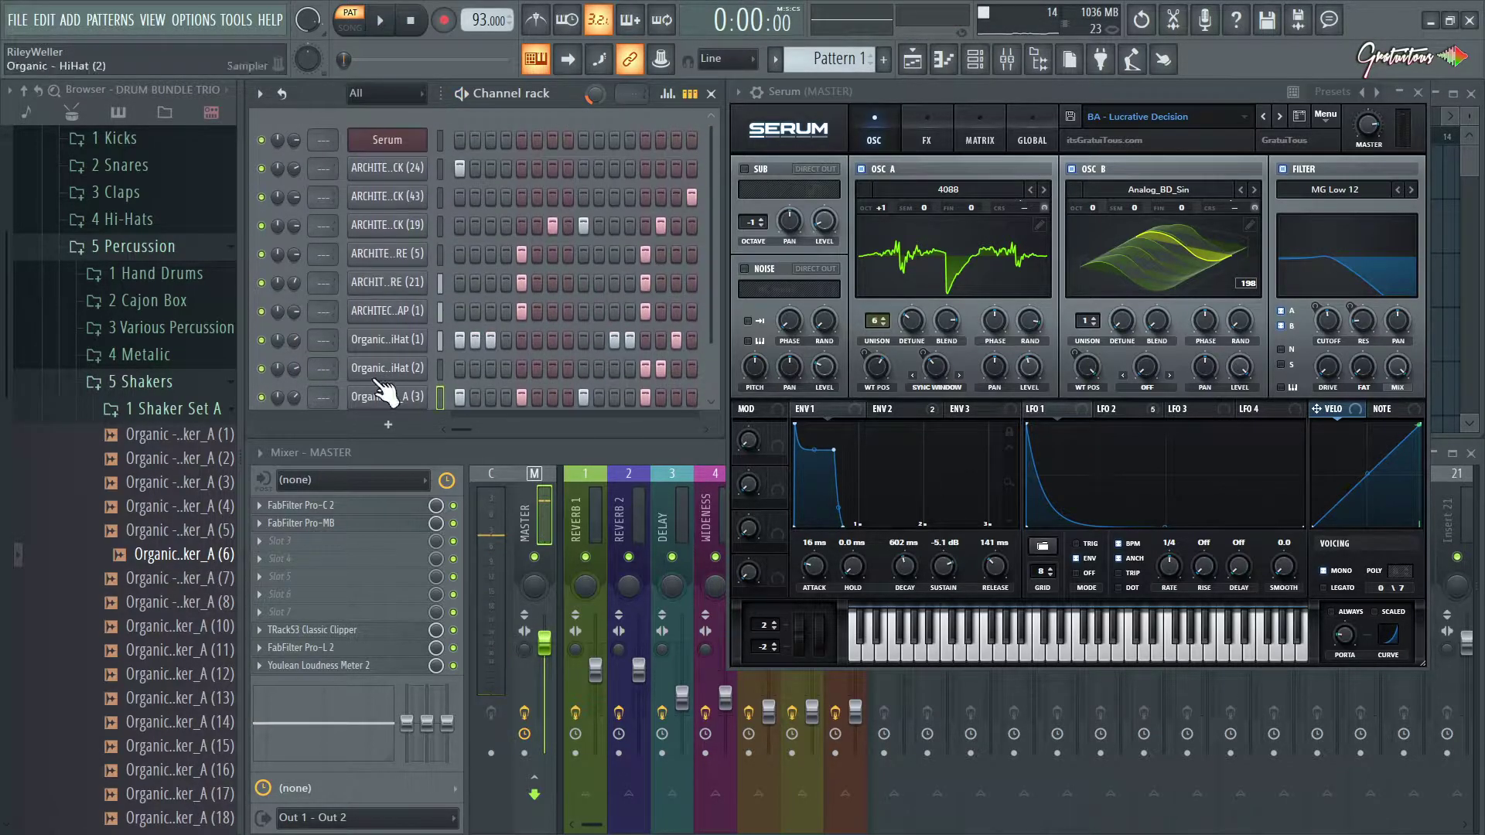
- Browse the Organic Drum Kit kicks and add Organic - Kick (73) as a channel below Serum, with a hit on step 1
{"action": "scroll", "coordinate": [149, 263], "scroll_direction": "up", "scroll_amount": 3}
{"action": "left_click", "coordinate": [147, 221]}
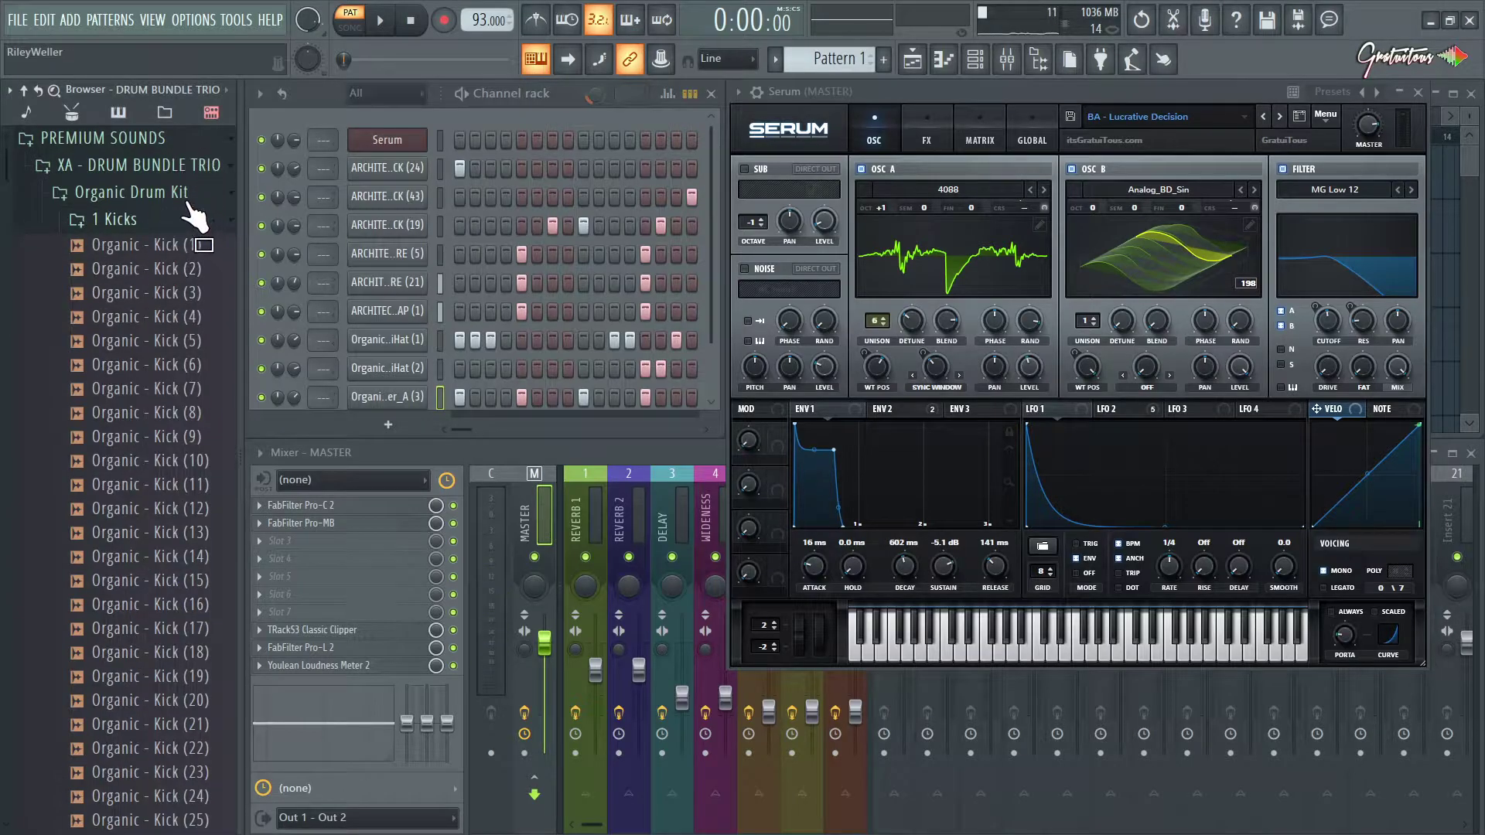
{"action": "scroll", "coordinate": [135, 414], "scroll_direction": "down", "scroll_amount": 5}
{"action": "left_click", "coordinate": [151, 418]}
{"action": "left_click", "coordinate": [158, 437]}
{"action": "left_click", "coordinate": [166, 461]}
{"action": "left_click", "coordinate": [175, 485]}
{"action": "scroll", "coordinate": [179, 495], "scroll_direction": "down", "scroll_amount": 4}
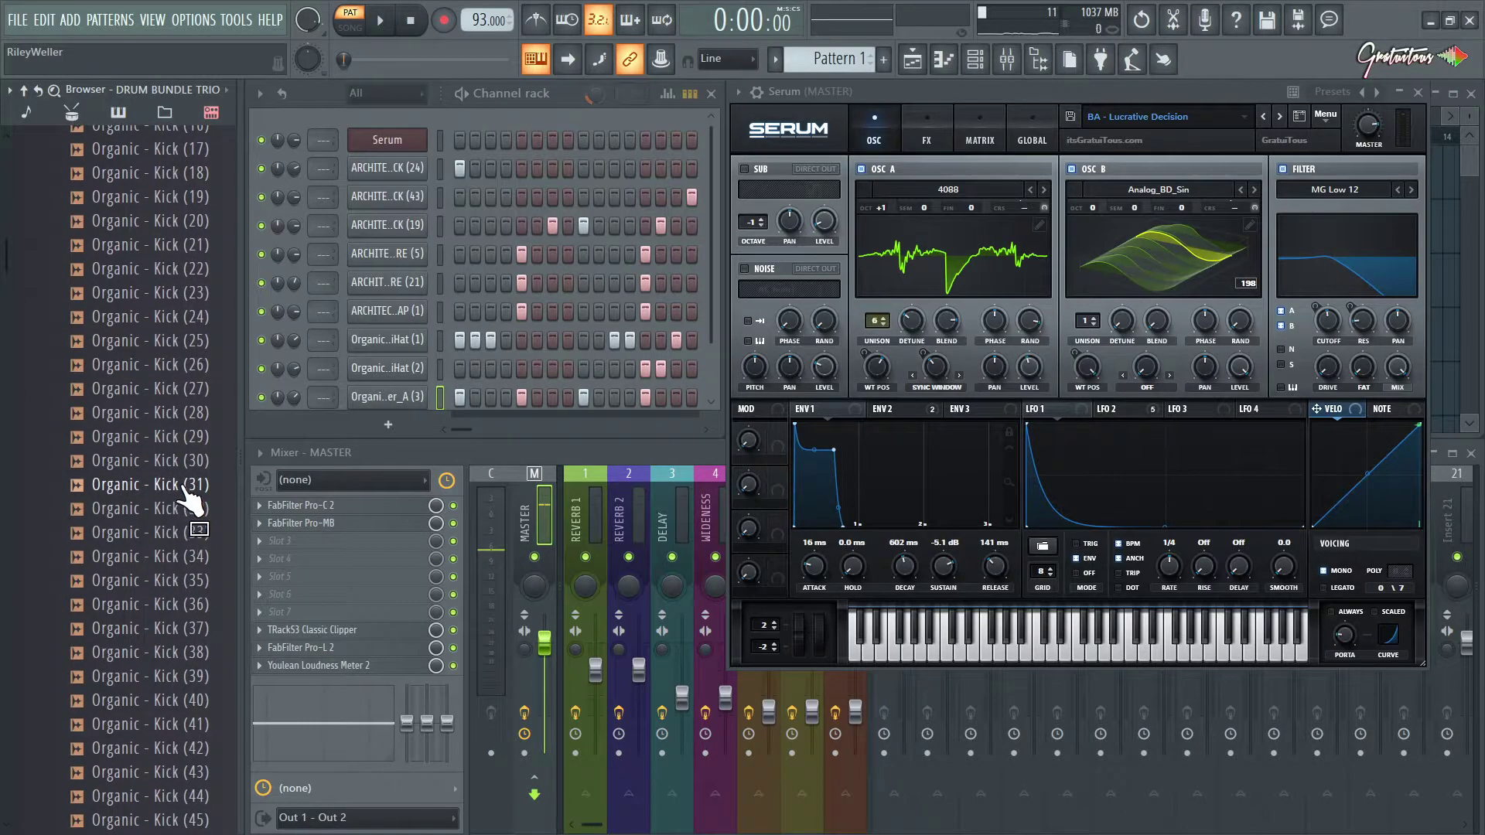
{"action": "scroll", "coordinate": [184, 511], "scroll_direction": "down", "scroll_amount": 13}
{"action": "left_click", "coordinate": [184, 545]}
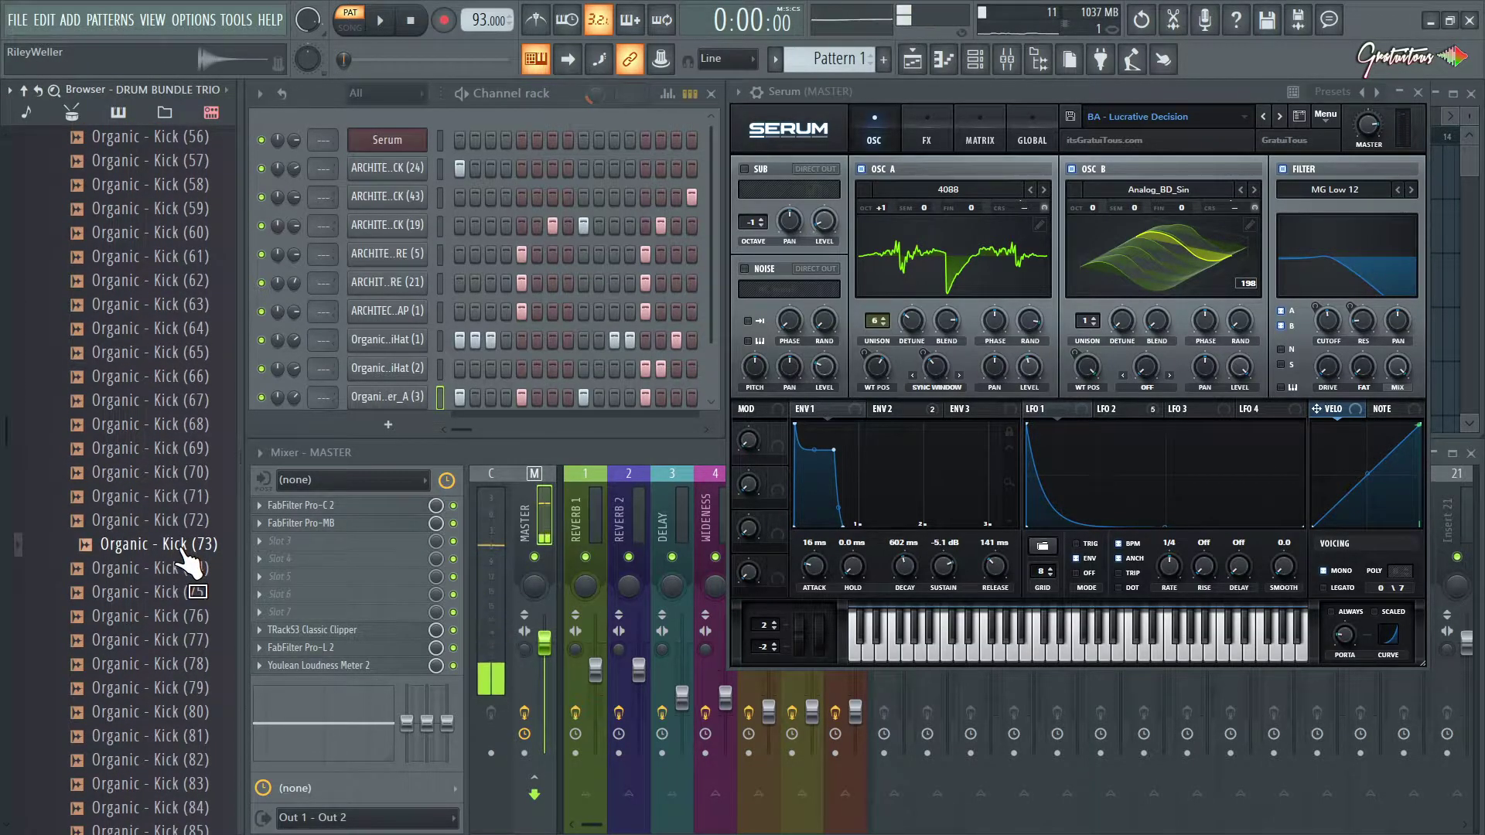
{"action": "left_click_drag", "start_coordinate": [186, 555], "coordinate": [475, 155]}
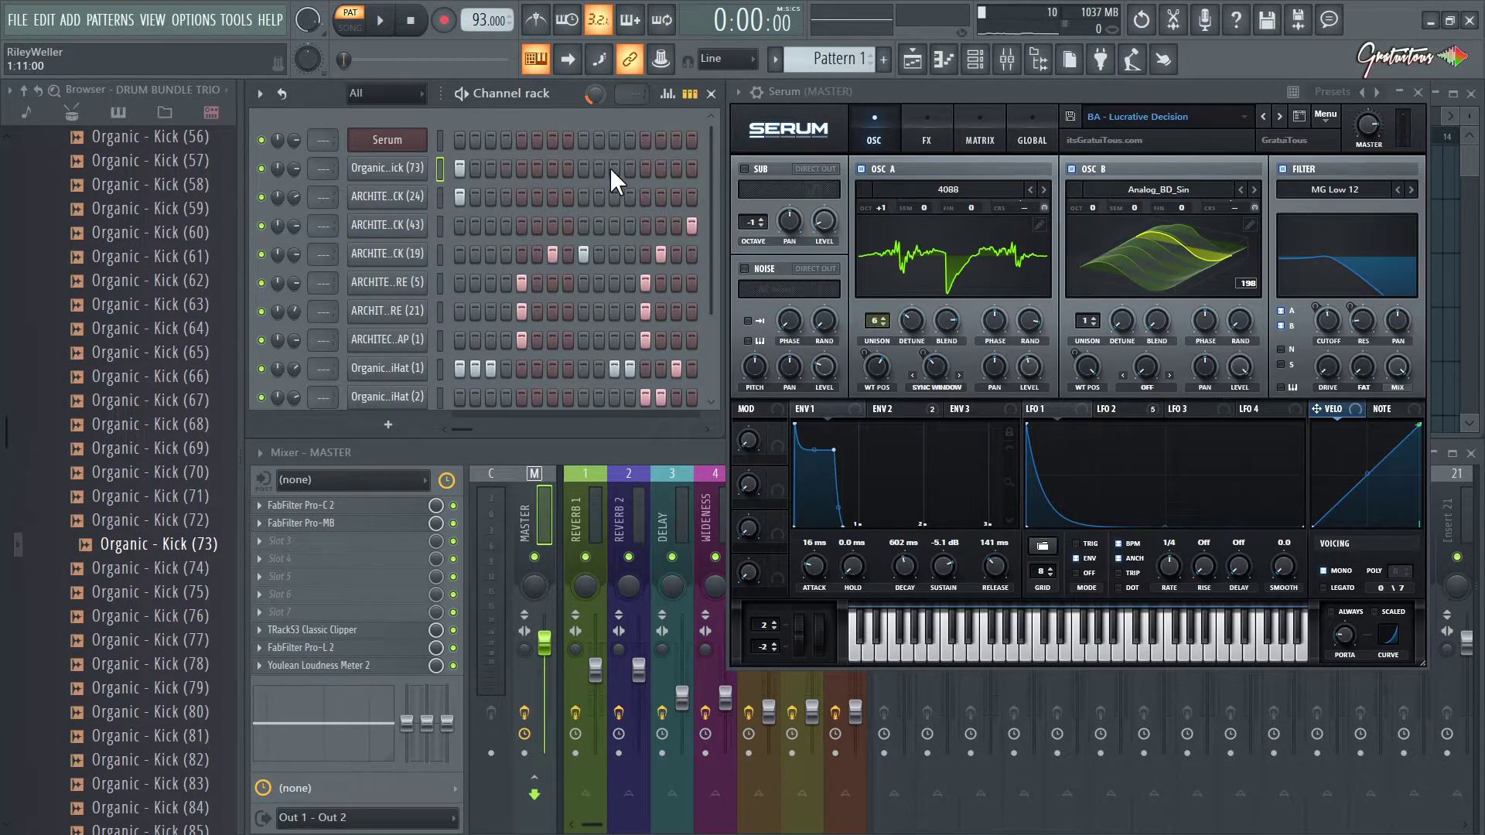
- Enable reverse polarity in Organic - Kick (73)'s sampler settings, play the pattern, and close the settings
{"action": "left_click", "coordinate": [418, 170]}
{"action": "left_click", "coordinate": [901, 516]}
{"action": "key", "text": "space"}
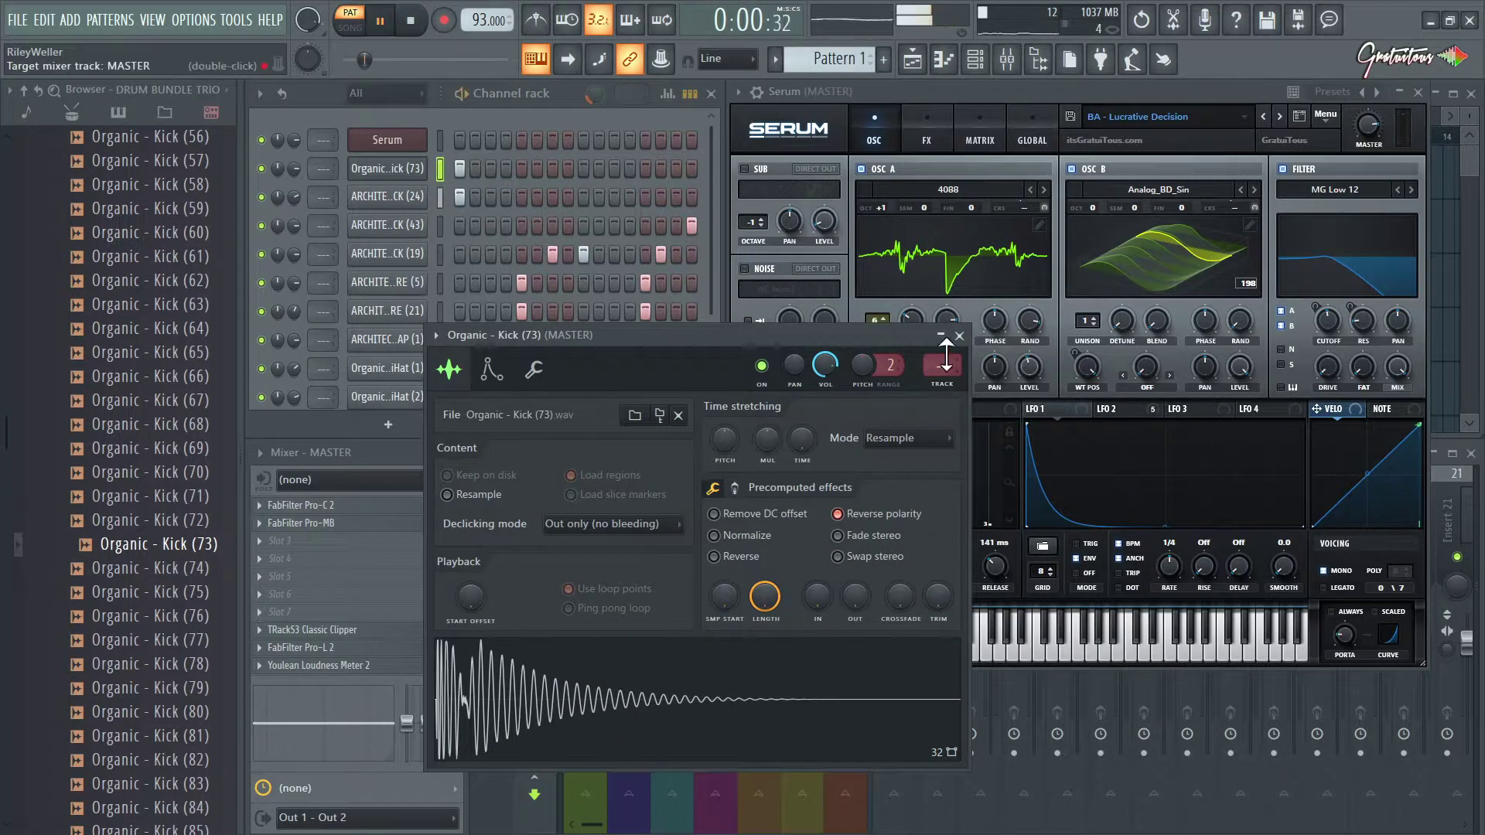
{"action": "left_click", "coordinate": [960, 338]}
- Add an Organic - Kick (73) hit on step 4, trying and removing hits on steps 3 and 8
{"action": "left_click", "coordinate": [491, 168]}
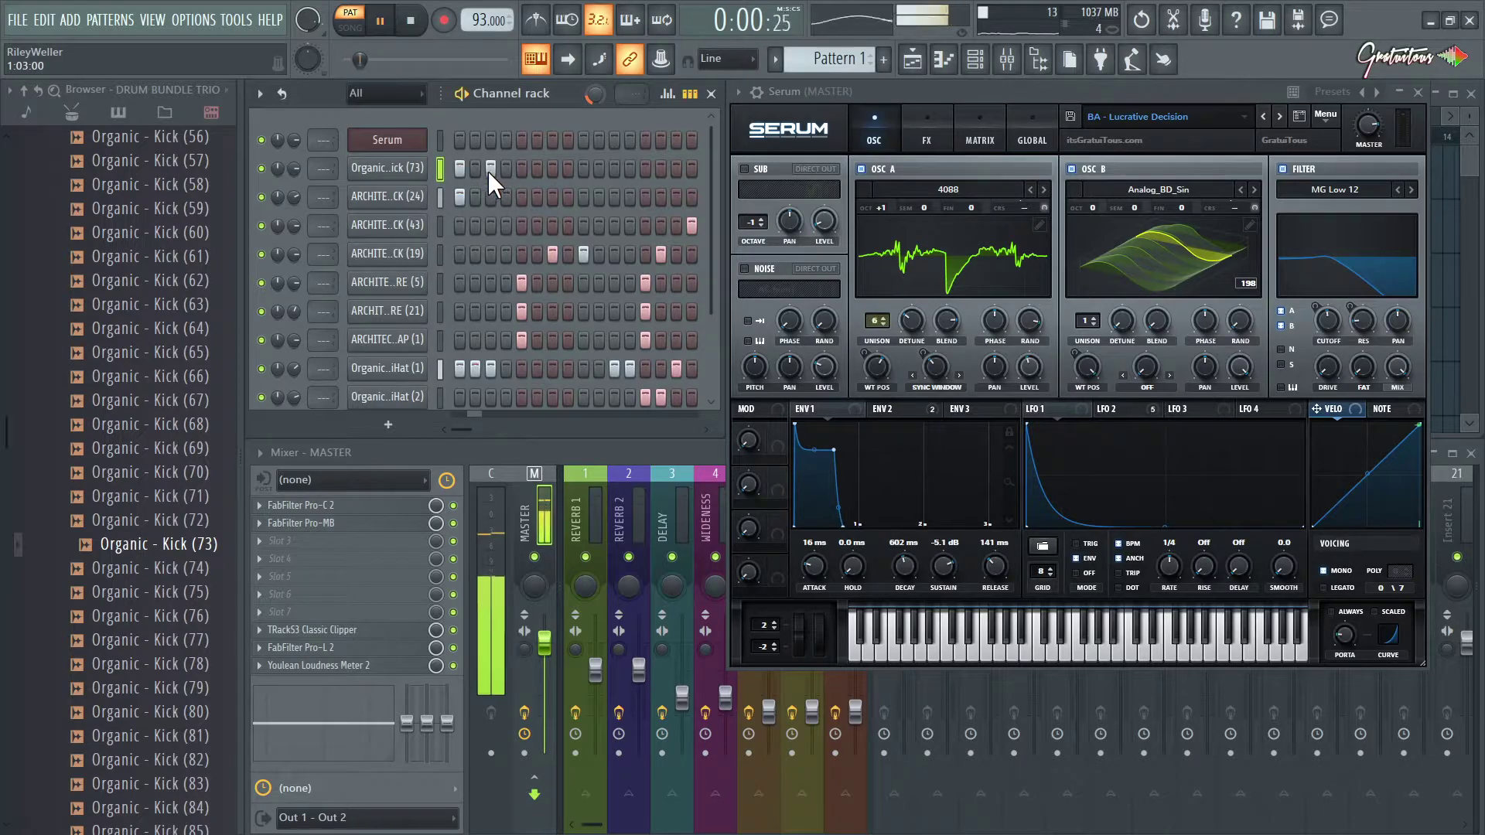
{"action": "left_click", "coordinate": [490, 168]}
{"action": "left_click", "coordinate": [506, 168]}
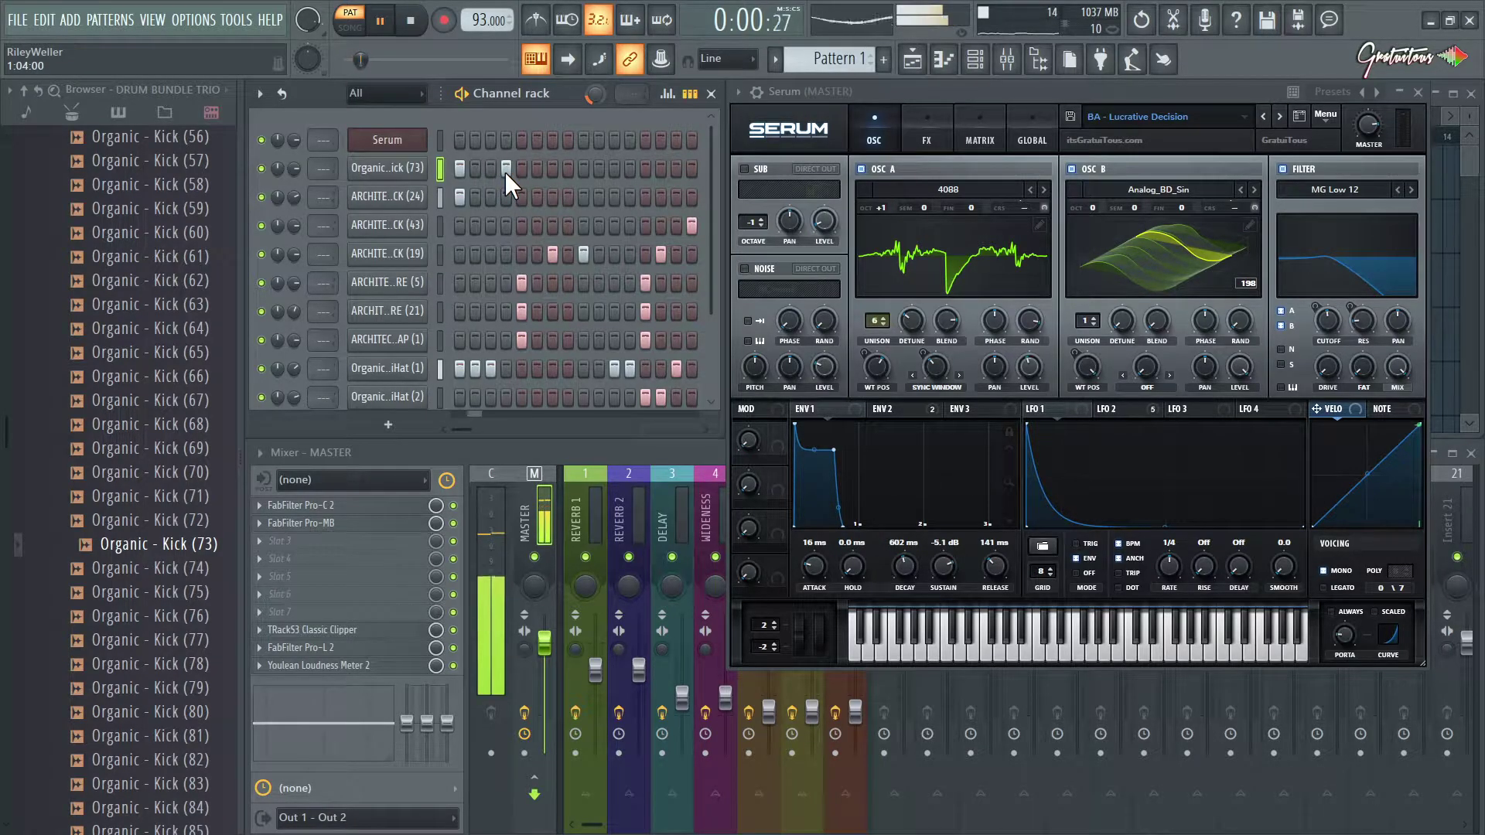
{"action": "left_click", "coordinate": [565, 172]}
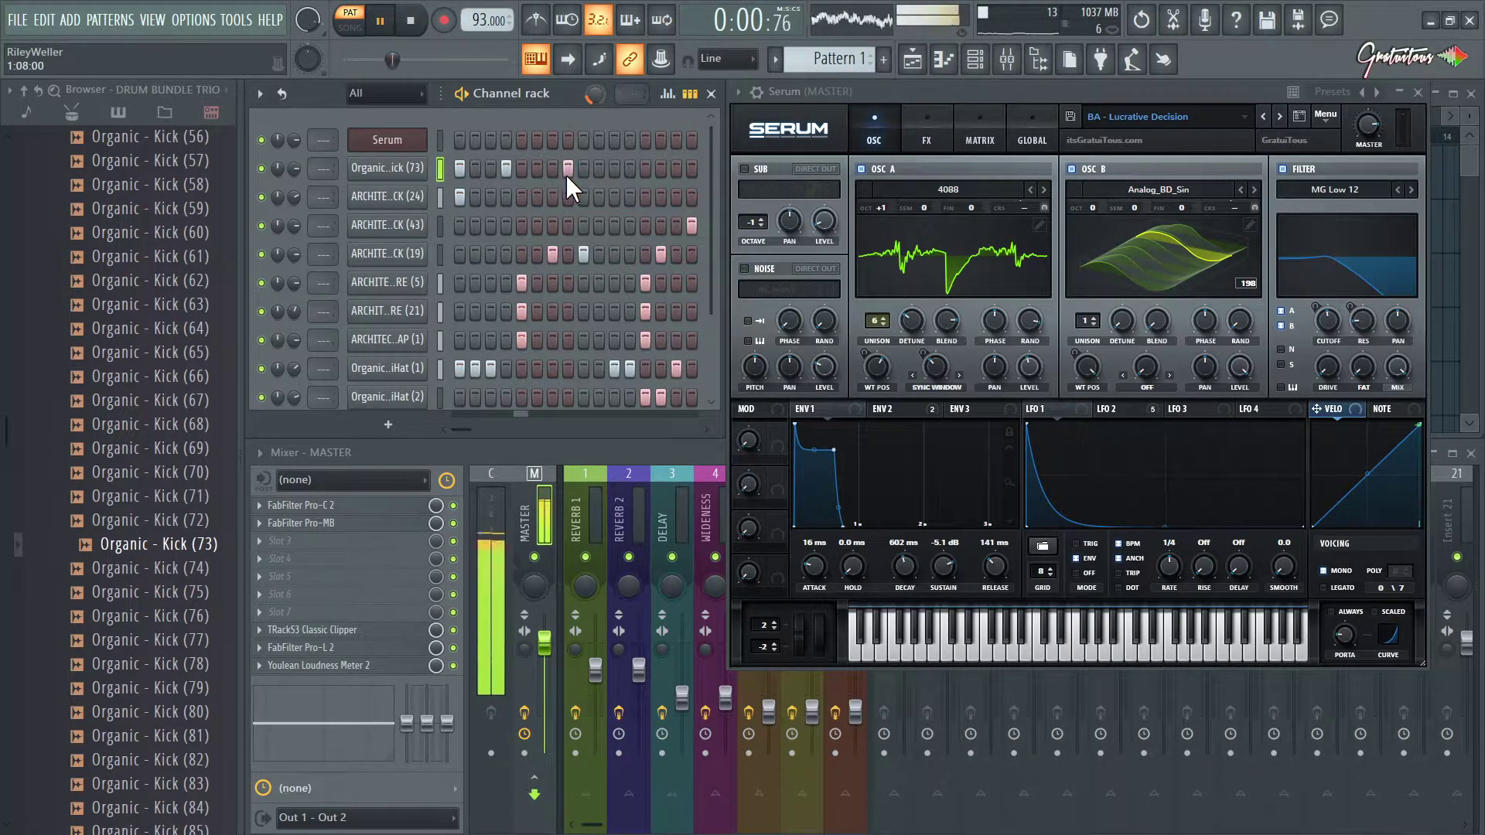
{"action": "left_click", "coordinate": [567, 168]}
- Try an Organic - Kick (73) hit on step 12, stop playback, and place it on step 11 instead
{"action": "left_click", "coordinate": [628, 169]}
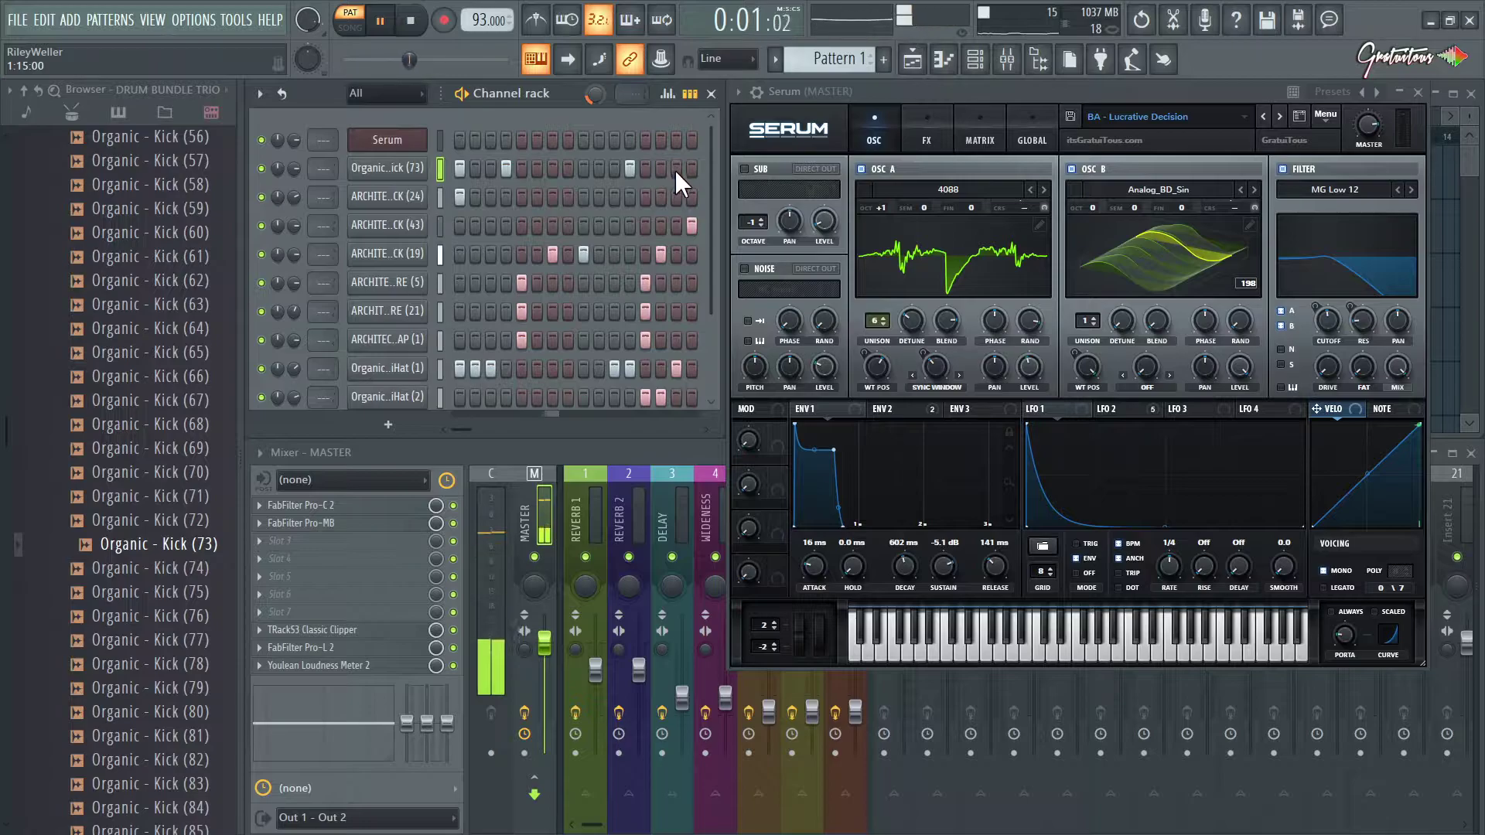
{"action": "key", "text": "space"}
{"action": "right_click", "coordinate": [626, 169]}
{"action": "left_click", "coordinate": [612, 168]}
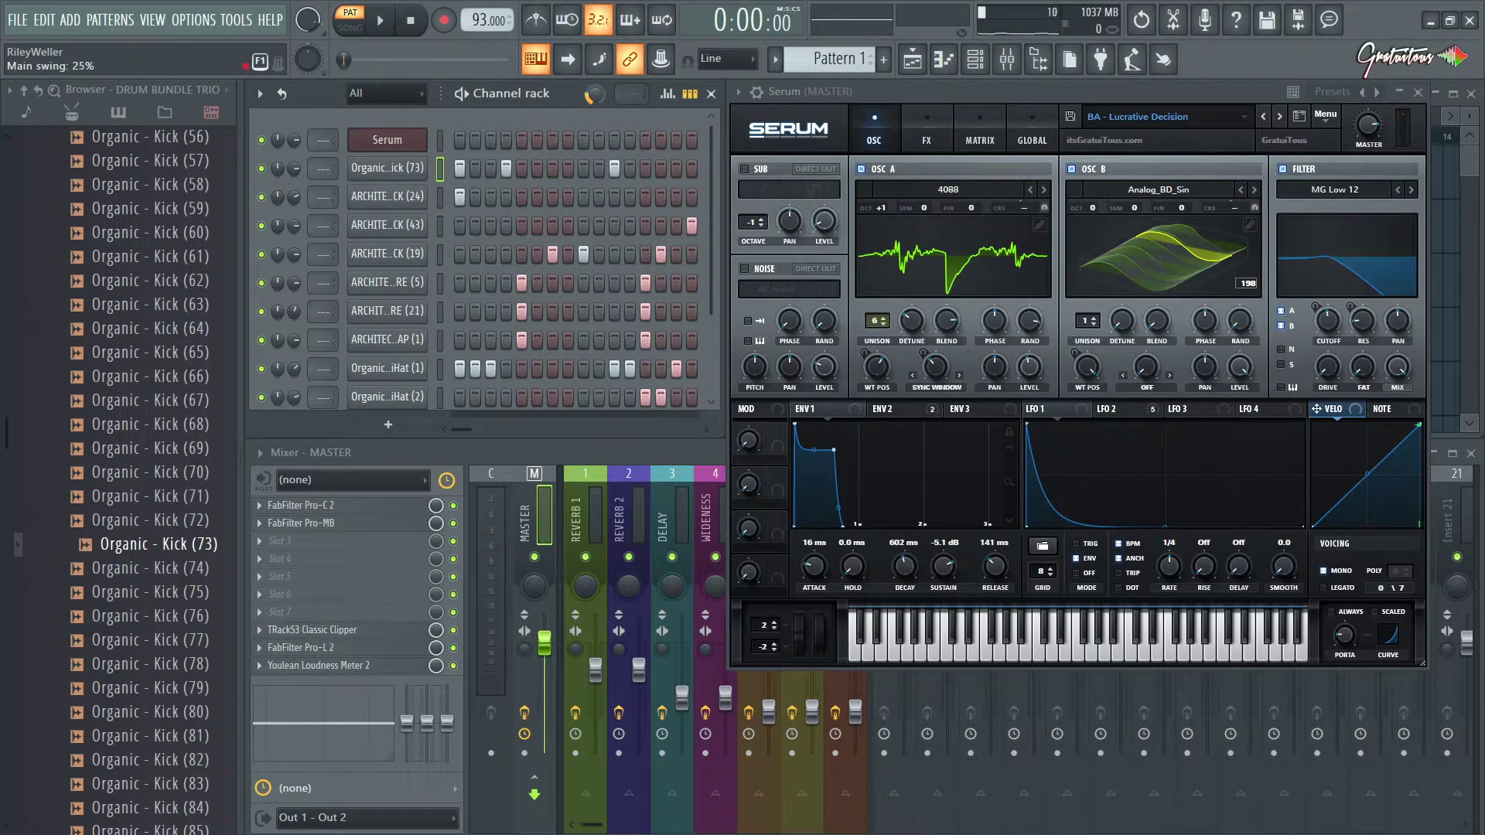
- Add an Organic - Kick (73) hit on step 6 during playback and lower that hit's velocity in the graph editor
{"action": "key", "text": "space"}
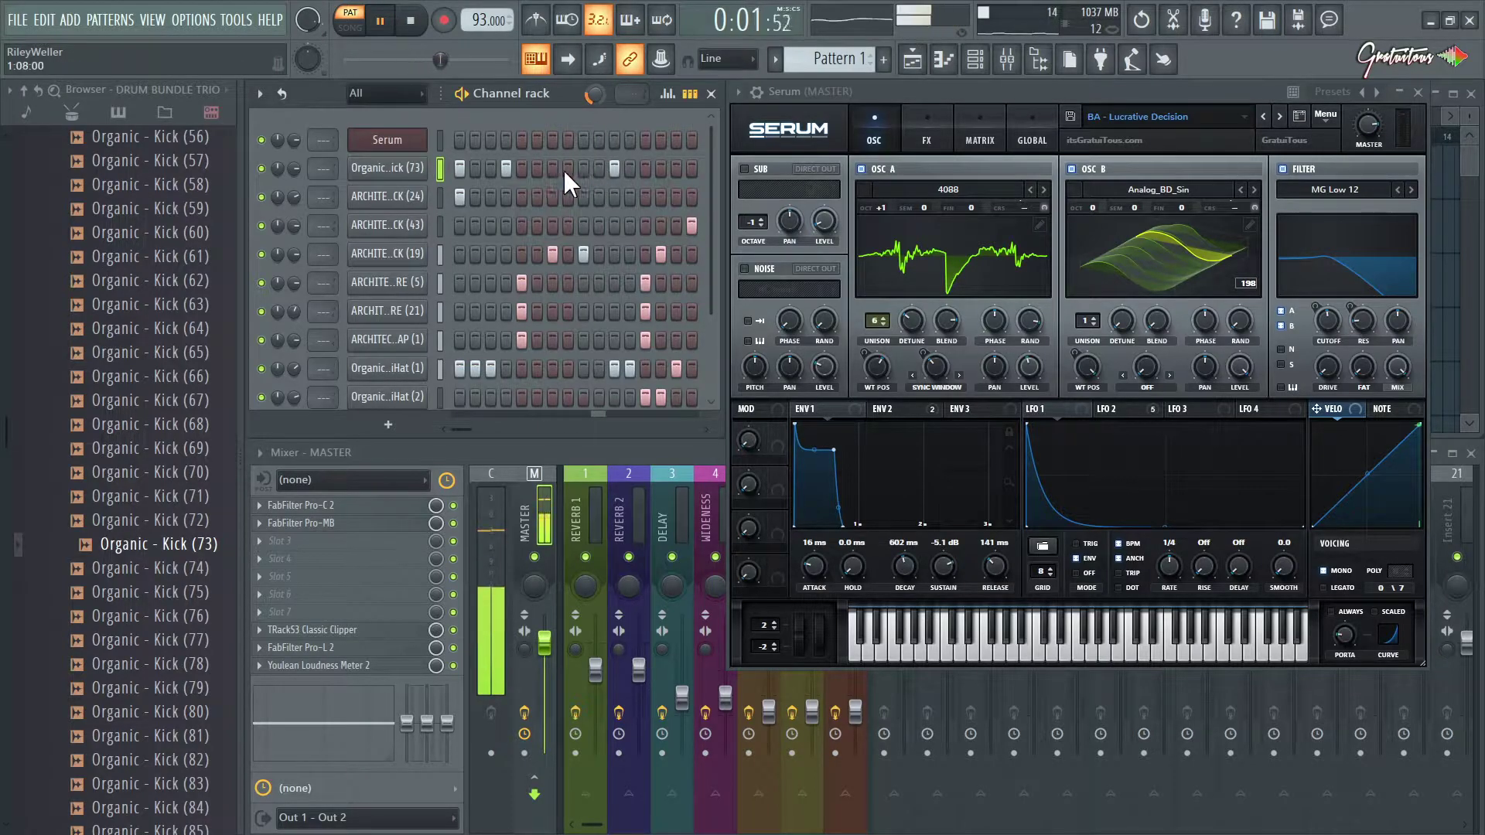
{"action": "left_click", "coordinate": [535, 168]}
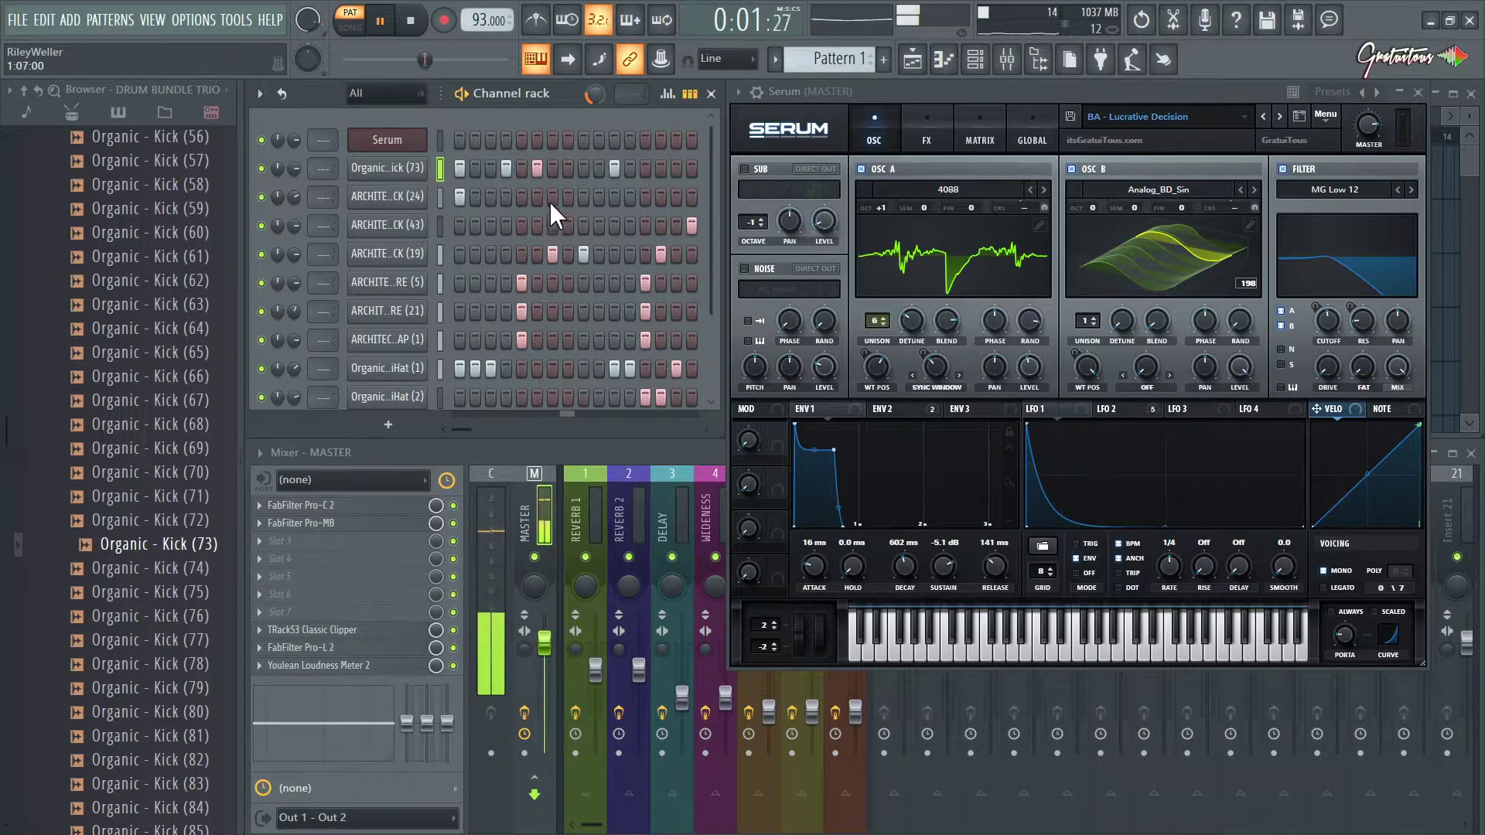
{"action": "key", "text": "space"}
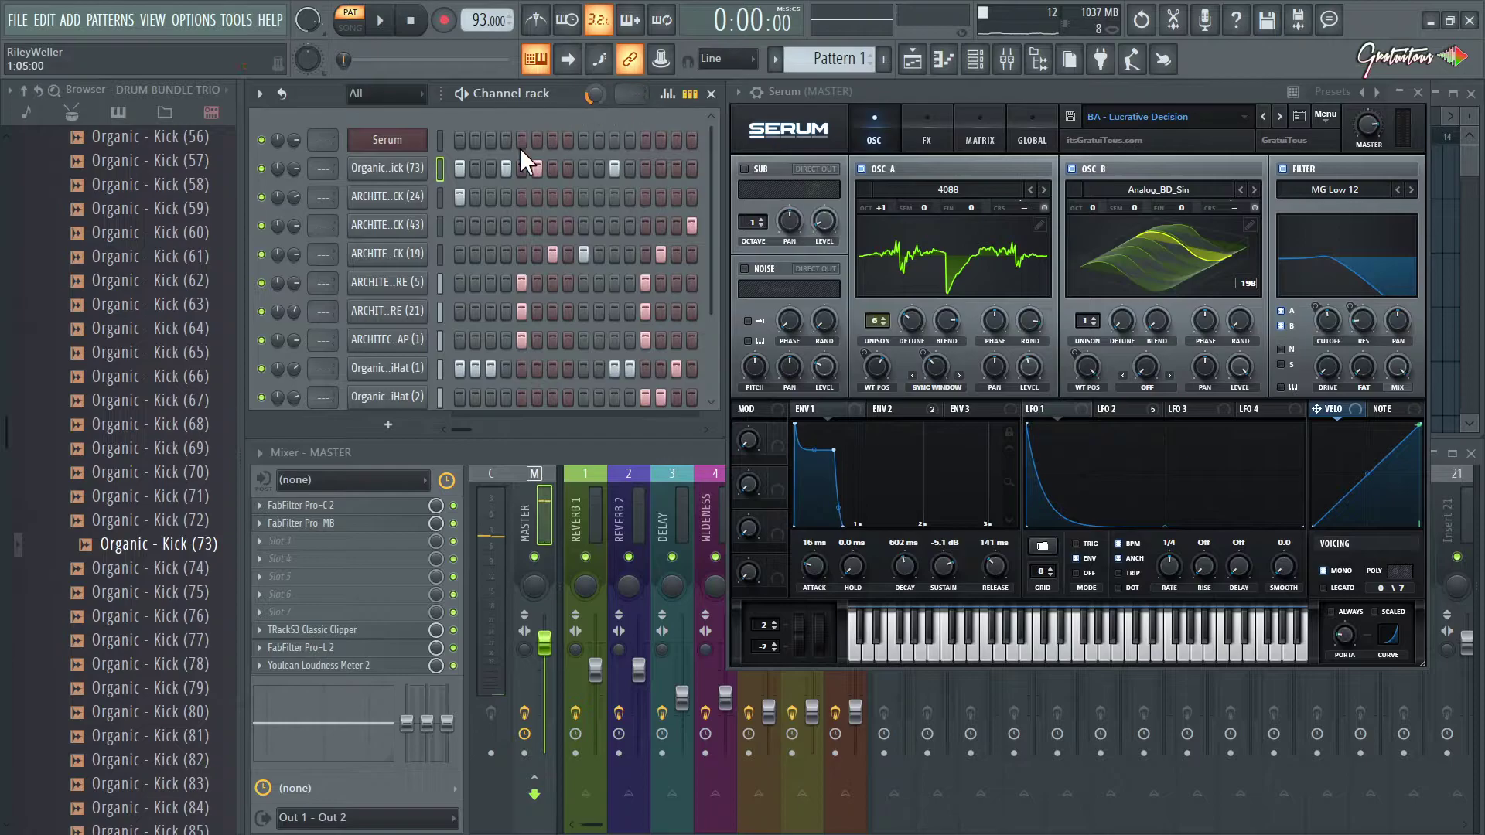
{"action": "left_click", "coordinate": [659, 94]}
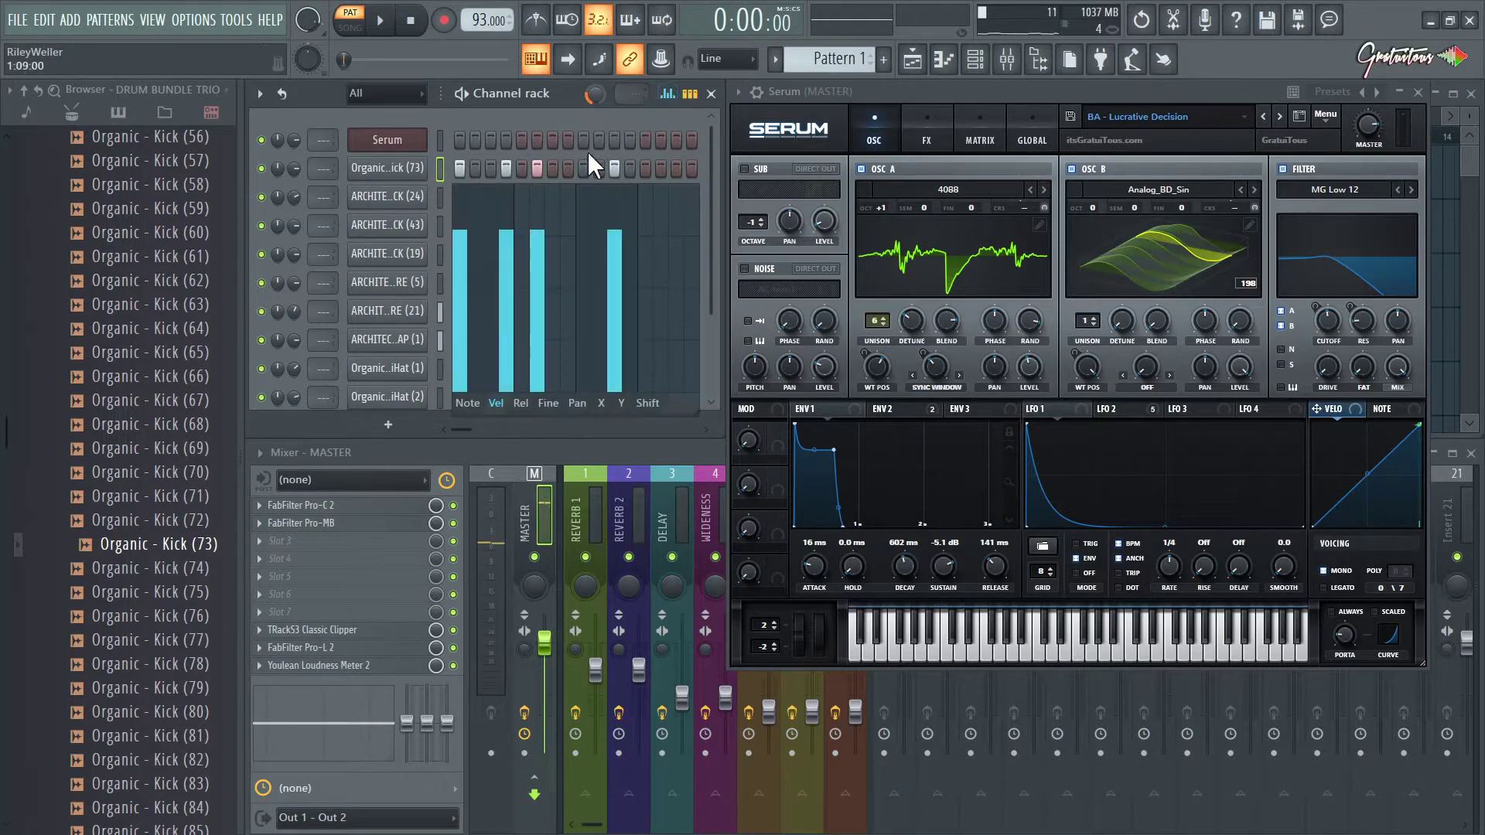
{"action": "left_click_drag", "start_coordinate": [551, 236], "coordinate": [547, 252]}
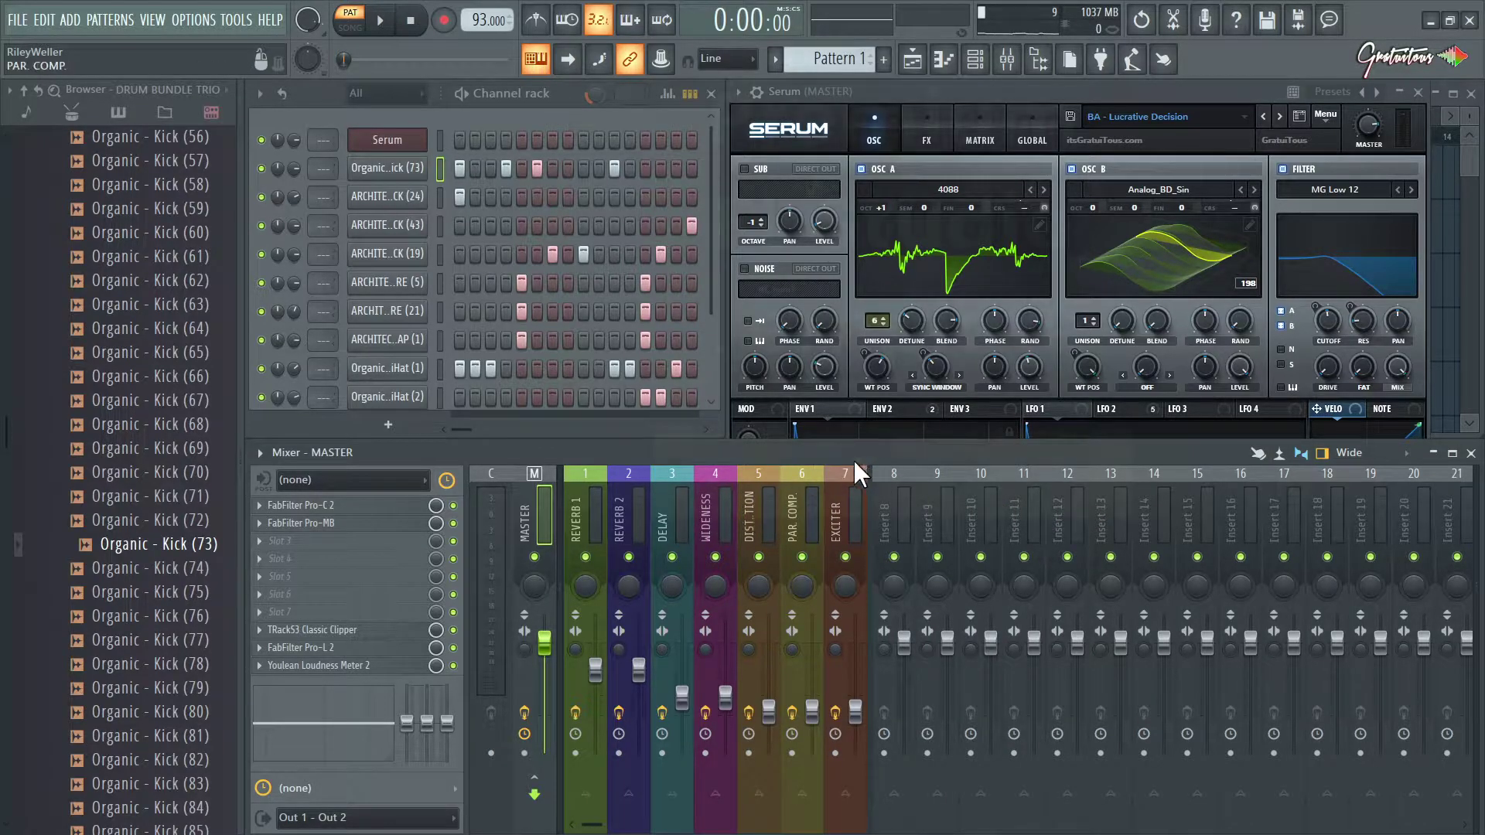
{"action": "left_click_drag", "start_coordinate": [846, 502], "coordinate": [673, 516]}
{"action": "left_click", "coordinate": [967, 514]}
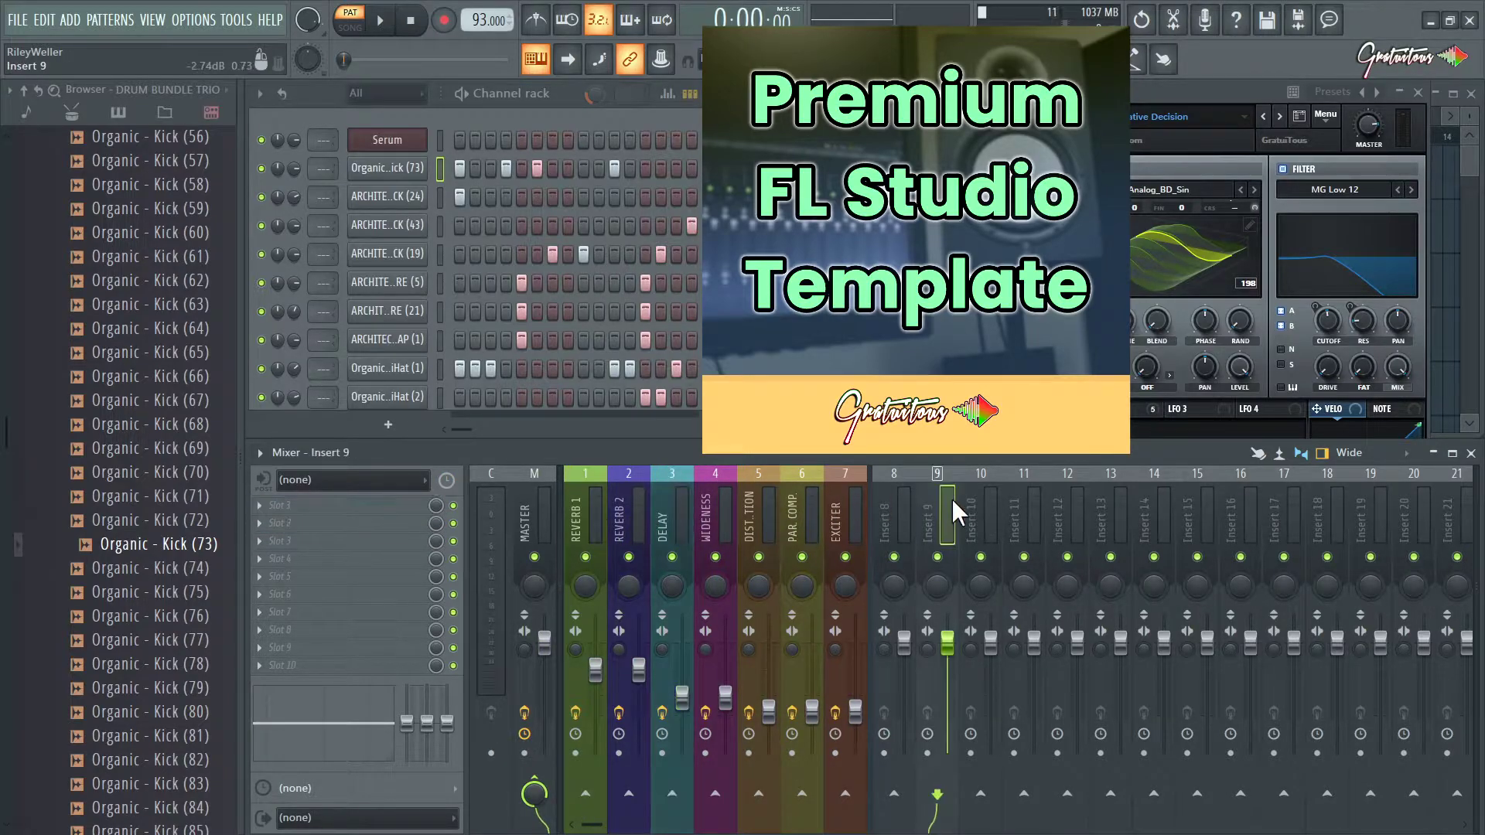
{"action": "left_click", "coordinate": [1191, 503]}
{"action": "left_click", "coordinate": [927, 90]}
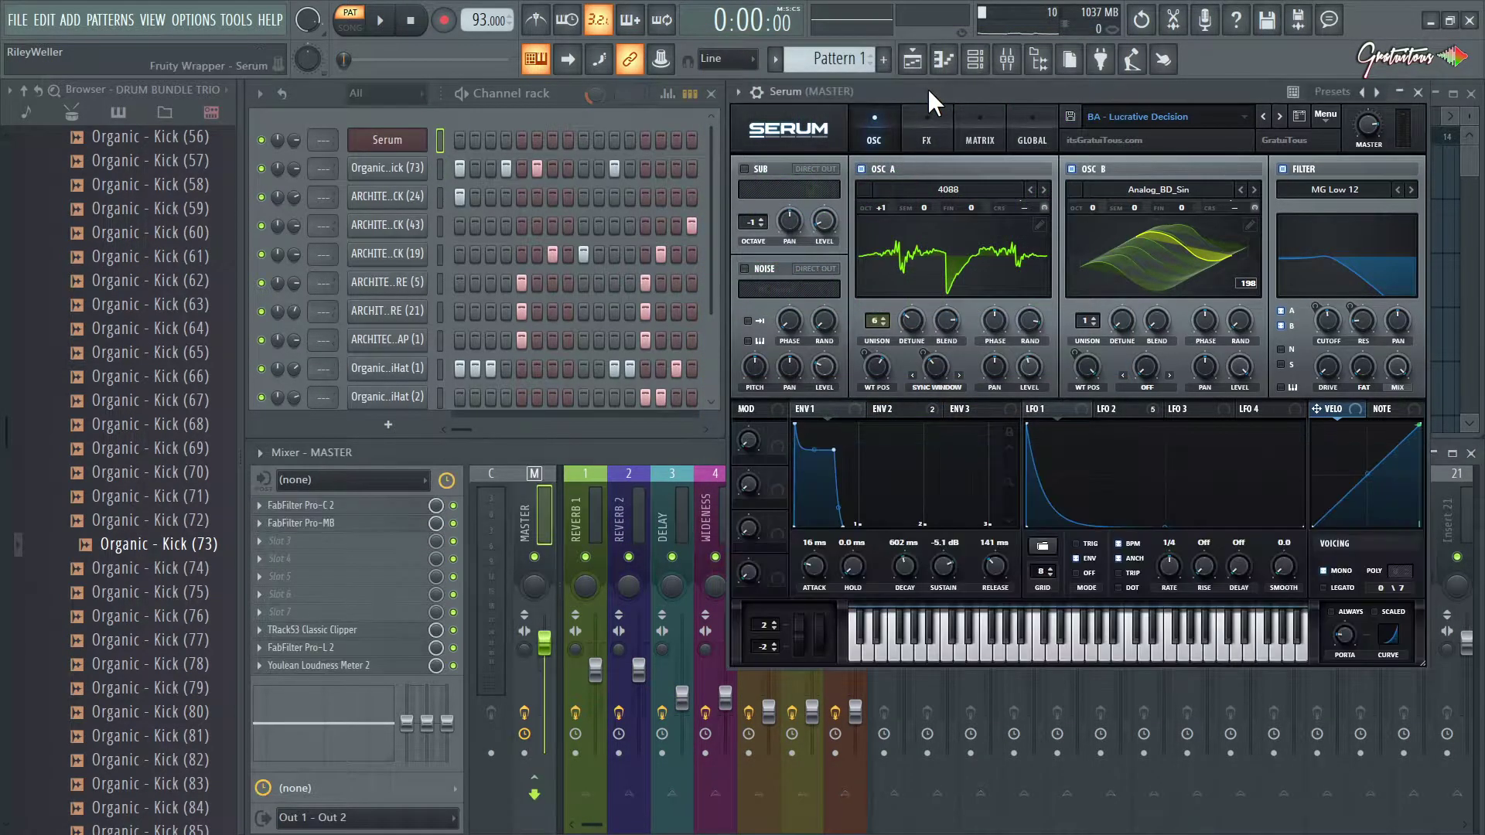
{"action": "left_click", "coordinate": [552, 111]}
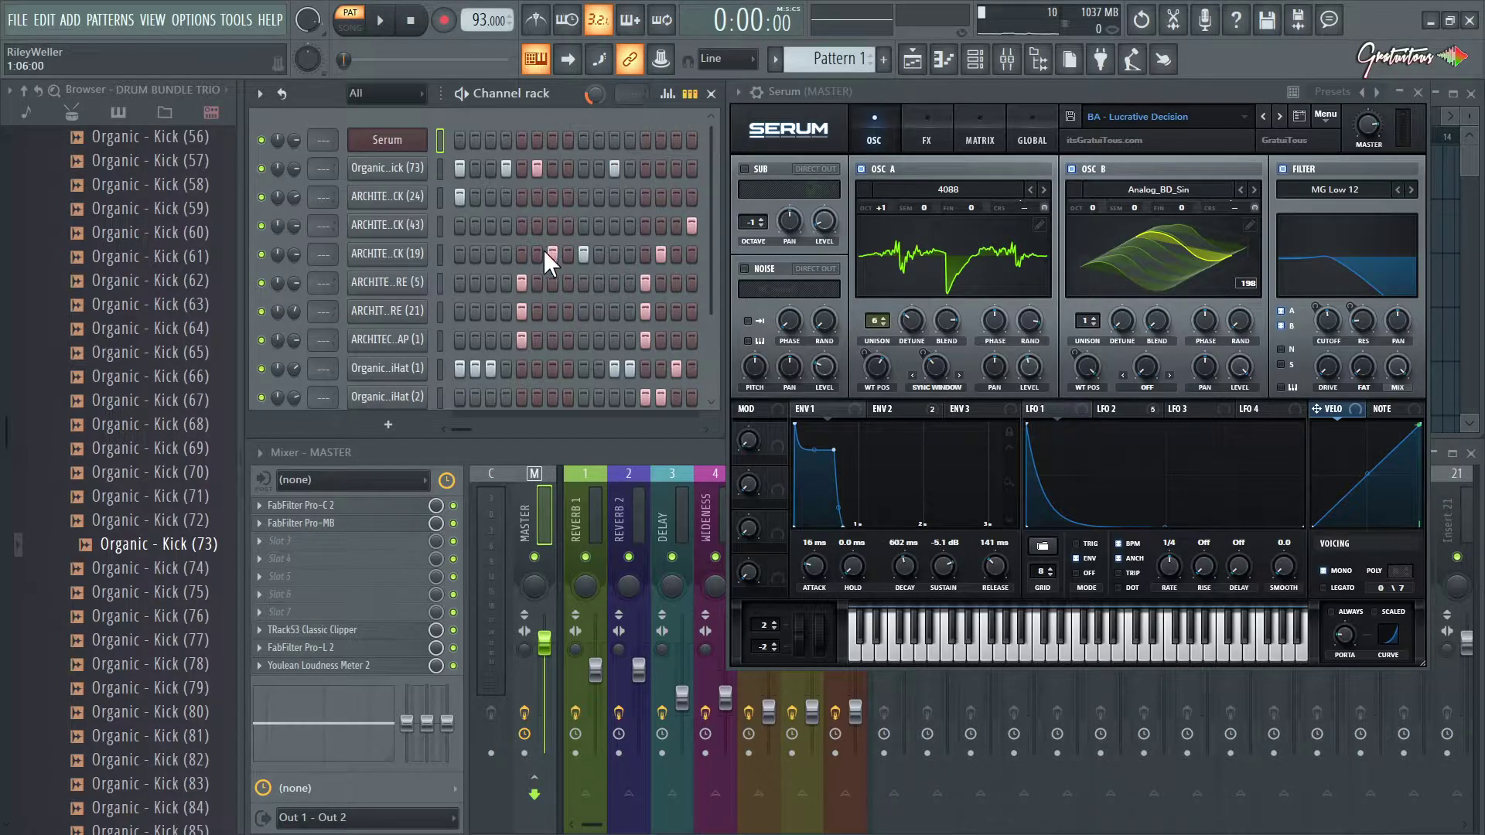
- Reset the channel panning of the Architect snare (21)
{"action": "right_click", "coordinate": [280, 310]}
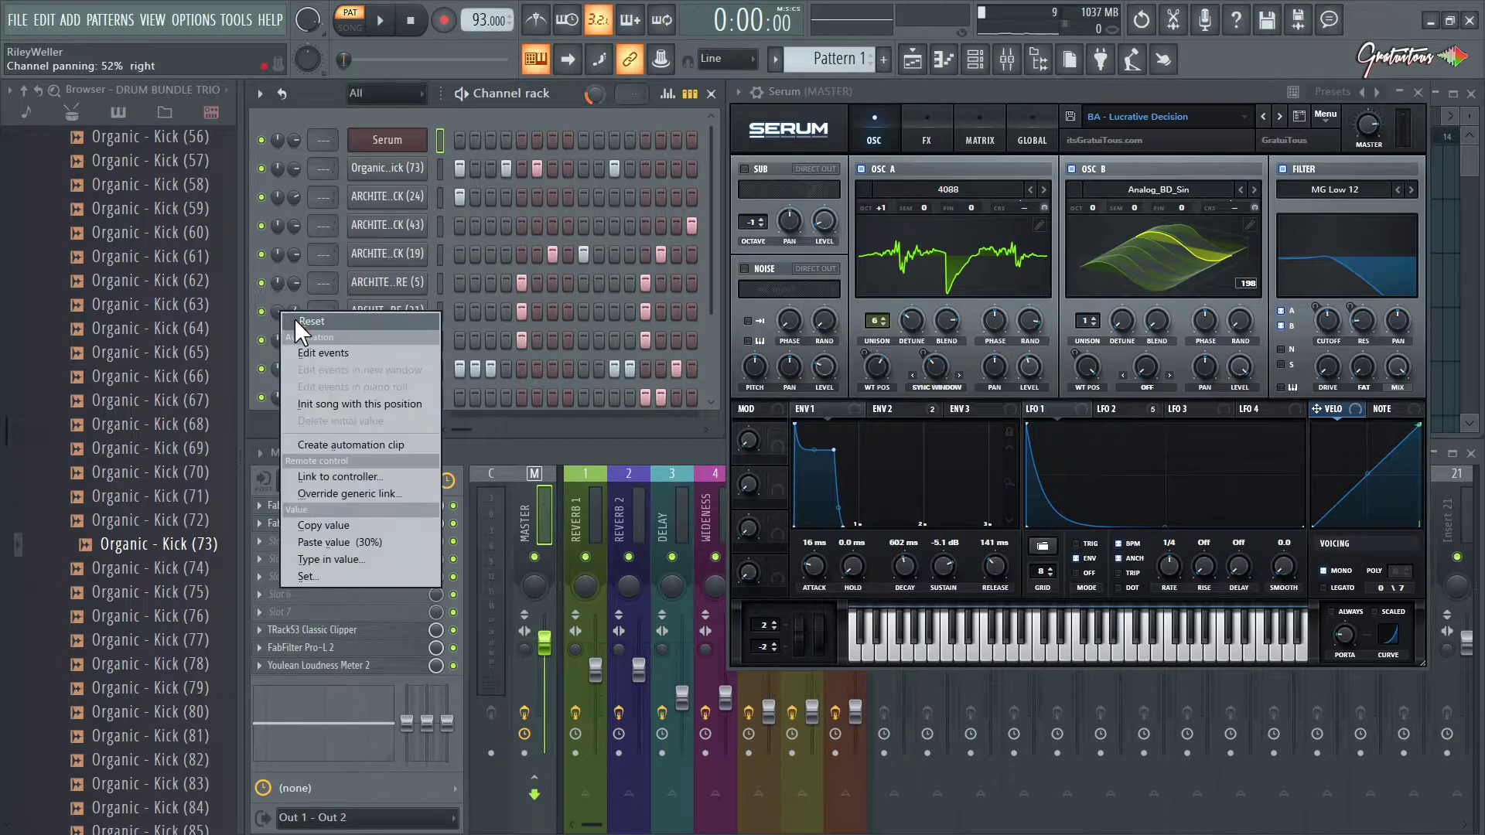
{"action": "left_click", "coordinate": [294, 318]}
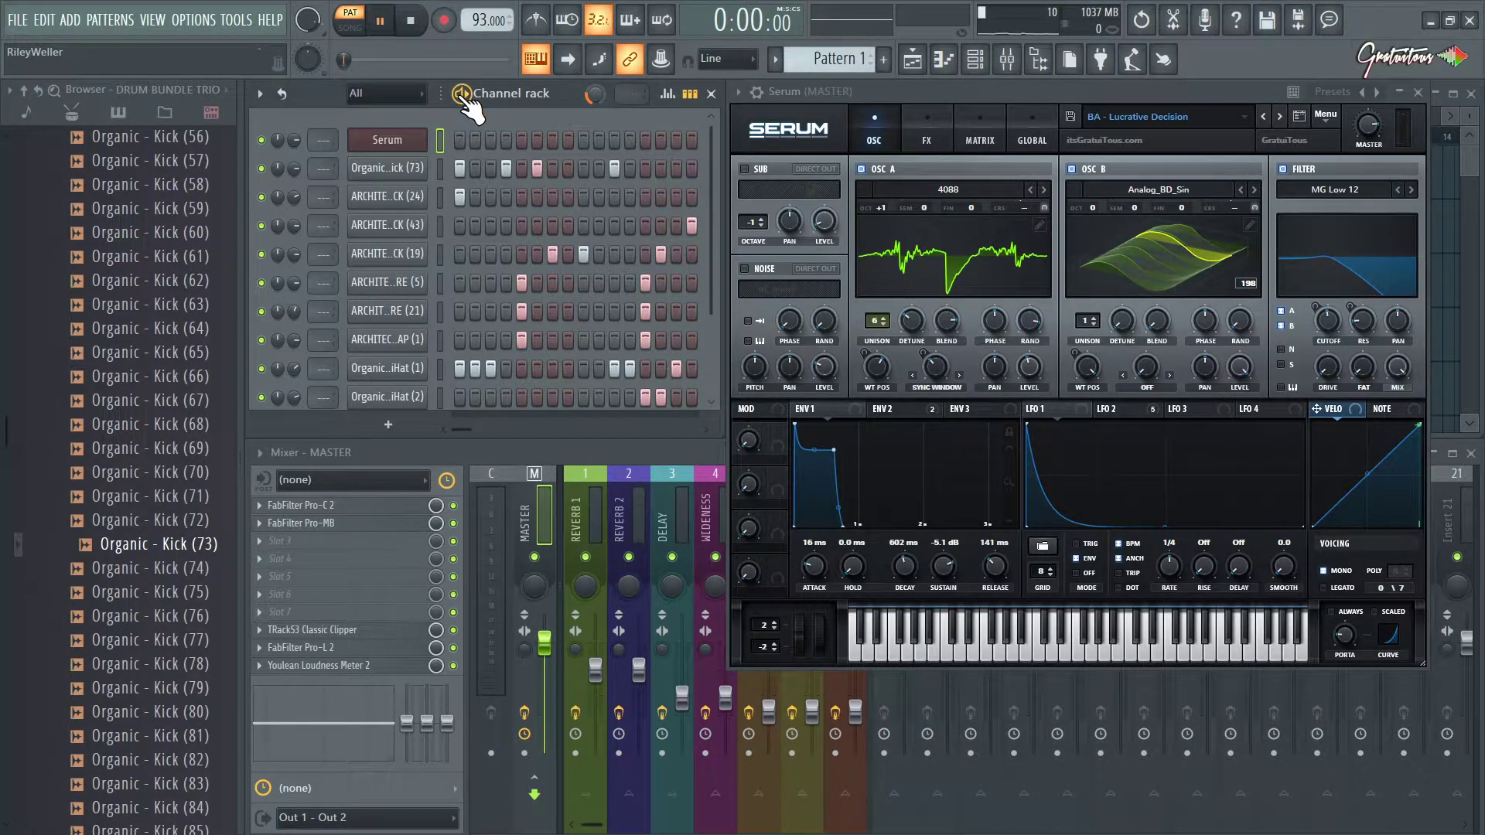
- Set the tempo to 92 BPM and slightly raise the main swing while the pattern plays
{"action": "key", "text": "space"}
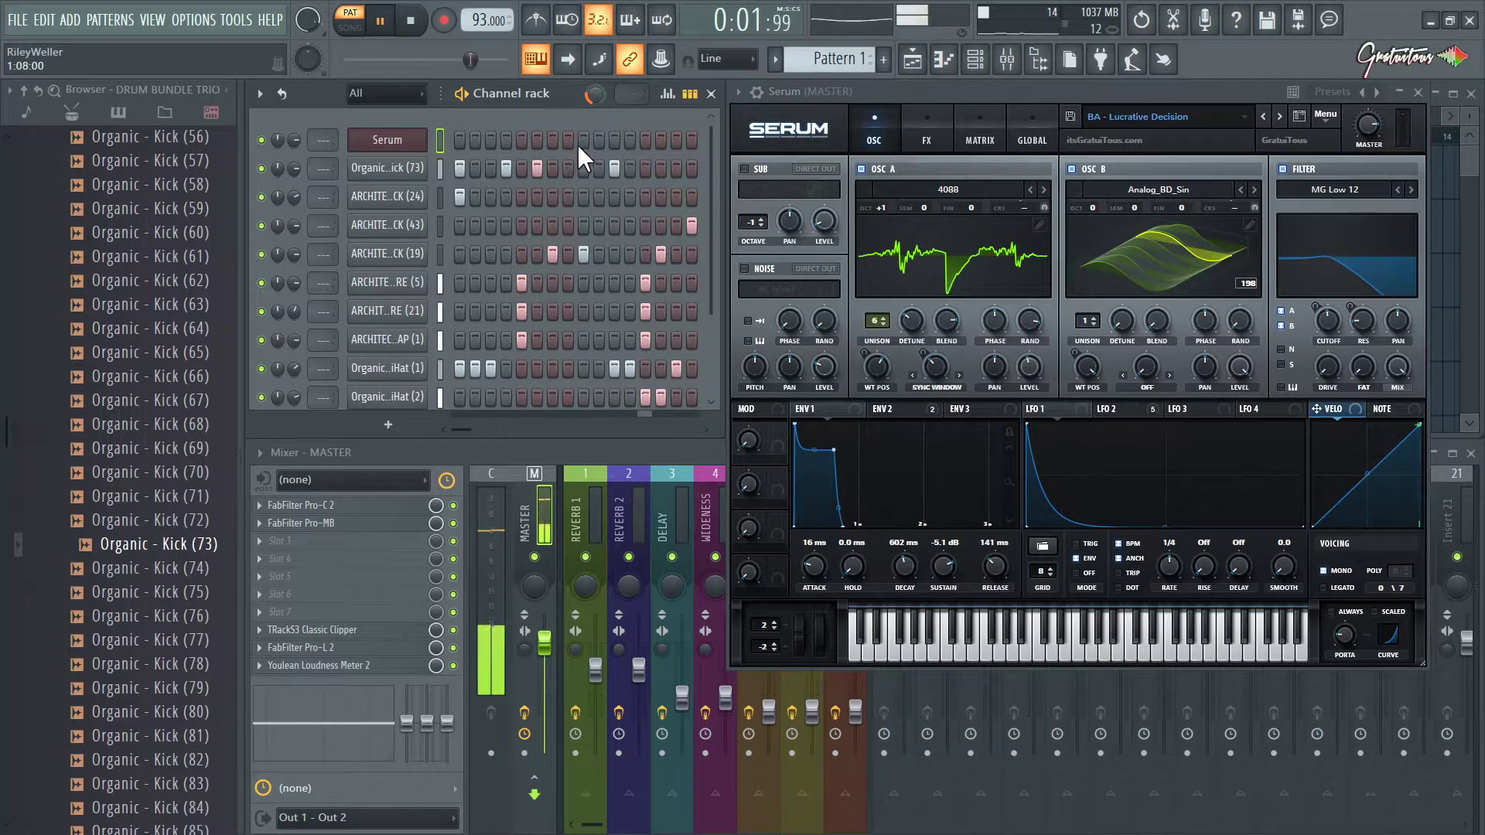
{"action": "left_click_drag", "start_coordinate": [477, 21], "coordinate": [478, 26]}
{"action": "left_click_drag", "start_coordinate": [598, 99], "coordinate": [597, 93]}
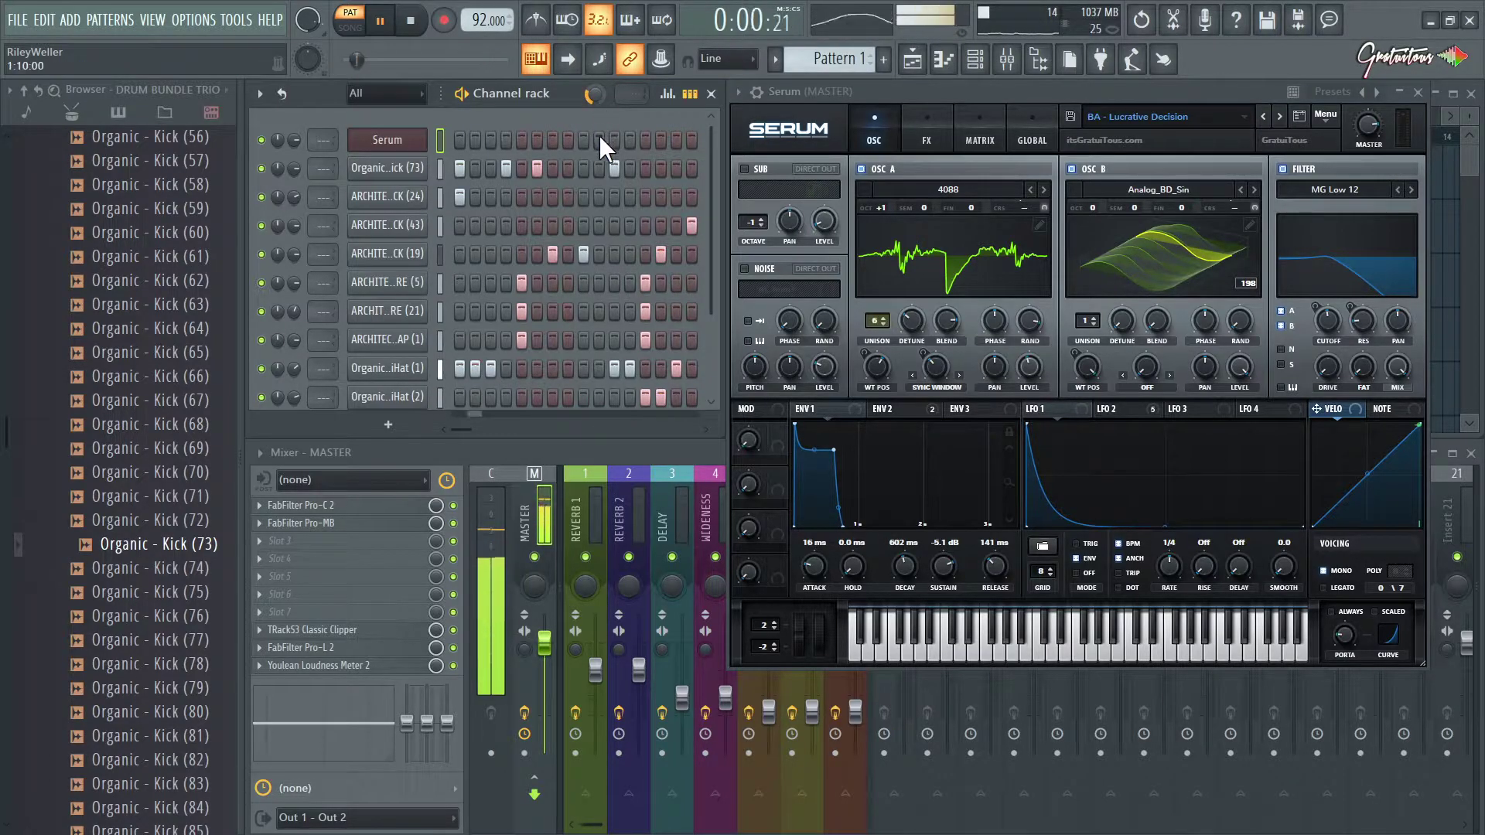
- Fine-tune the channel volume of the Architect kick (19) and stop playback
{"action": "scroll", "coordinate": [518, 225], "scroll_direction": "down", "scroll_amount": 1}
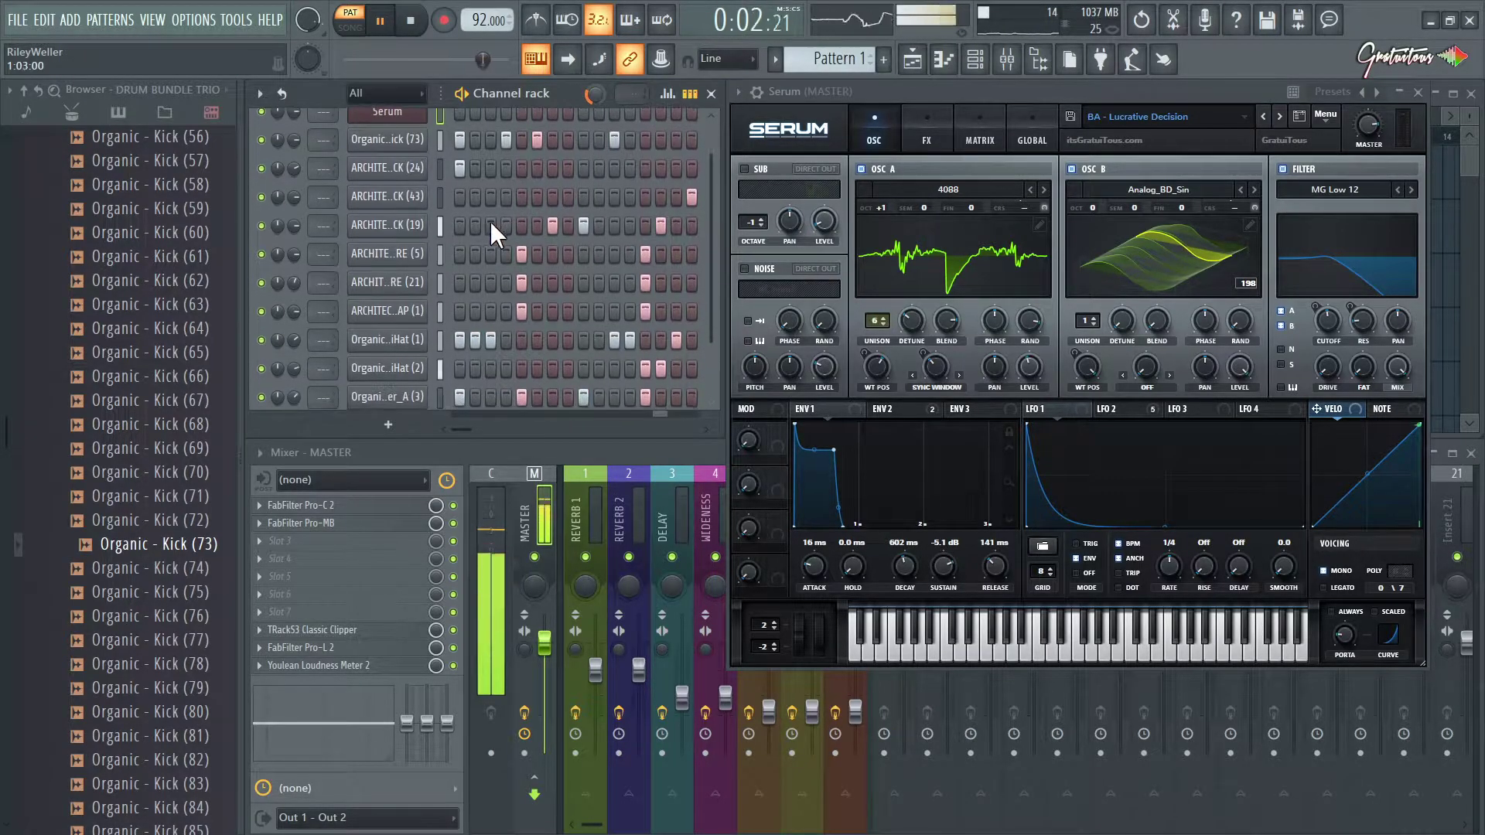
{"action": "left_click_drag", "start_coordinate": [298, 232], "coordinate": [298, 232]}
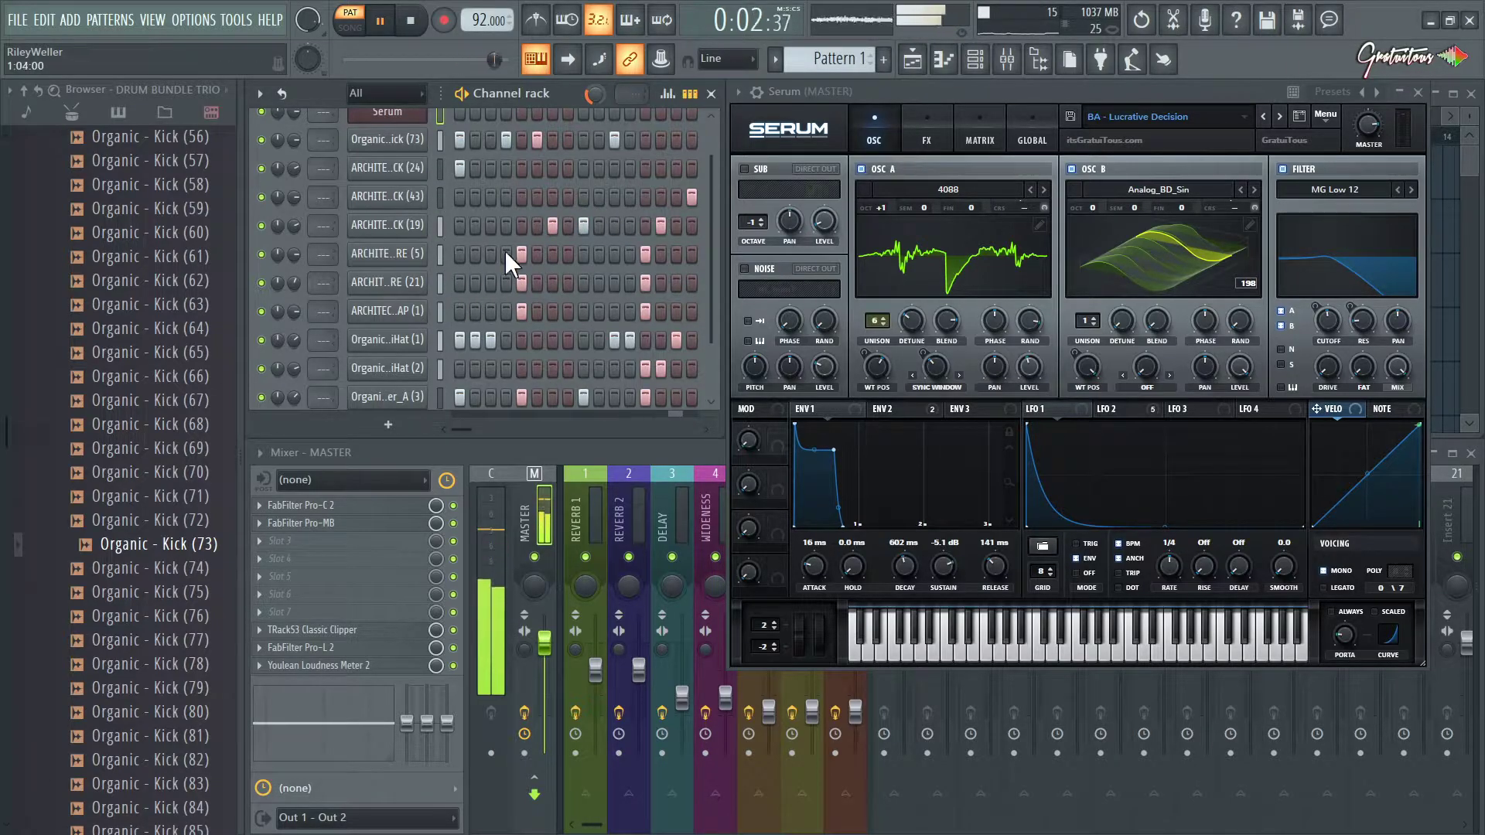
{"action": "key", "text": "space"}
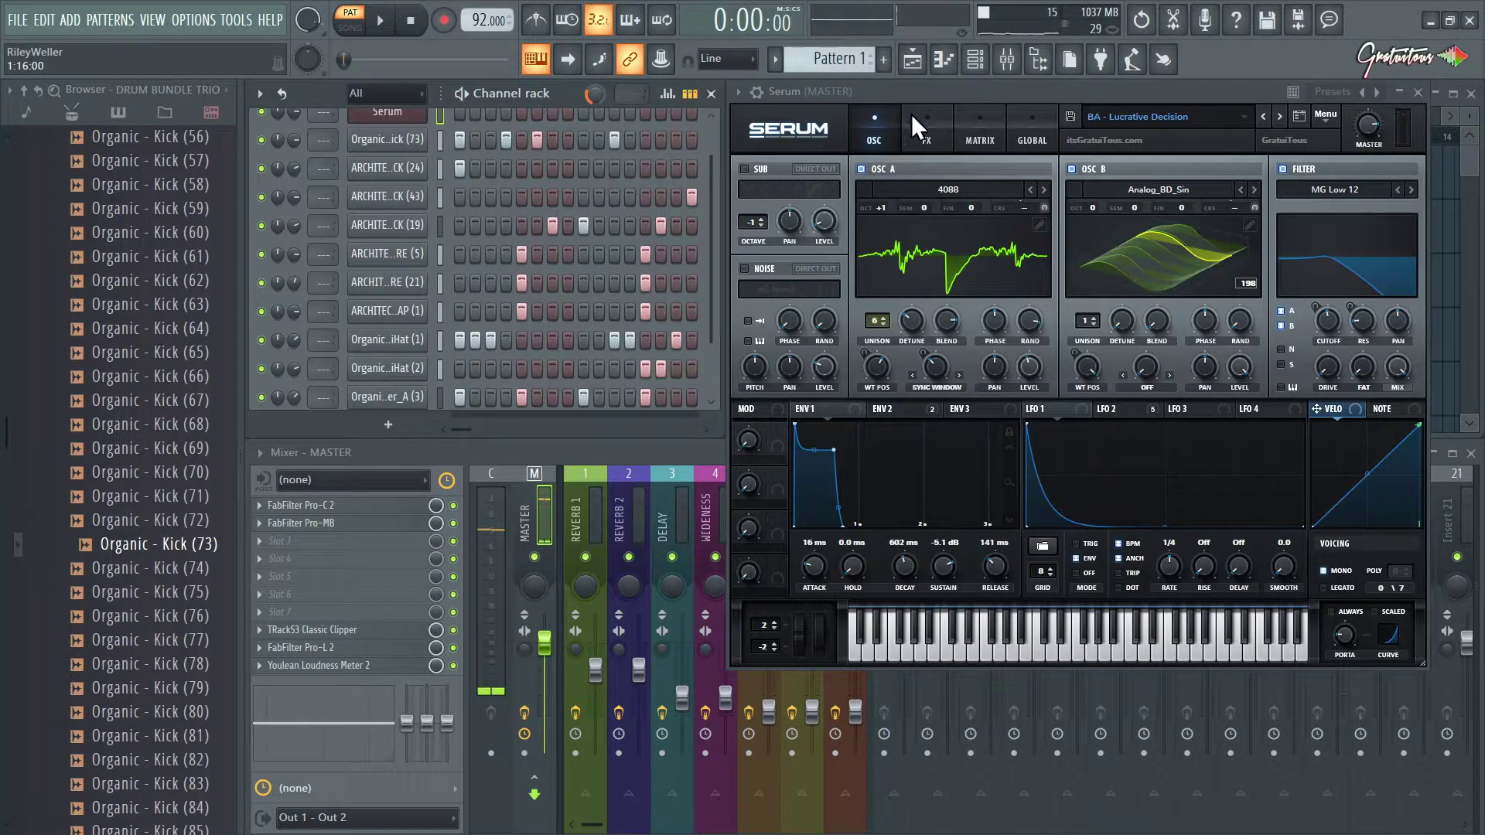
- Step forward through the Serum presets to LD - Listen Close and lower Serum's master volume
{"action": "left_click", "coordinate": [1276, 118]}
{"action": "left_click", "coordinate": [1277, 117]}
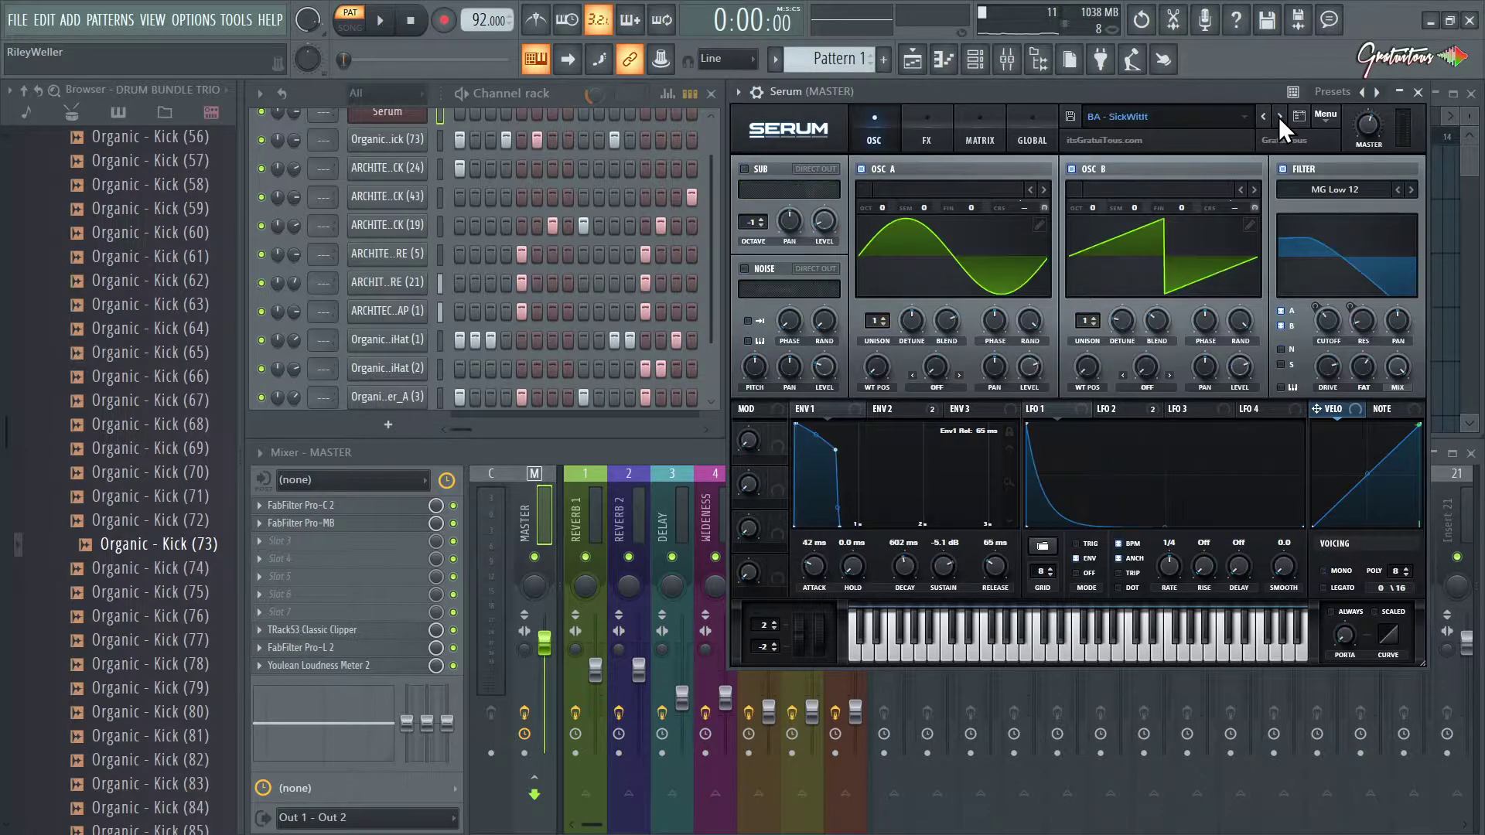
{"action": "left_click", "coordinate": [1279, 118]}
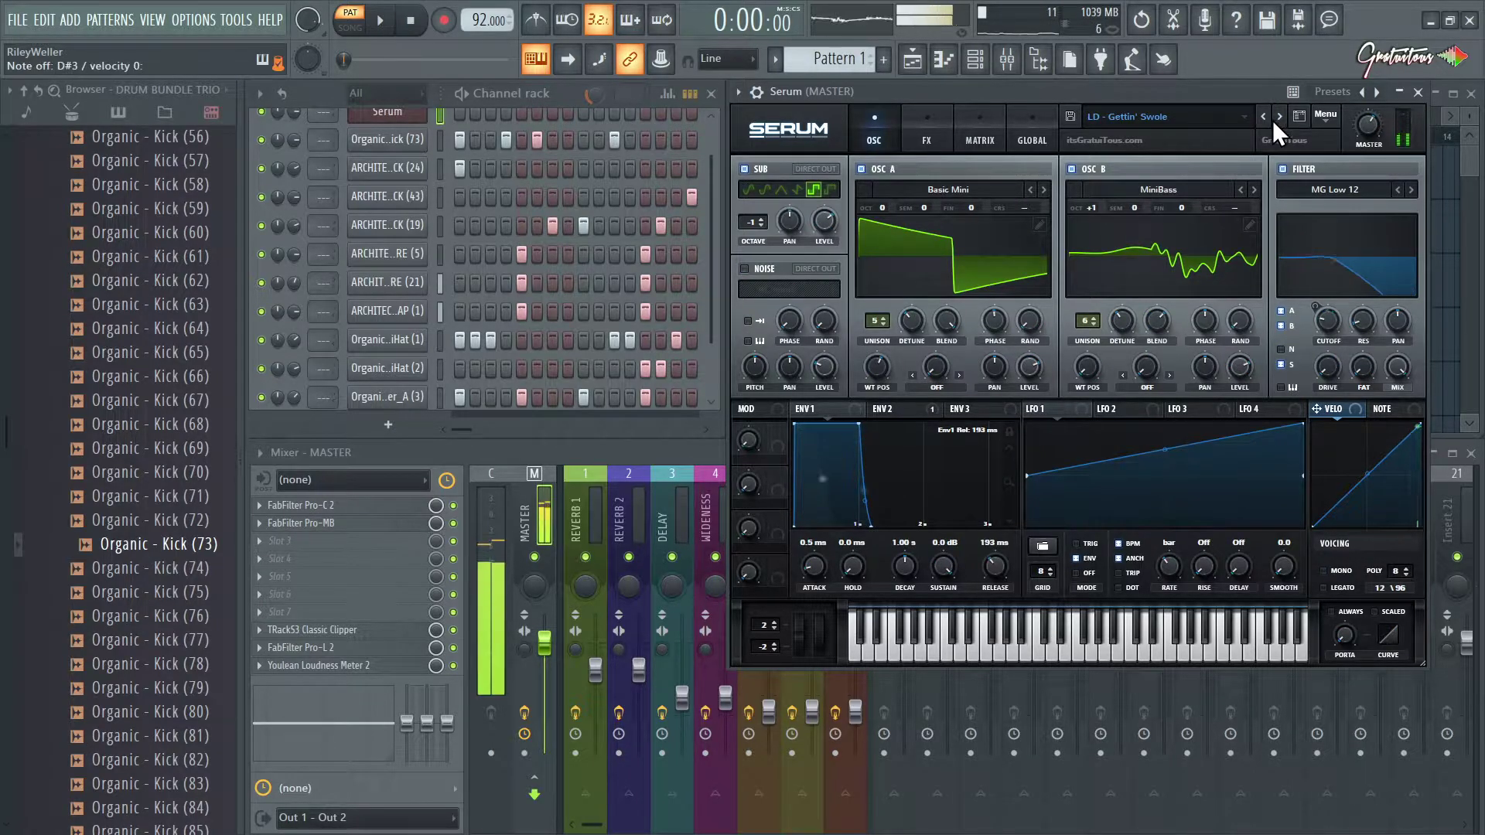
{"action": "left_click", "coordinate": [1280, 116]}
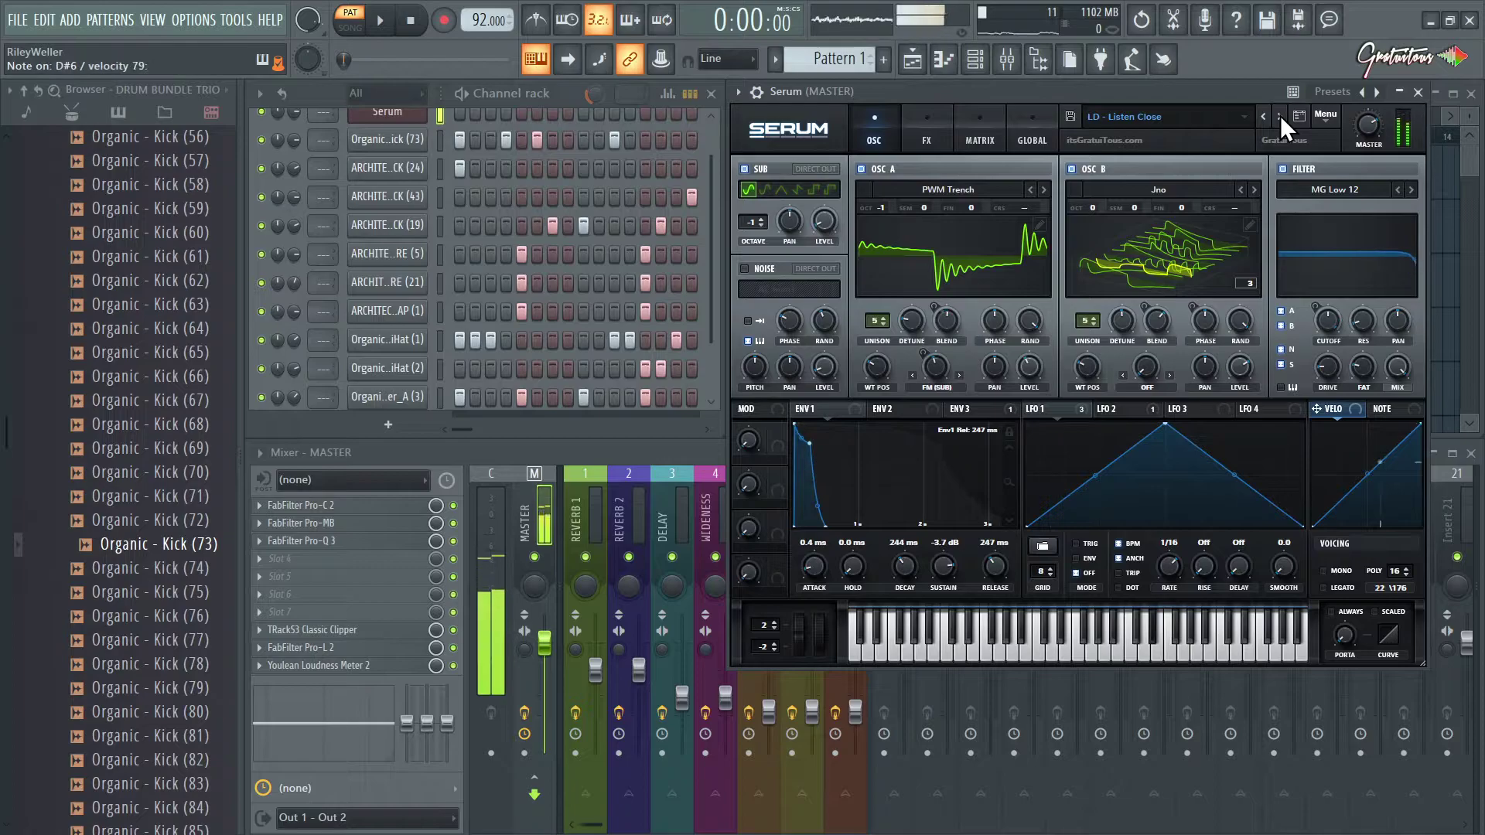
{"action": "left_click_drag", "start_coordinate": [1375, 117], "coordinate": [1377, 146]}
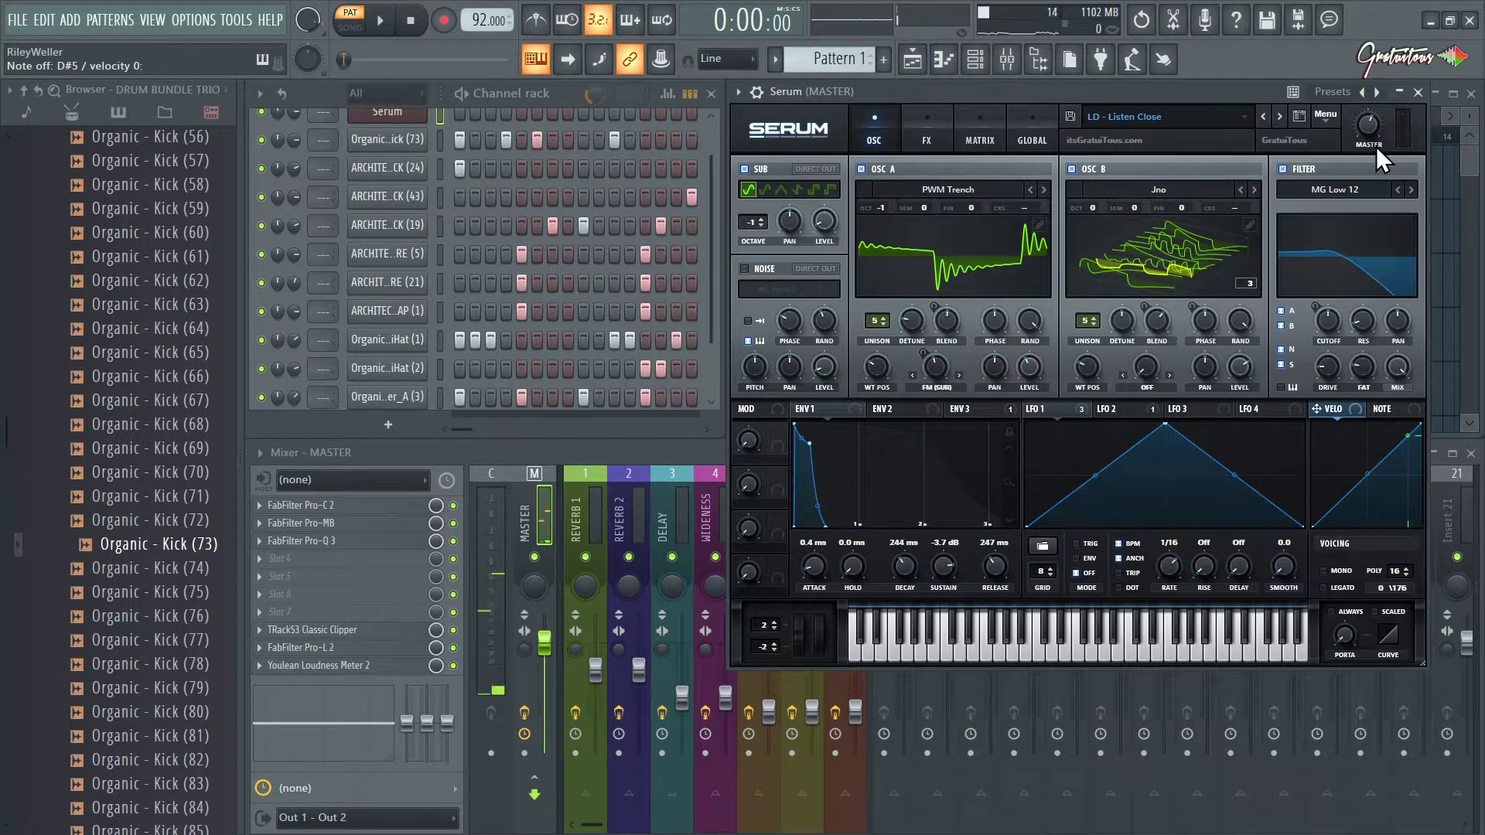
{"action": "key", "text": "space"}
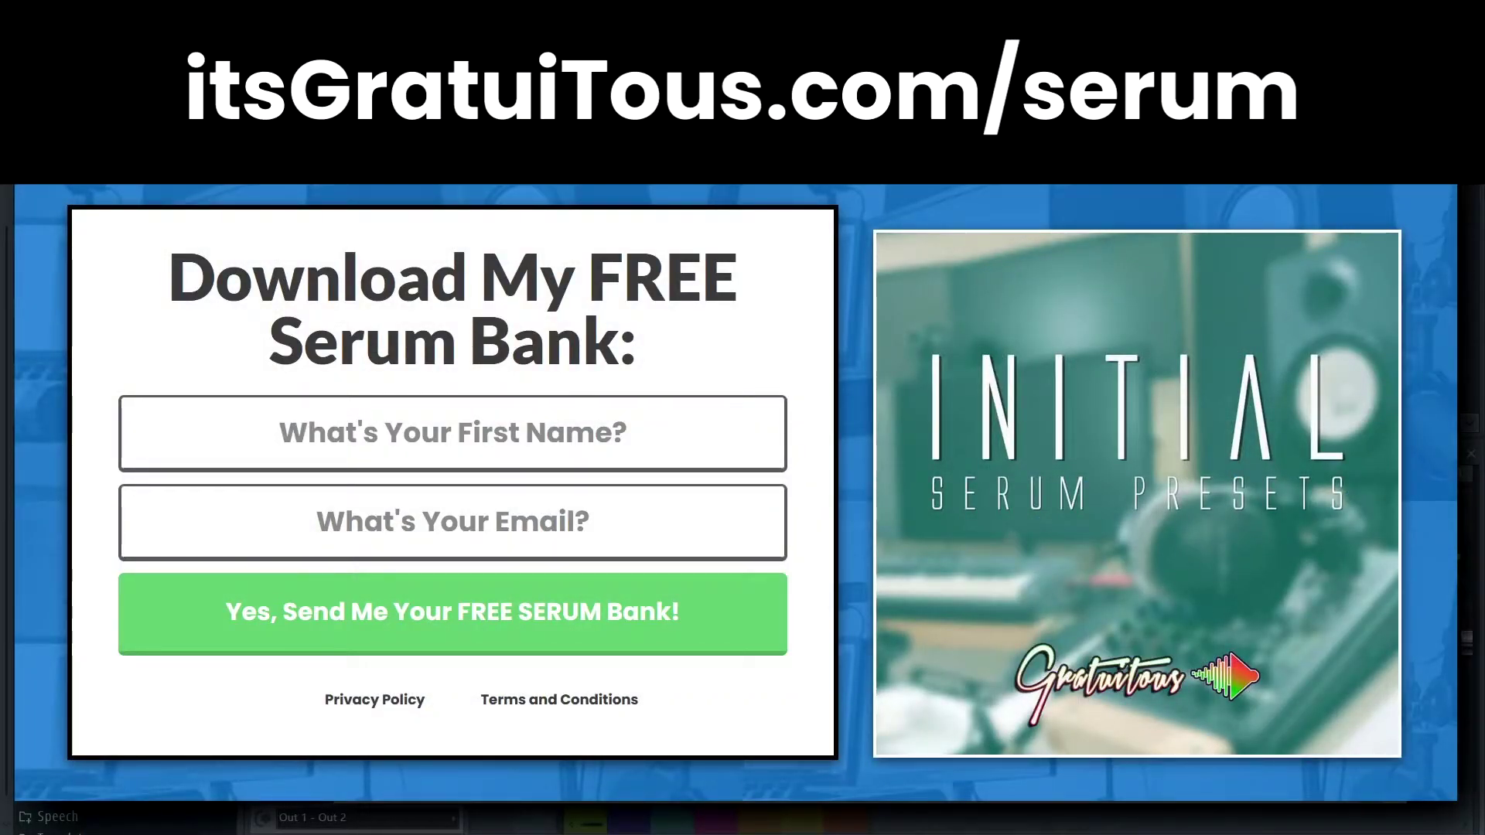
- Load the LD - Tap Away preset from the GratuiTous-Initial folder in Serum
{"action": "left_click", "coordinate": [1144, 116]}
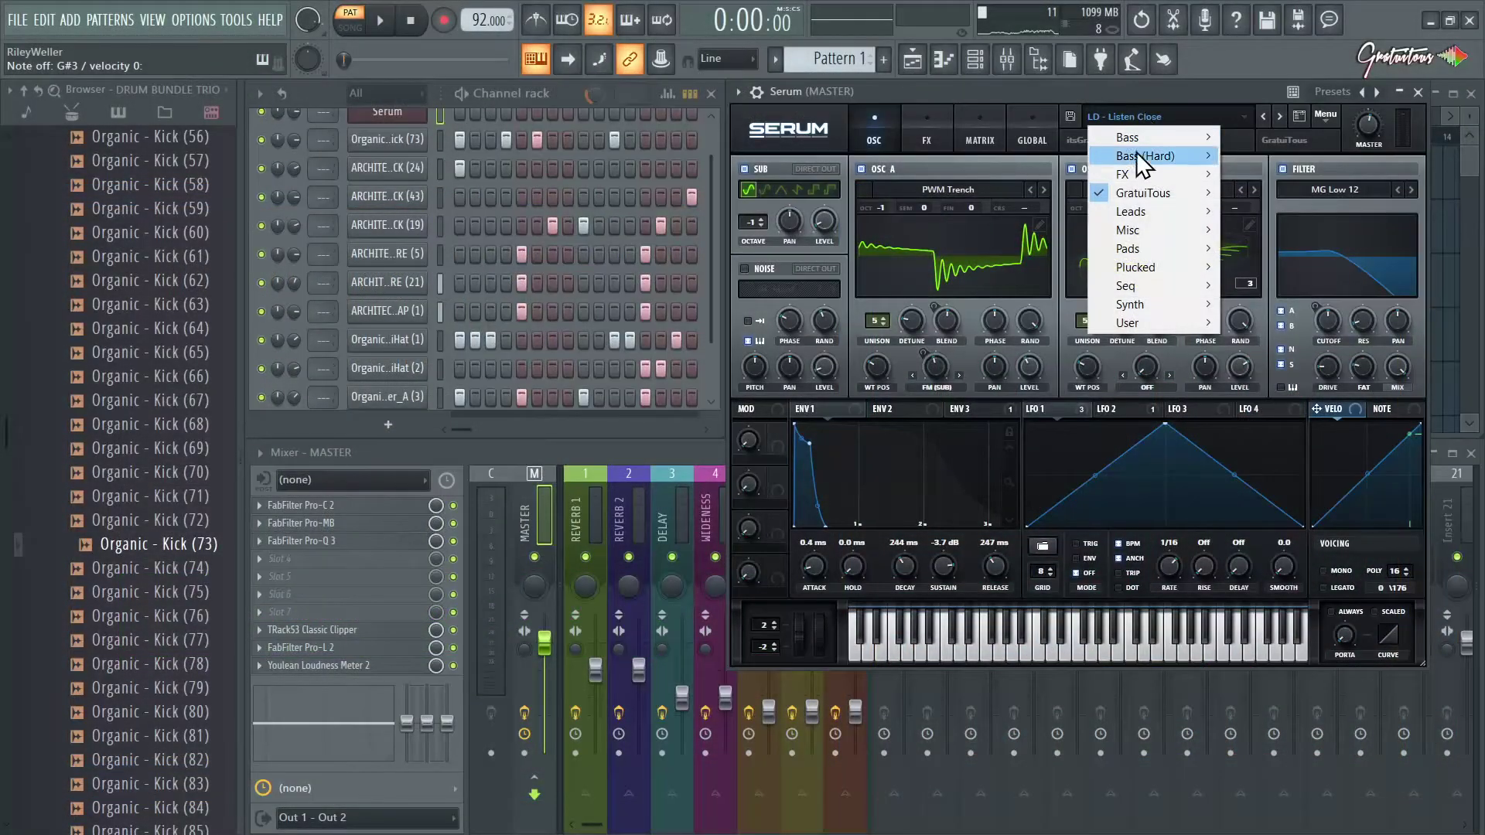
{"action": "mouse_move", "coordinate": [1139, 191]}
{"action": "mouse_move", "coordinate": [972, 266]}
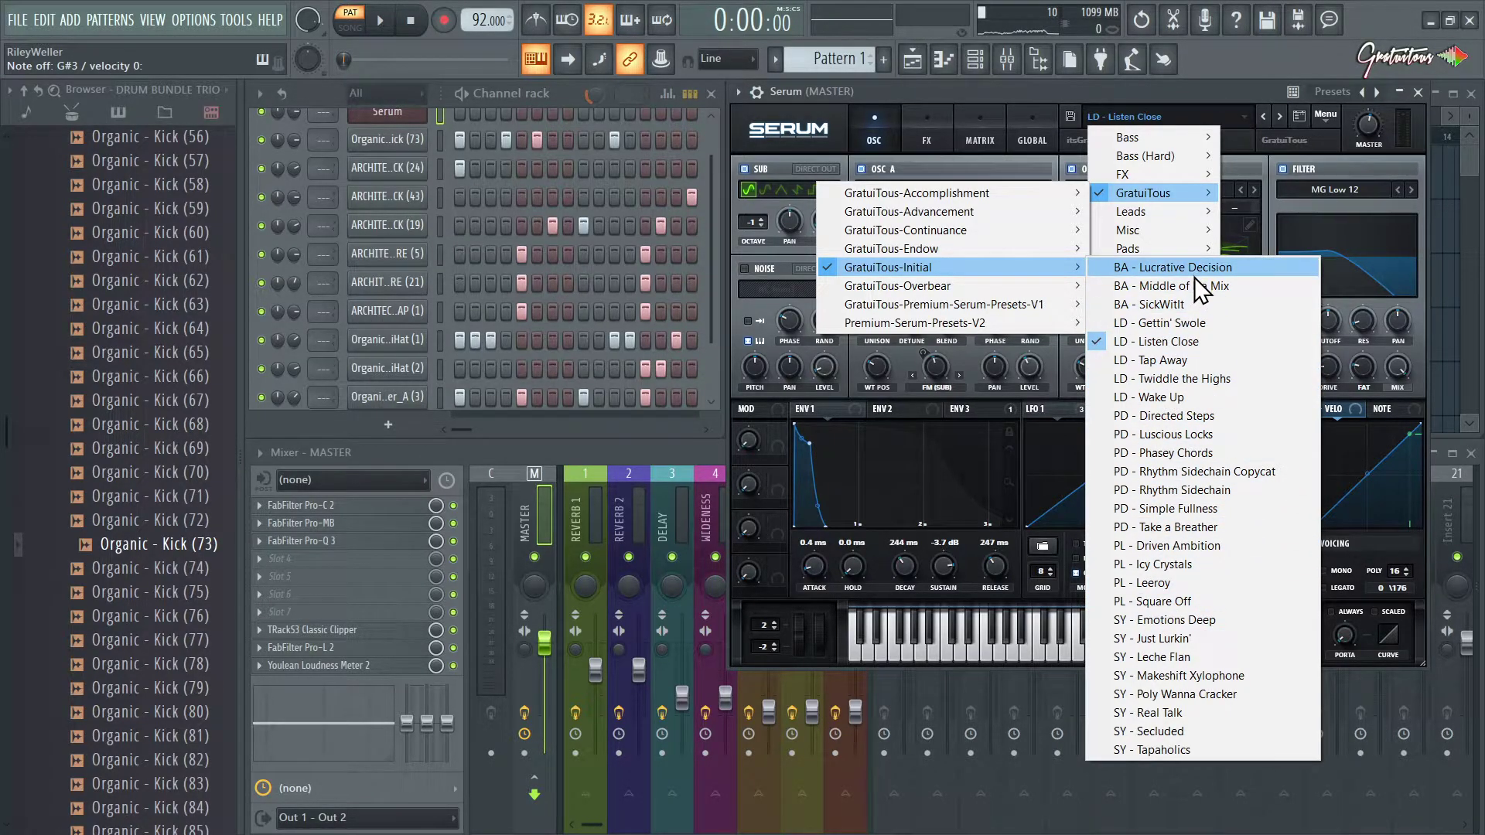
{"action": "left_click", "coordinate": [1176, 359]}
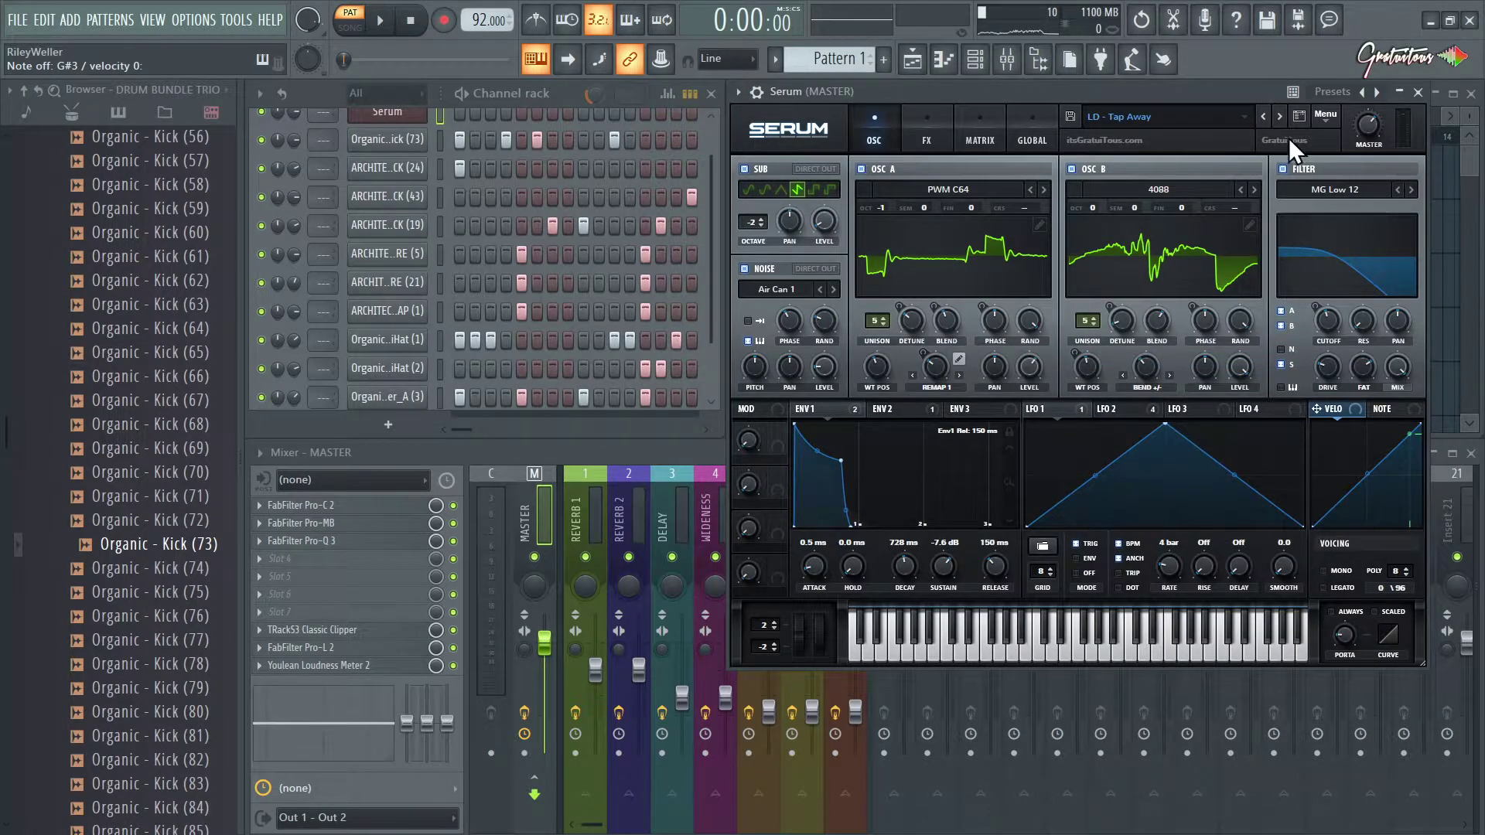
- Audition the LD - Twiddle the Highs and LD - Tap Away presets in Serum, ending with LD - Wake Up loaded
{"action": "left_click", "coordinate": [1281, 114]}
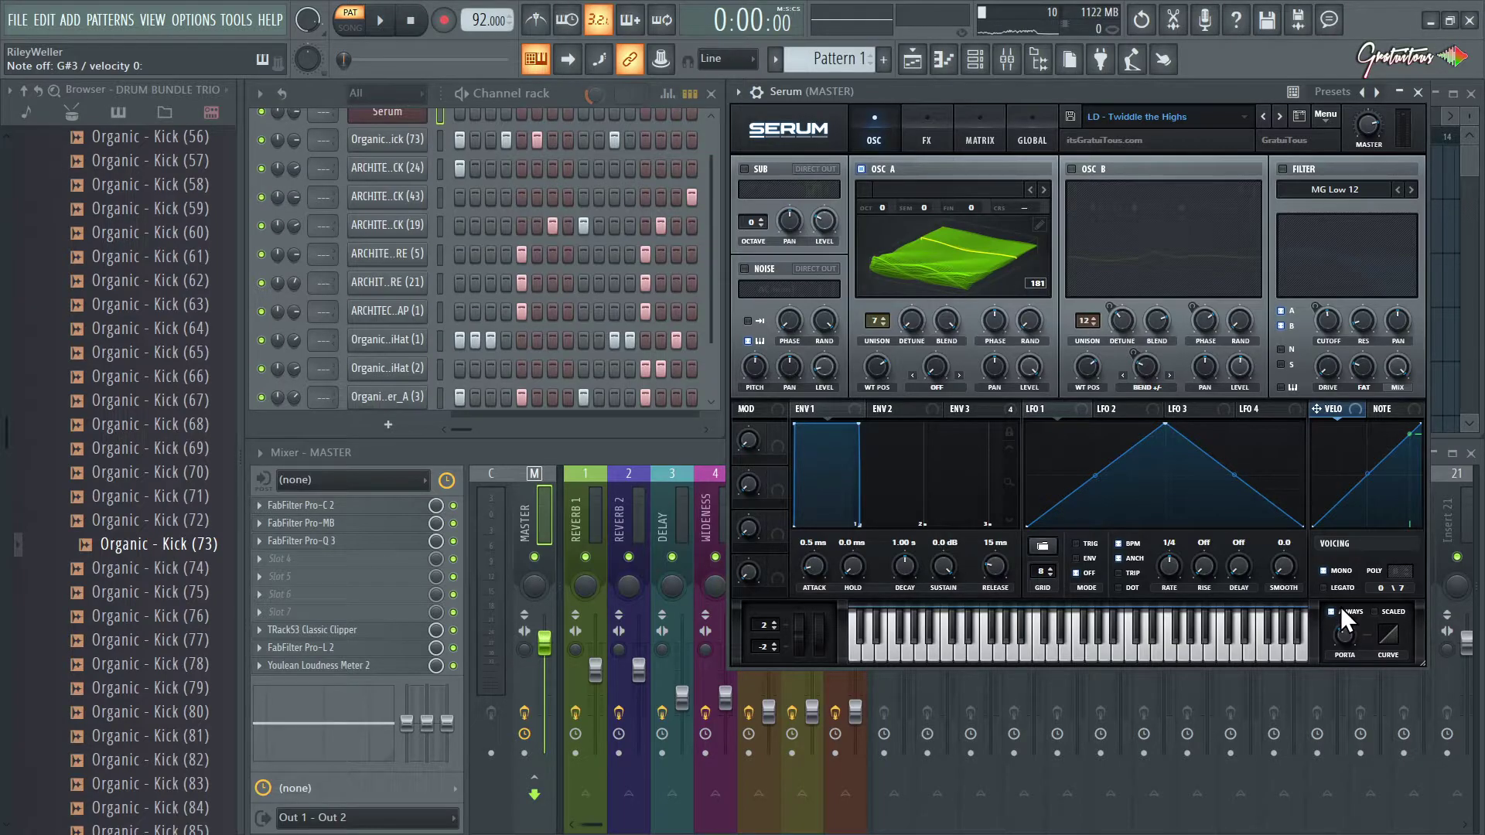
{"action": "left_click", "coordinate": [1263, 116]}
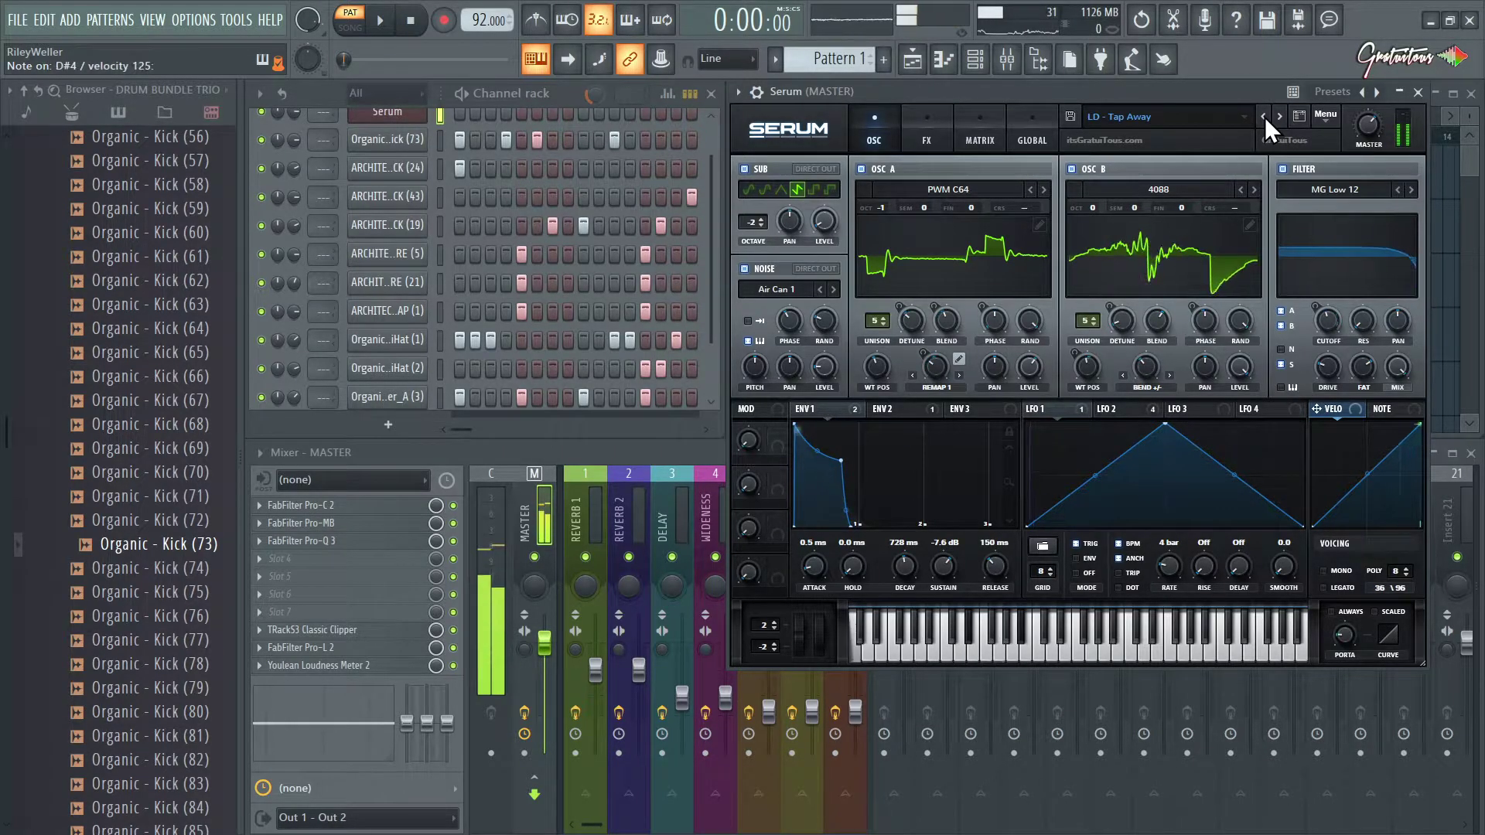
{"action": "left_click", "coordinate": [1264, 116]}
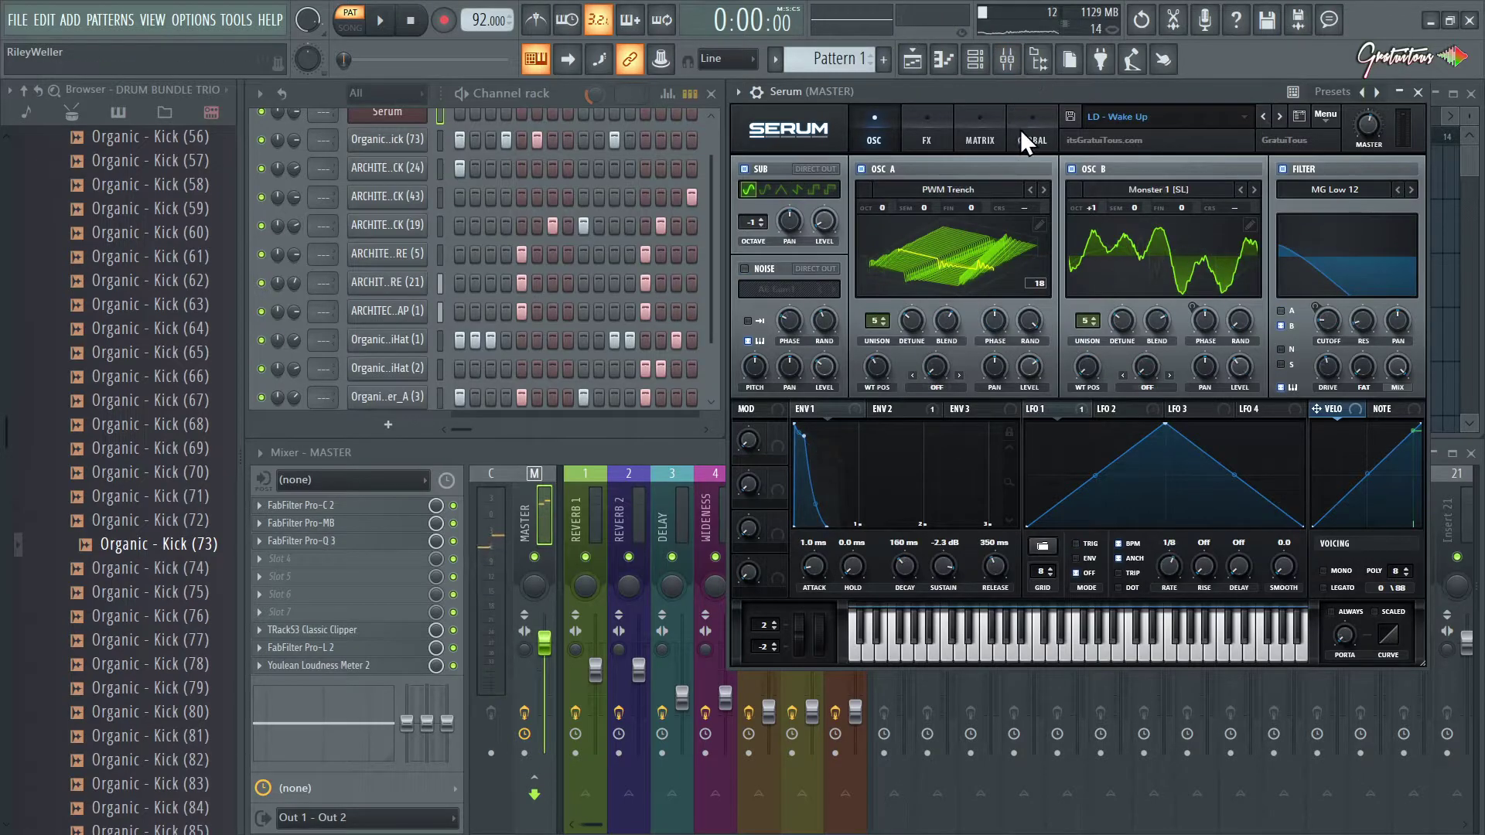
- Close Serum and place four consecutive Pattern 1 clips on playlist Track 1 across bars 1 to 4
{"action": "key", "text": "Escape"}
{"action": "left_click", "coordinate": [925, 176]}
{"action": "left_click_drag", "start_coordinate": [948, 189], "coordinate": [856, 190]}
{"action": "left_click_drag", "start_coordinate": [998, 194], "coordinate": [908, 183]}
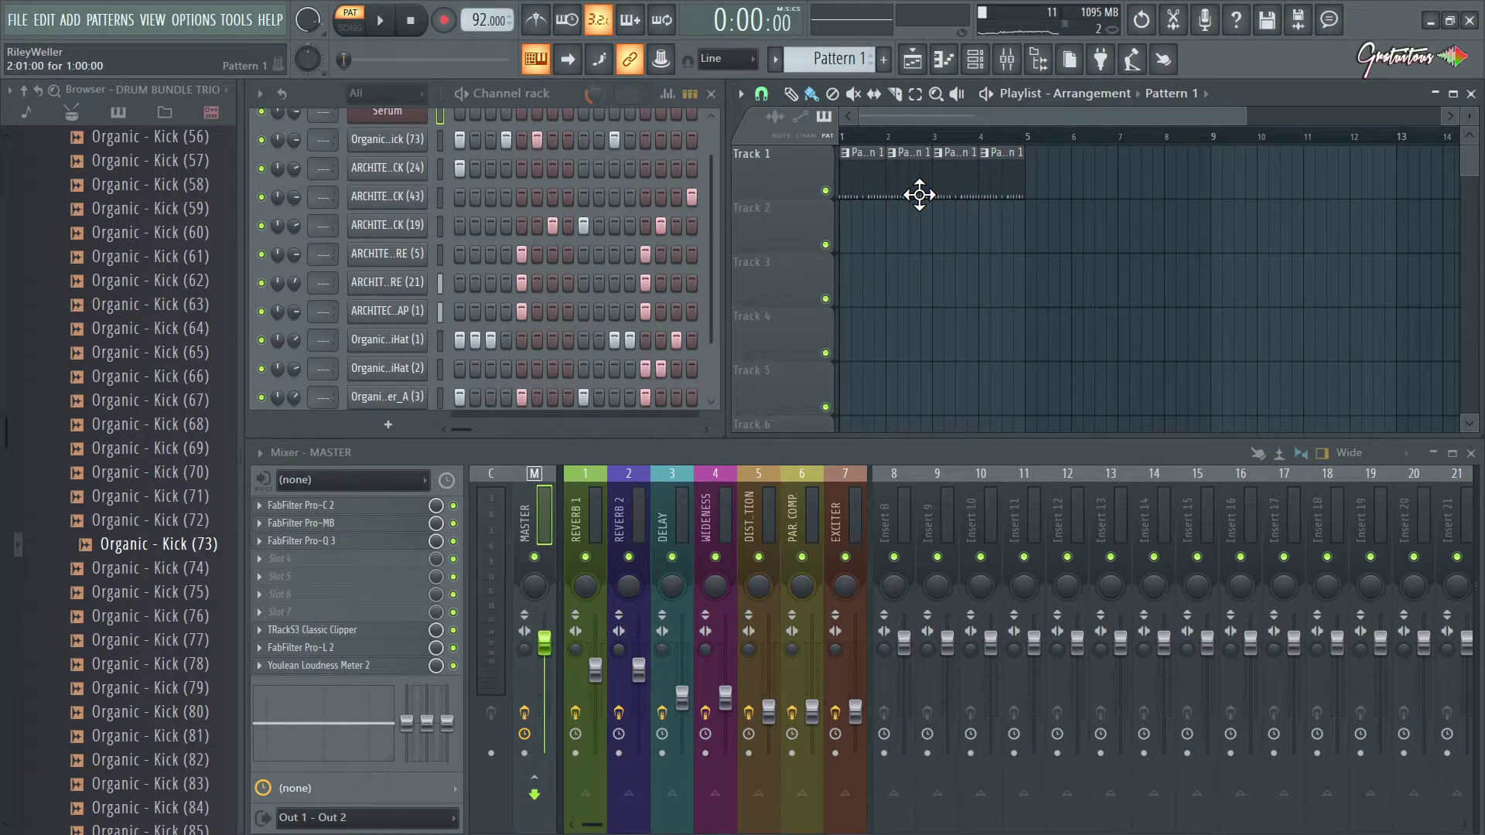
- Rename the drum pattern as DRUM LOOP and colour it purple
{"action": "key", "text": "F2"}
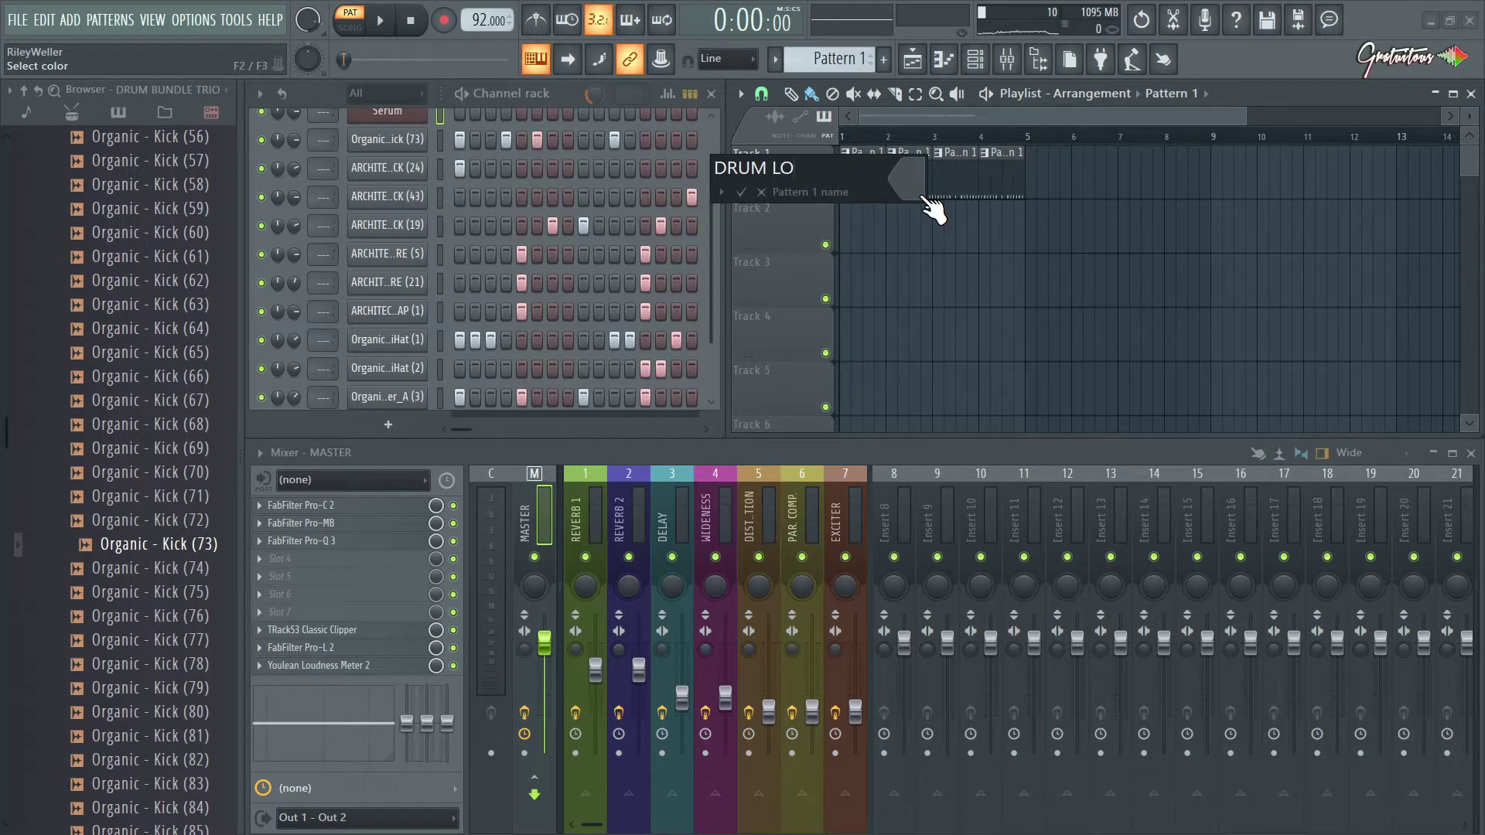
{"action": "key", "text": "Return"}
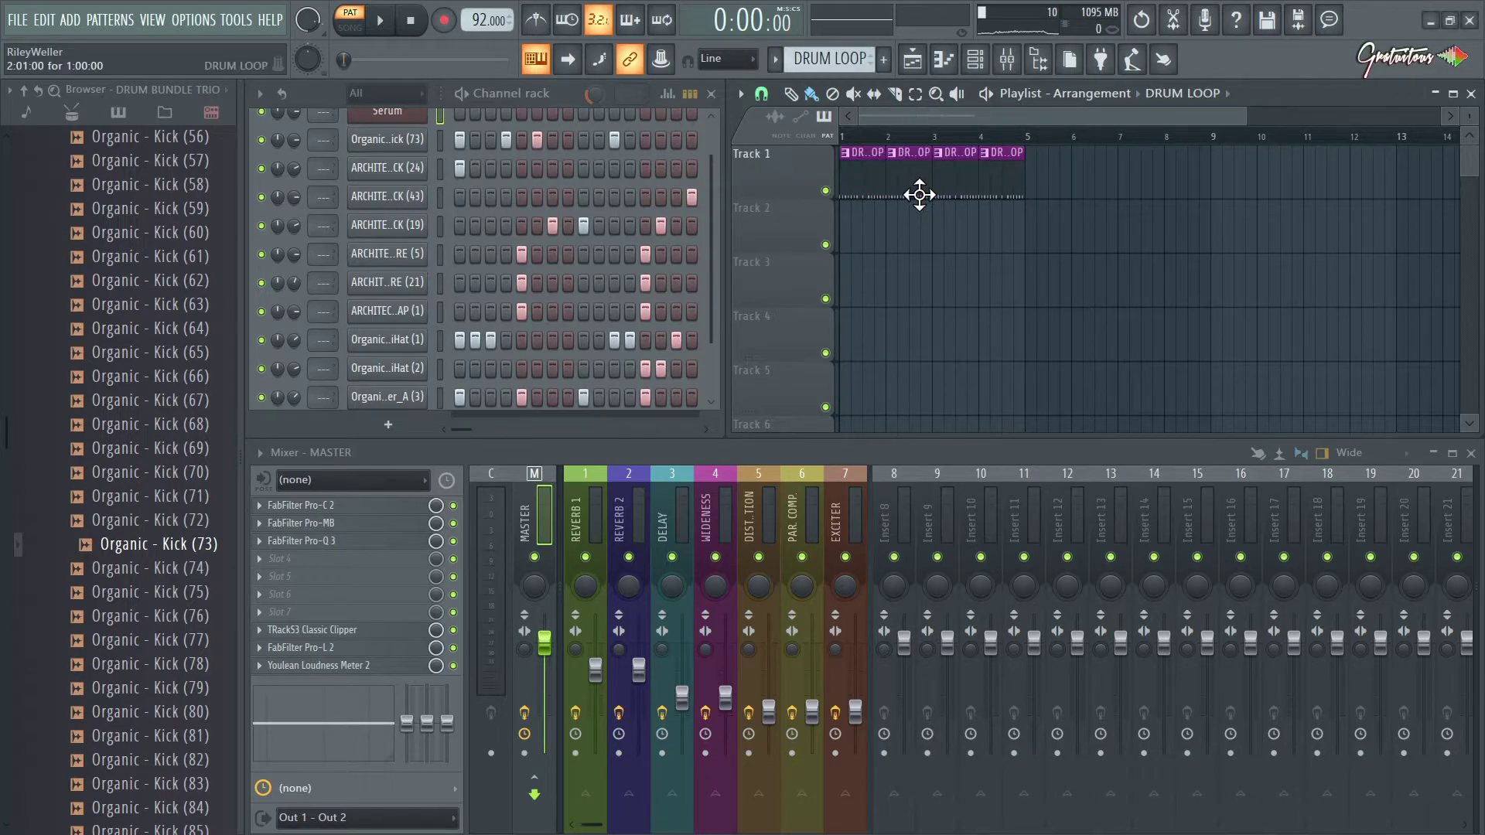
{"action": "scroll", "coordinate": [1041, 257], "scroll_direction": "up", "scroll_amount": 3}
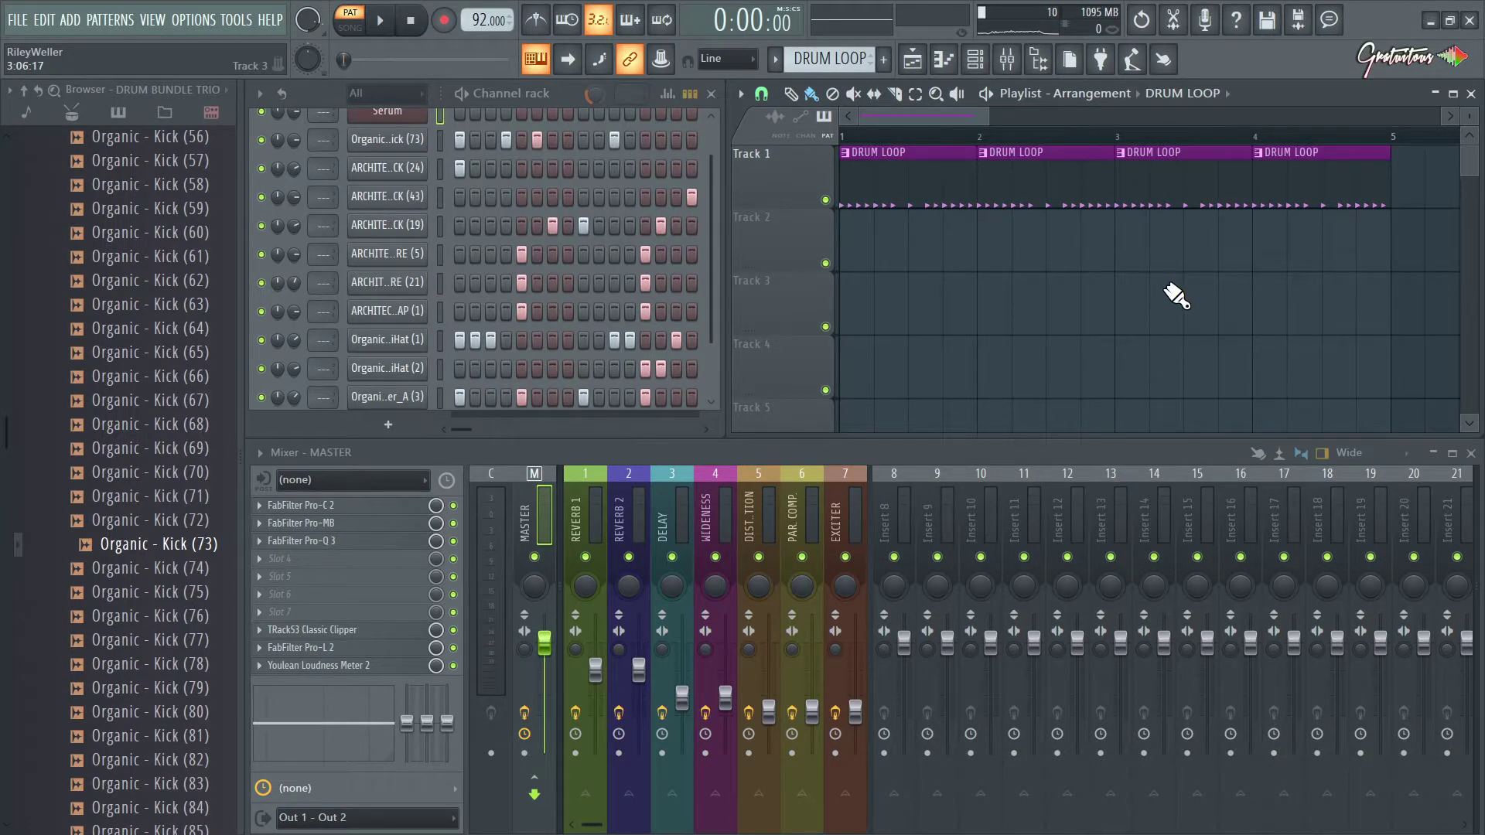
- Add a new empty pattern in song mode and check the list of patterns
{"action": "key", "text": "F4"}
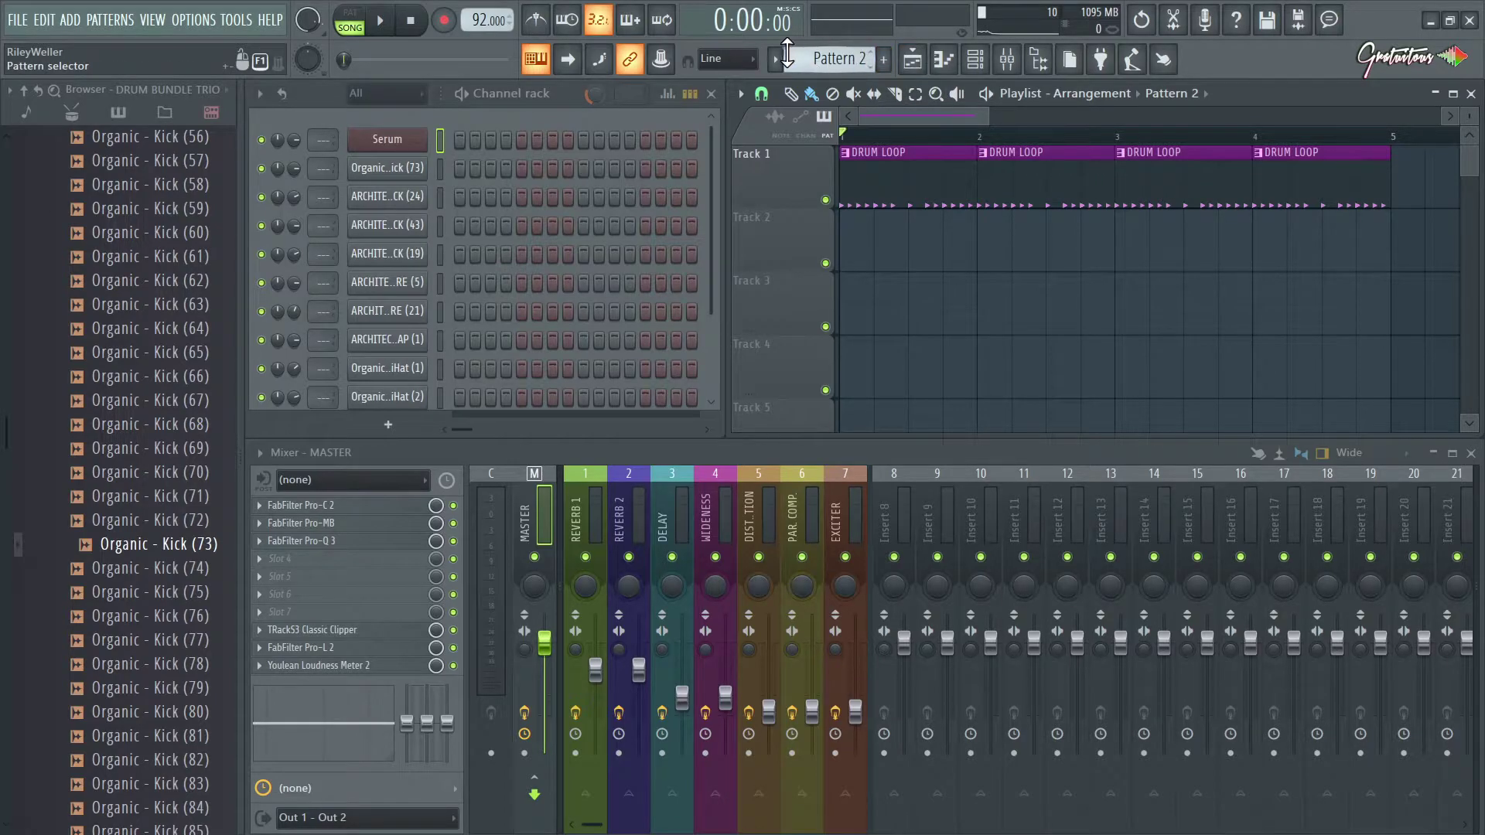
{"action": "left_click", "coordinate": [779, 58]}
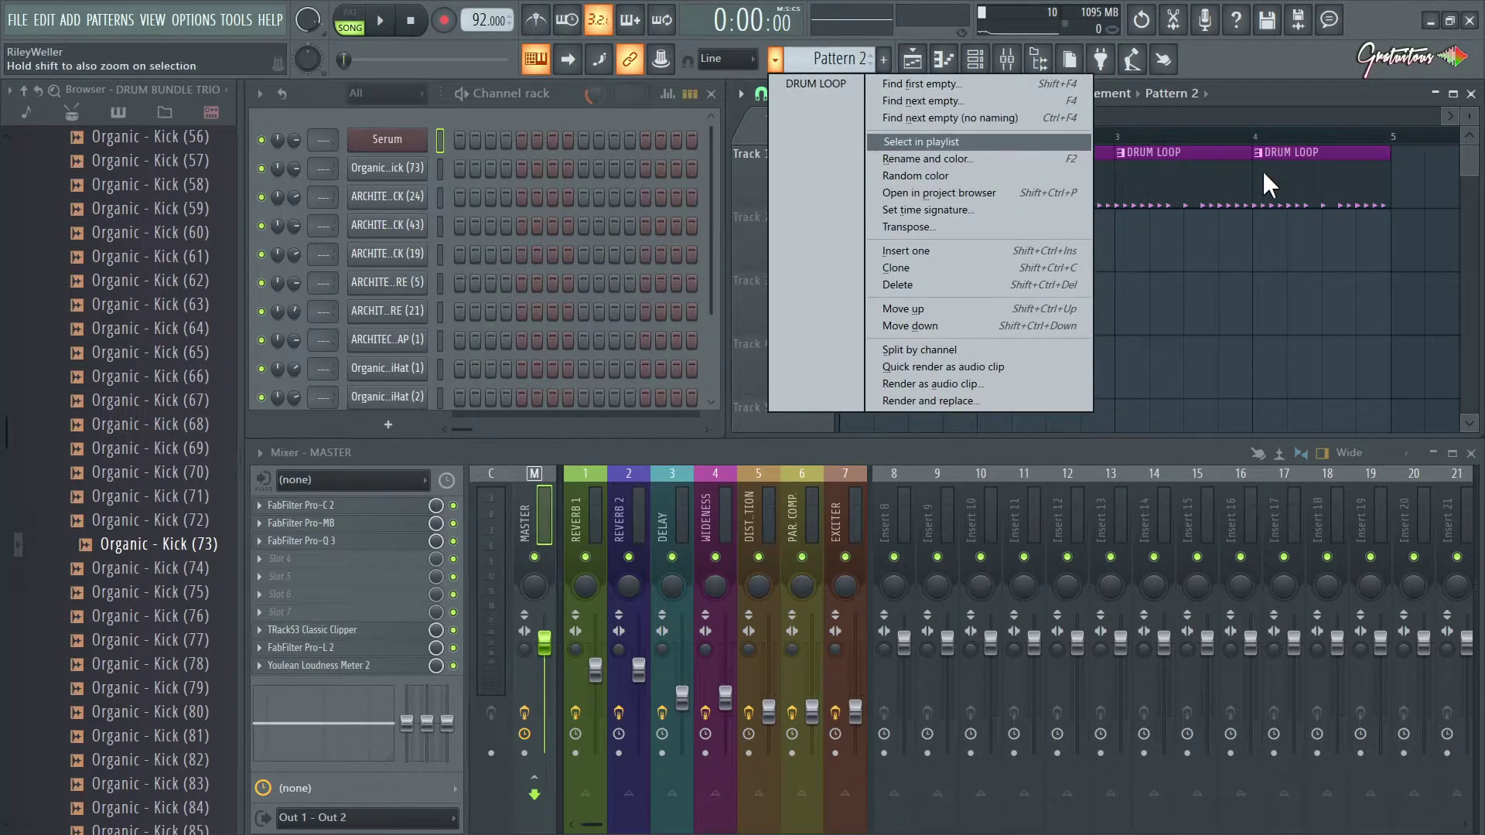
{"action": "left_click", "coordinate": [1200, 215]}
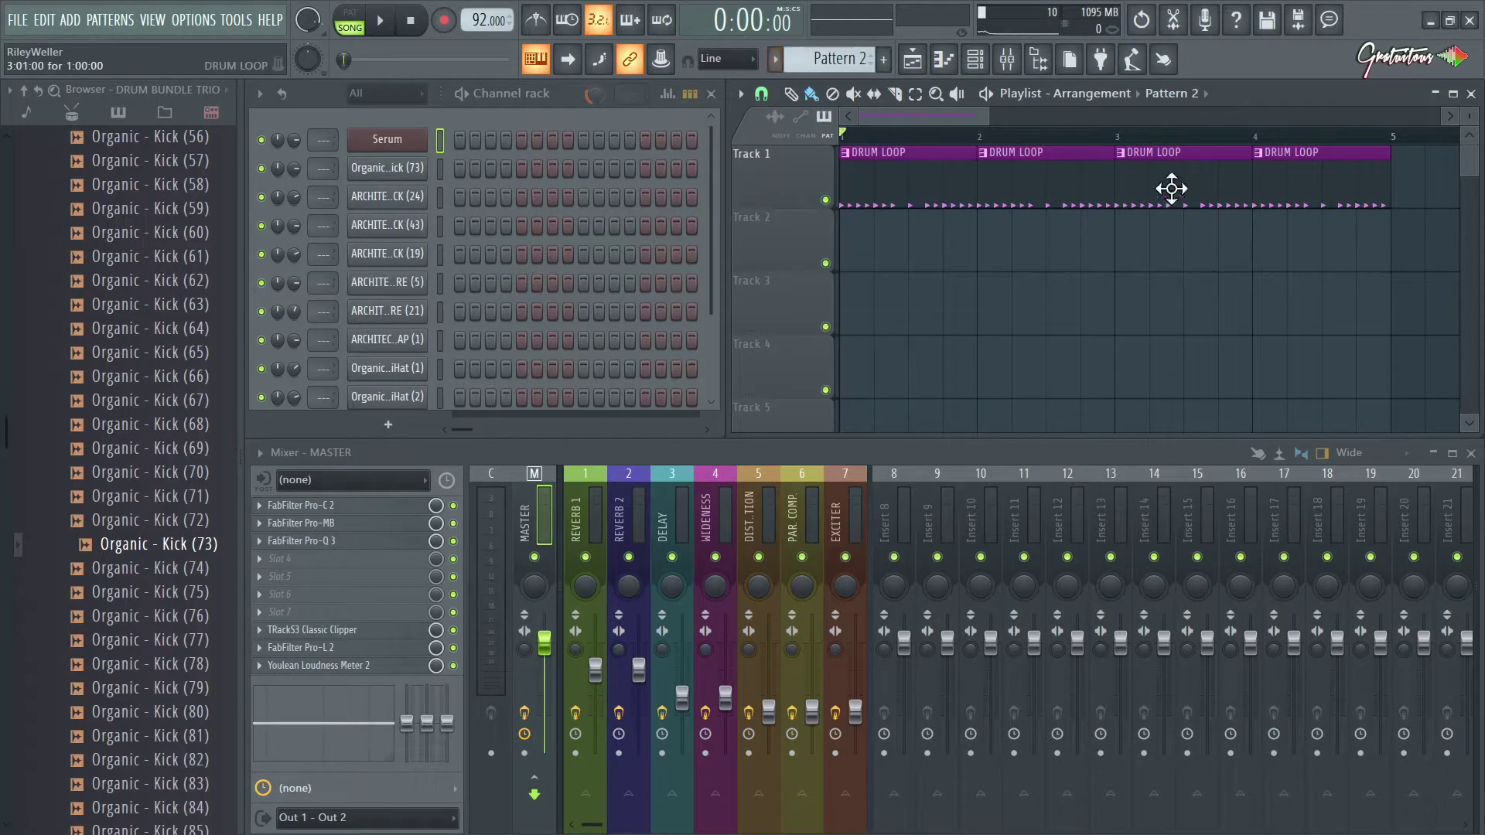
- Reselect the DRUM LOOP pattern from its playlist clip and briefly play the arrangement
{"action": "left_click", "coordinate": [875, 176]}
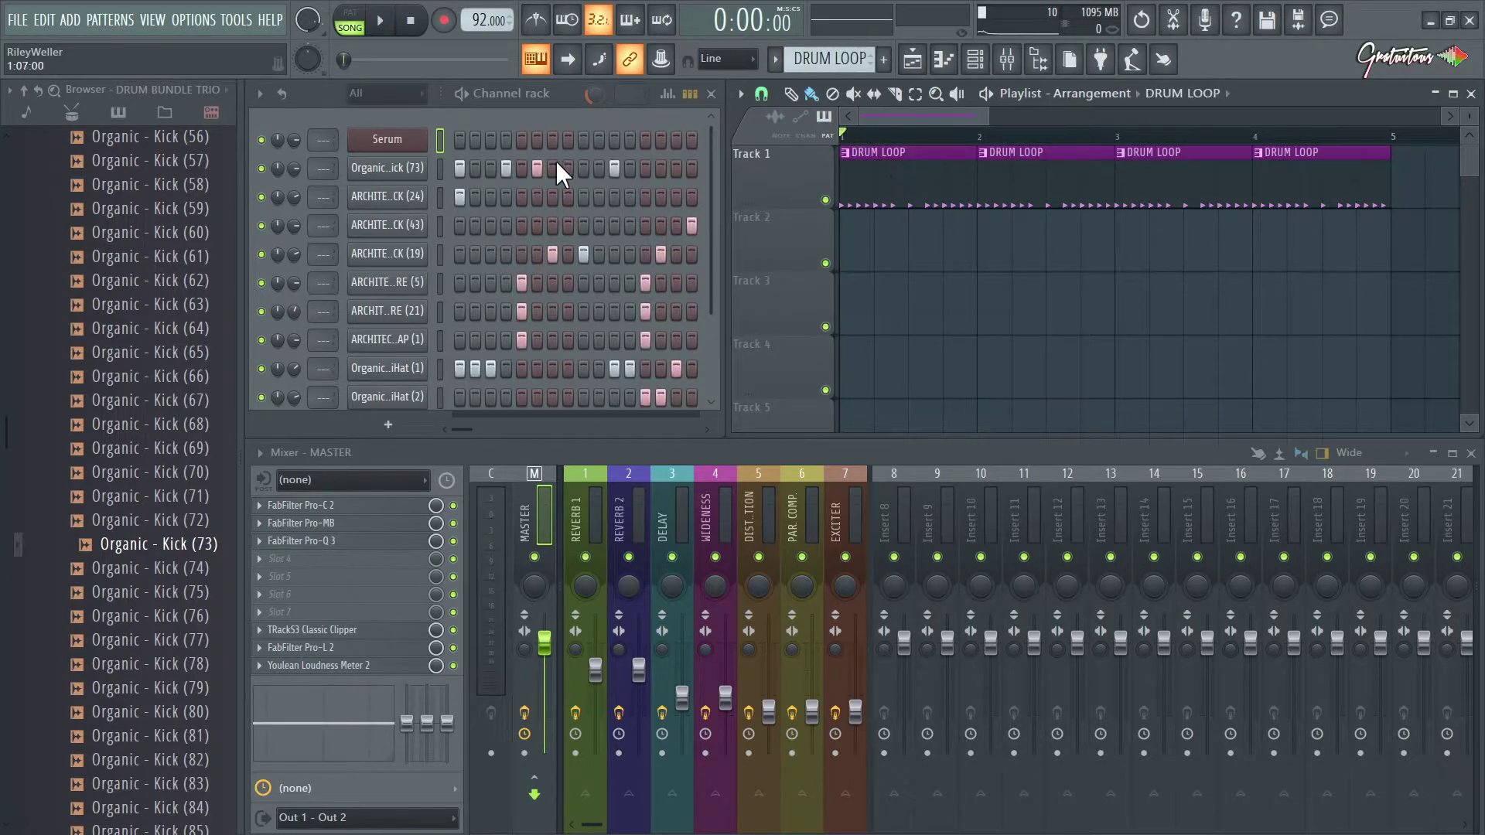
{"action": "left_click", "coordinate": [993, 100]}
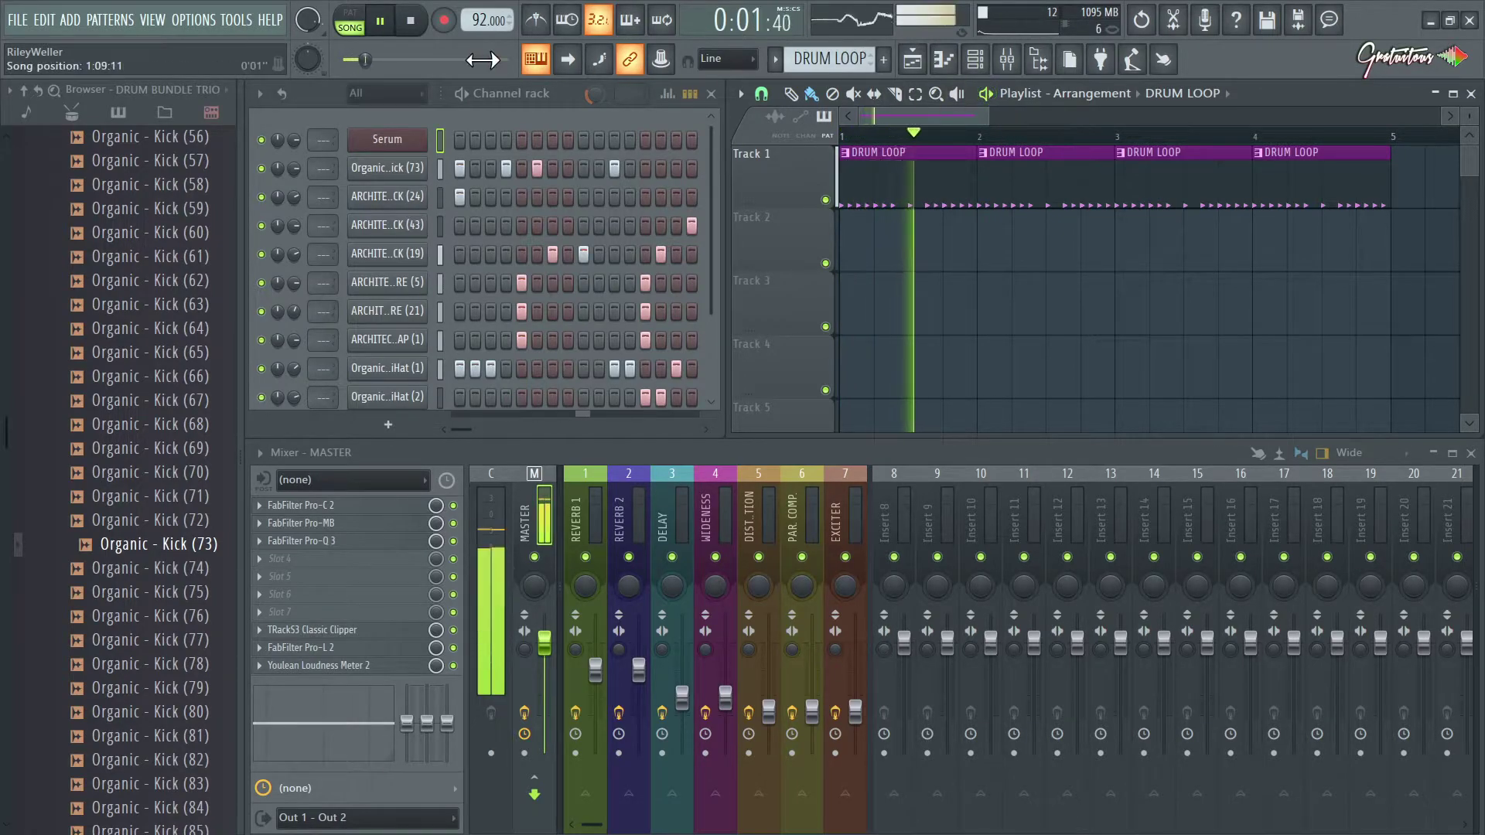
{"action": "left_click", "coordinate": [410, 21]}
- Record a two-bar Serum part into Pattern 2 over the drums and delete the DRUM LOOP clips in bars 3 and 4
{"action": "key", "text": "KP_Add"}
{"action": "key", "text": "r"}
{"action": "key", "text": "space"}
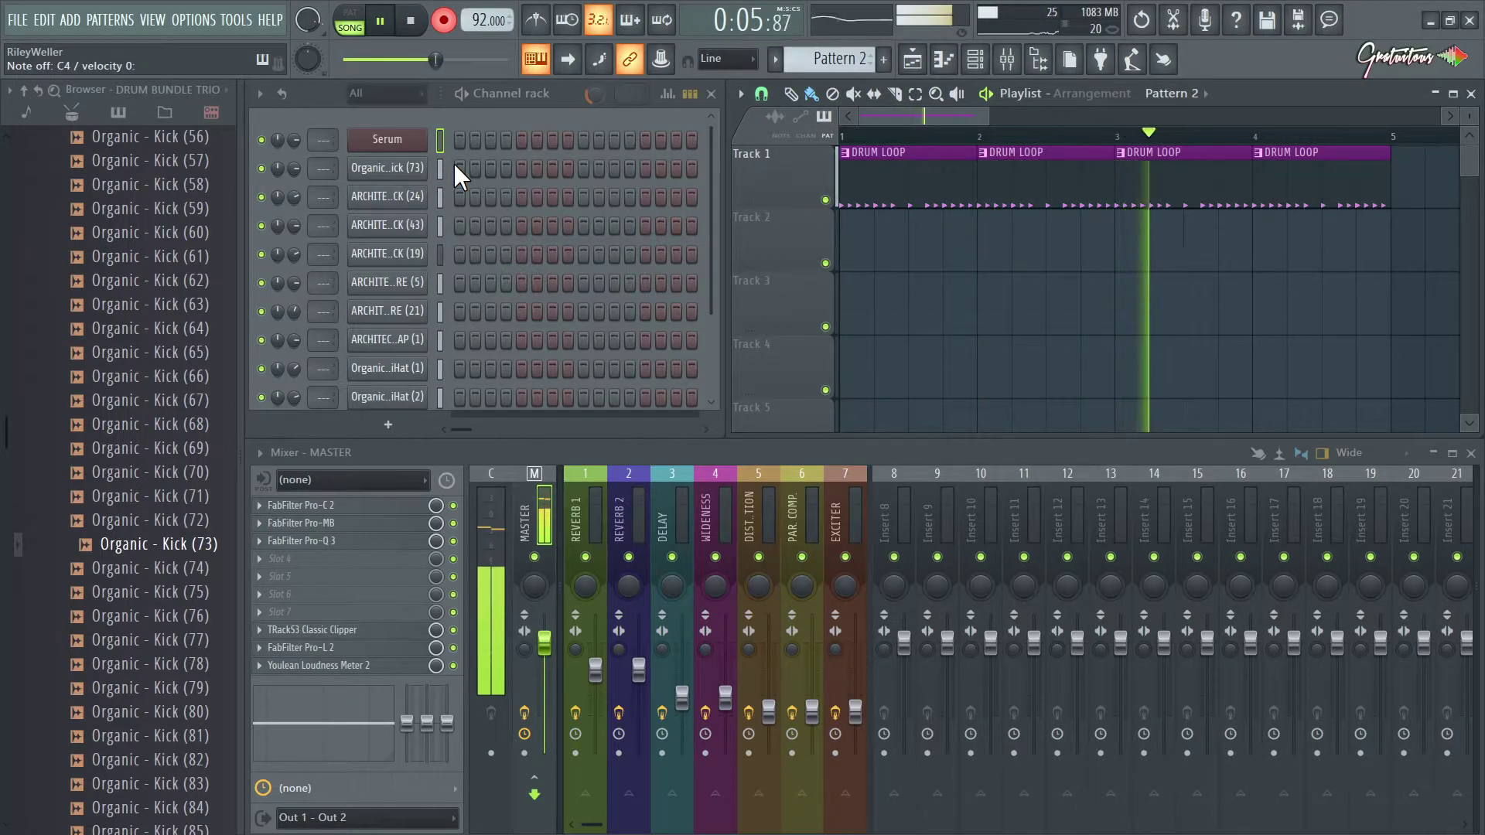
{"action": "key", "text": "space"}
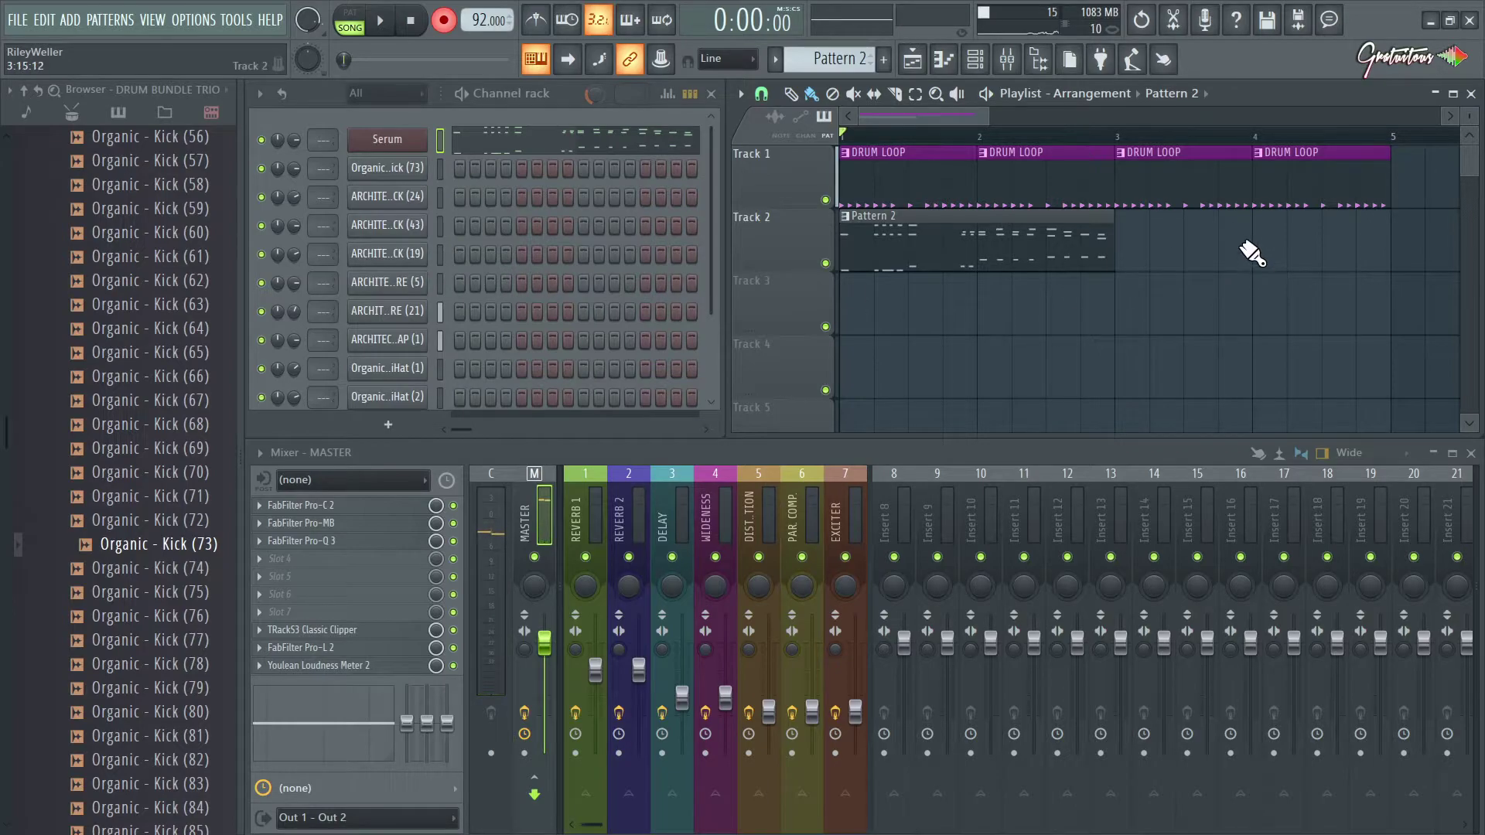
{"action": "right_click", "coordinate": [1209, 198]}
{"action": "right_click", "coordinate": [1293, 183]}
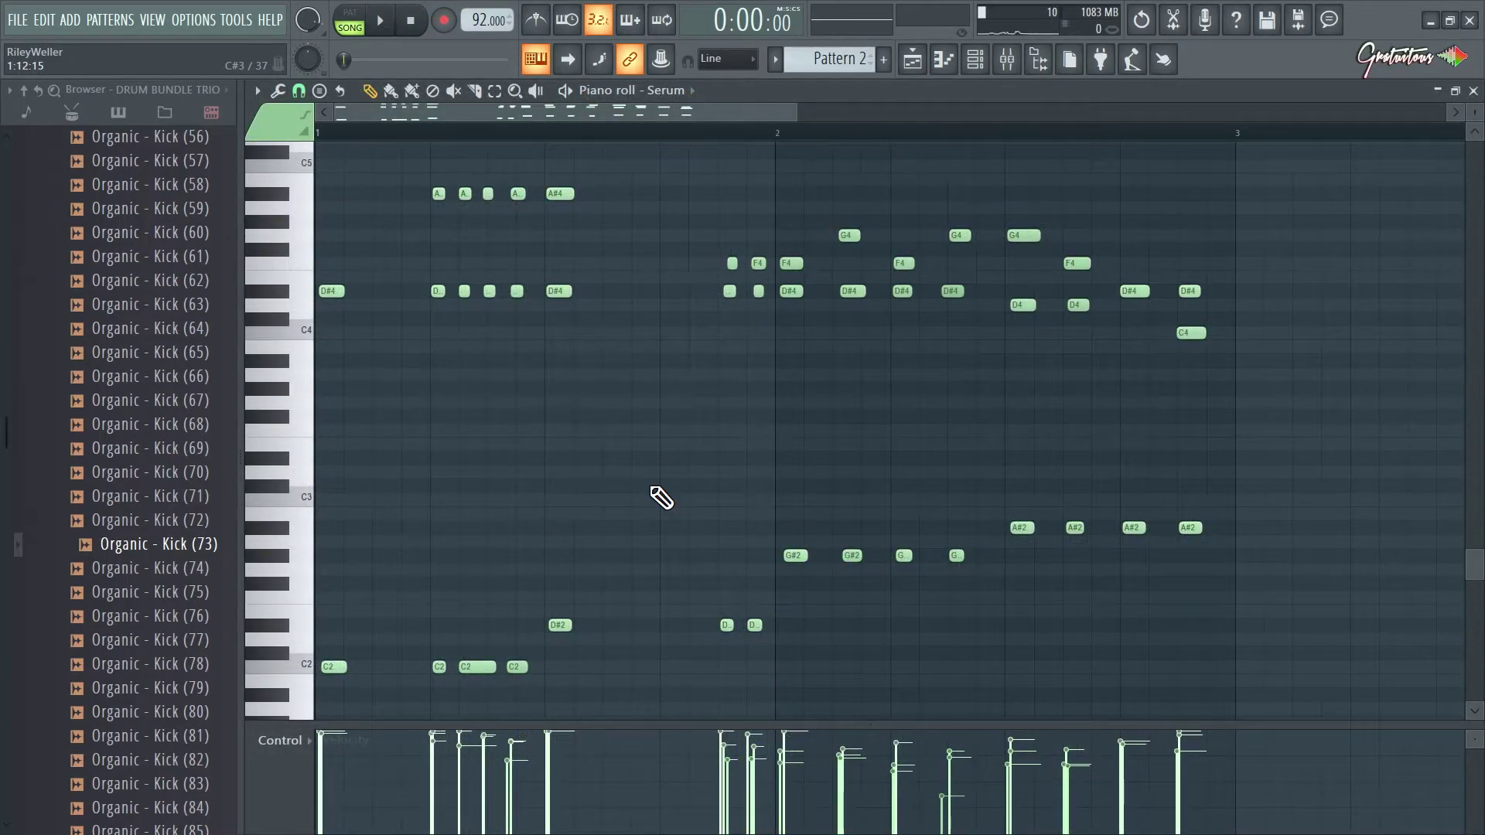
- Quantize the recorded Serum notes of Pattern 2 in the piano roll and play them back
{"action": "key", "text": "ctrl+q"}
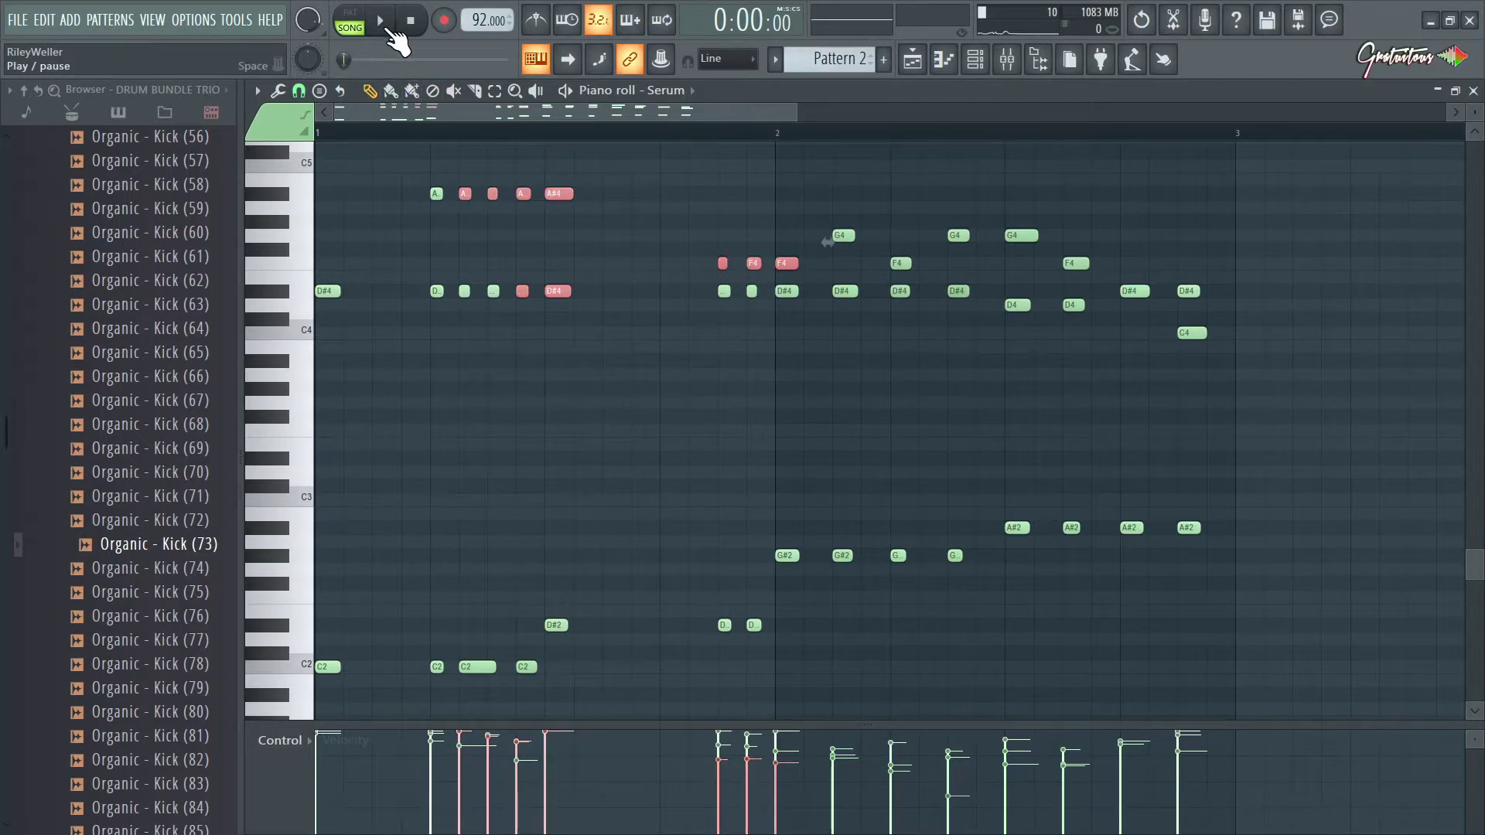
{"action": "left_click", "coordinate": [653, 229]}
{"action": "left_click", "coordinate": [382, 21]}
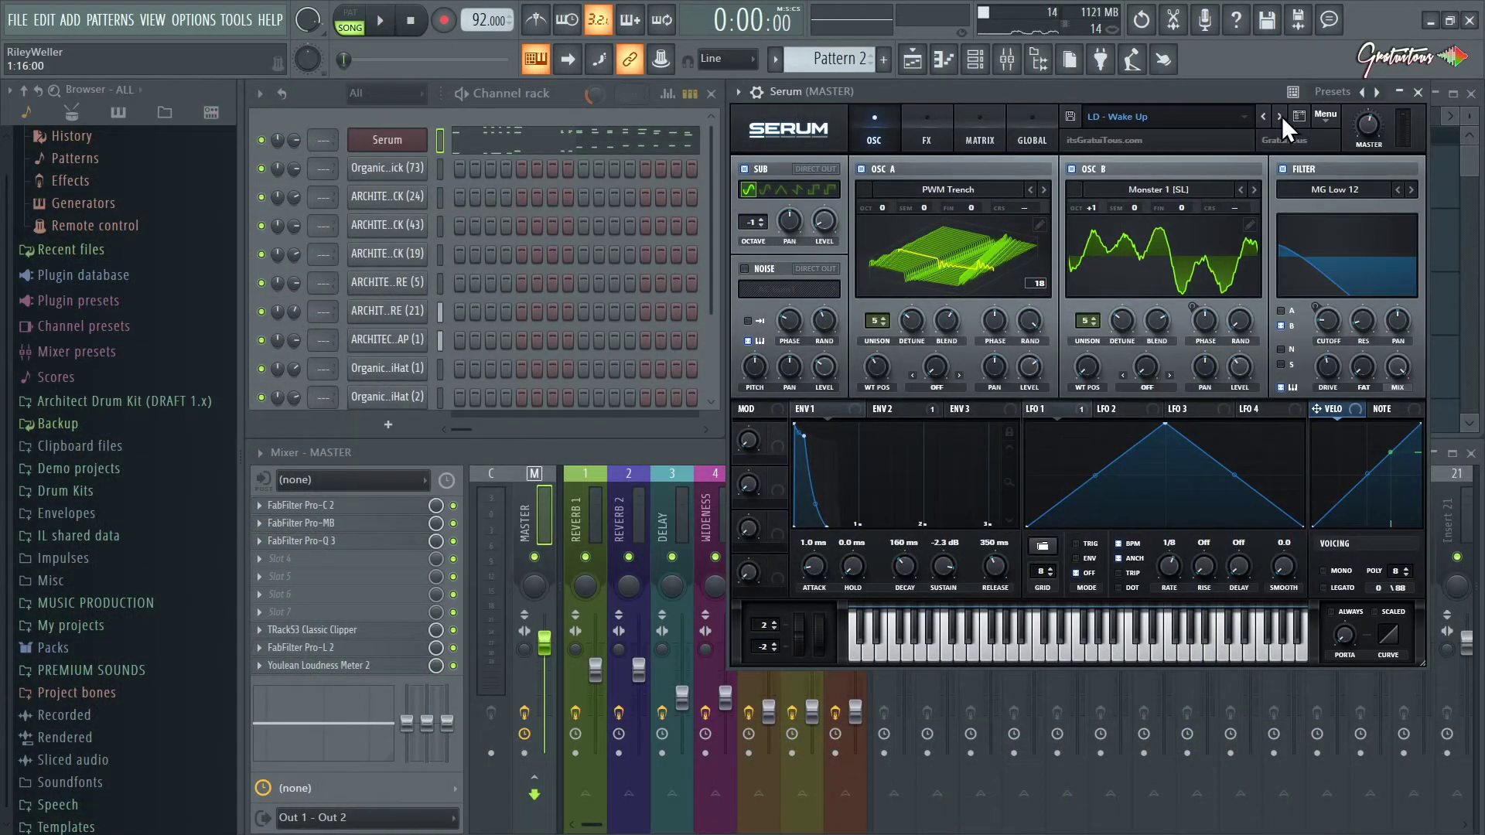
- Step forward through Serum's PD presets to PD - Luscious Locks while the arrangement plays
{"action": "left_click", "coordinate": [1280, 116]}
{"action": "key", "text": "space"}
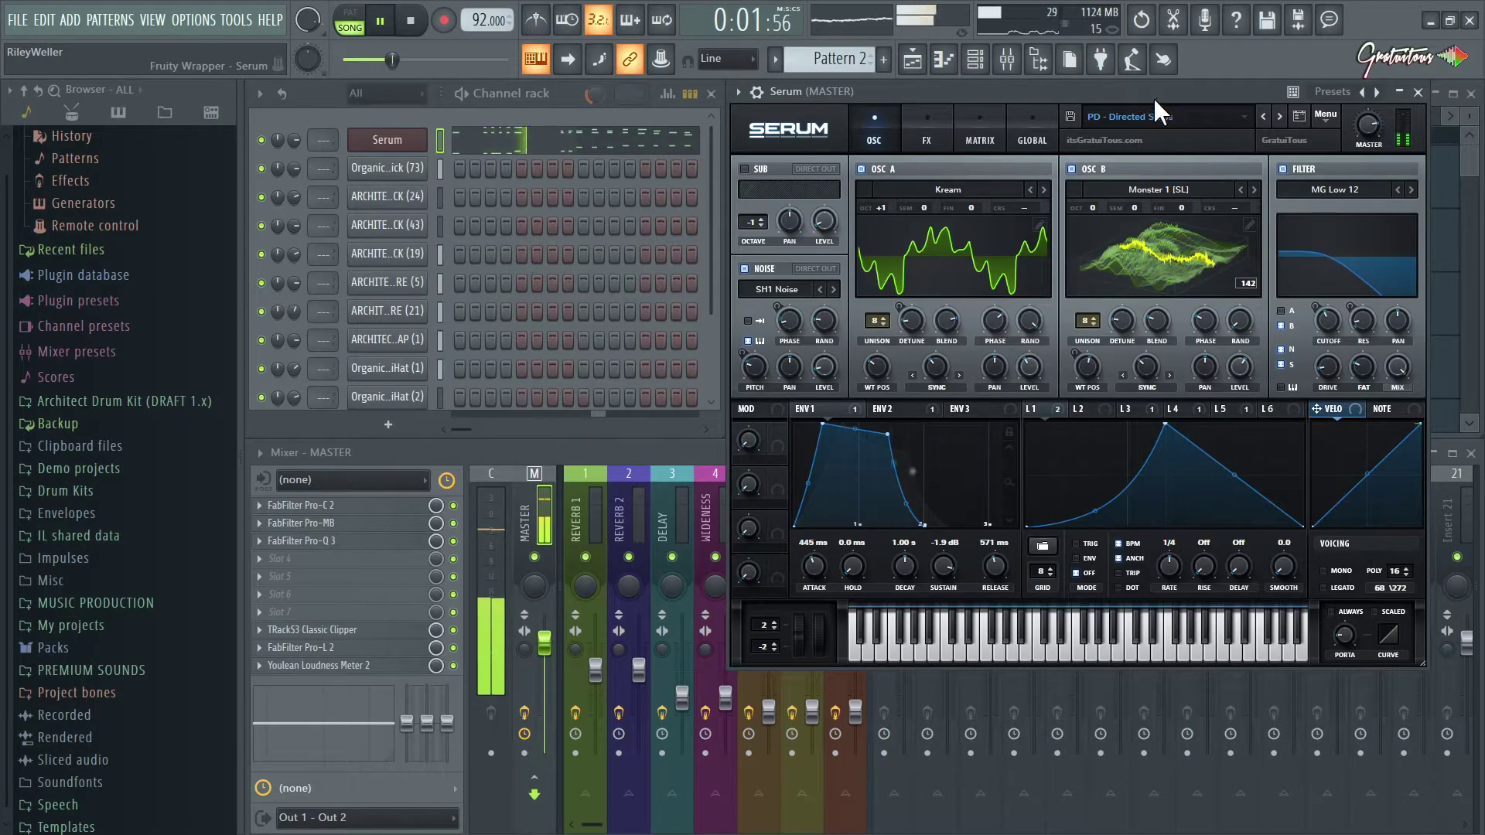
{"action": "left_click", "coordinate": [1279, 116]}
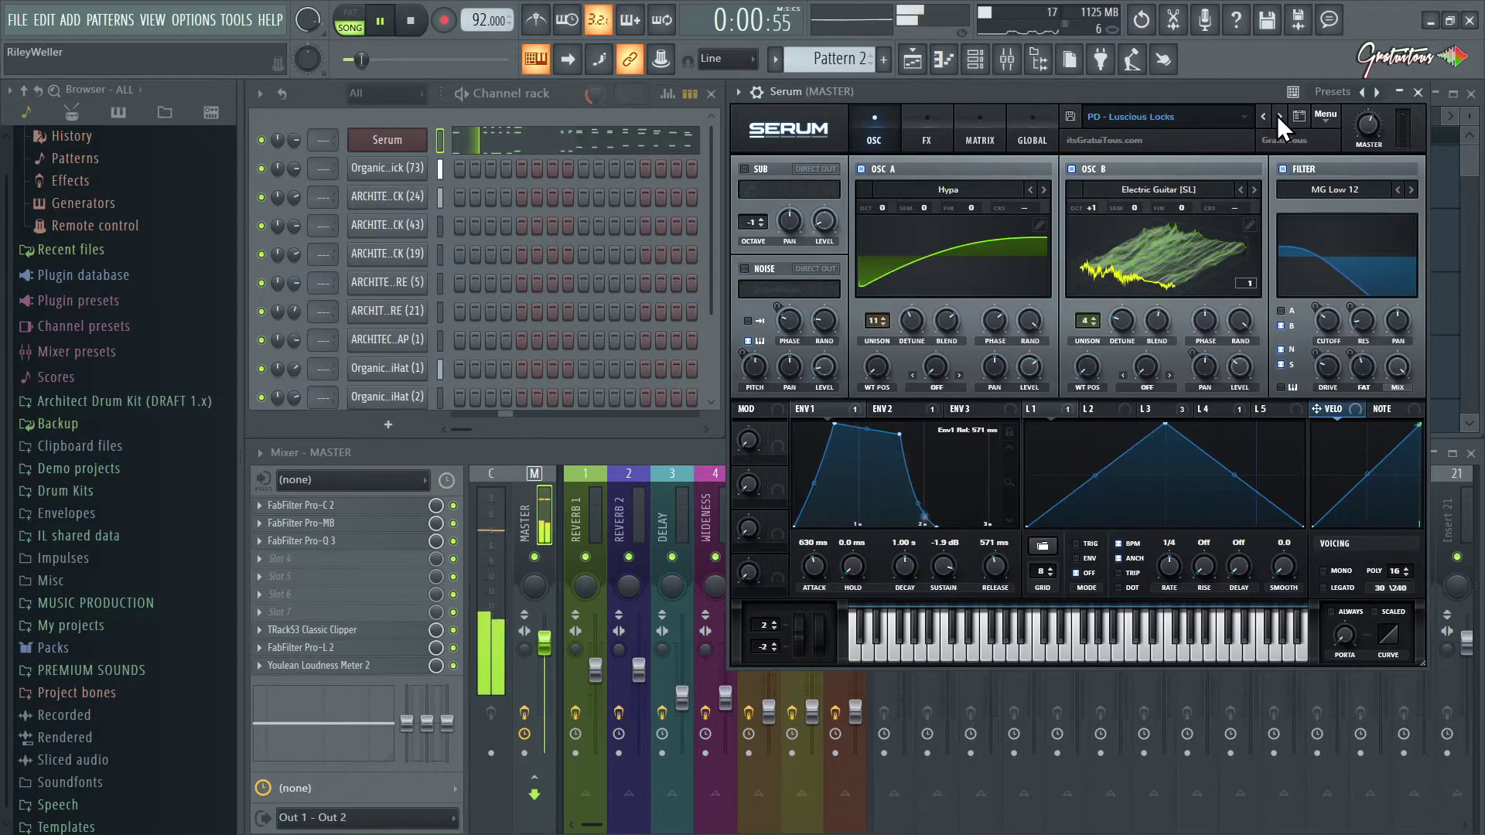
- Transpose the recorded Serum notes up one octave and raise Serum's master volume to 71%
{"action": "left_click", "coordinate": [574, 151]}
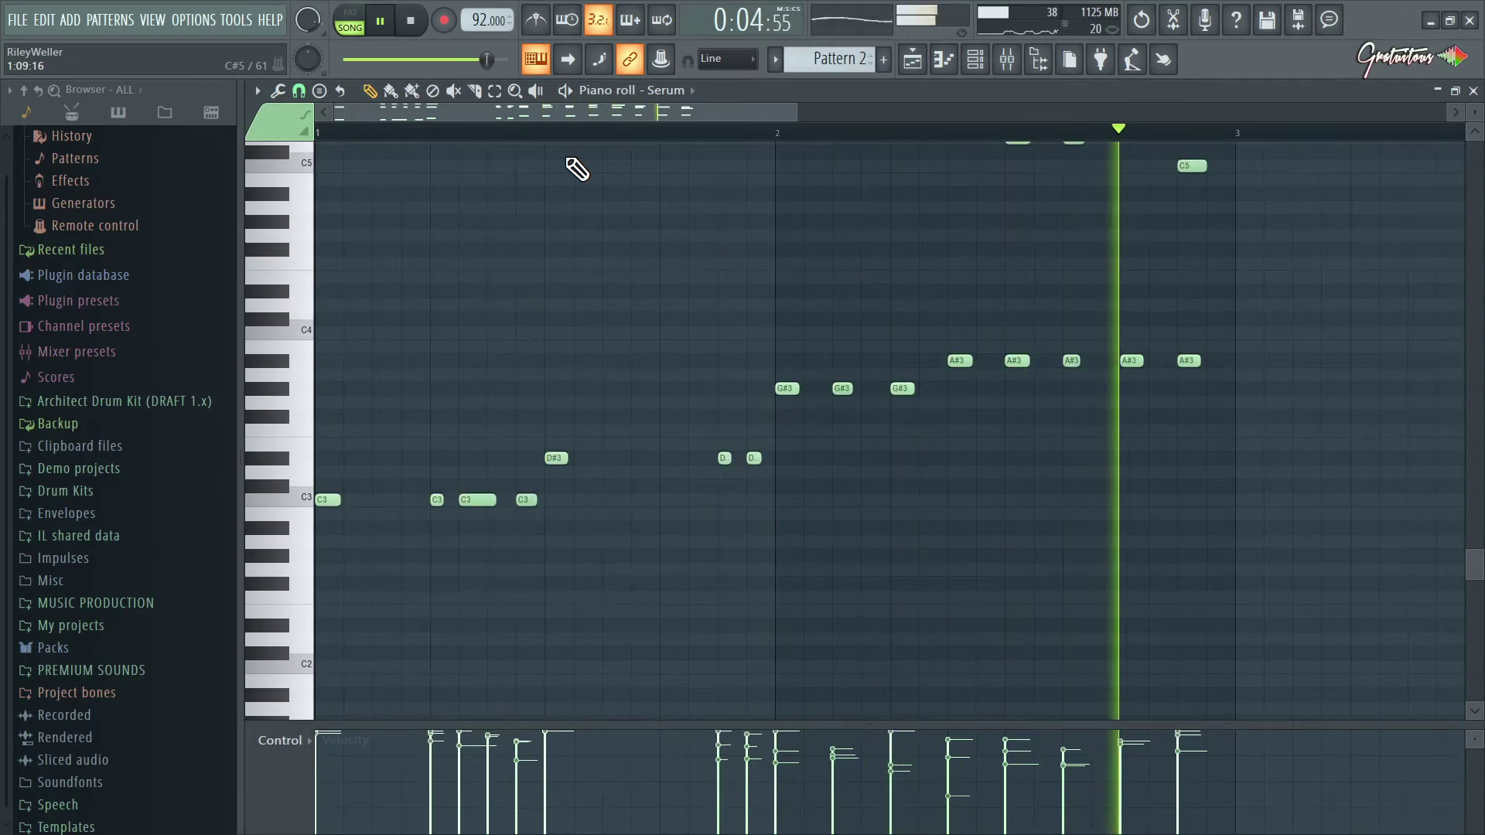
{"action": "key", "text": "F7"}
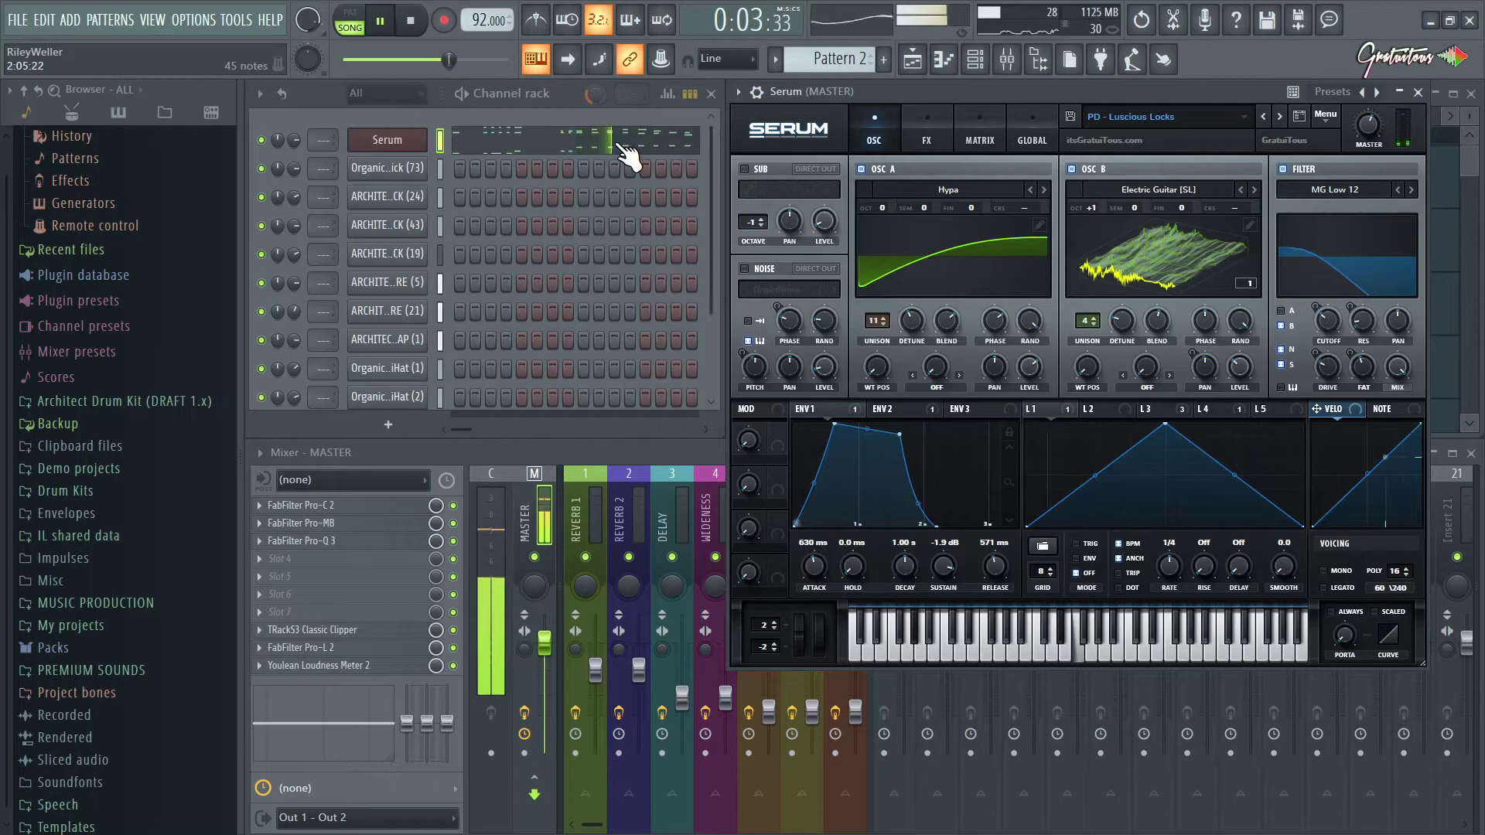
{"action": "mouse_move", "coordinate": [1369, 135]}
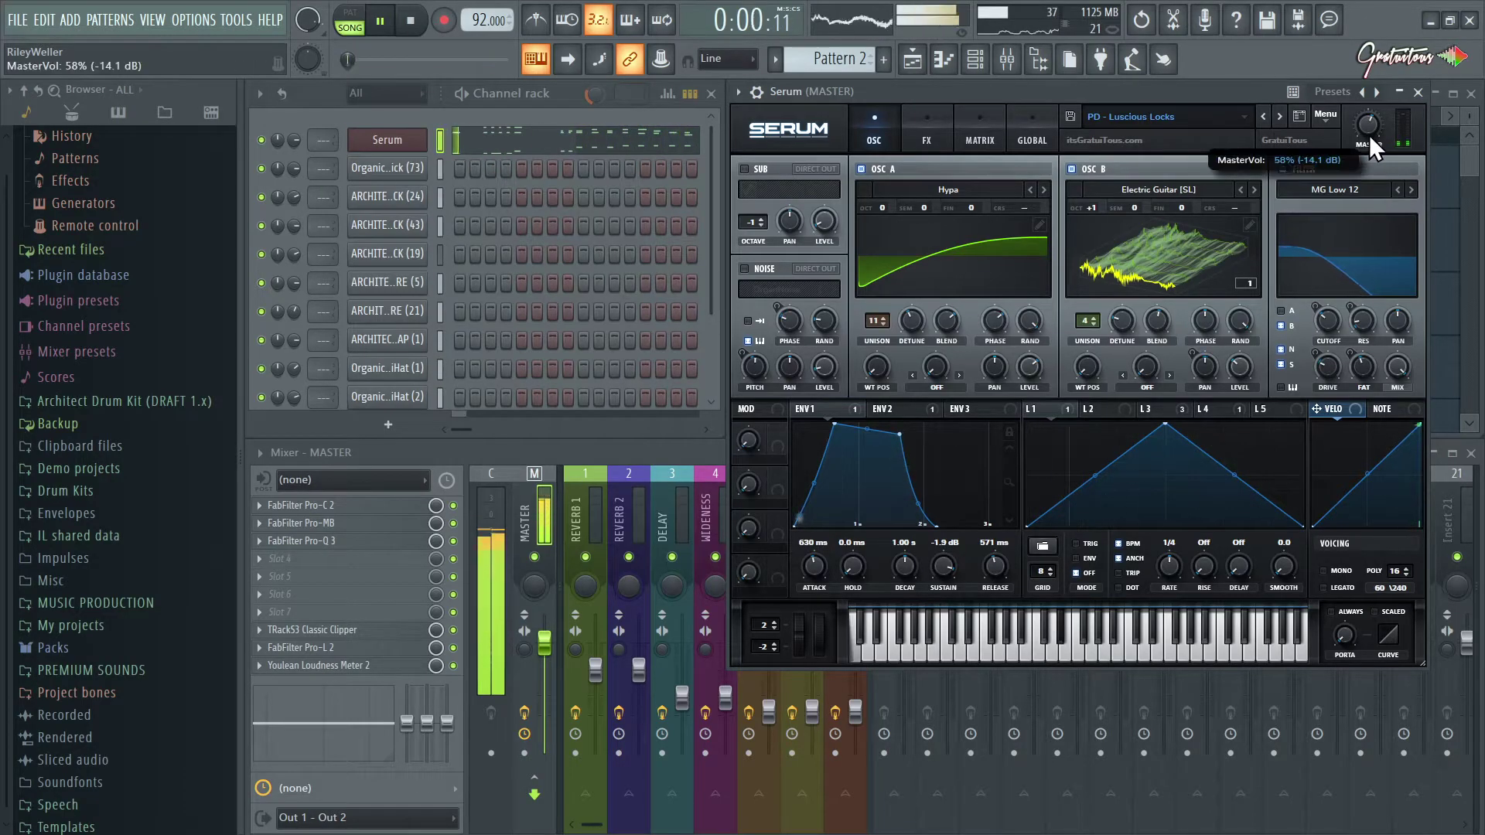
{"action": "left_click_drag", "start_coordinate": [1371, 123], "coordinate": [1371, 115]}
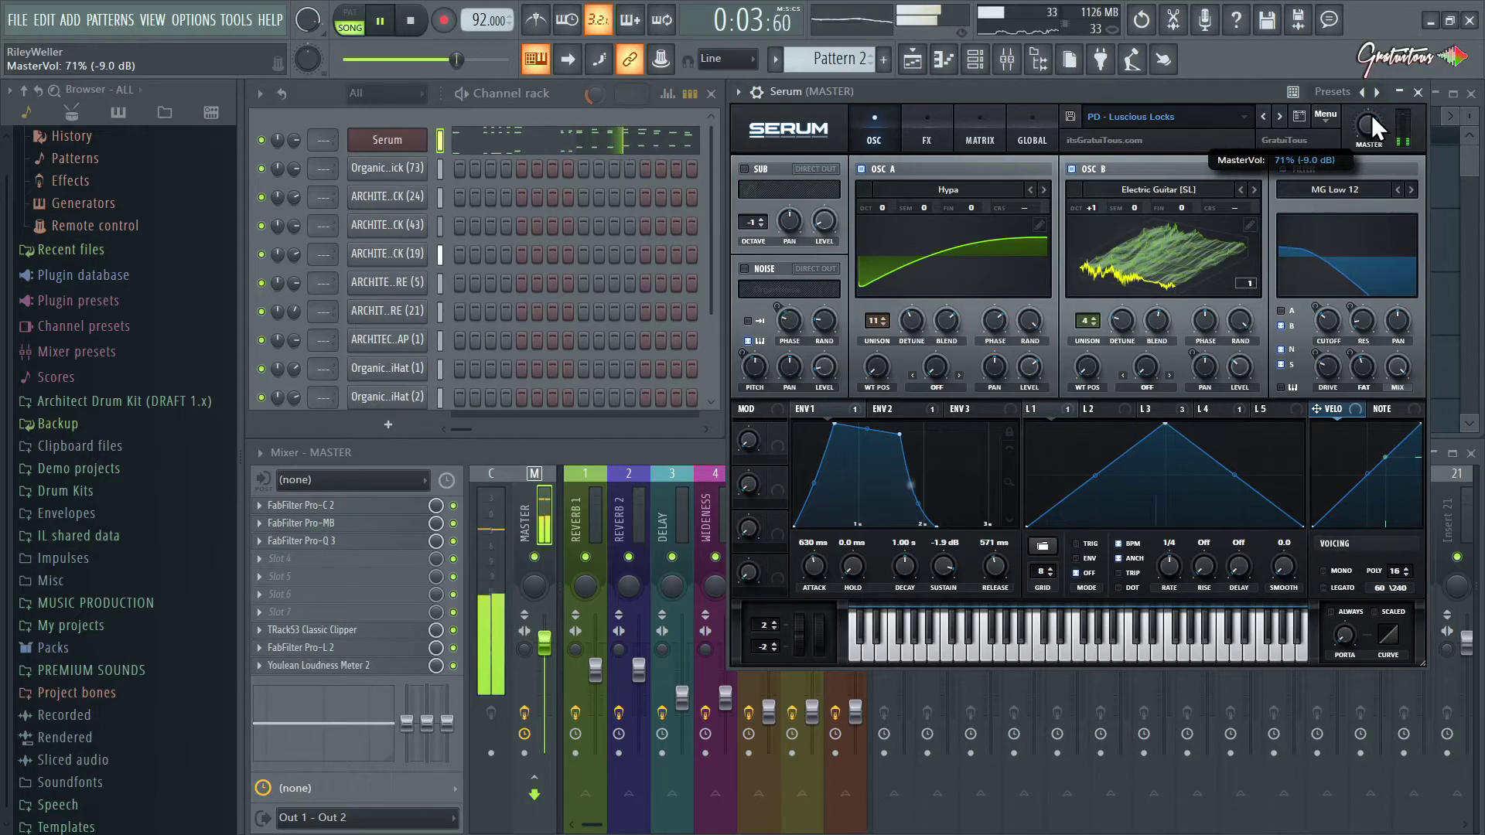
- Adjust the threshold of Serum's compressor, set attack to 141.2 ms and release to 48.5 ms, and compare the sound with the compressor bypassed
{"action": "left_click", "coordinate": [927, 128]}
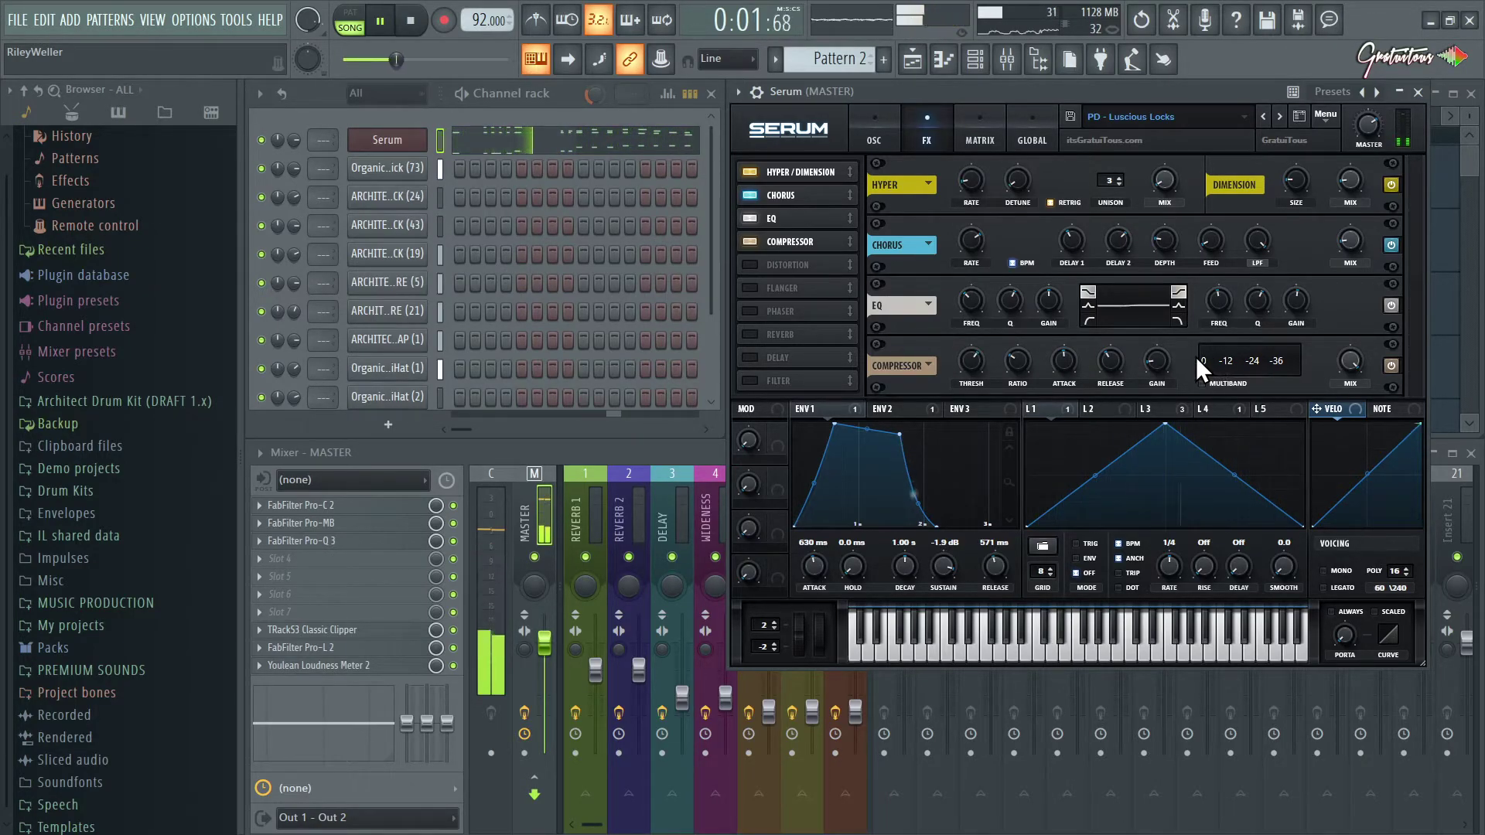
{"action": "mouse_move", "coordinate": [972, 365]}
{"action": "mouse_move", "coordinate": [971, 364]}
{"action": "left_mouse_down"}
{"action": "mouse_move", "coordinate": [977, 387]}
{"action": "mouse_move", "coordinate": [978, 328]}
{"action": "mouse_move", "coordinate": [986, 472]}
{"action": "mouse_move", "coordinate": [982, 382]}
{"action": "left_mouse_up"}
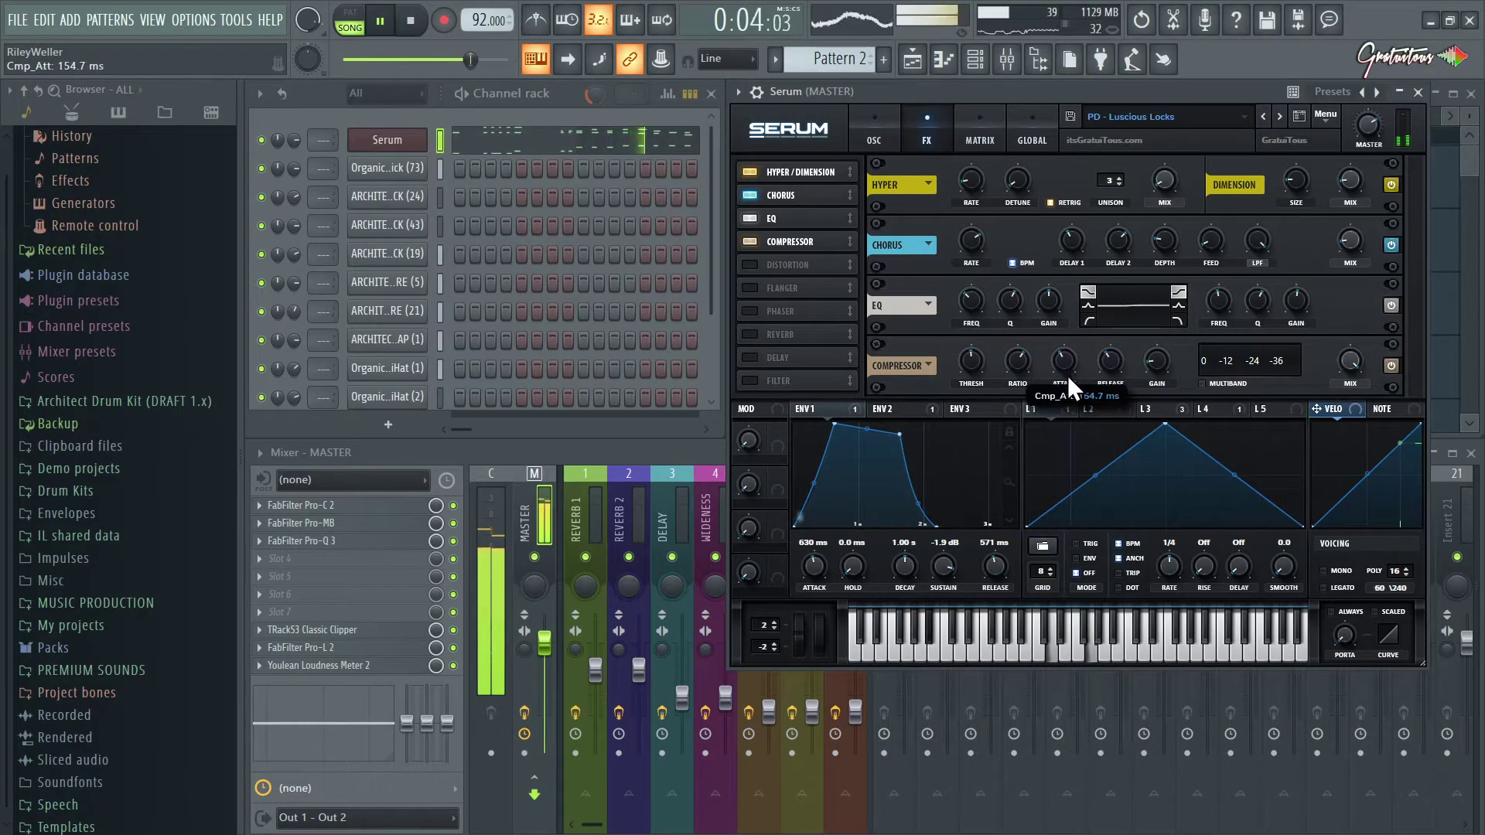
{"action": "left_click_drag", "start_coordinate": [976, 345], "coordinate": [986, 322]}
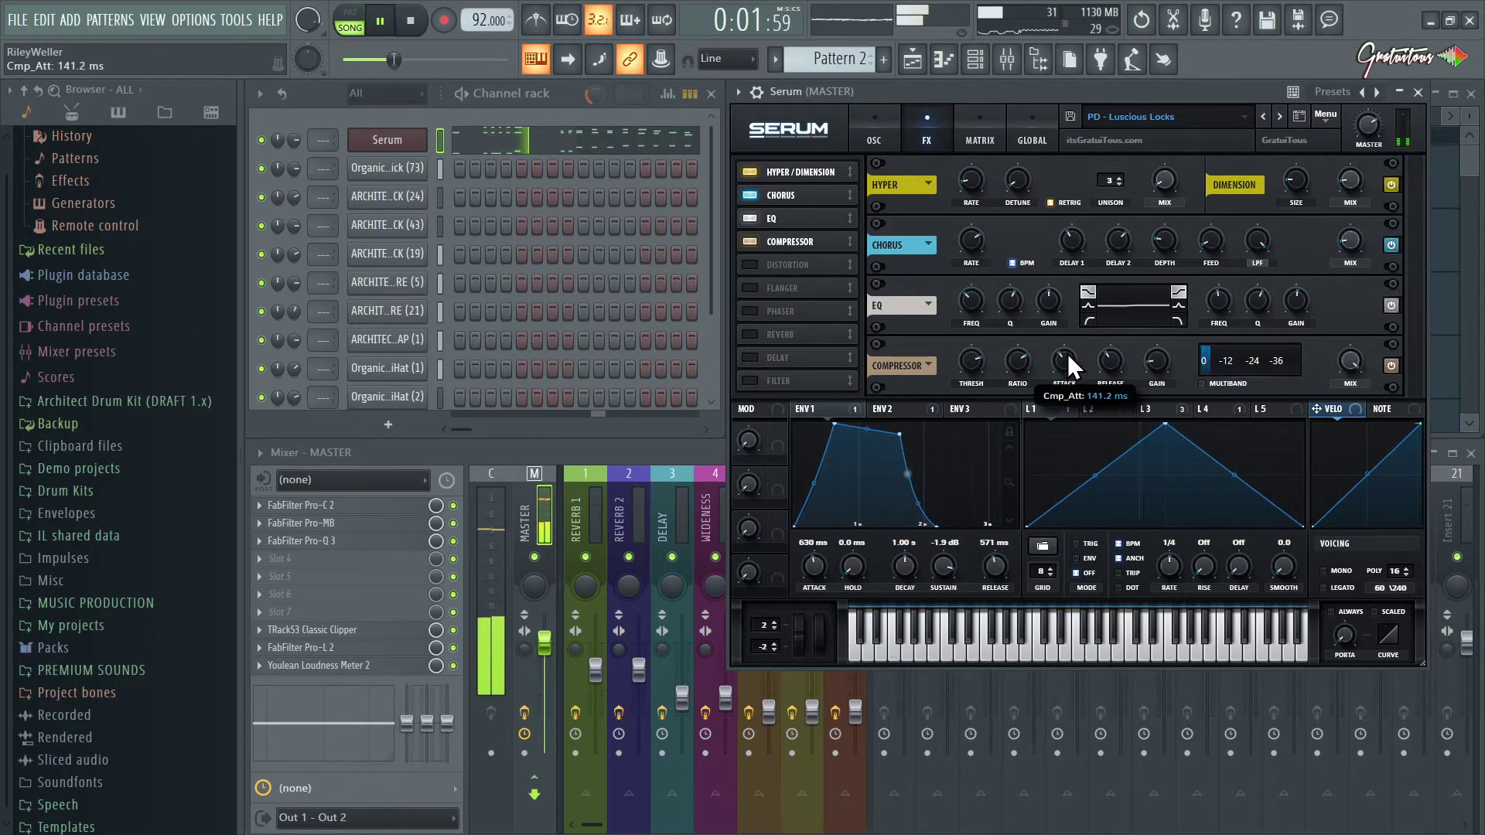
{"action": "left_click_drag", "start_coordinate": [1104, 368], "coordinate": [1097, 376]}
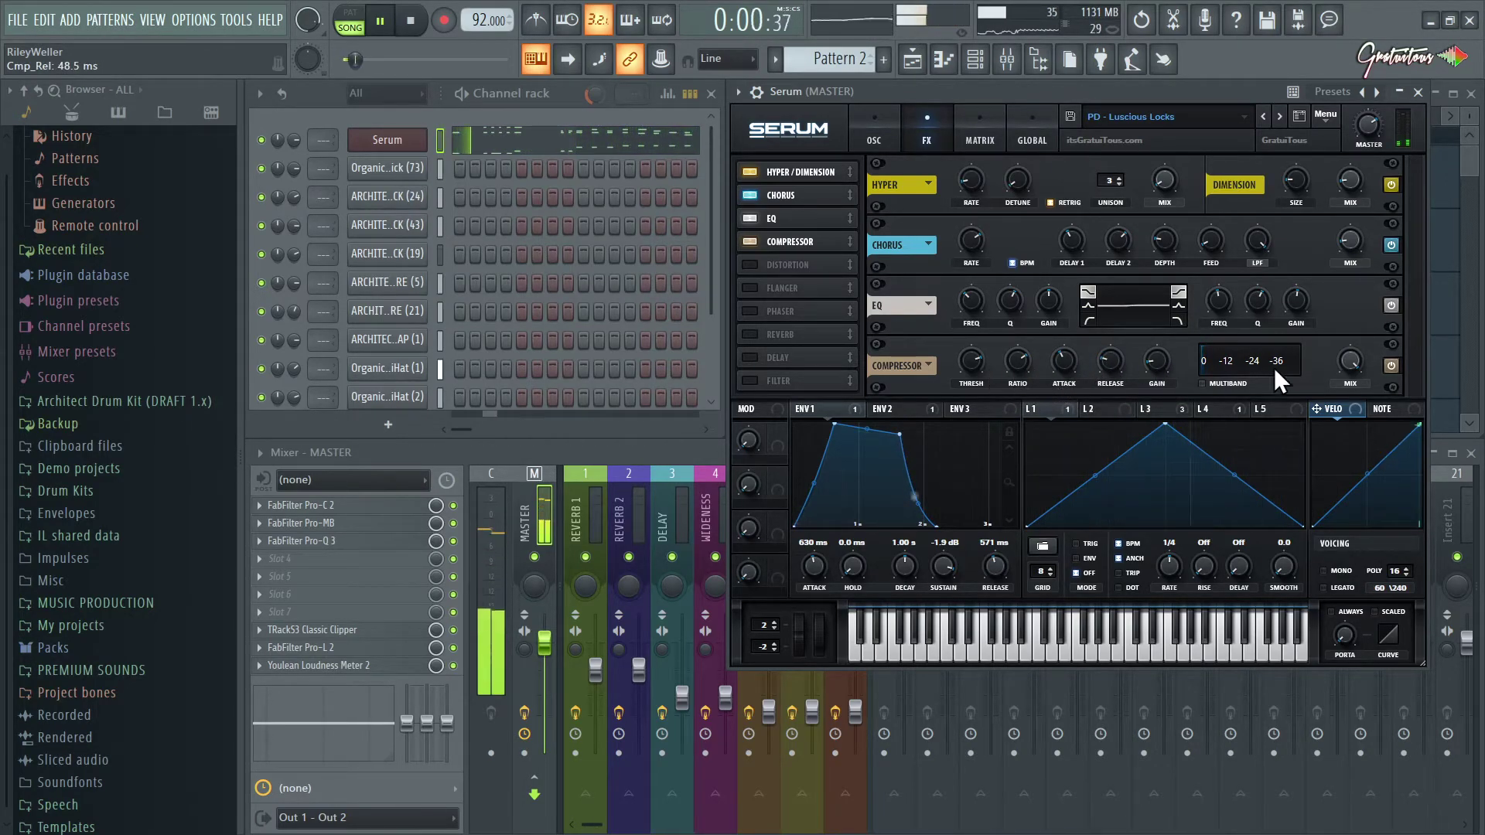
{"action": "left_click", "coordinate": [1390, 365]}
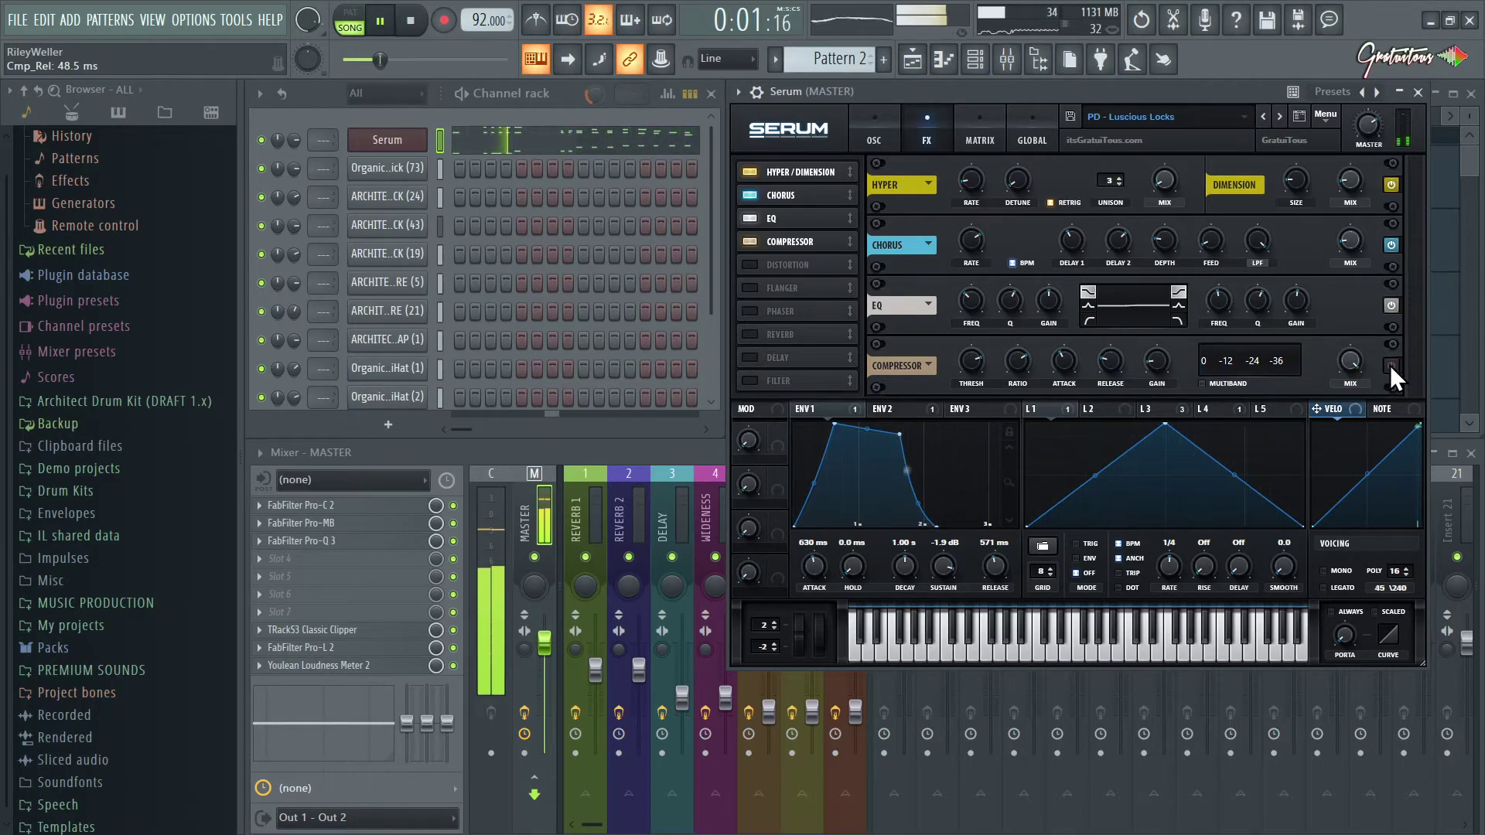
{"action": "left_click", "coordinate": [1390, 365]}
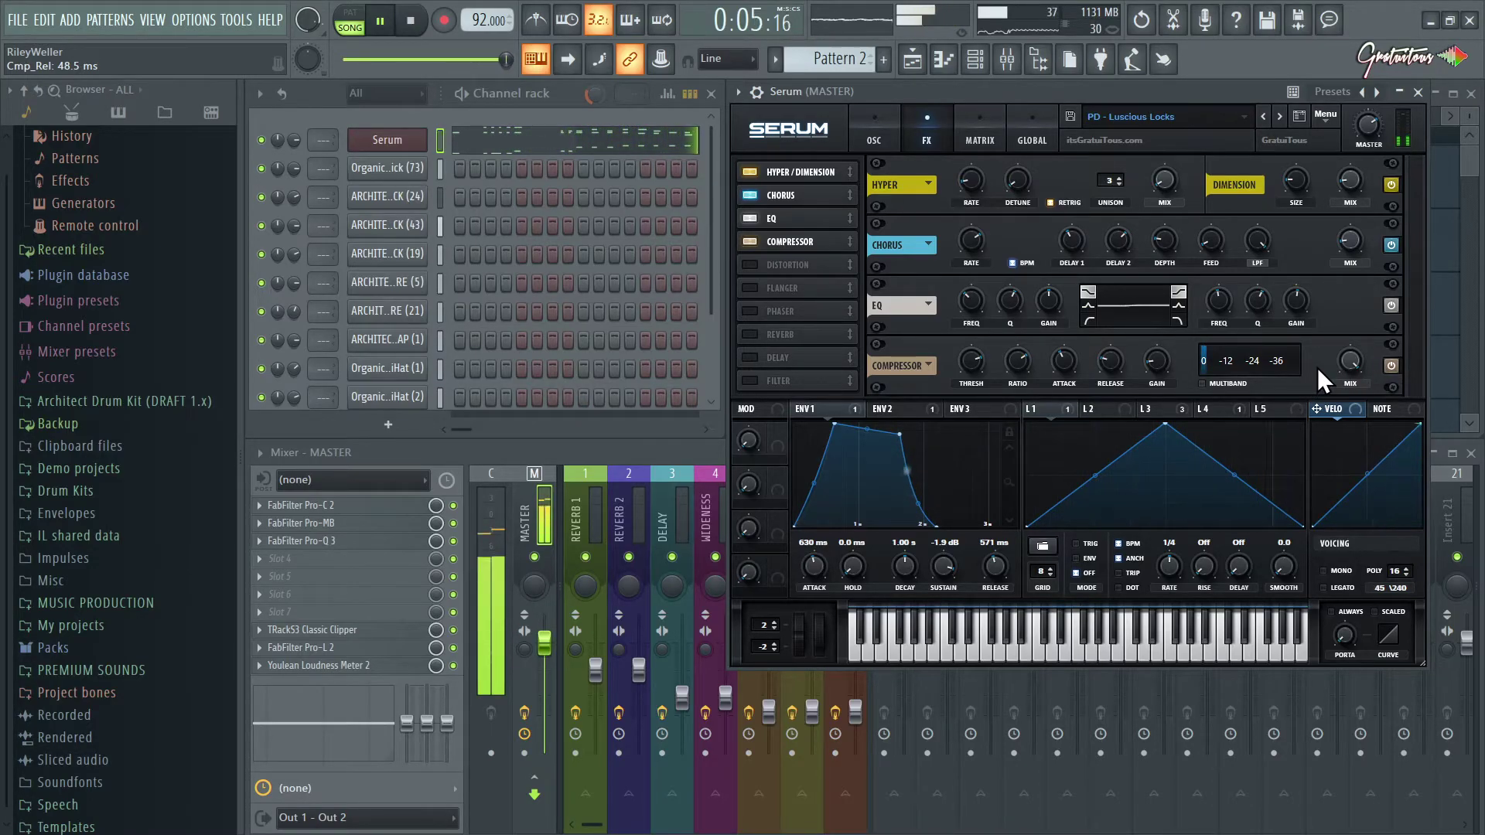
- Set the compressor's gain to 4.9 dB and release to 97.4 ms, and compare the sound with the compressor bypassed
{"action": "left_click", "coordinate": [1162, 368]}
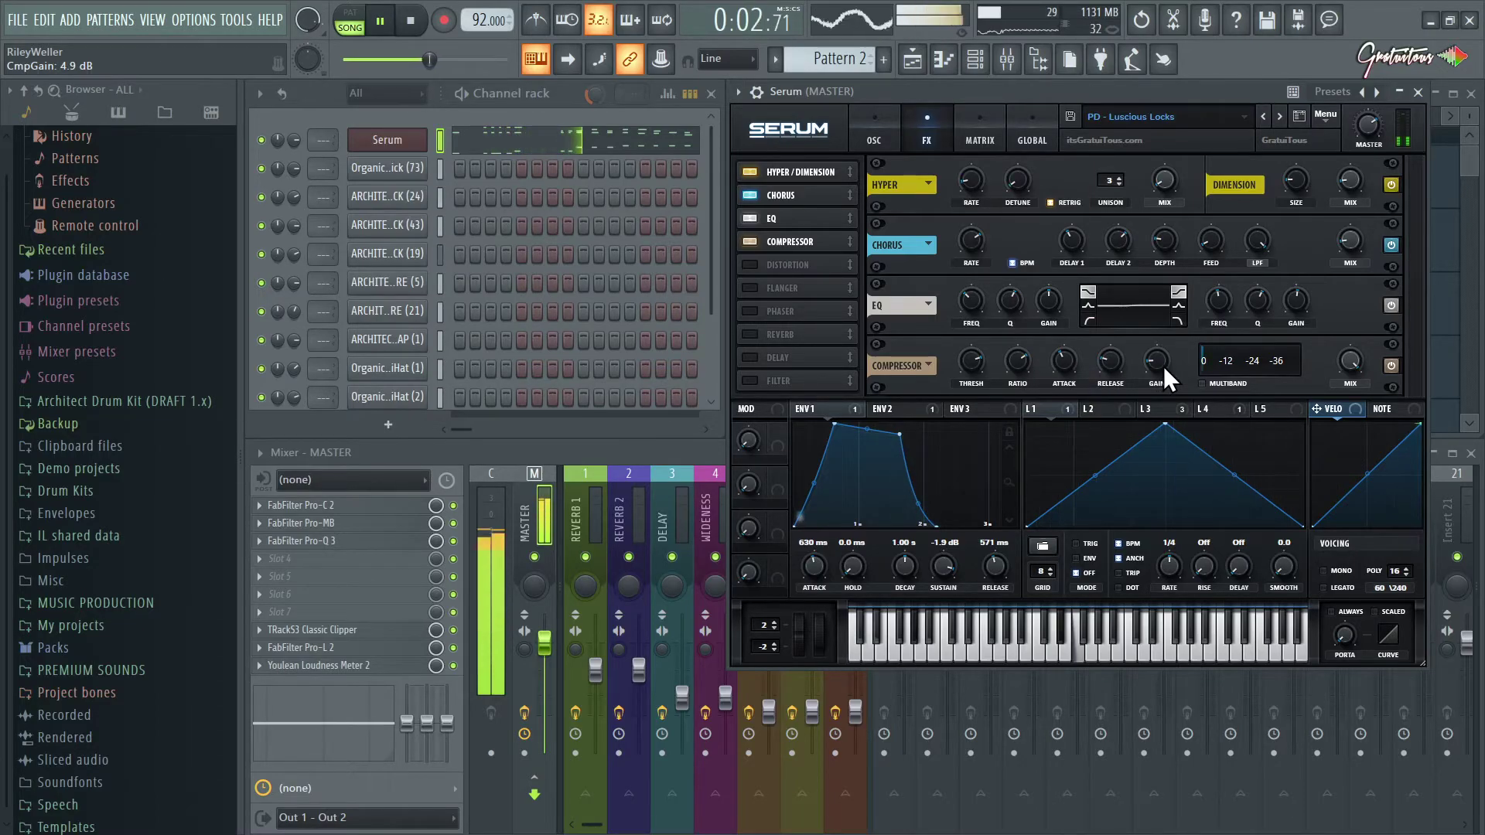
{"action": "left_click", "coordinate": [973, 361]}
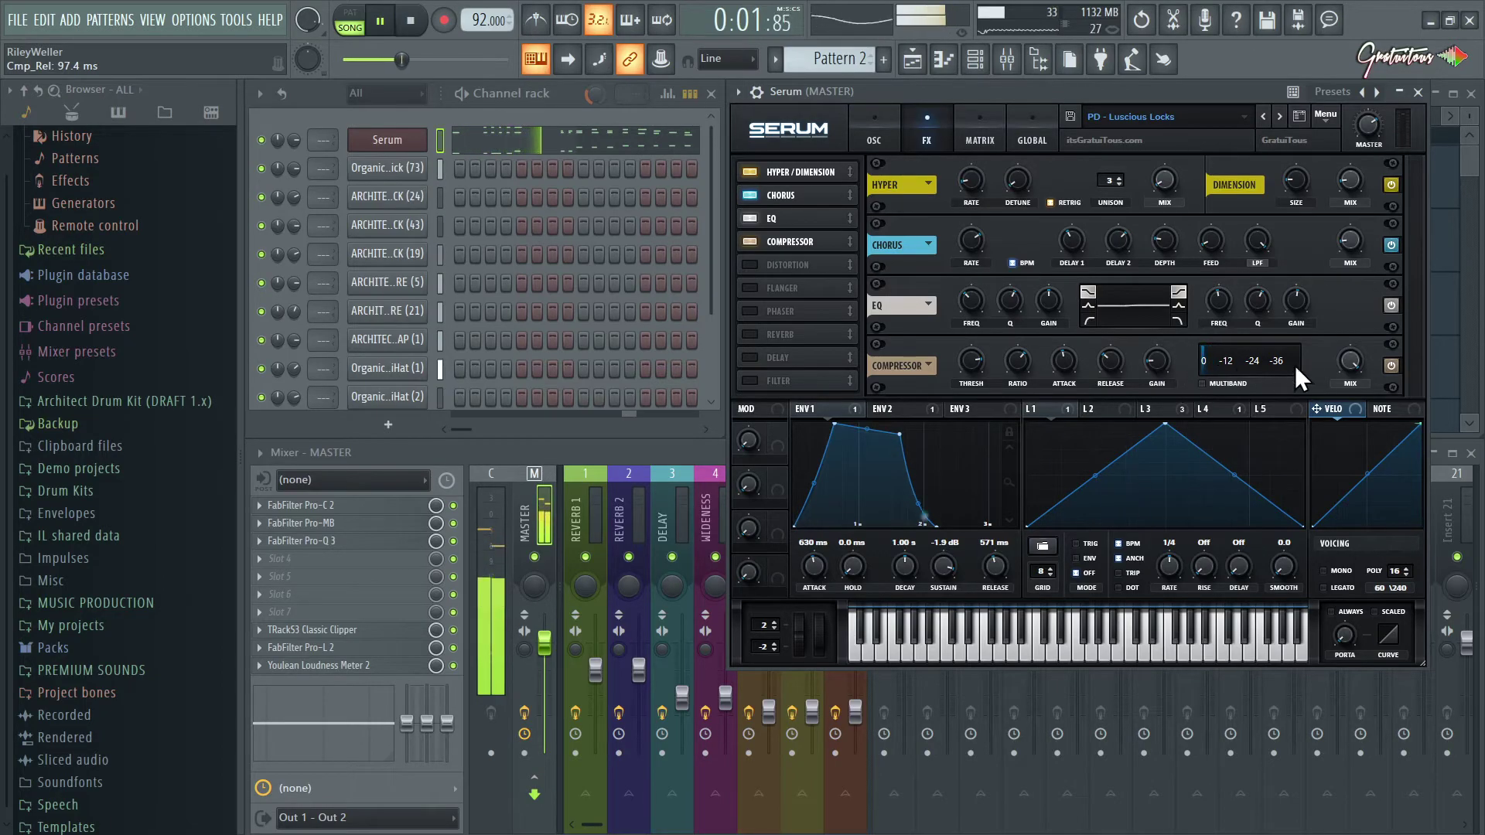
{"action": "left_click", "coordinate": [1389, 365]}
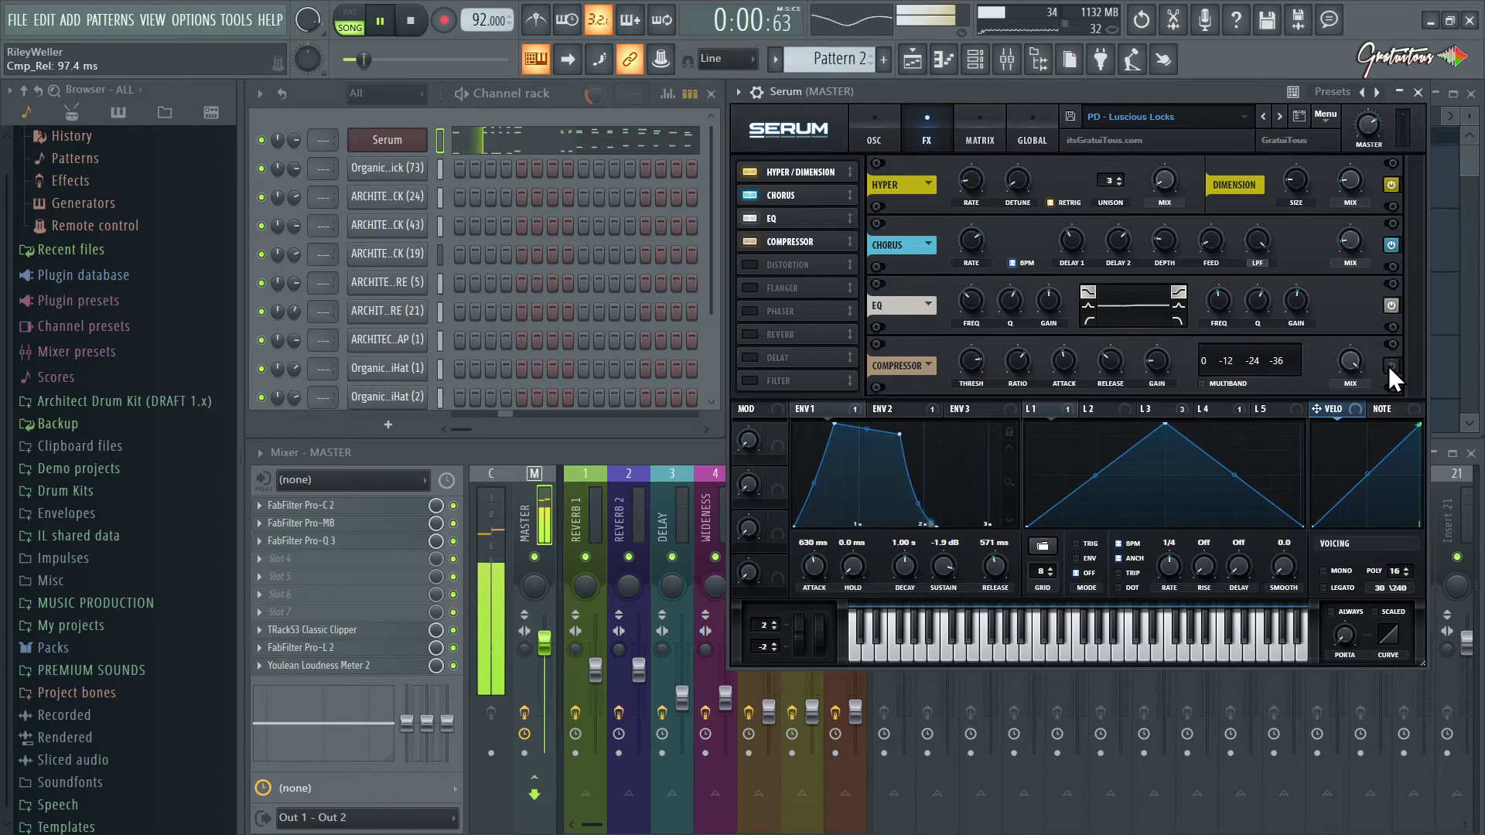
{"action": "left_click", "coordinate": [1389, 365]}
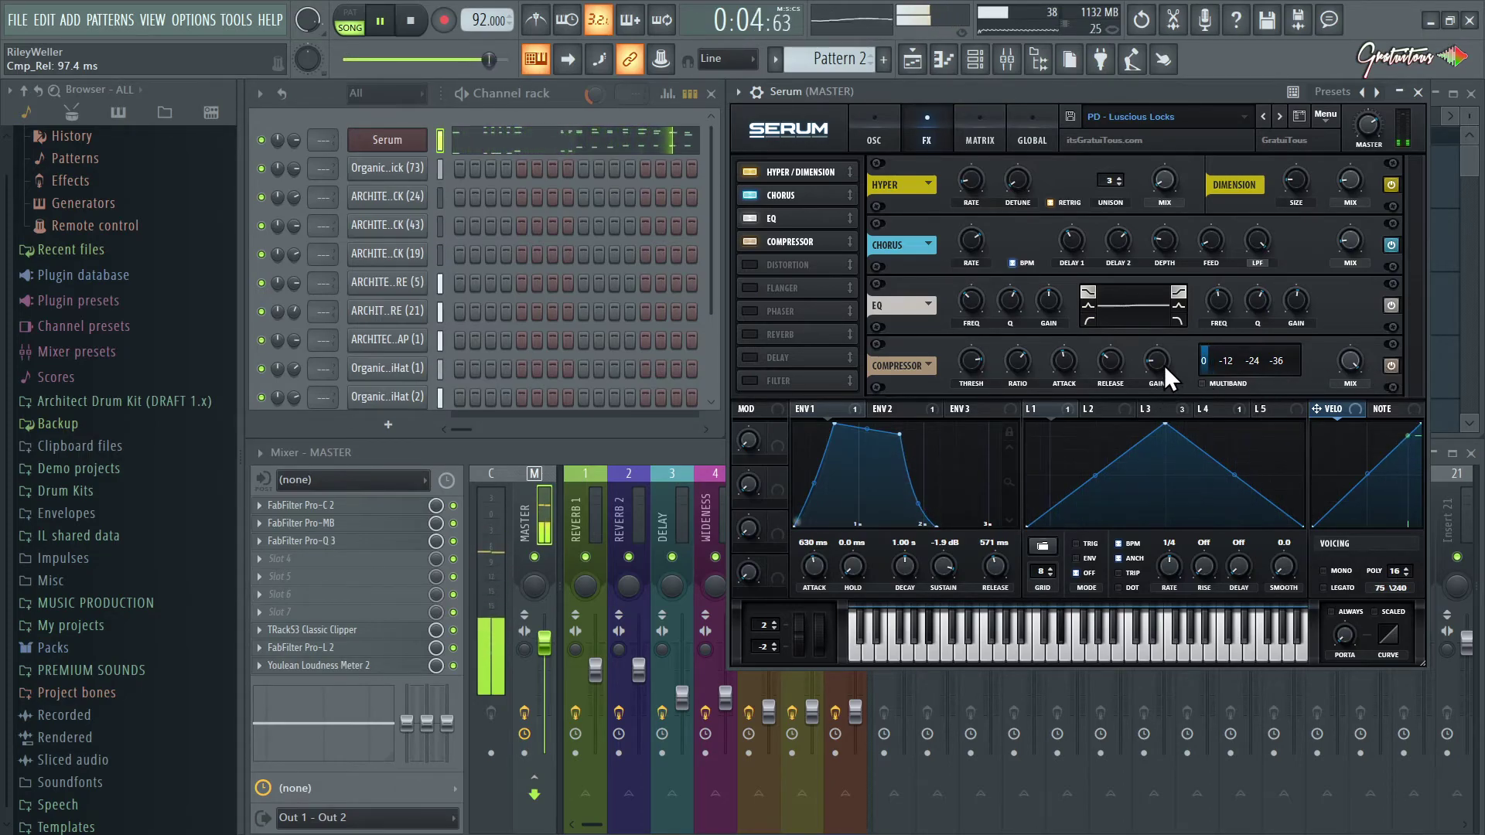
- Fine-tune the compressor's release, set threshold to -40.1 dB and gain to 5.8 dB, compare it bypassed, and stop playback
{"action": "left_click_drag", "start_coordinate": [1113, 365], "coordinate": [1120, 393]}
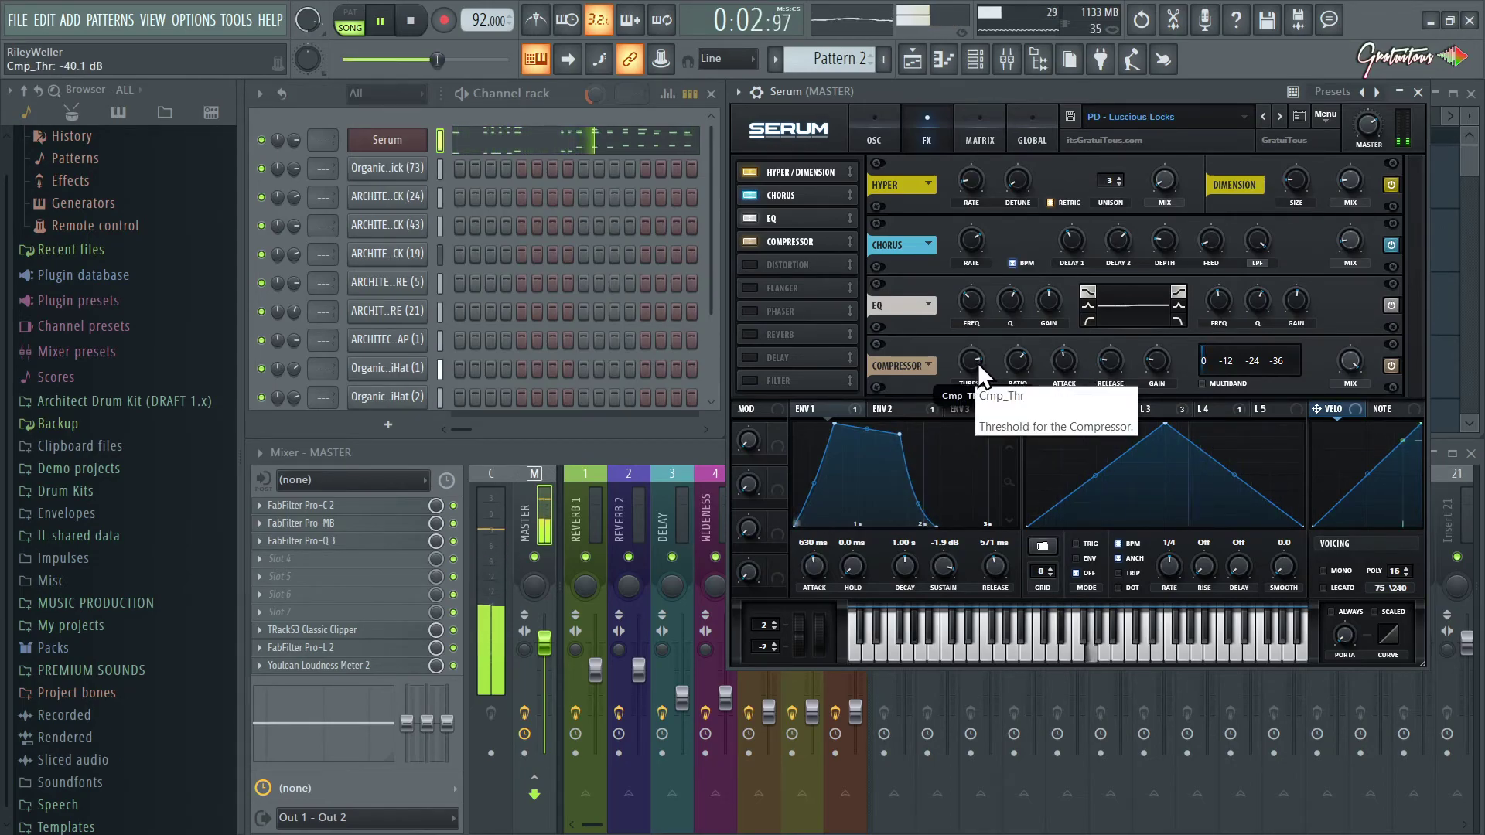
{"action": "left_click_drag", "start_coordinate": [1150, 359], "coordinate": [1149, 364]}
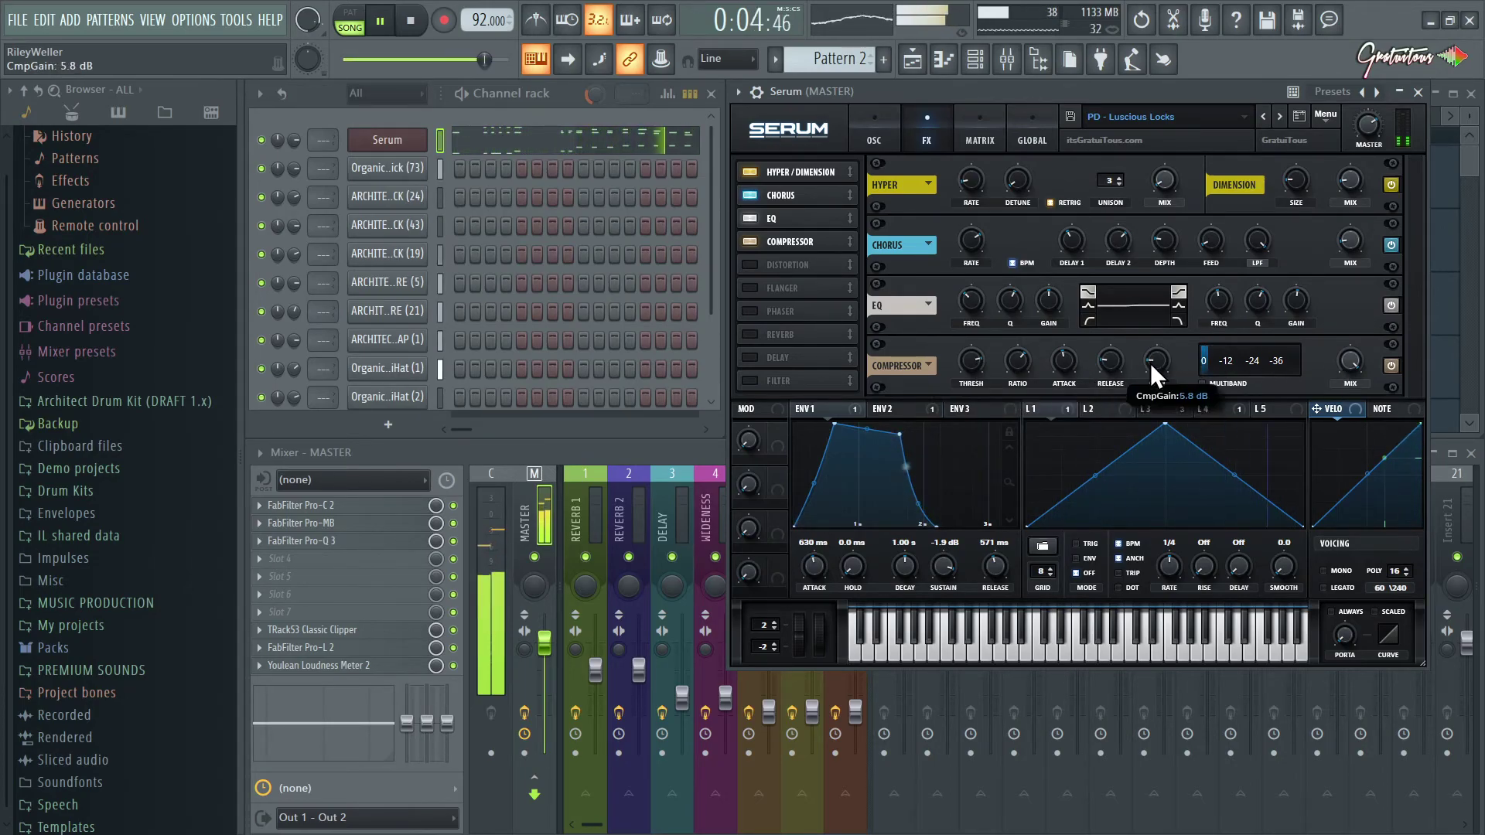
{"action": "left_click", "coordinate": [1390, 367]}
{"action": "left_click", "coordinate": [1389, 367]}
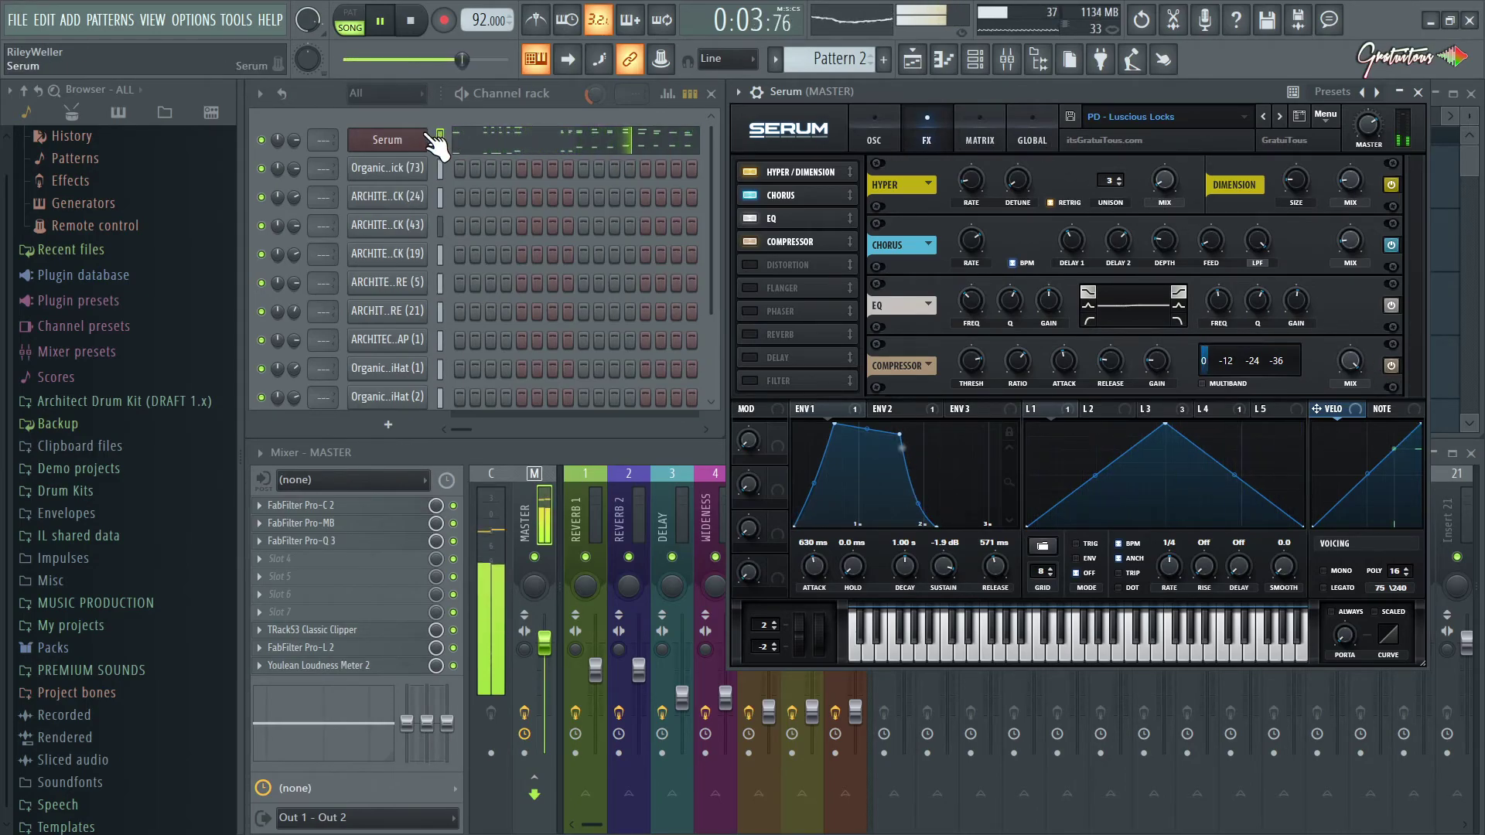
{"action": "key", "text": "space"}
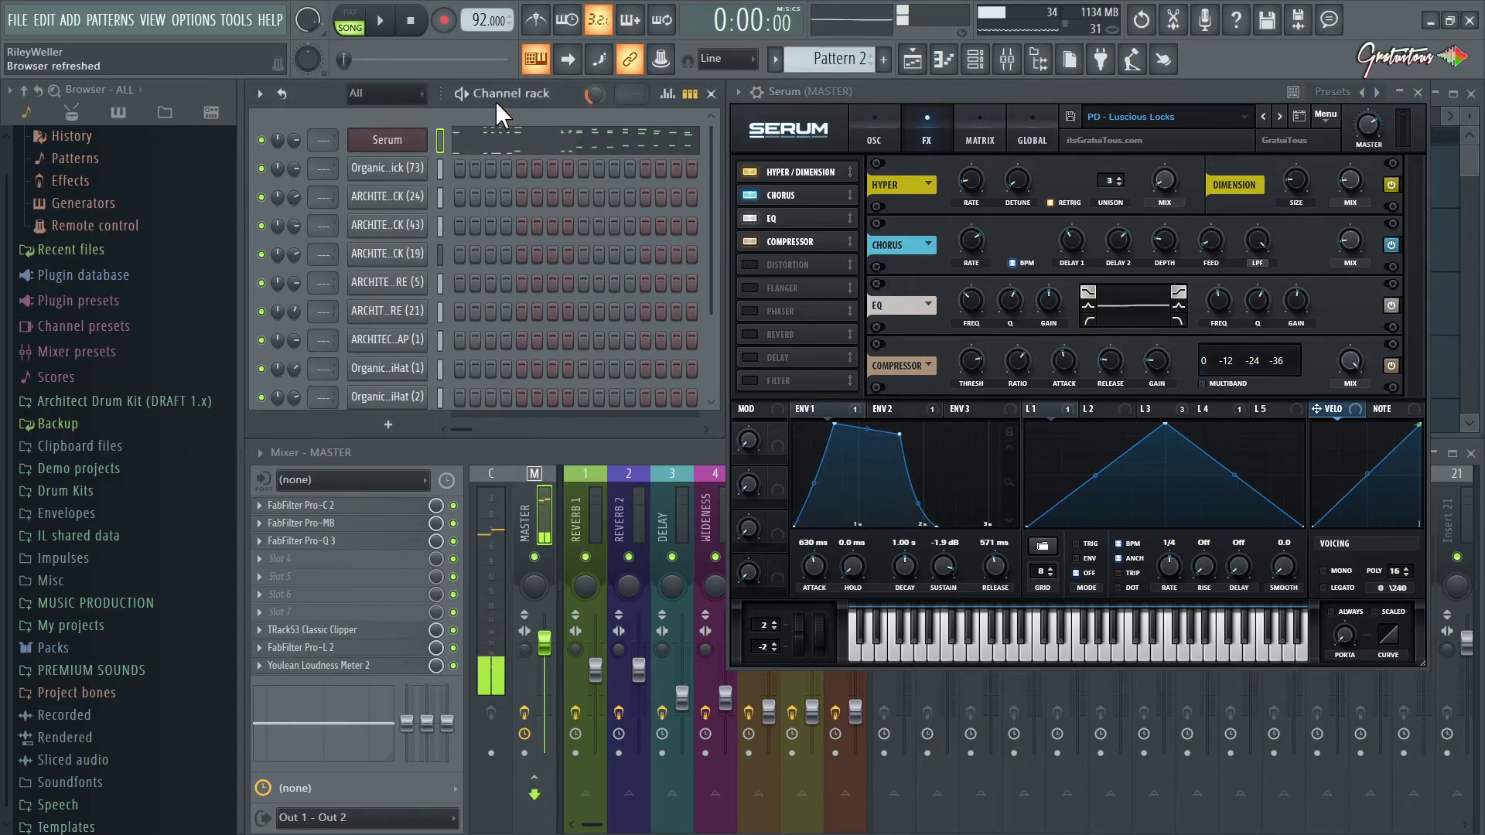